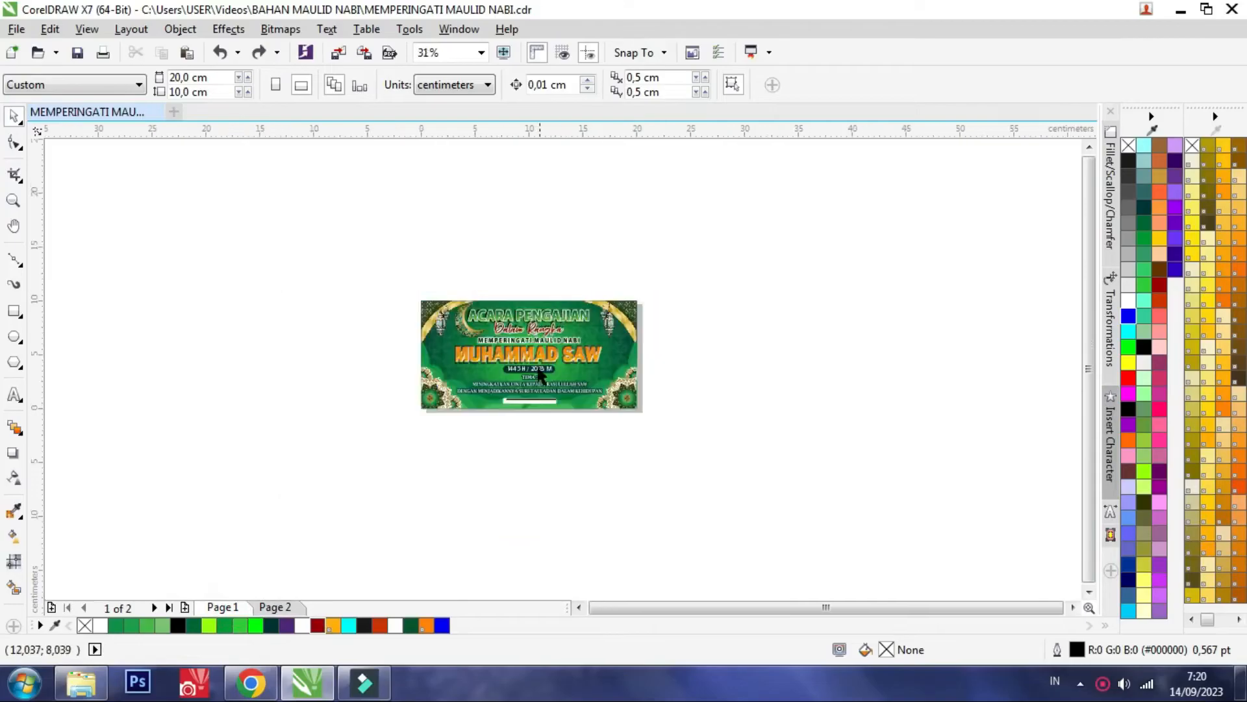
Examine the finished banner on Page 1 and the page dimensions set on Page 2
key(F4)
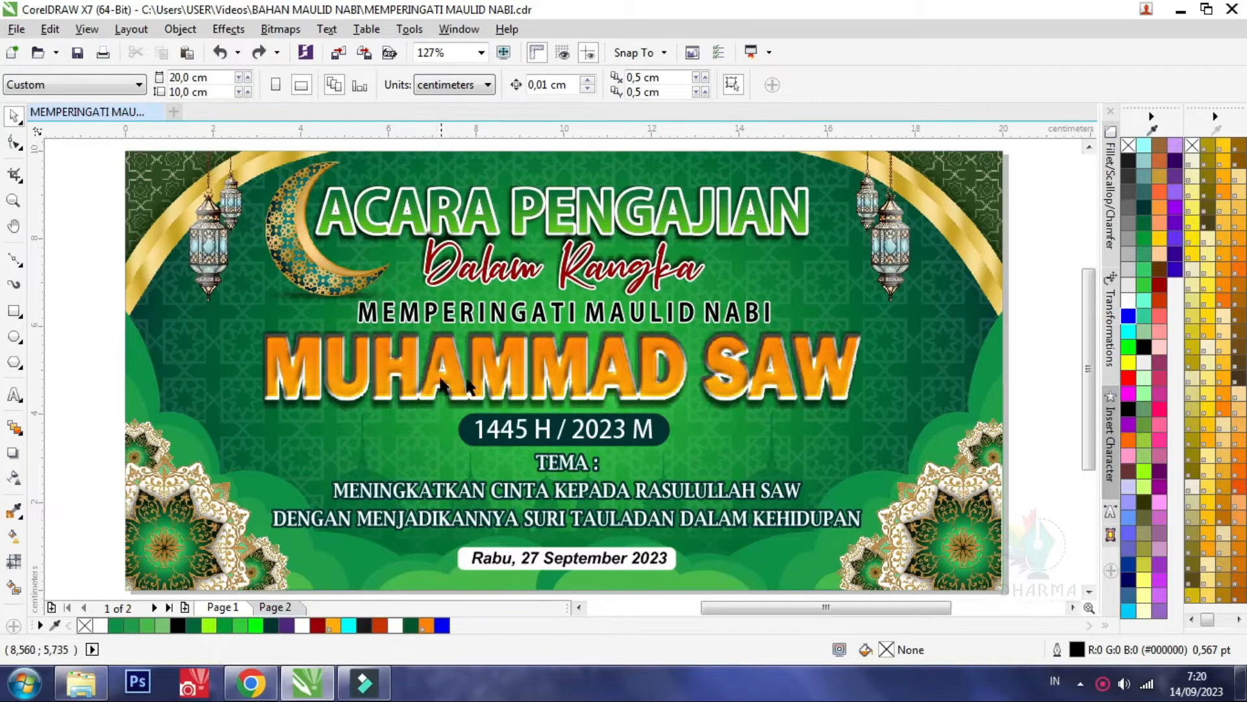
click(537, 370)
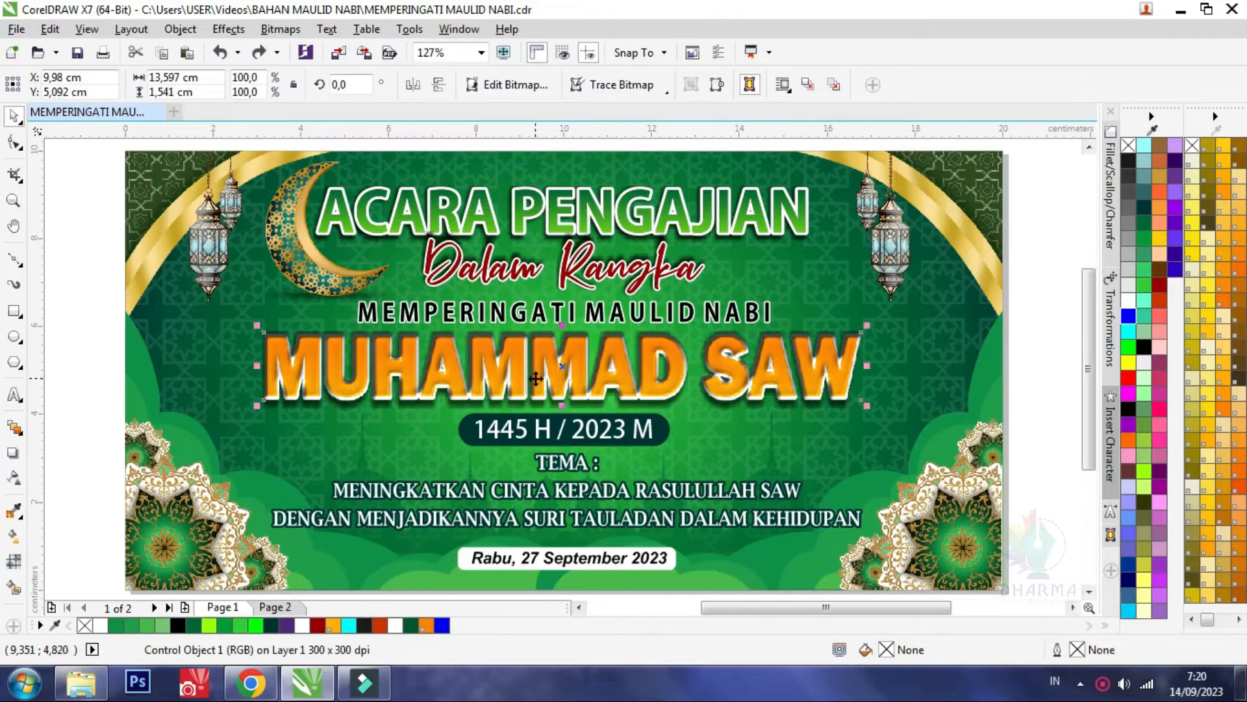
click(273, 607)
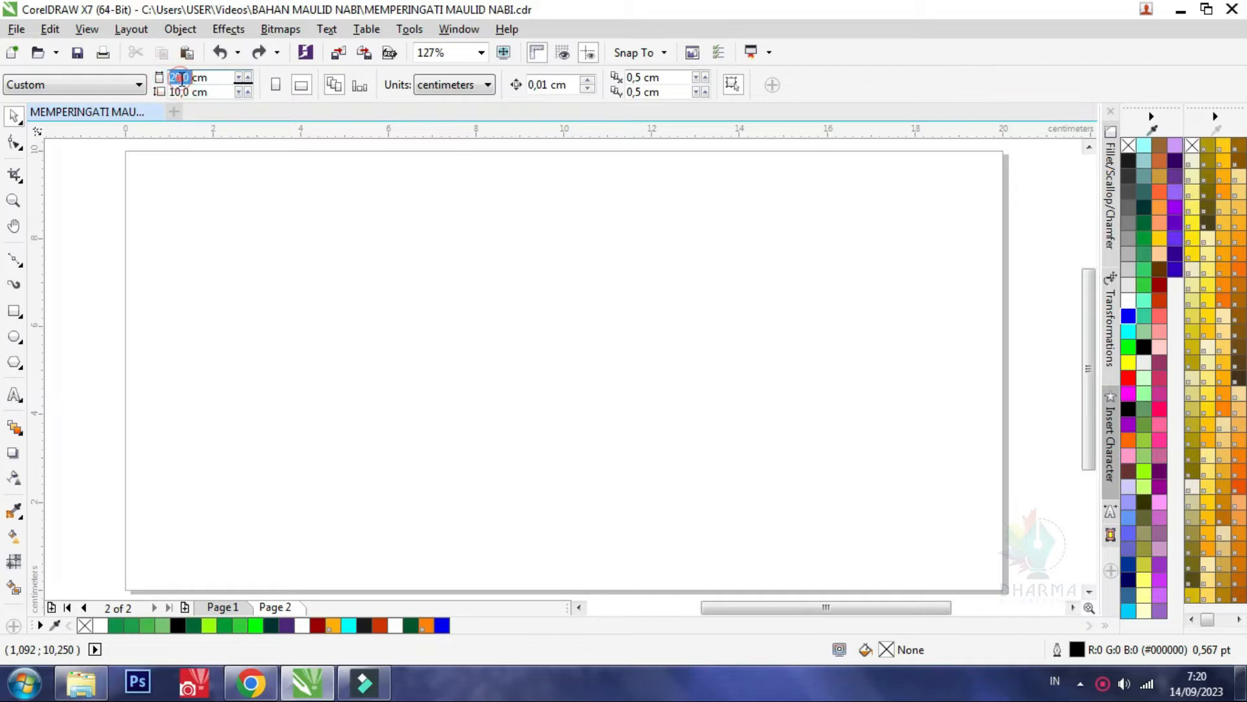
click(184, 91)
double_click(184, 92)
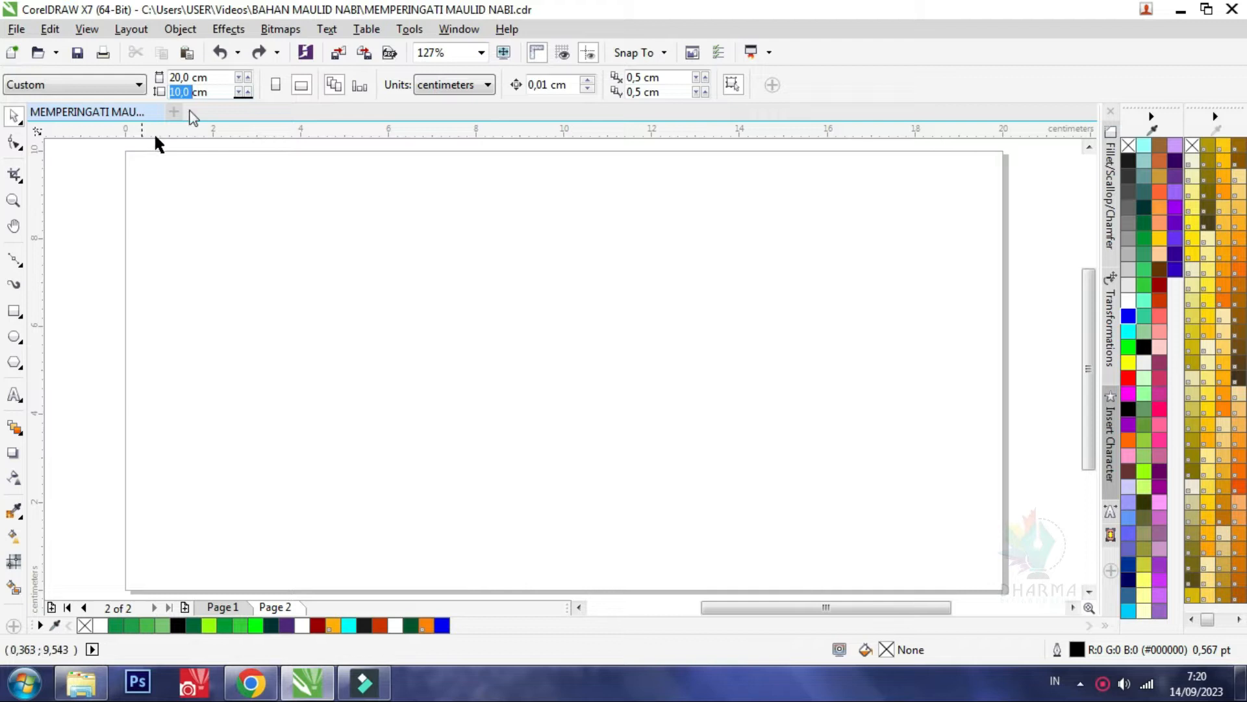
Create a 20 × 10 cm rectangle on Page 2 that exactly matches the page
double_click(17, 313)
click(13, 116)
click(57, 201)
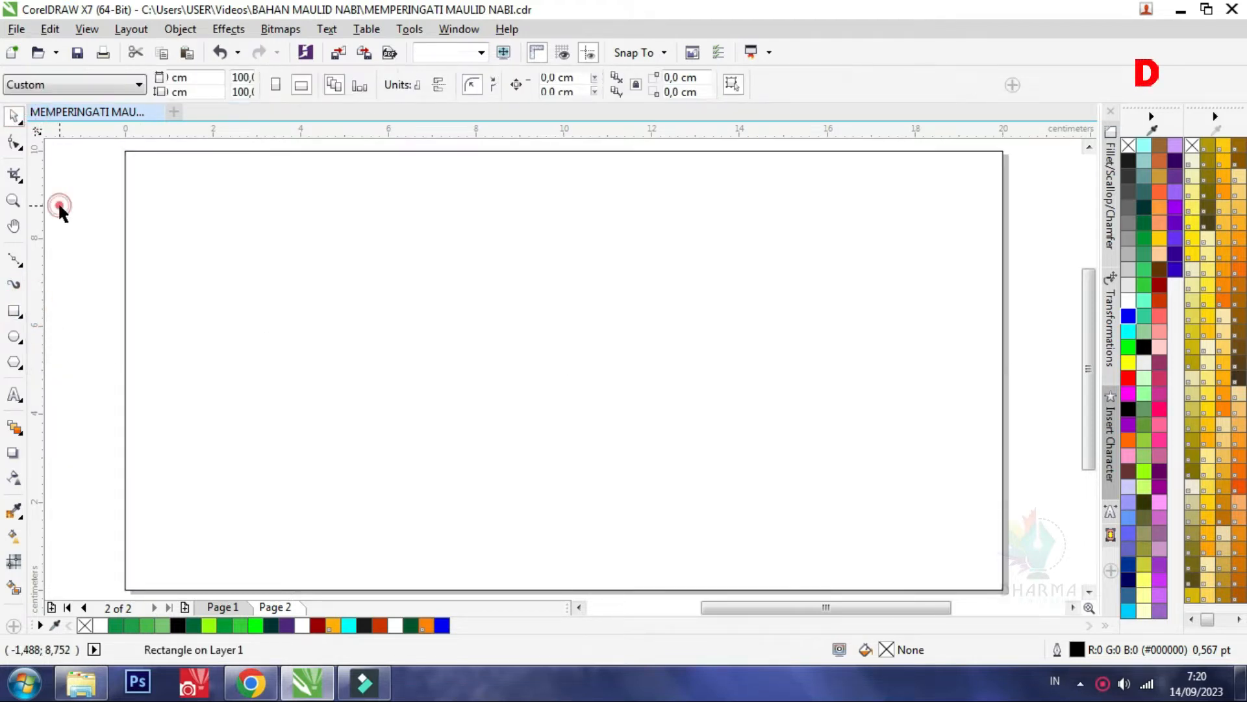
Import the images from the BAHAN folder onto Page 2
click(81, 688)
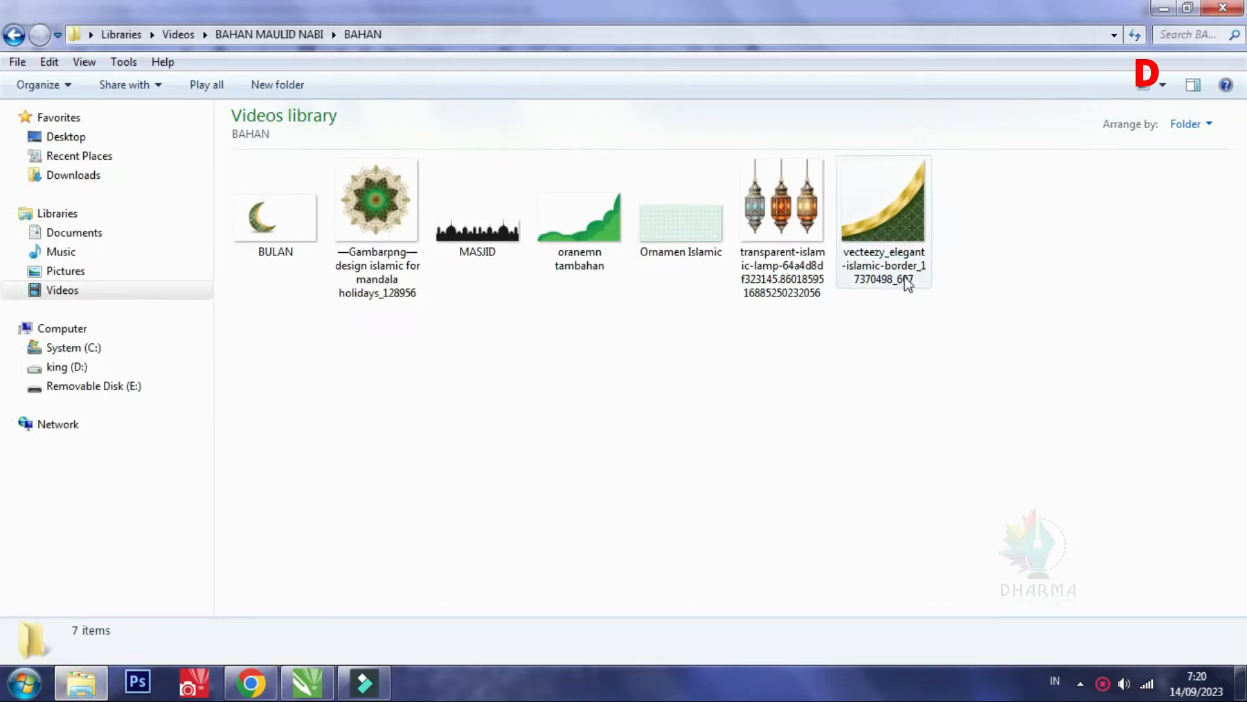
drag(942, 369, 91, 212)
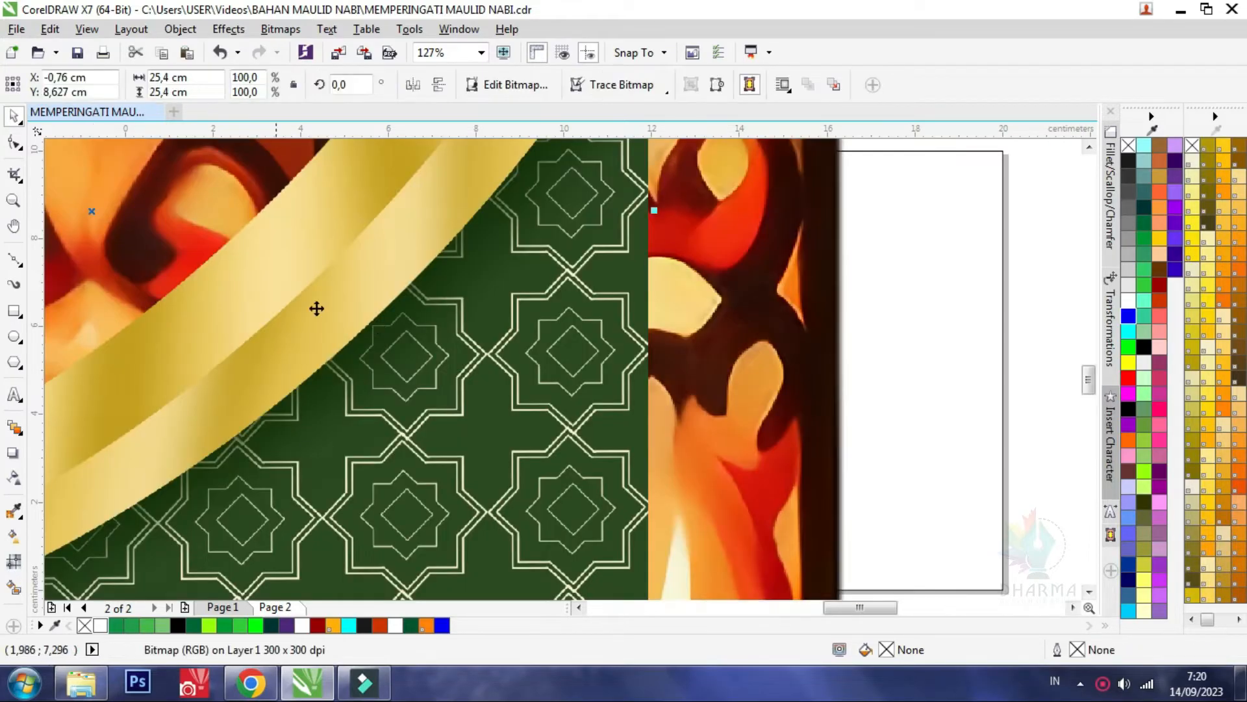
scroll(428, 302, down, 6)
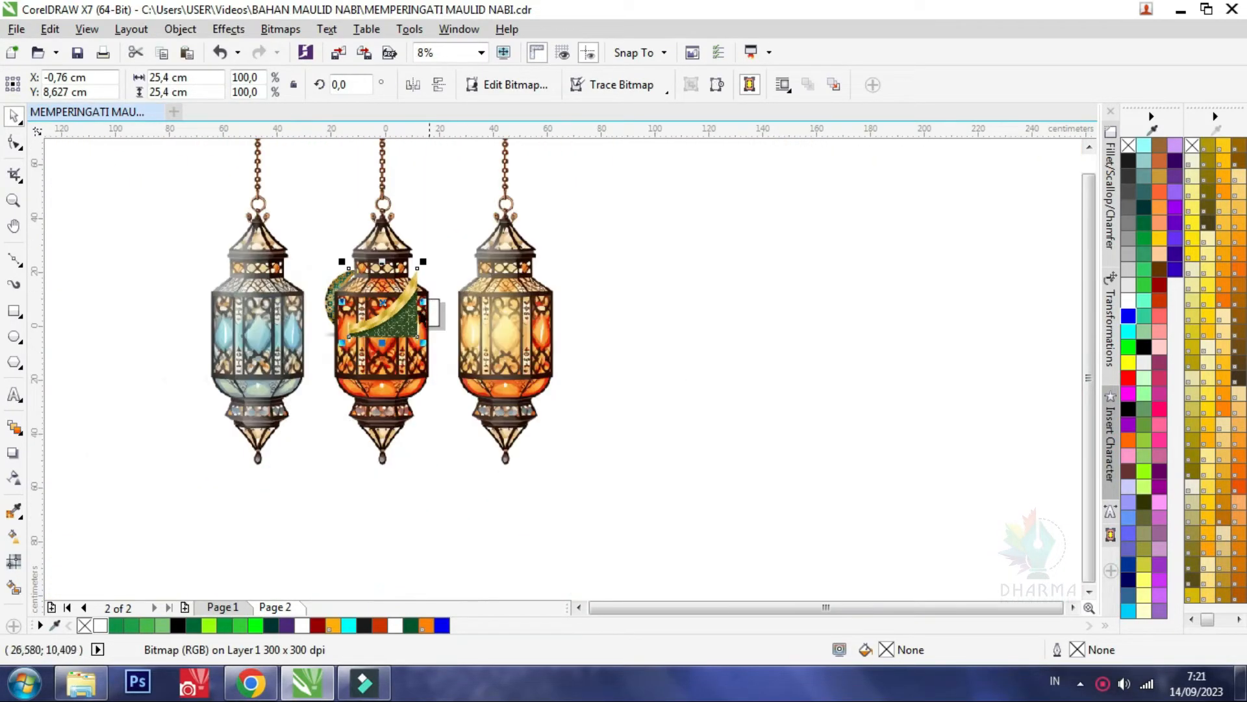
scroll(453, 324, down, 1)
Shrink the lantern image beside the page, and scale the gold corner border to about 6.9 cm and place it on the page's opposite side
drag(492, 268, 352, 267)
drag(393, 212, 241, 363)
scroll(227, 358, up, 1)
drag(256, 437, 539, 284)
click(634, 260)
scroll(635, 250, up, 1)
drag(682, 218, 573, 332)
drag(778, 313, 777, 313)
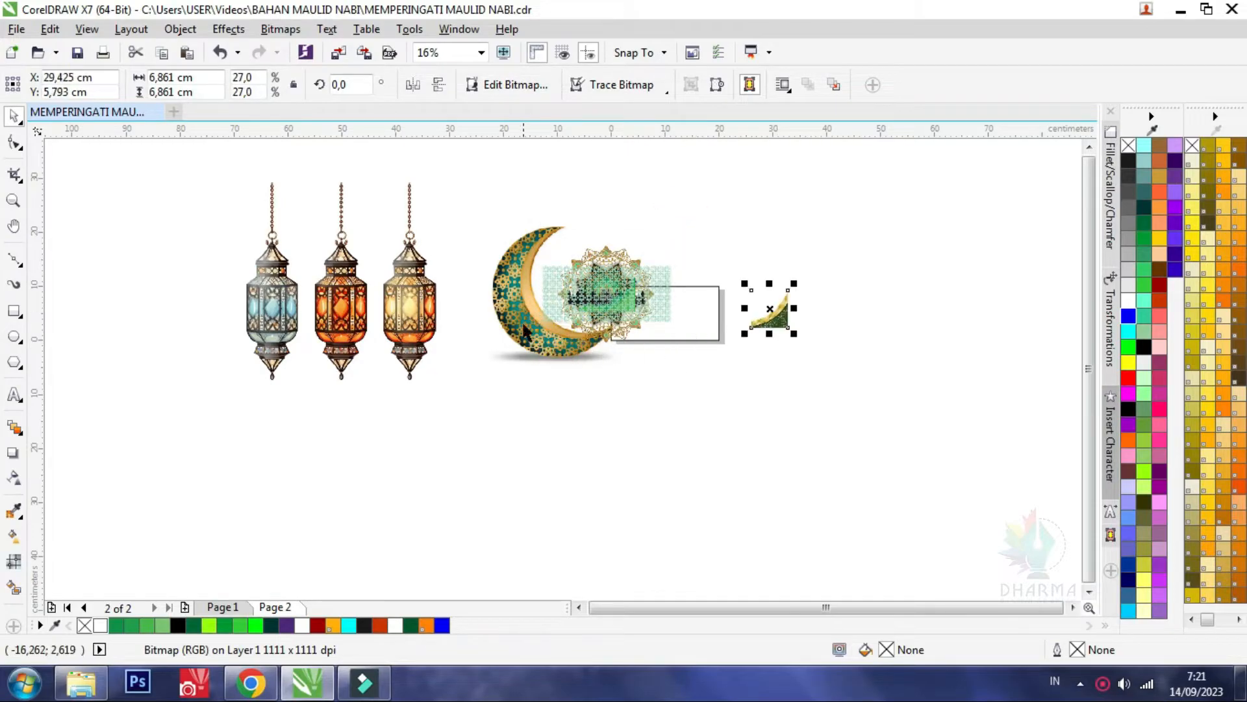
Spread the moon, mandala, star pattern, mosque silhouette and green ornament around the page, shrinking the moon
drag(524, 320, 482, 364)
drag(752, 232, 851, 294)
drag(659, 300, 649, 449)
drag(646, 427, 712, 376)
drag(629, 317, 841, 418)
drag(685, 367, 830, 357)
drag(638, 314, 976, 332)
Scale the lantern image to about 14.9 cm and place it close beside the page rectangle
drag(384, 298, 555, 317)
drag(630, 193, 489, 344)
scroll(551, 302, up, 2)
drag(382, 460, 615, 338)
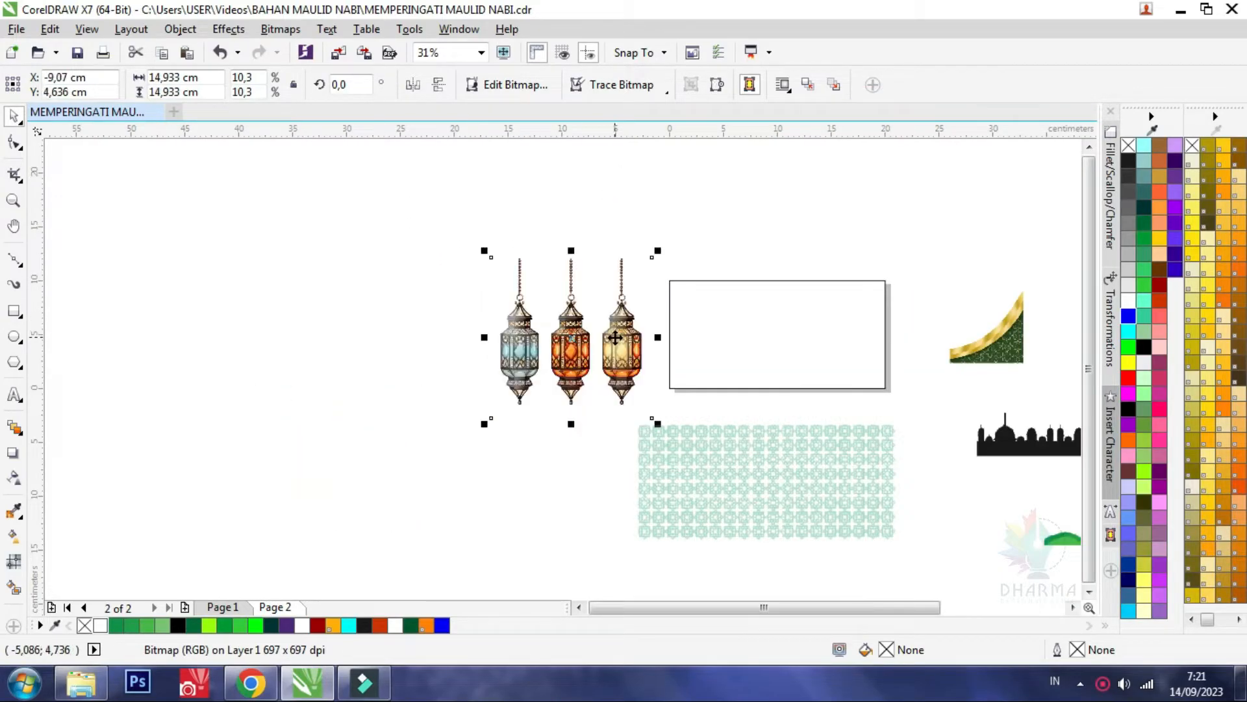
scroll(572, 365, down, 1)
scroll(834, 348, up, 1)
scroll(522, 357, down, 1)
scroll(516, 359, up, 1)
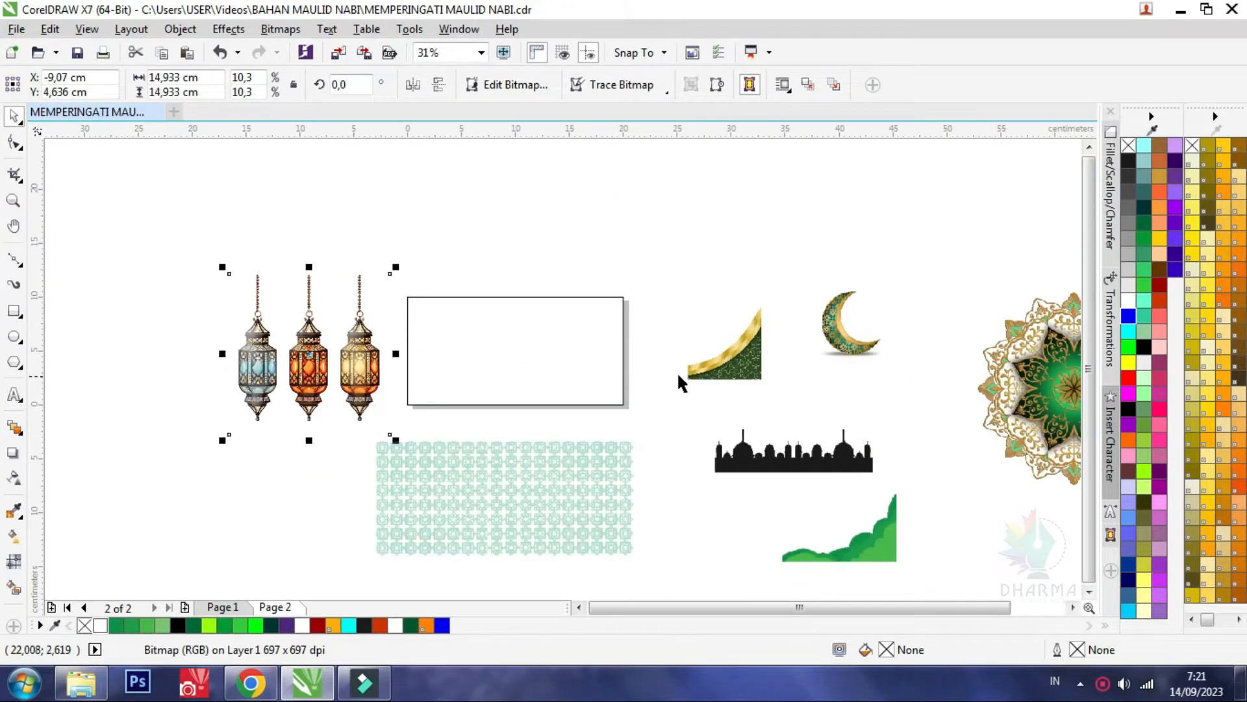
Shrink the three-lantern image further and move it back close beside the page rectangle
click(521, 362)
scroll(703, 331, down, 1)
scroll(663, 337, up, 1)
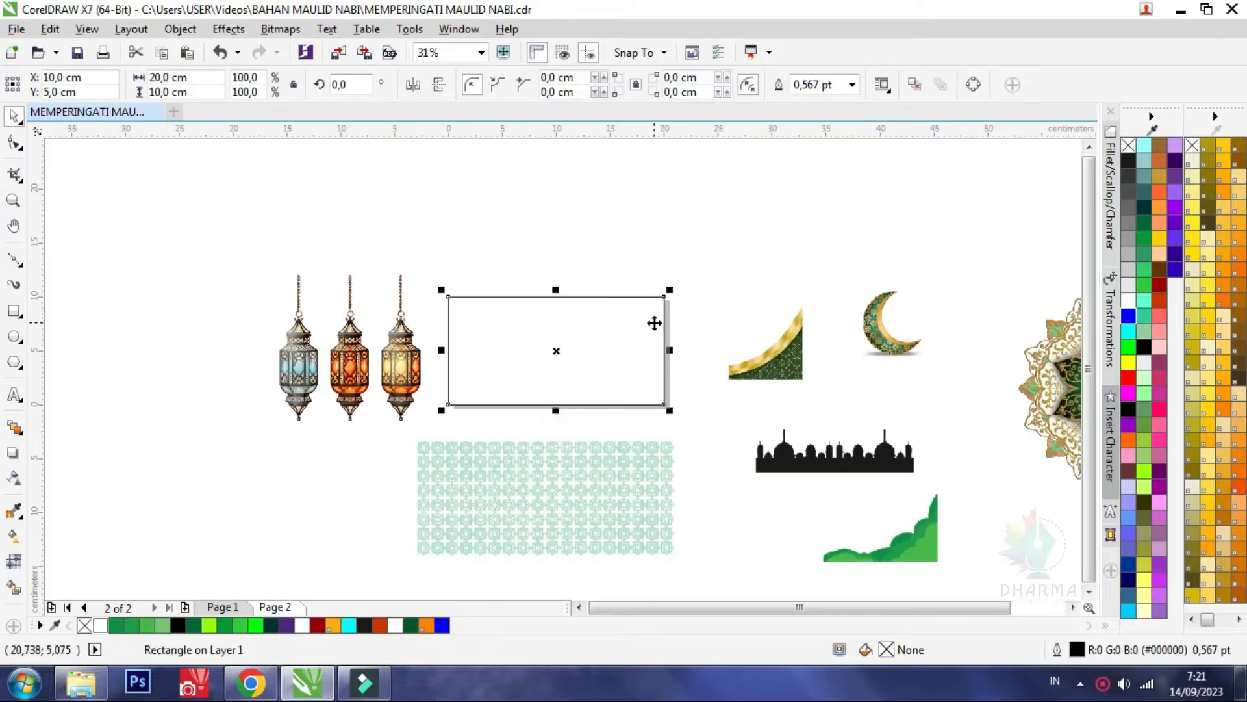
click(572, 248)
click(426, 287)
drag(431, 273, 351, 352)
drag(335, 407, 423, 349)
Examine the finished banner's background and ornament layout on Page 1
click(756, 373)
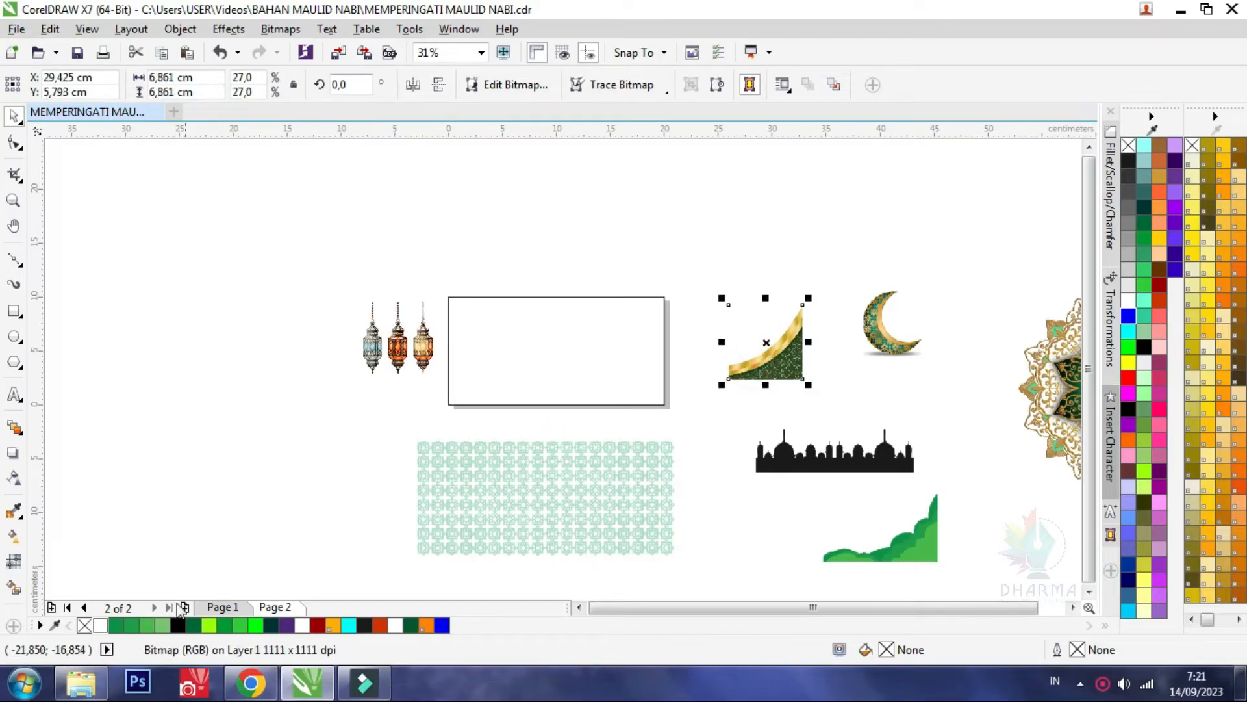
click(224, 607)
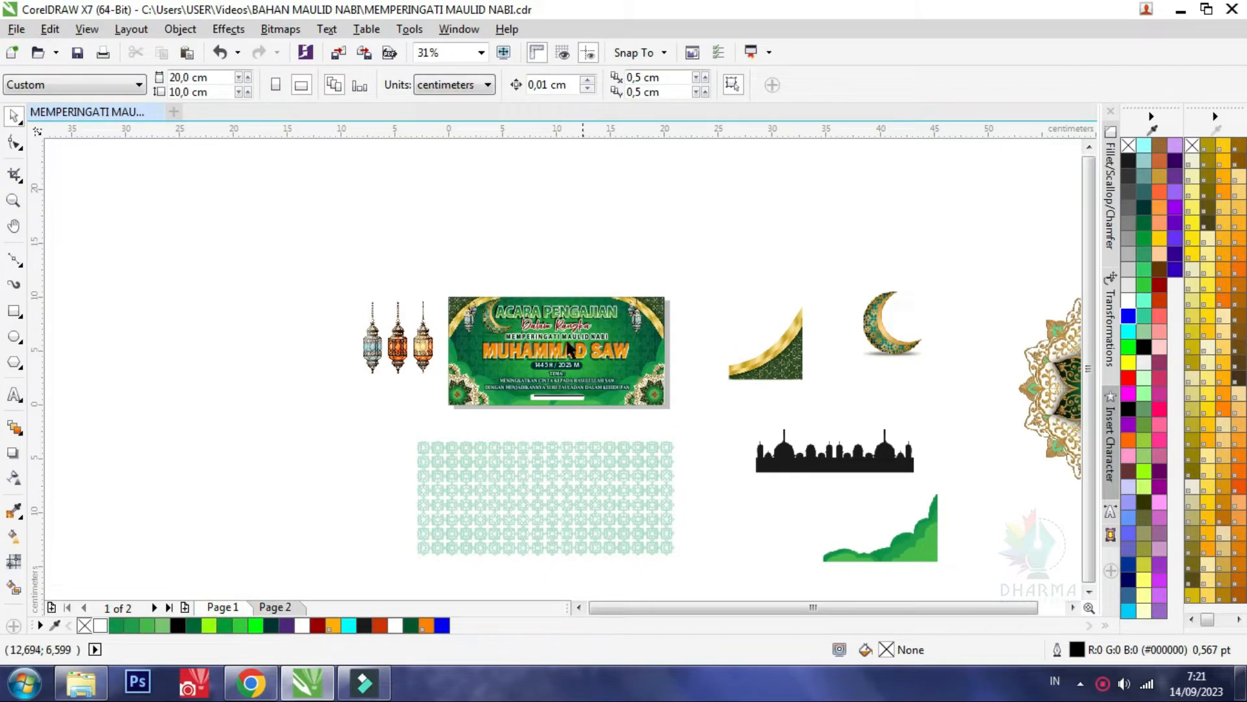
scroll(568, 349, down, 2)
scroll(530, 266, up, 4)
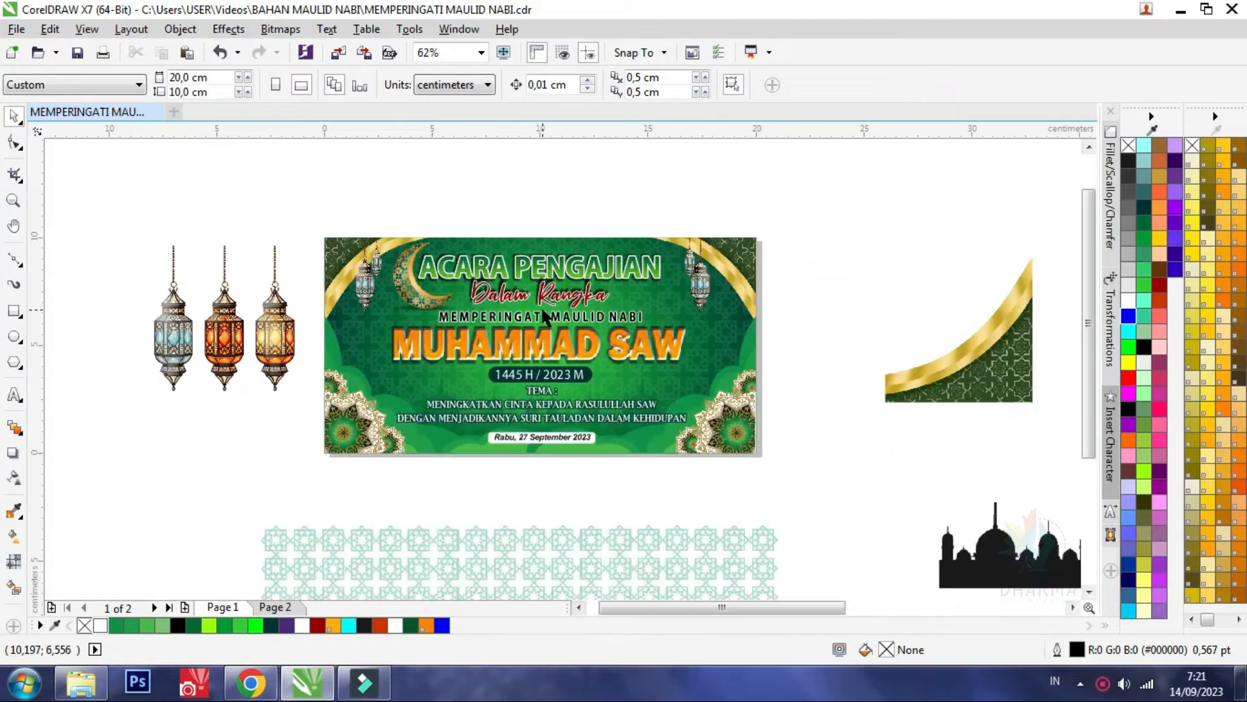
scroll(394, 264, up, 2)
scroll(385, 250, down, 2)
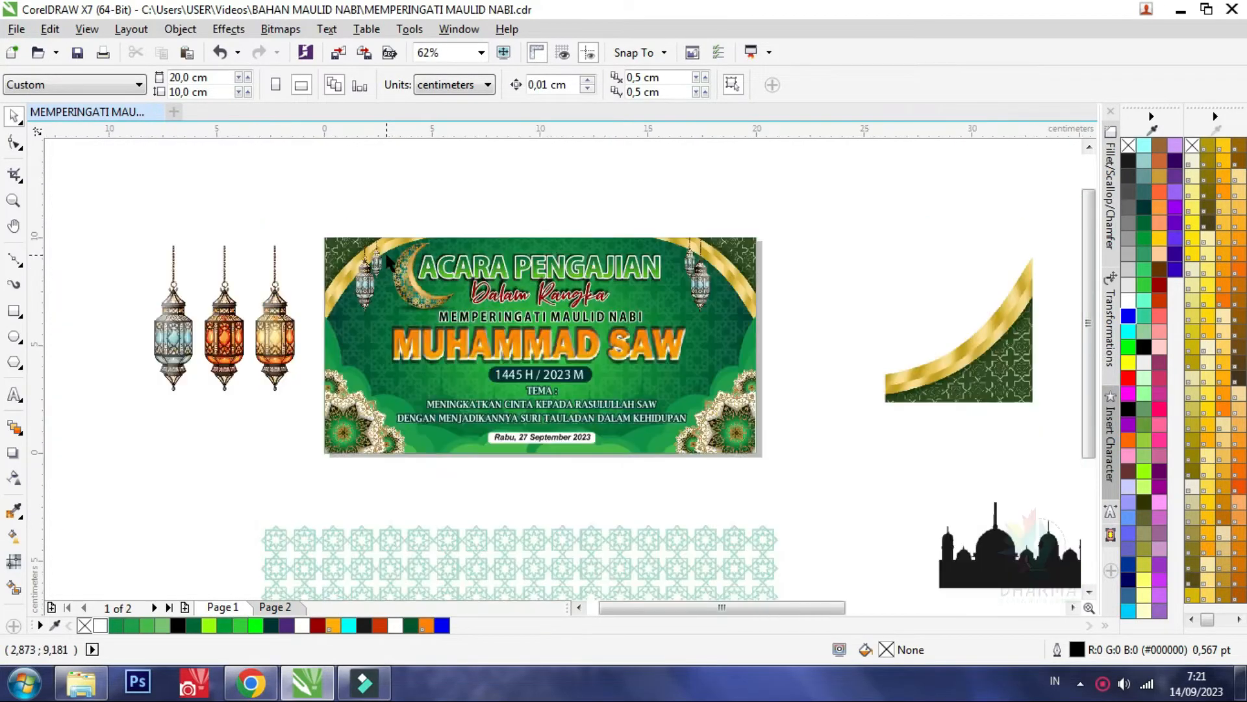
Apply an elliptical fountain fill to the rectangle on Page 2, making its ellipse taller and narrower
click(267, 608)
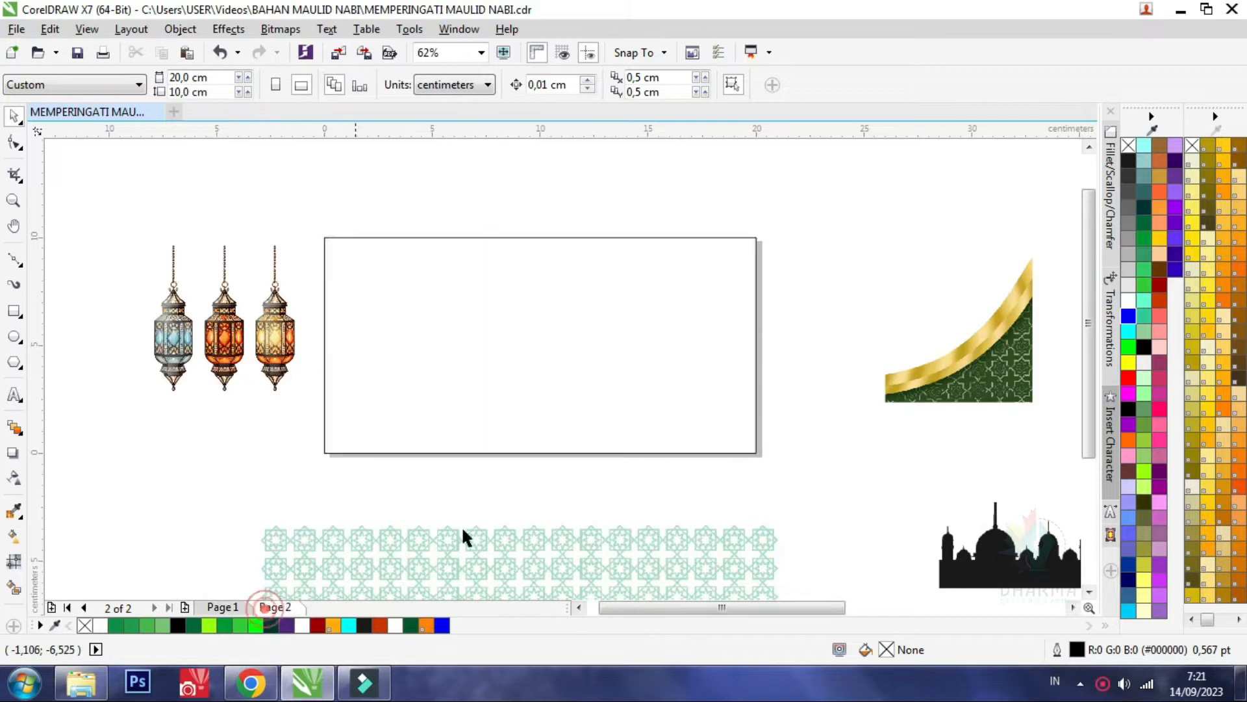
click(577, 331)
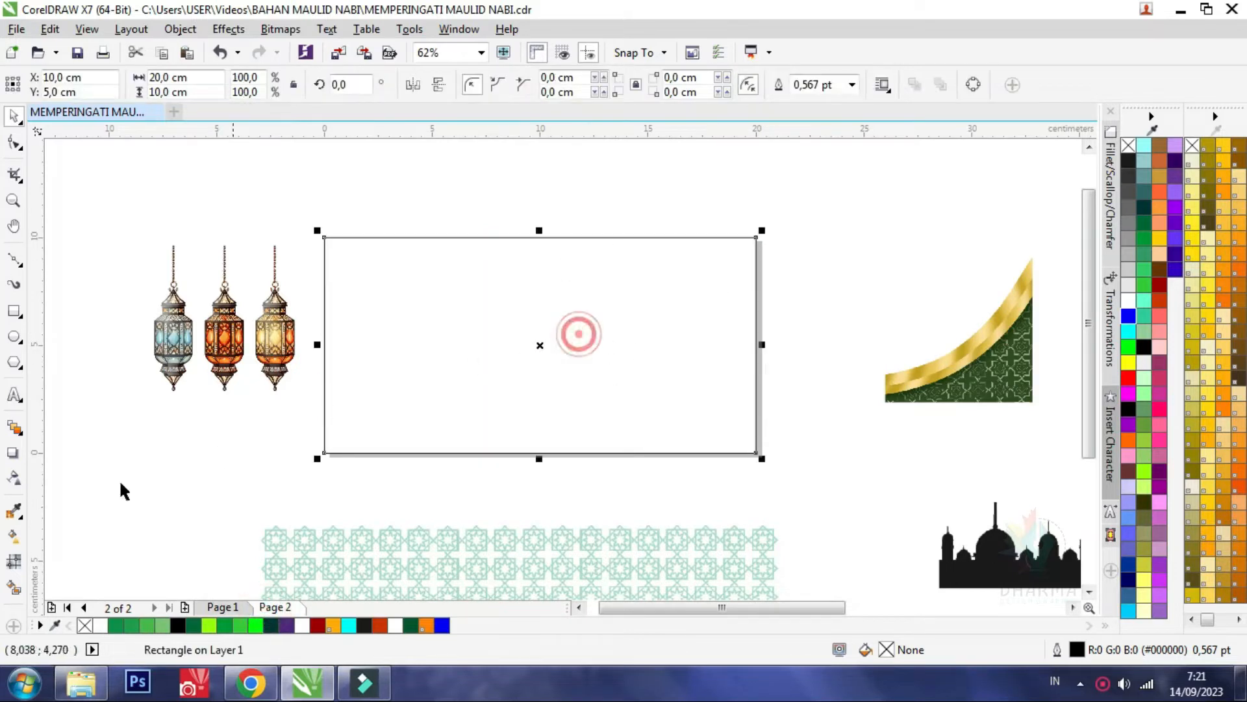
click(12, 538)
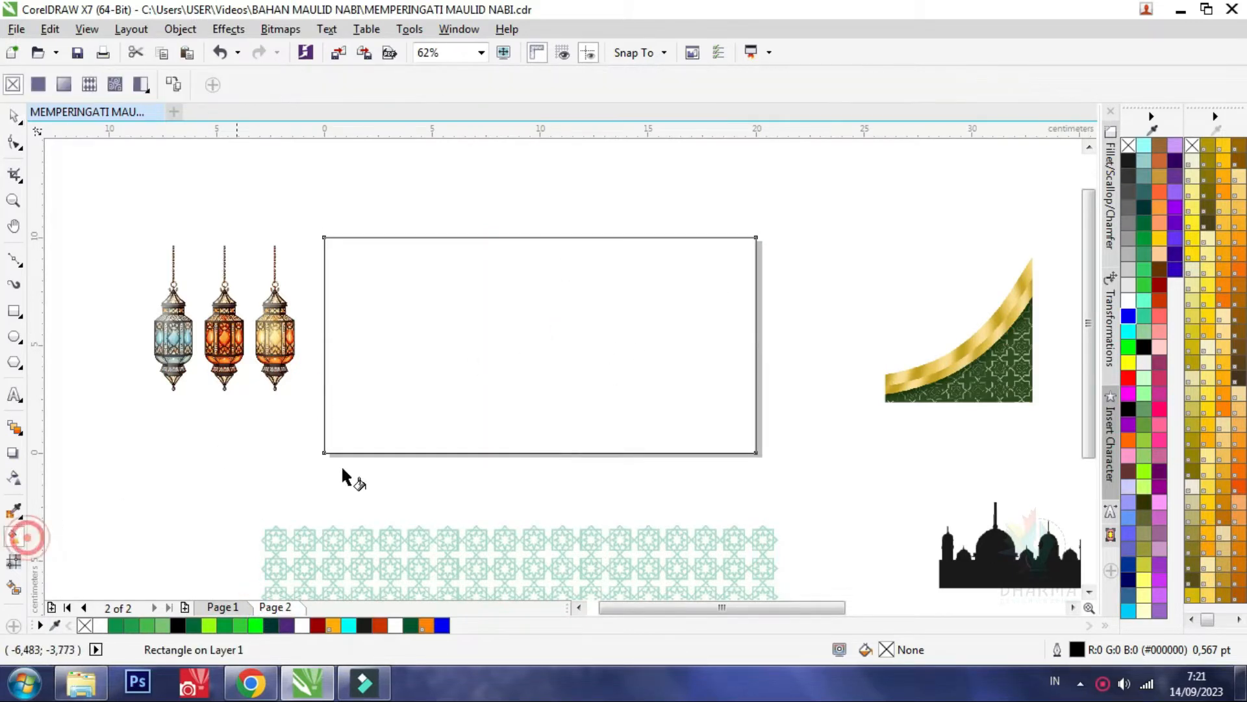
click(43, 86)
click(64, 85)
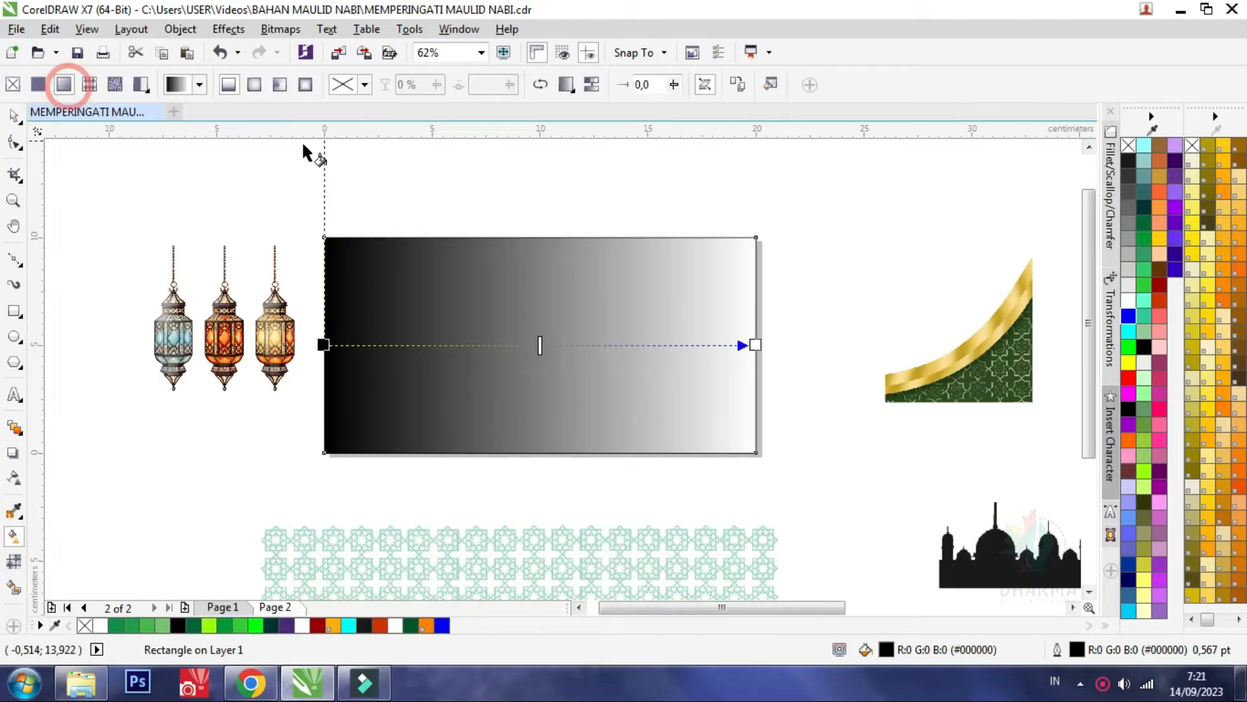
click(254, 85)
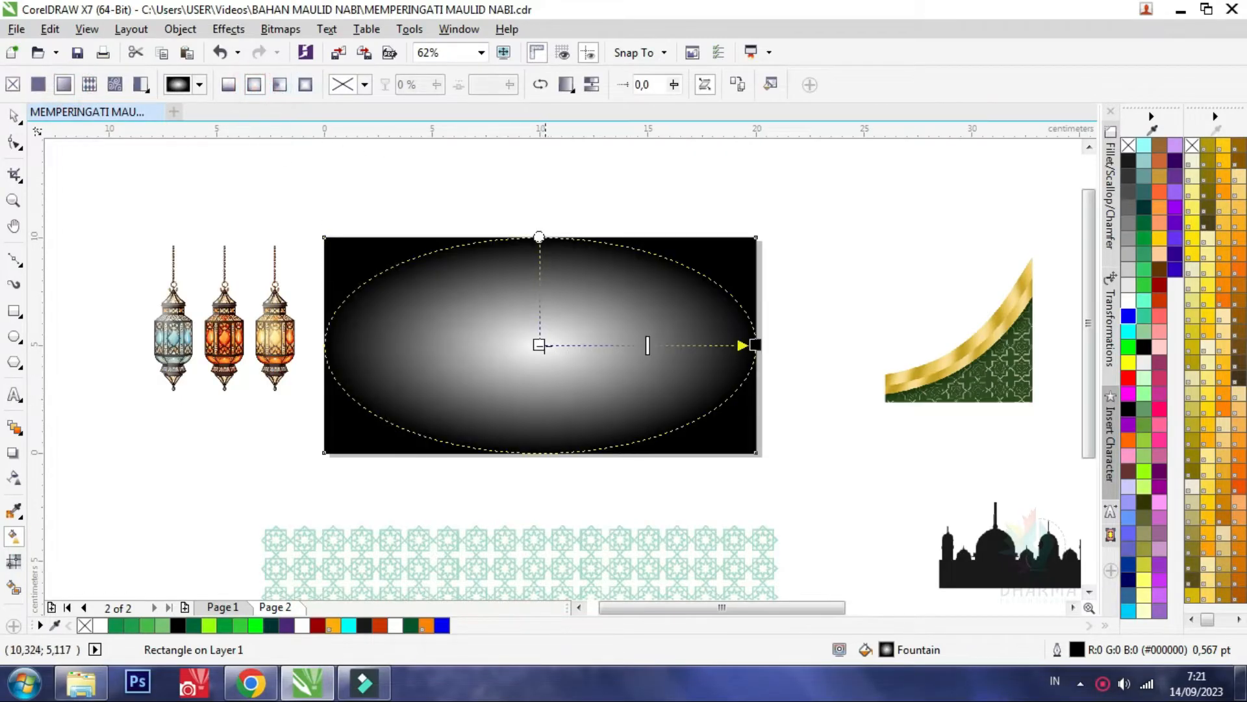
drag(539, 237, 532, 189)
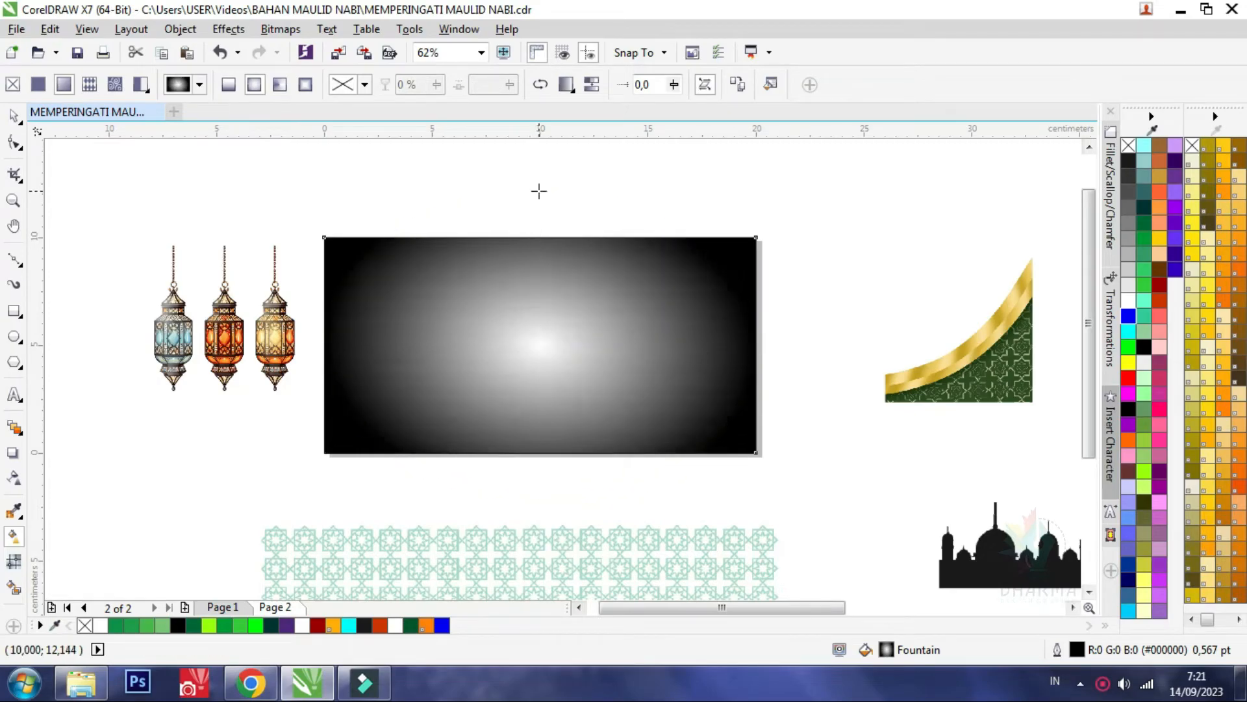
drag(756, 345, 724, 345)
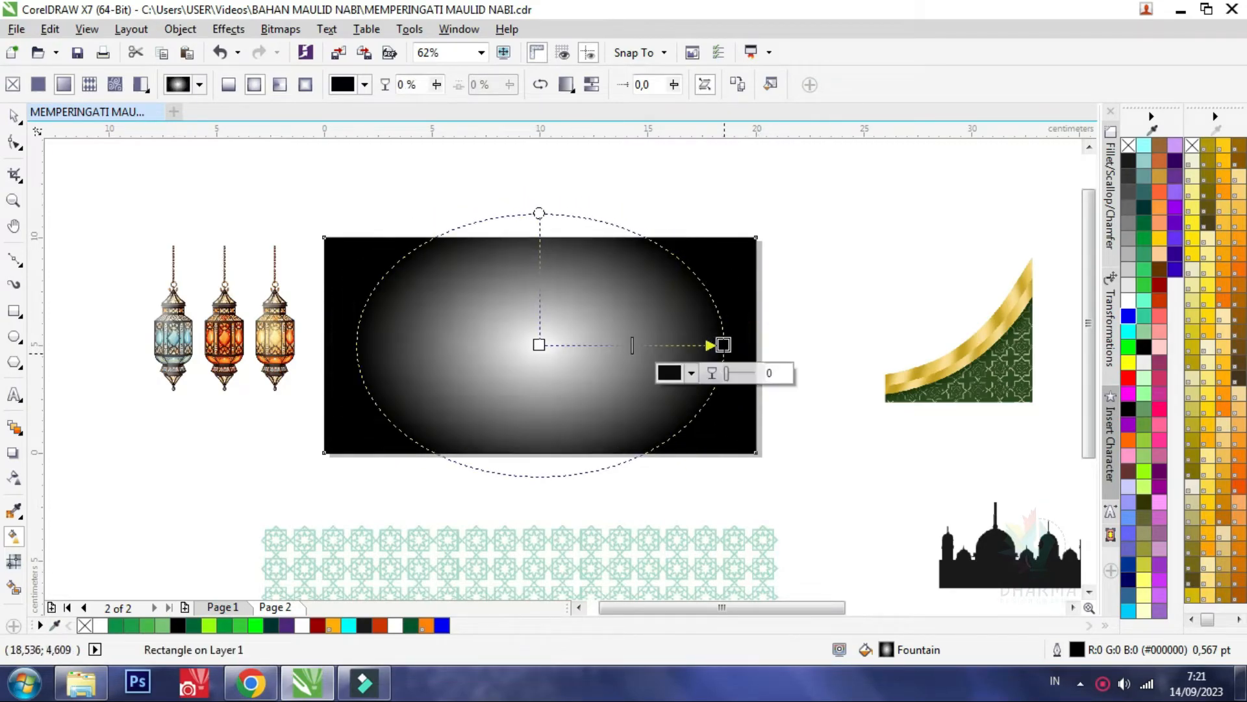
Colour the gradient bright green at the centre and dark green at the edge, and enlarge it slightly beyond the rectangle's sides
click(539, 345)
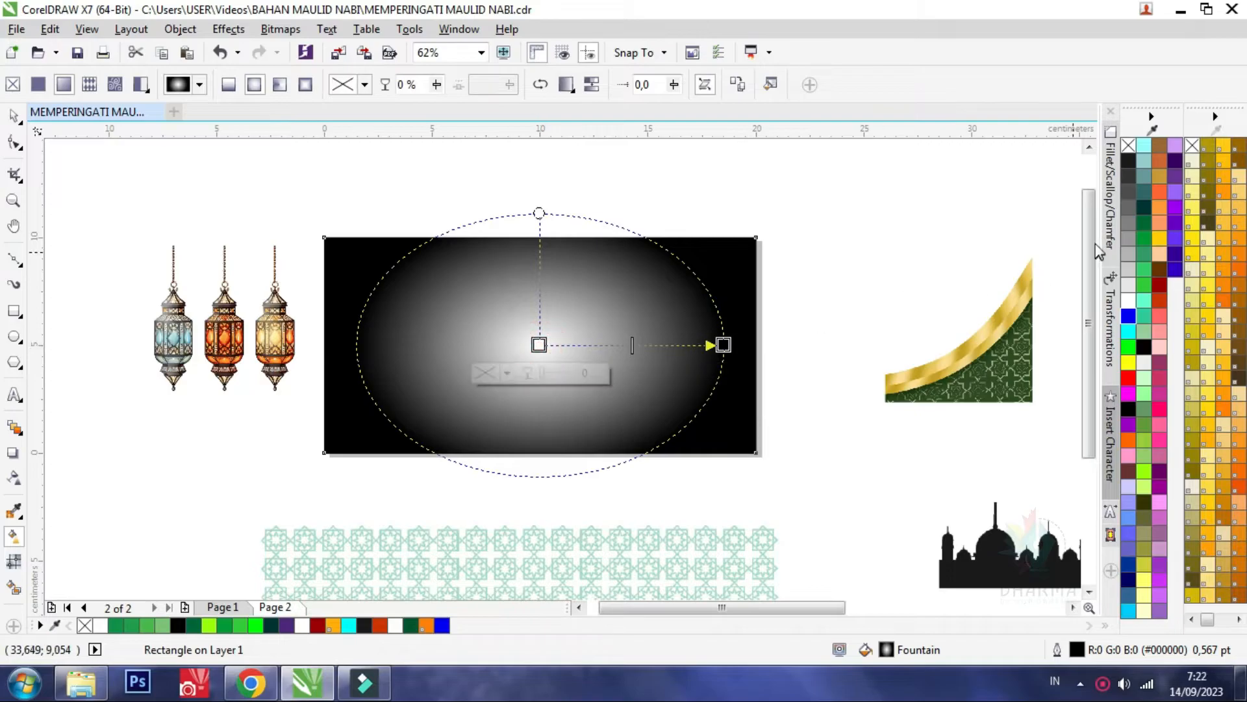
click(1141, 282)
click(724, 345)
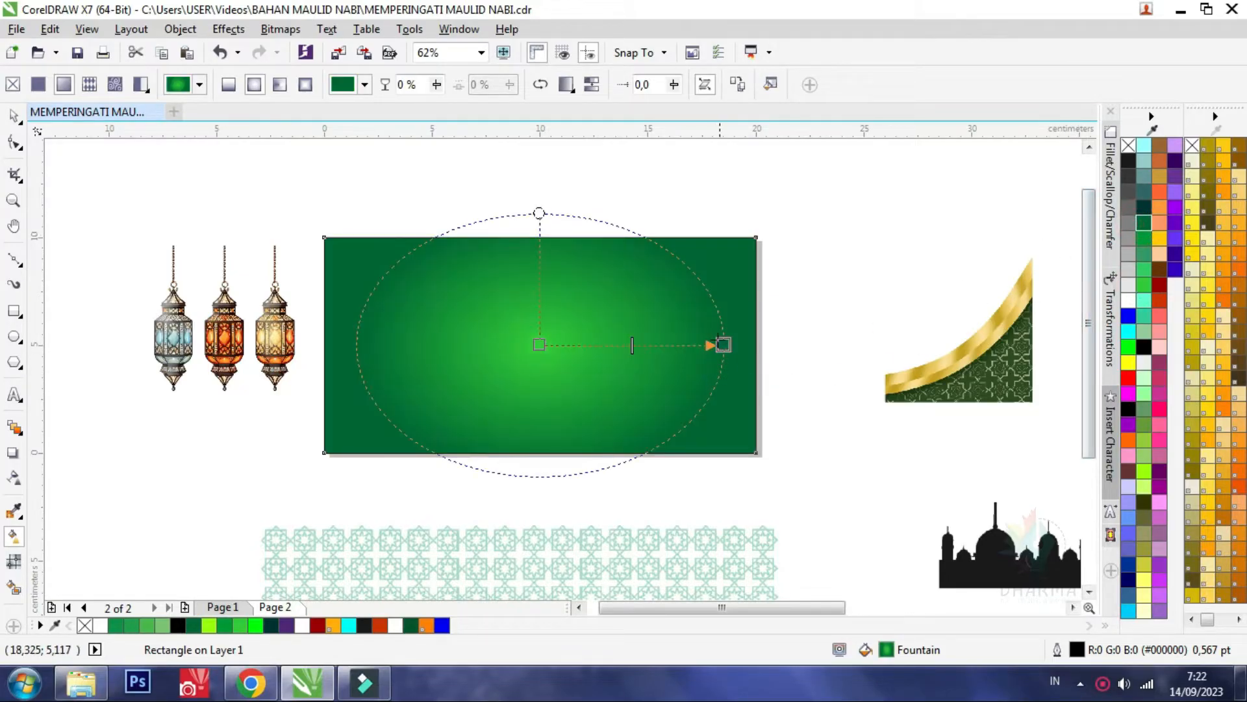
drag(723, 344, 765, 344)
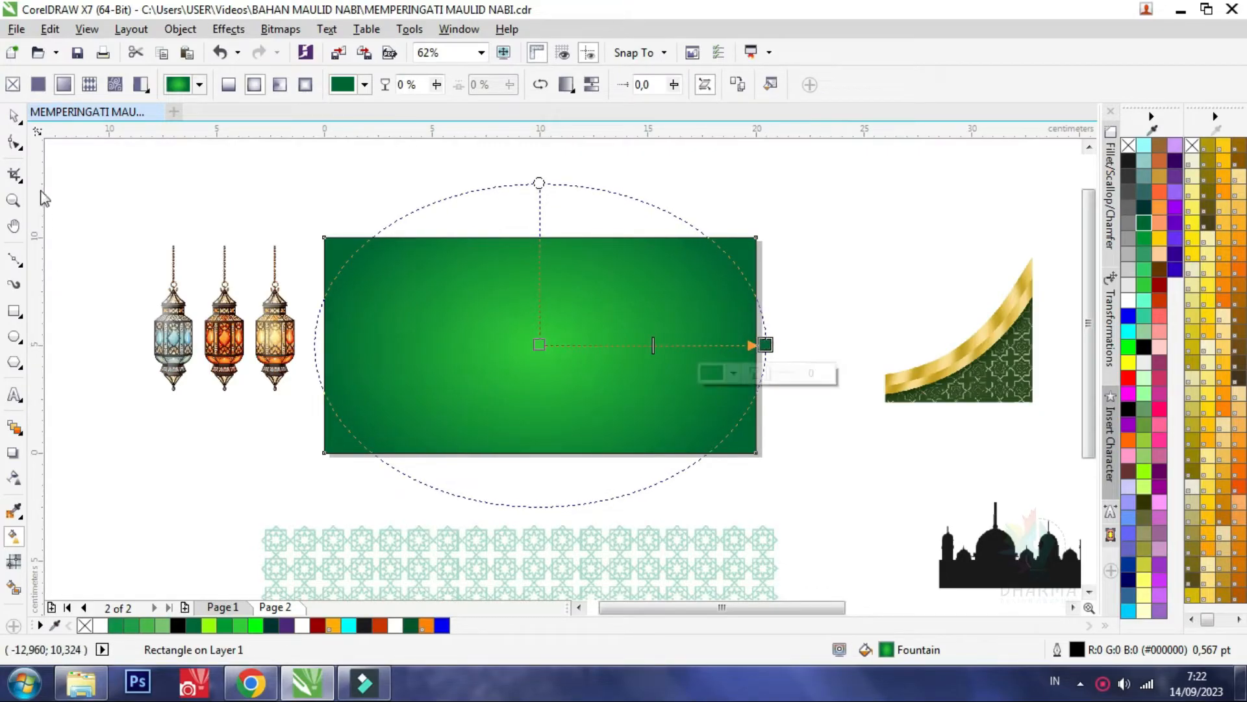
click(13, 119)
click(247, 229)
PowerClip the star pattern inside the green gradient rectangle
scroll(387, 192, down, 2)
scroll(431, 227, up, 2)
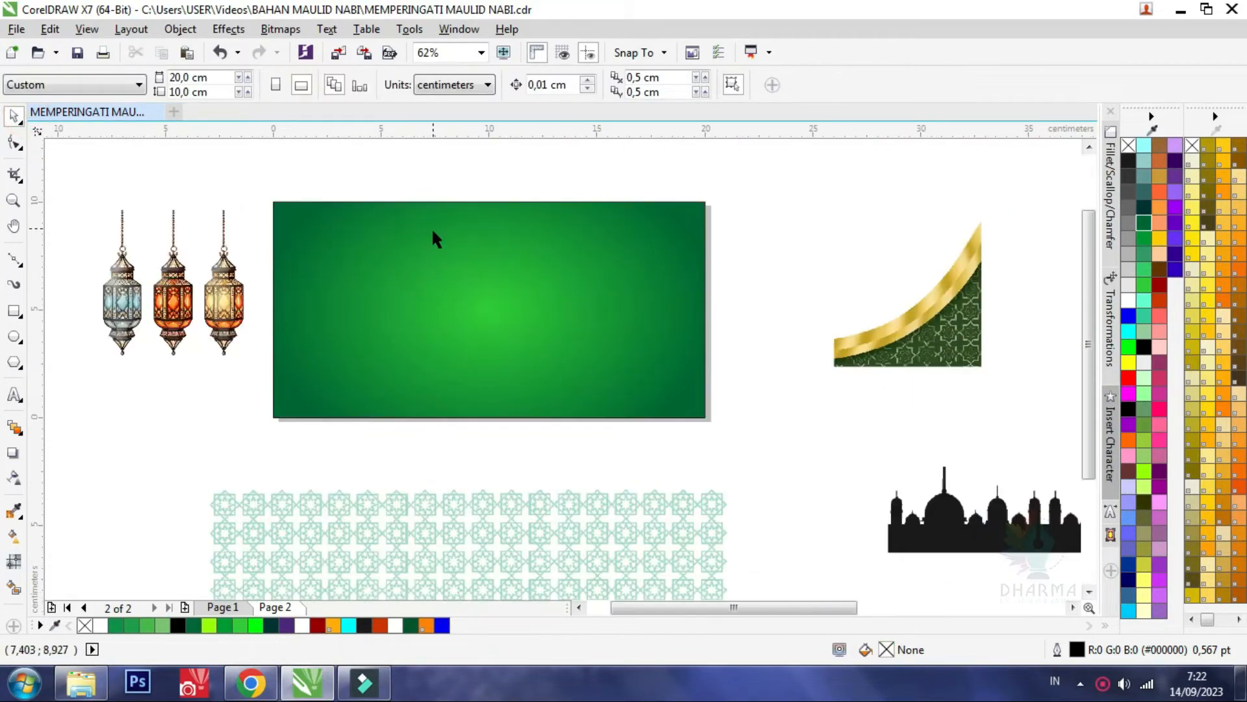
click(448, 542)
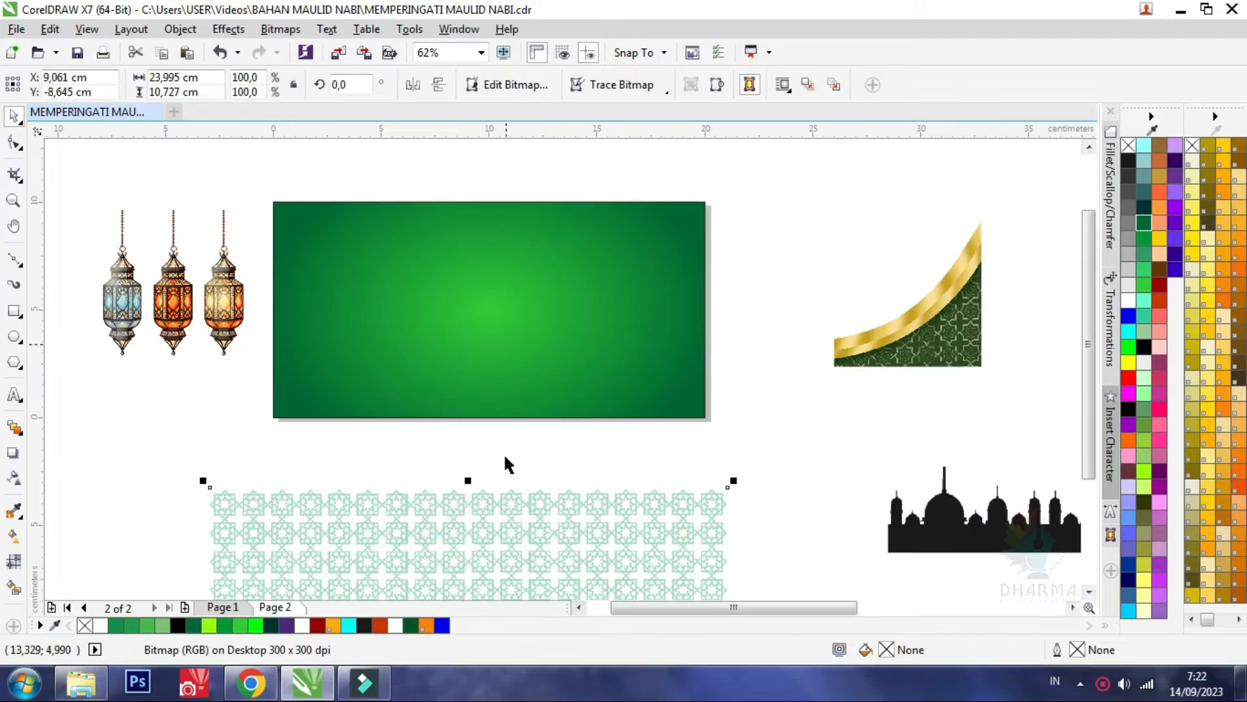
right_click(537, 544)
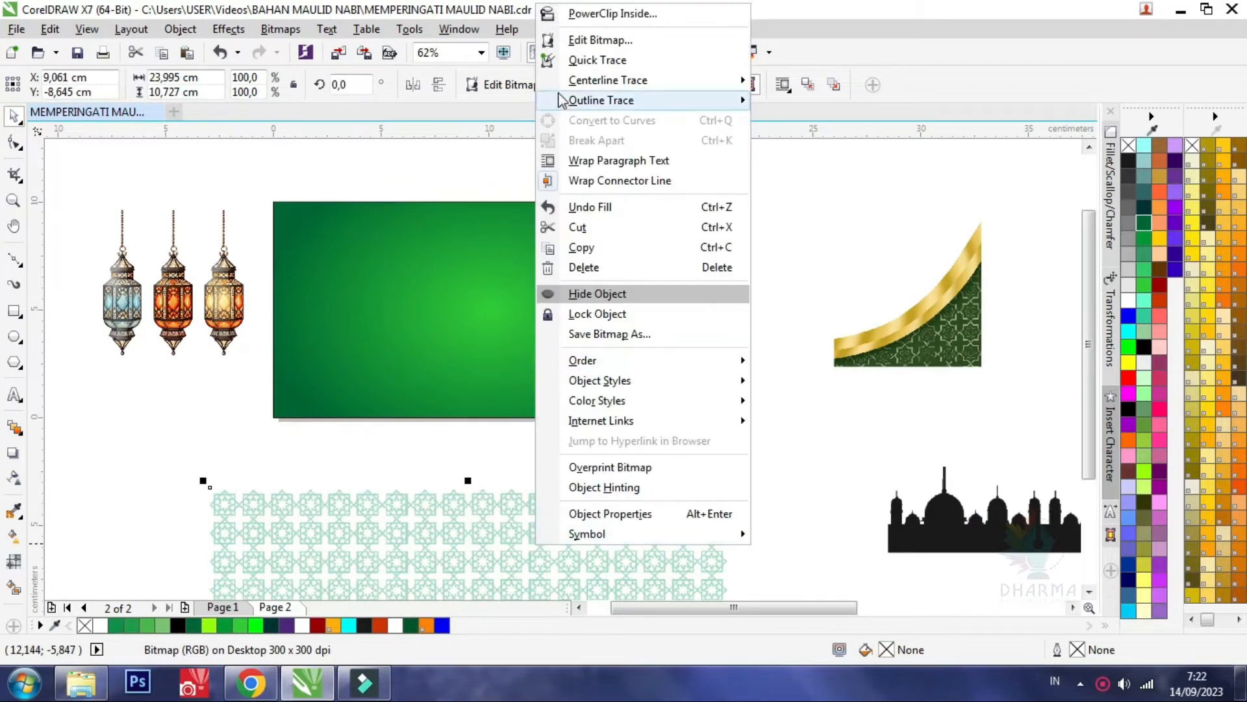
click(588, 18)
click(509, 314)
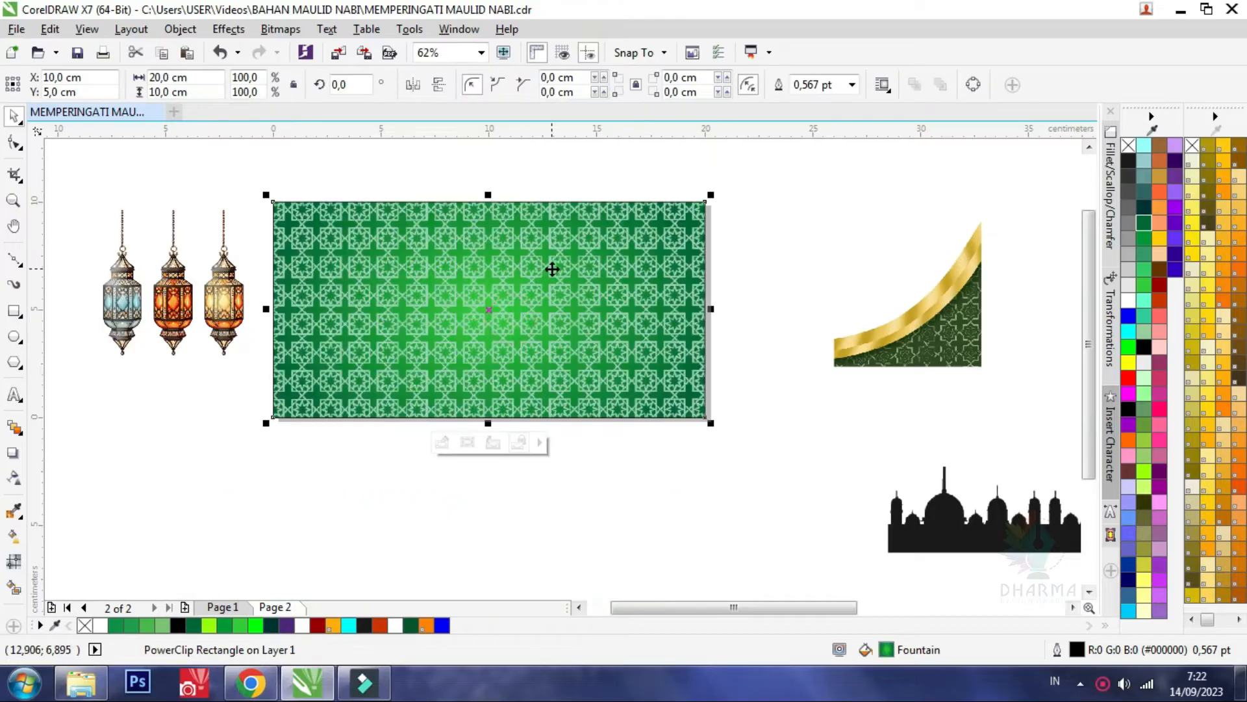
Edit the PowerClip contents and give the star pattern a uniform transparency of 78
double_click(551, 268)
click(523, 273)
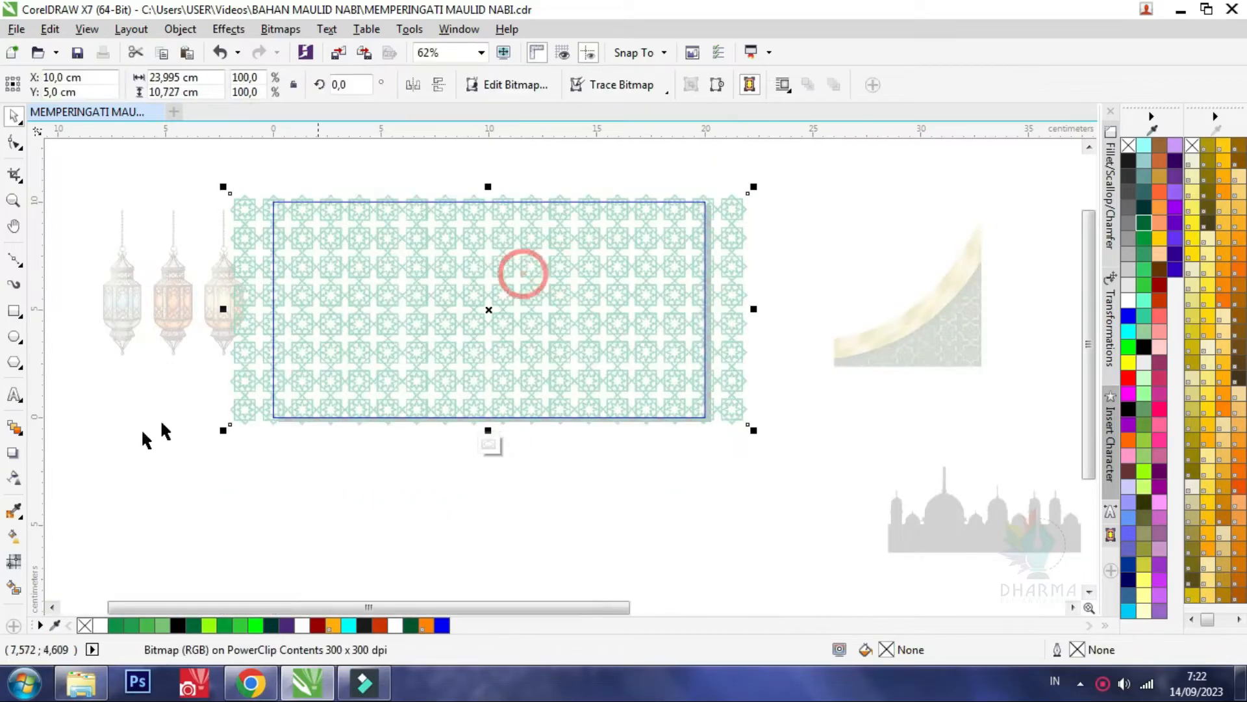
click(14, 477)
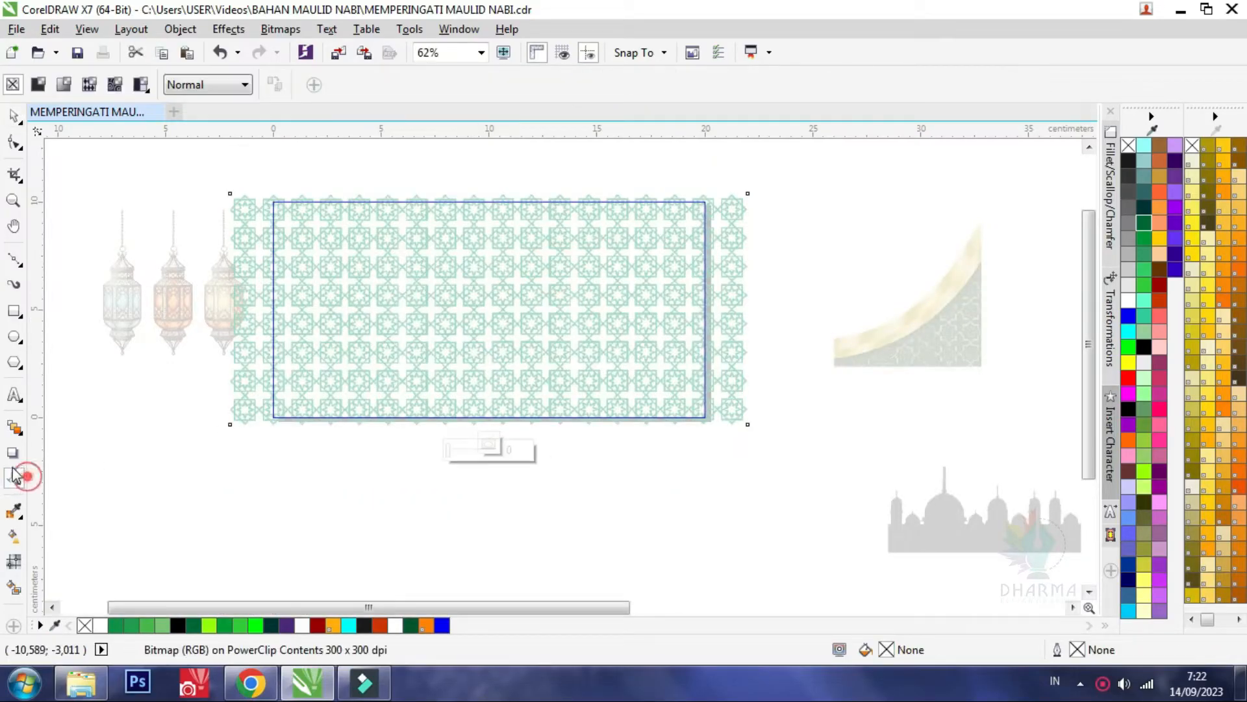
click(63, 85)
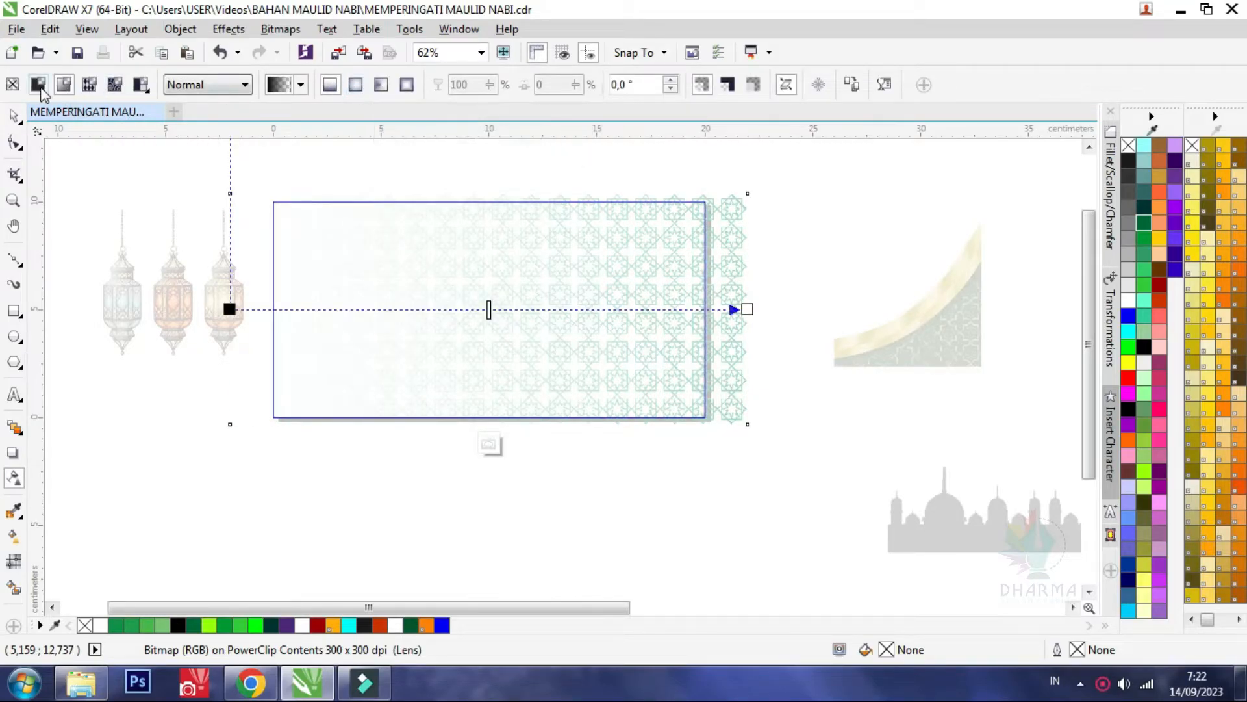
click(39, 84)
drag(419, 85, 444, 85)
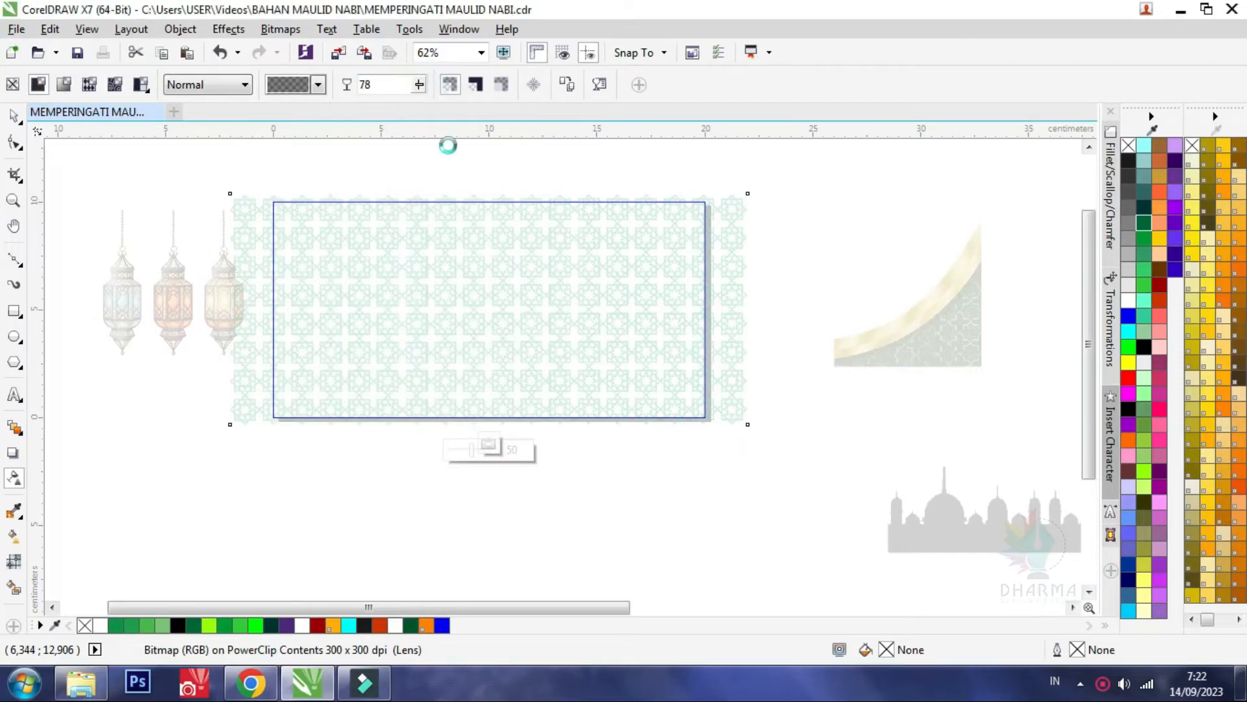
click(491, 446)
Finish editing the star pattern inside the rectangle and leave the PowerClip contents
click(587, 172)
double_click(503, 339)
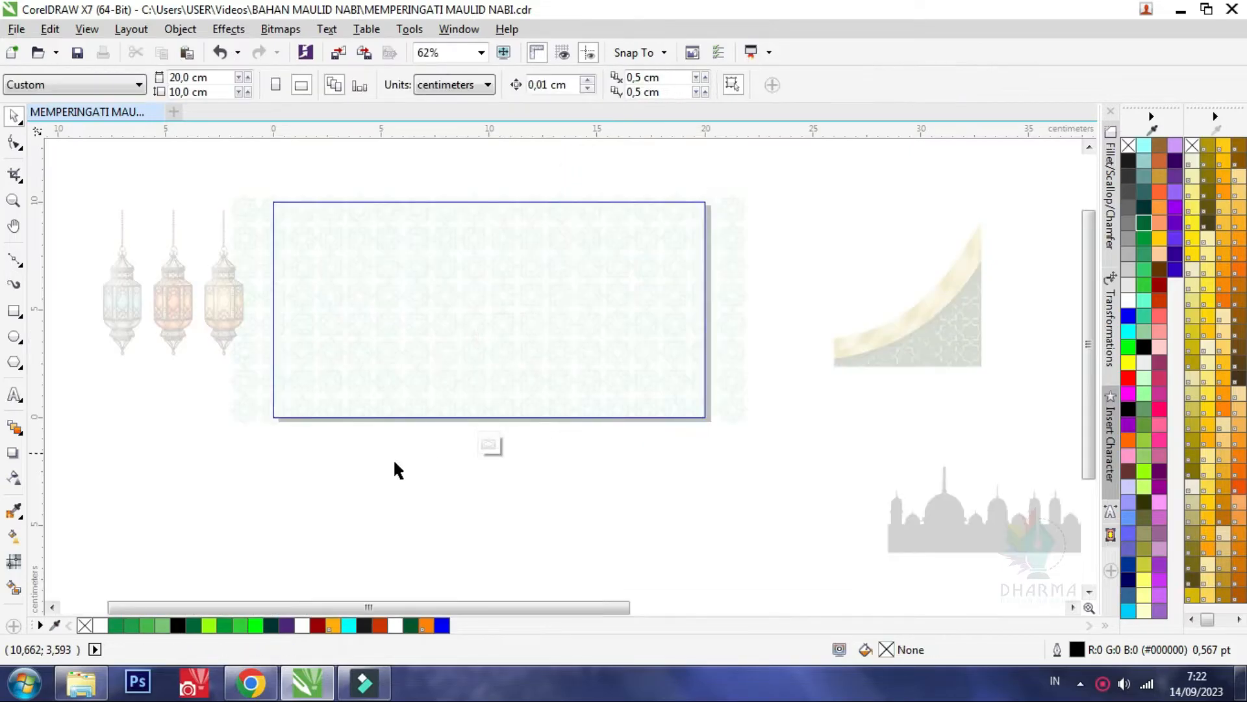
click(490, 445)
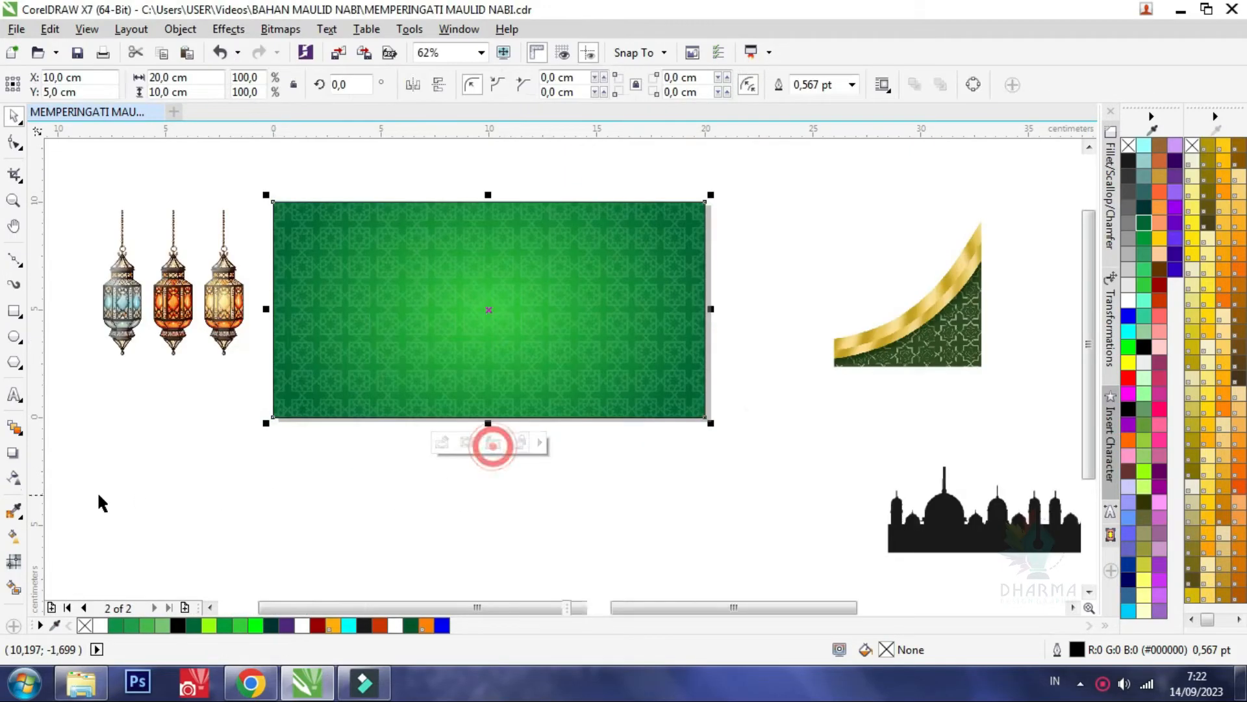
Change the colour at the centre of the rectangle's fountain fill to a vivid green, #05F005
click(13, 539)
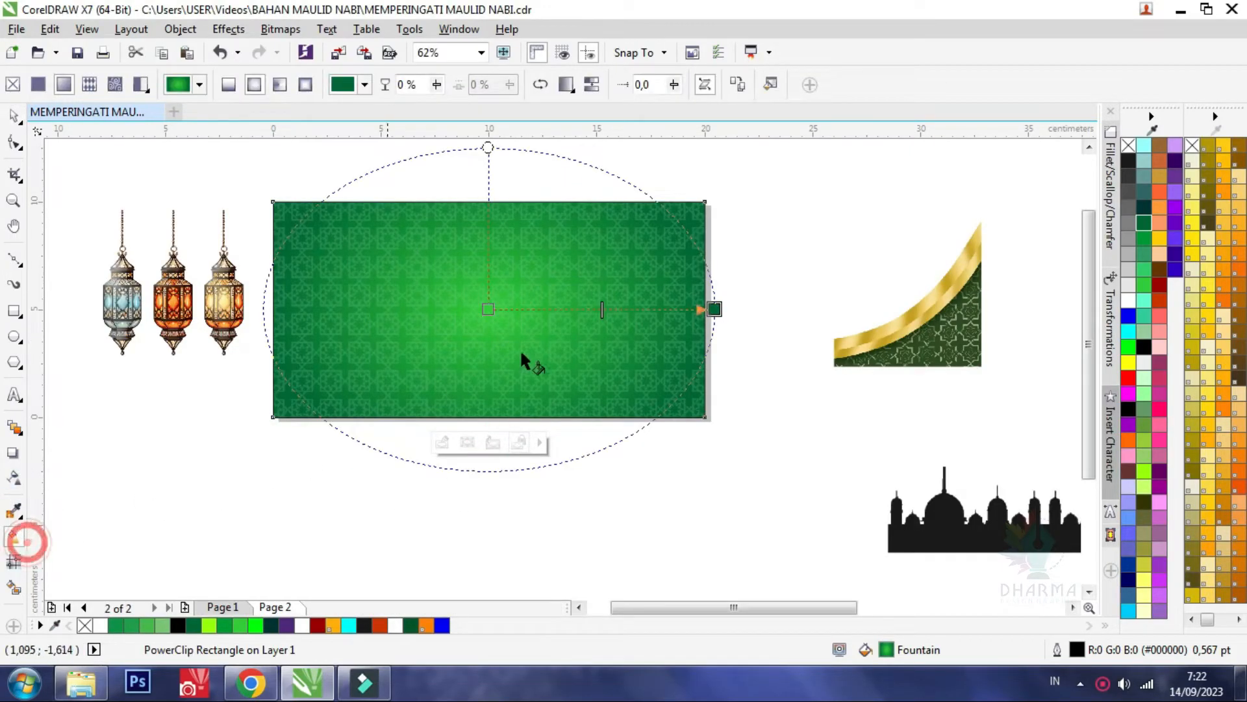
click(488, 309)
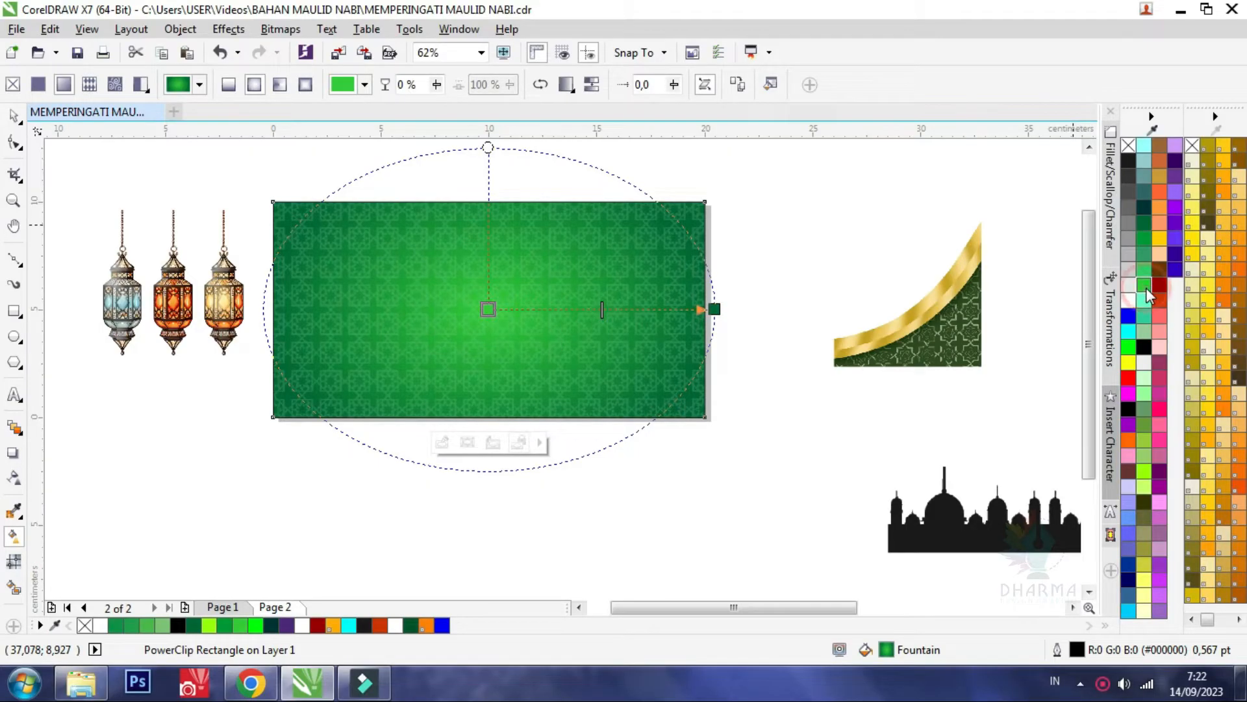
click(1143, 473)
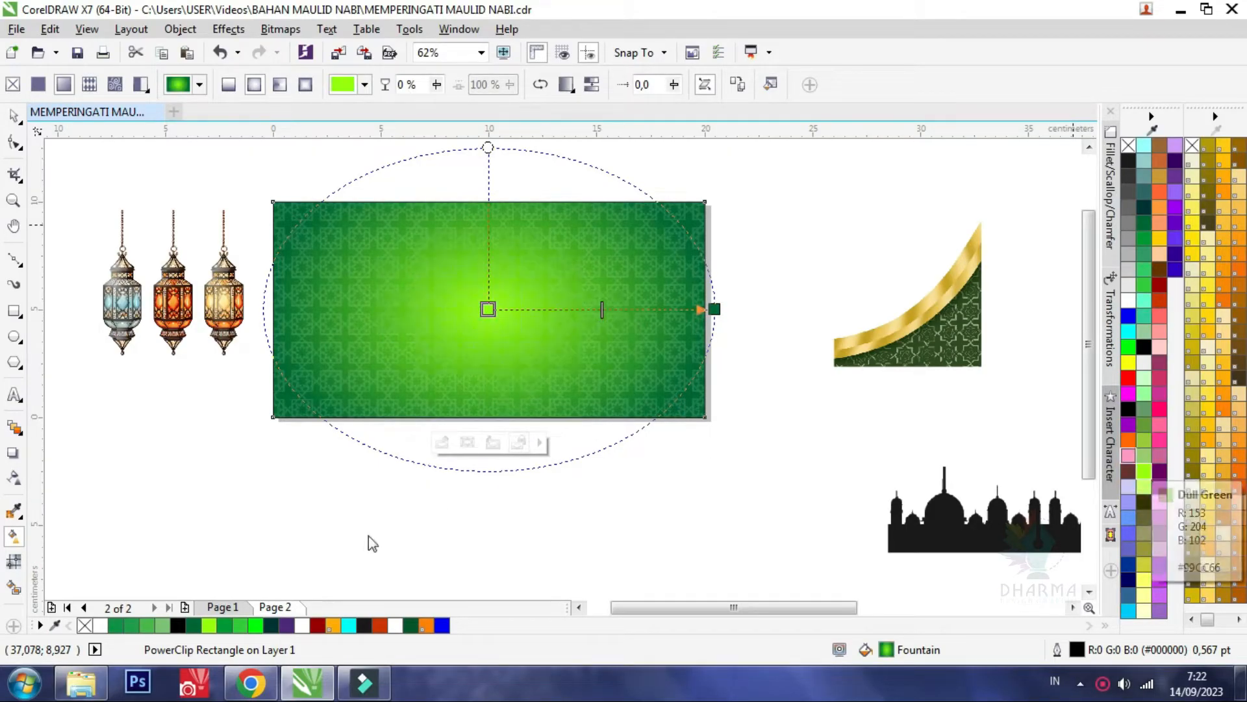
click(257, 628)
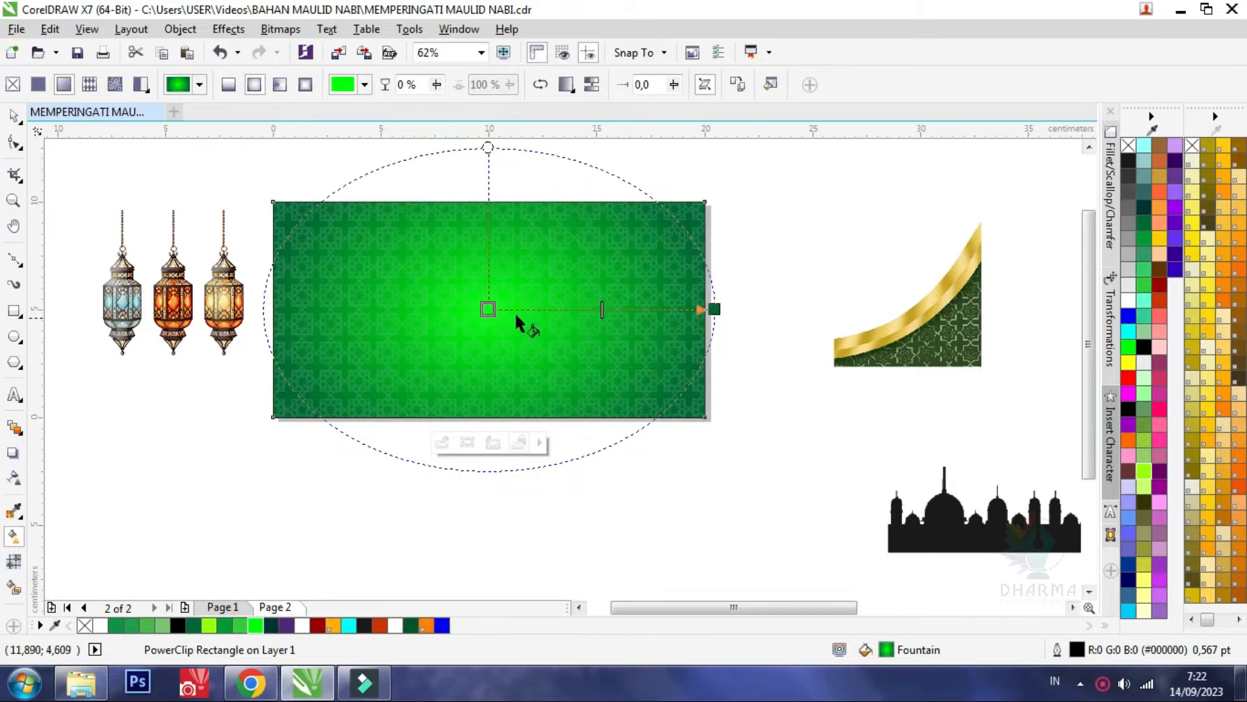
mouse_move(490, 309)
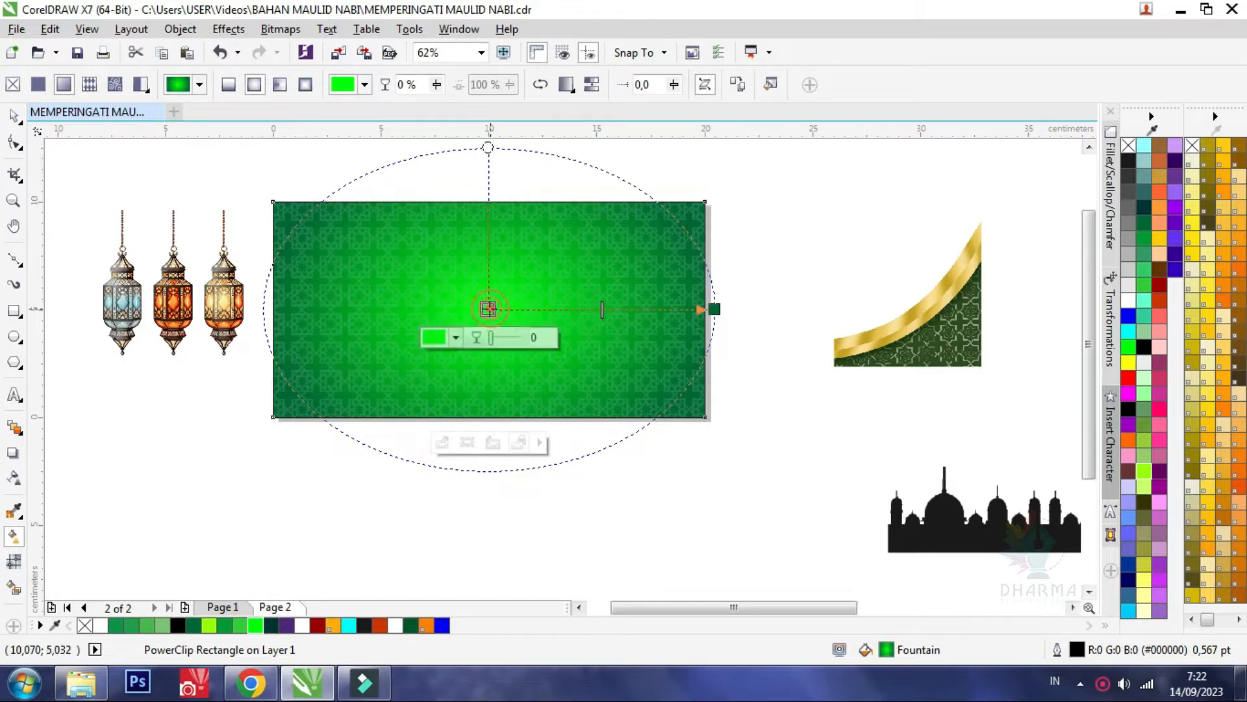
click(456, 337)
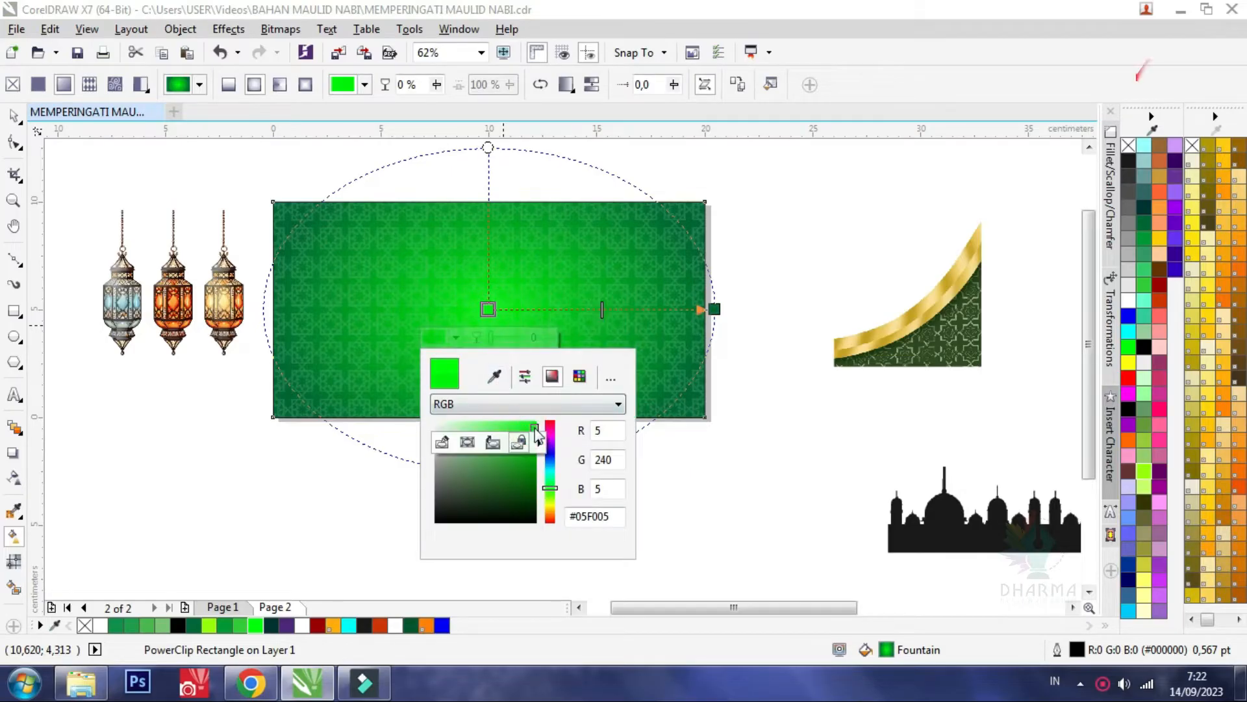
click(760, 268)
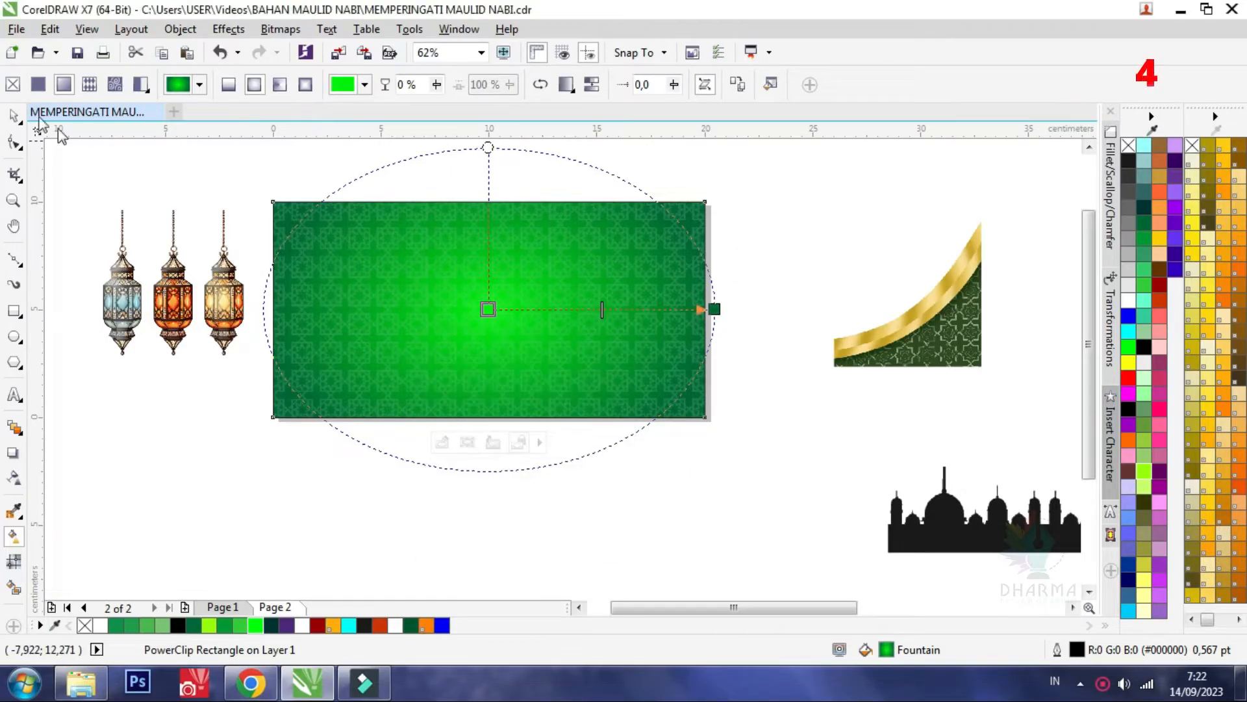
Rotate the gold corner ornament to 90 degrees, shrink it to about 4.9 cm and place it just right of the green rectangle
click(14, 117)
click(94, 171)
click(897, 286)
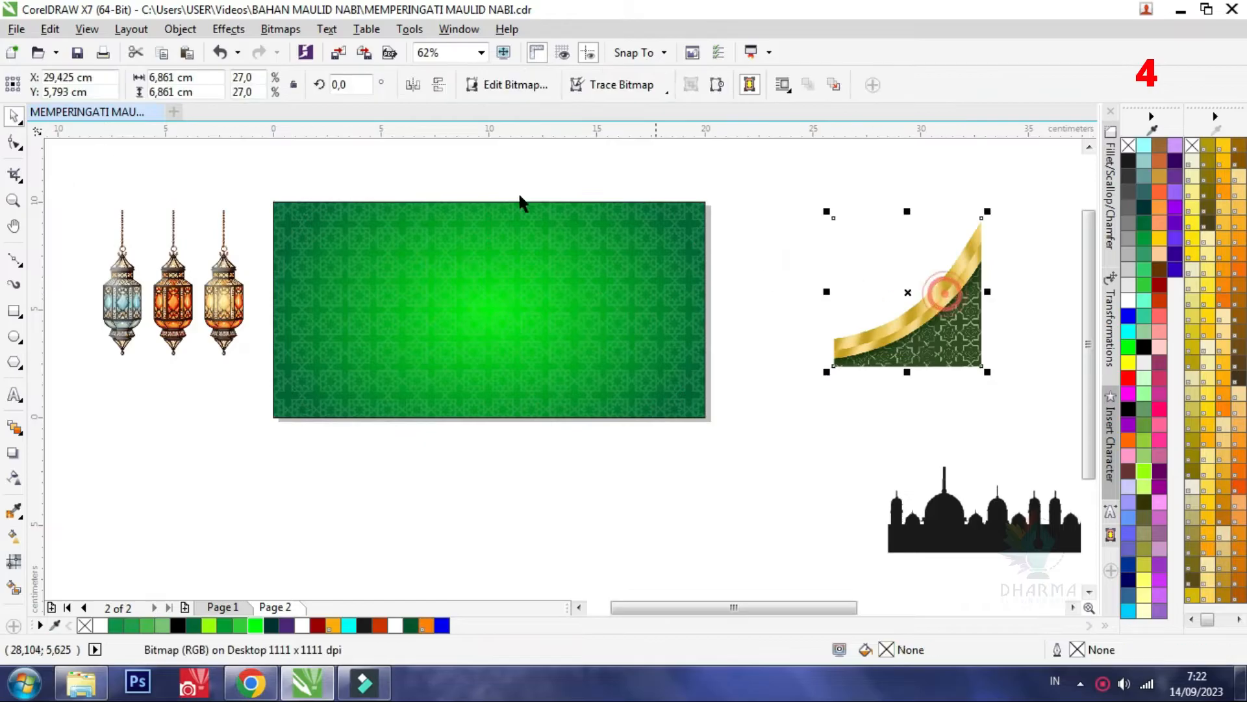
click(360, 89)
text(90)
key(Return)
drag(949, 255, 673, 235)
drag(554, 356, 598, 329)
drag(663, 240, 786, 257)
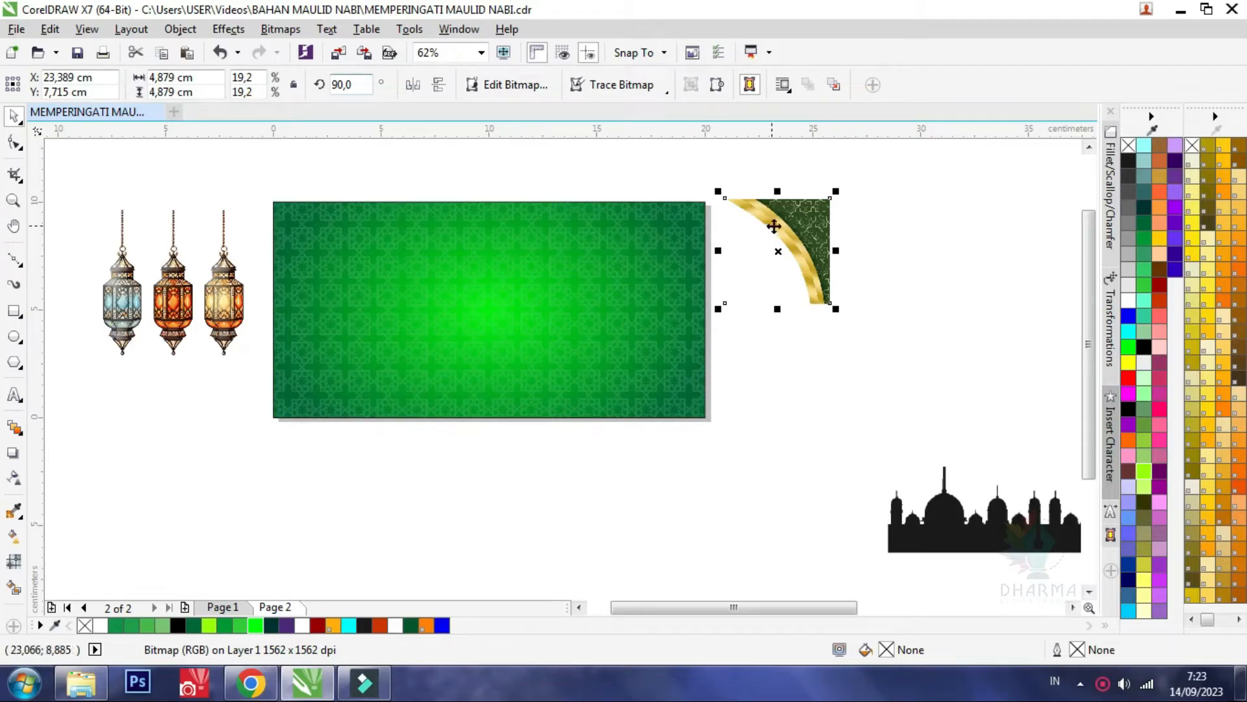
Set the gold corner ornament's rotation angle to 180 degrees and deselect it
double_click(345, 85)
text(180)
key(Return)
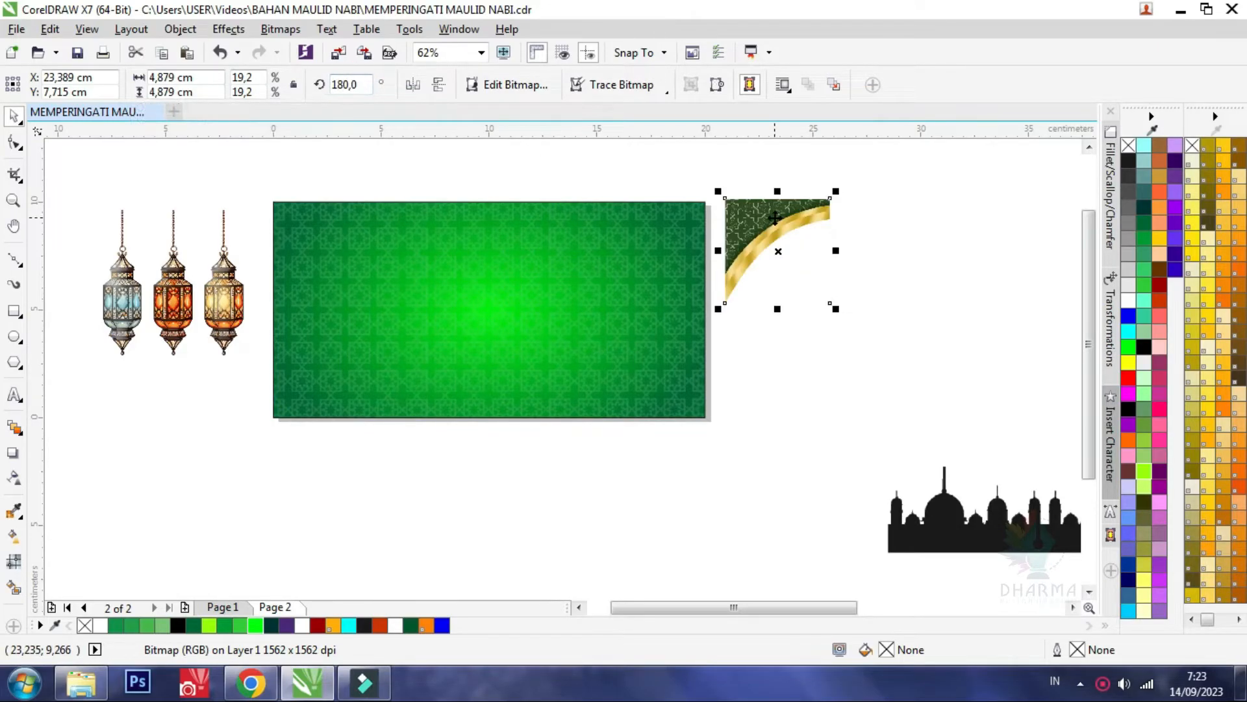
click(821, 427)
Move the mosque silhouette closer beneath the rectangle, and place the green cloud ornament in the rectangle's lower-right corner, aligned to its bottom edge
drag(981, 549, 686, 525)
key(F3)
drag(908, 538, 691, 306)
scroll(620, 403, up, 2)
key(F3)
shift+click(412, 321)
key(b)
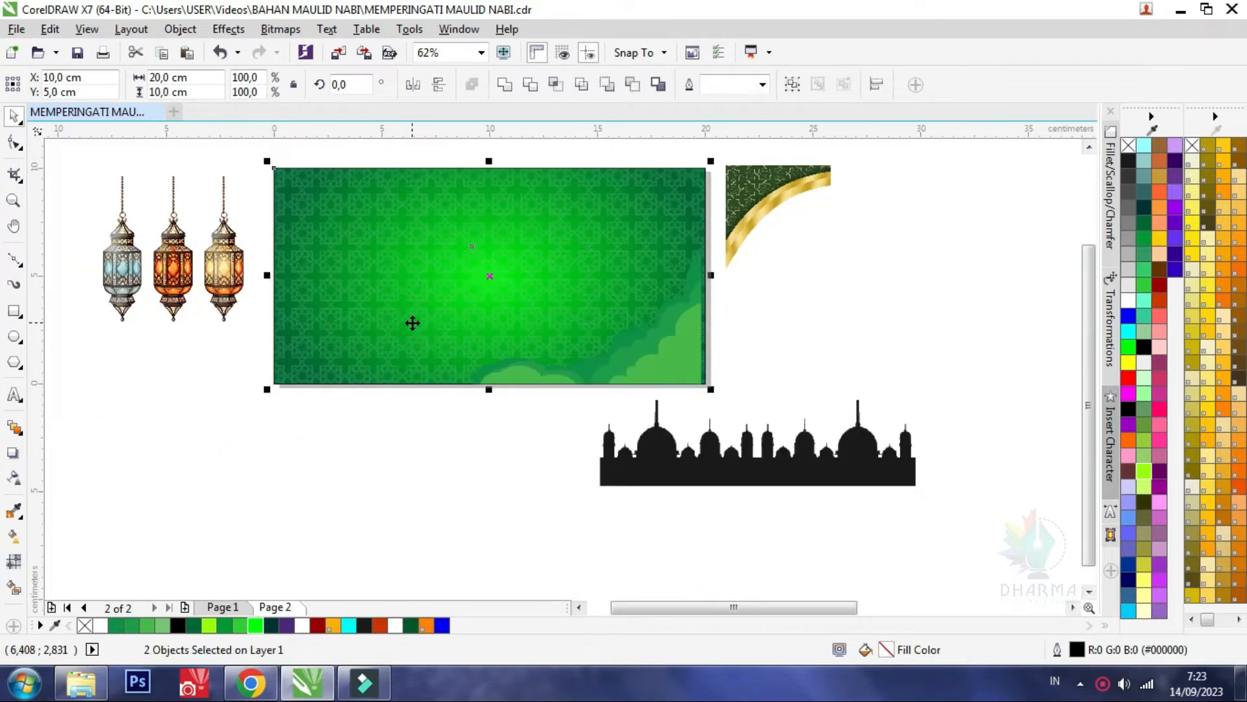
click(533, 434)
scroll(704, 320, up, 1)
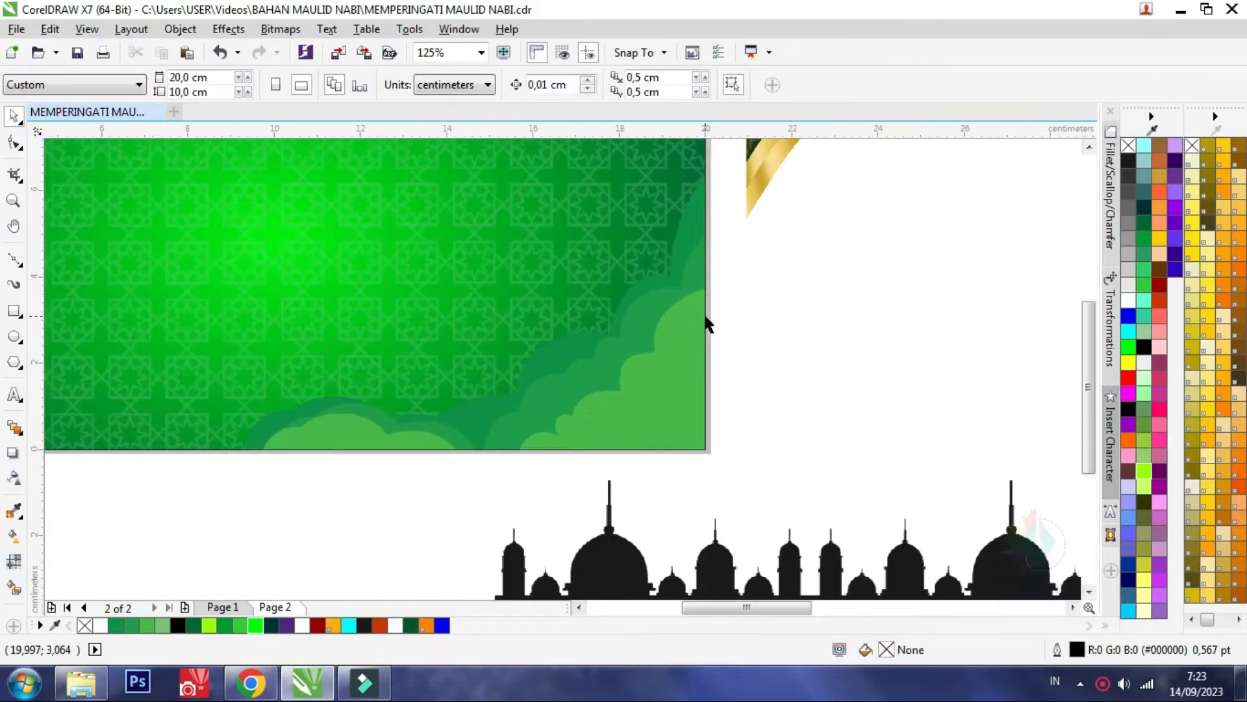
Place a mirrored copy of the cloud ornament in the rectangle's lower-left corner and enlarge the right one to about 11.8 cm wide
click(657, 356)
scroll(657, 357, down, 1)
drag(447, 262, 461, 271)
drag(673, 343, 244, 341)
key(ctrl+z)
drag(461, 270, 398, 245)
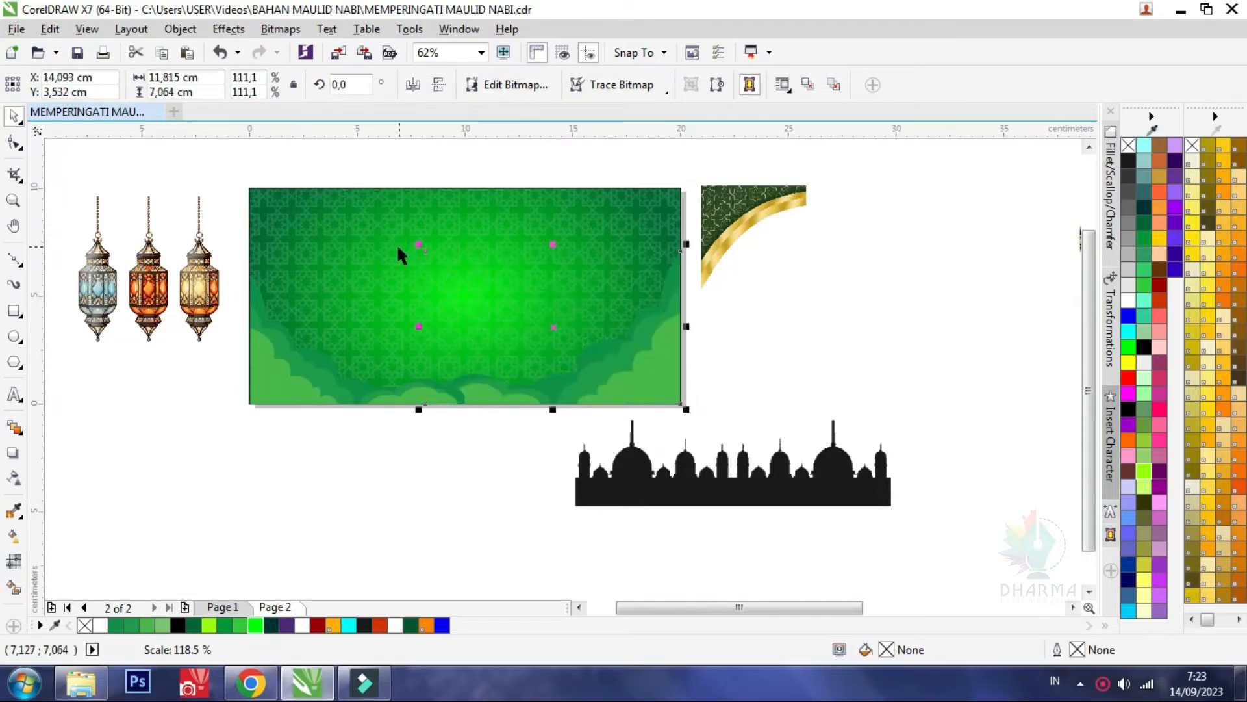
Enlarge the lower-left cloud ornament so that it overlaps the right one along the rectangle's bottom edge
click(318, 400)
drag(466, 273, 499, 254)
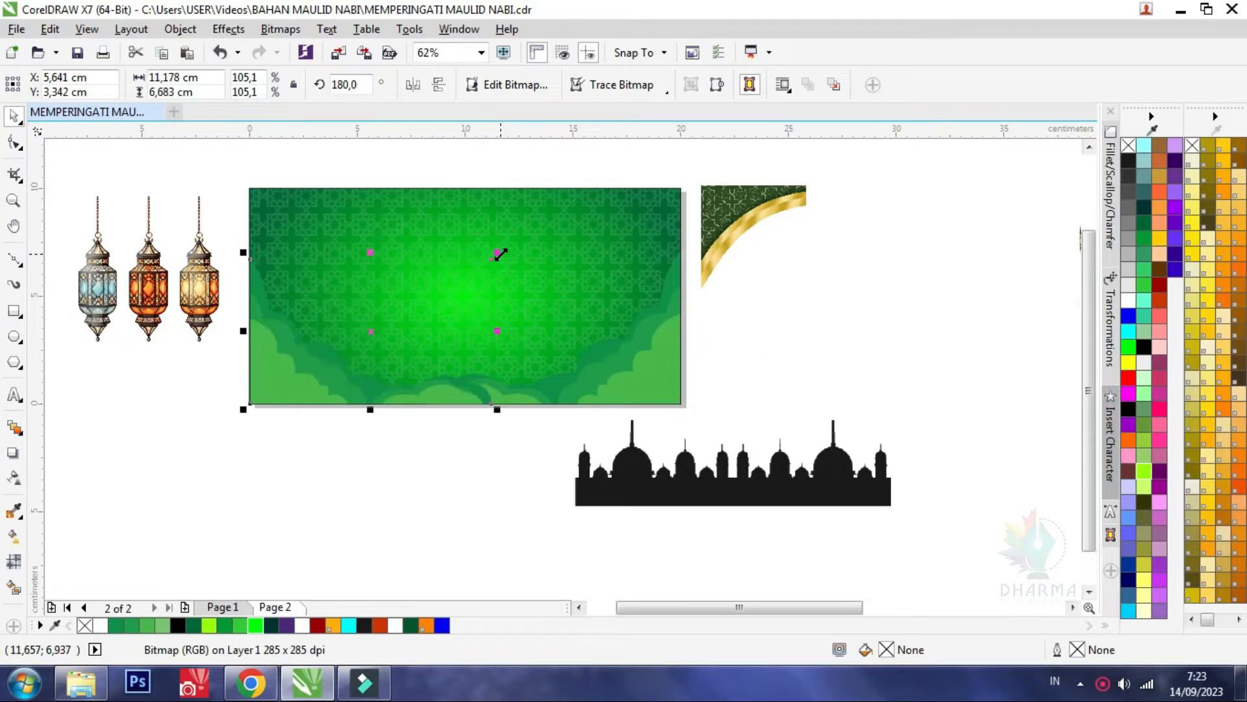
drag(501, 254, 510, 247)
click(469, 455)
Move the black mosque silhouette below the rectangle and trace the bitmap into a vector curve
click(688, 493)
drag(738, 491, 551, 468)
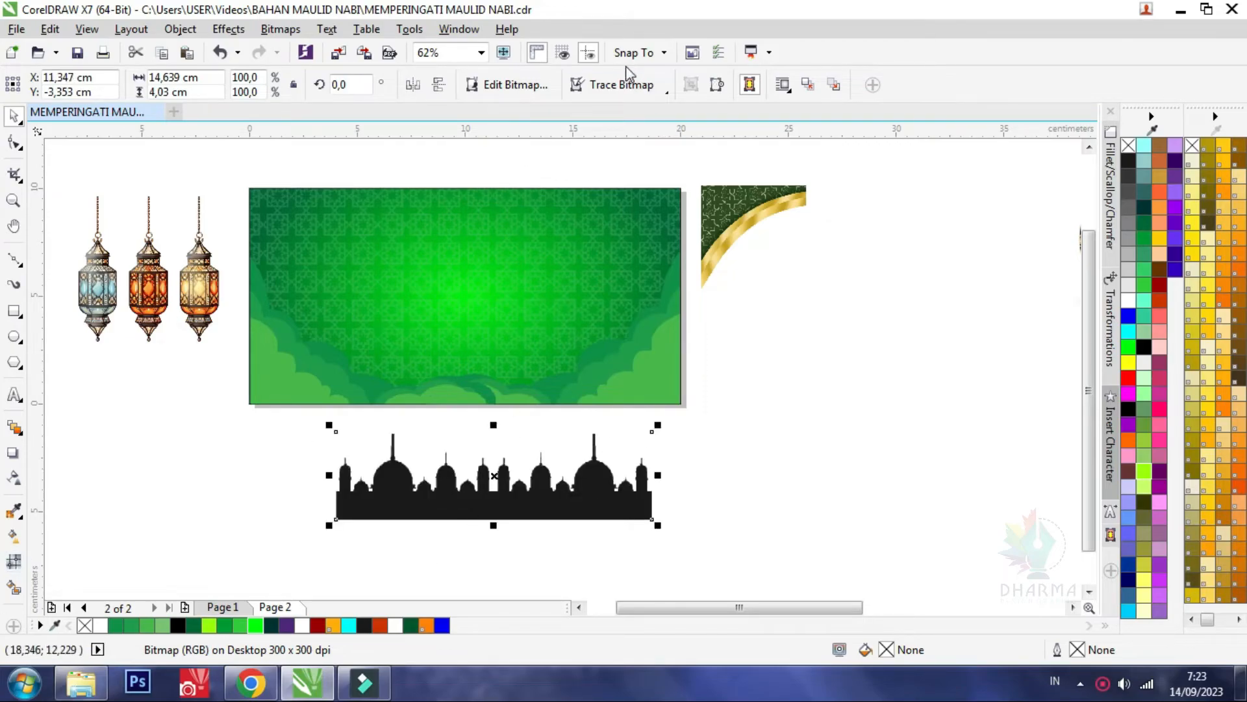
click(629, 99)
click(620, 105)
mouse_move(533, 510)
mouse_down()
mouse_move(763, 509)
mouse_move(442, 494)
mouse_up()
click(491, 514)
key(Delete)
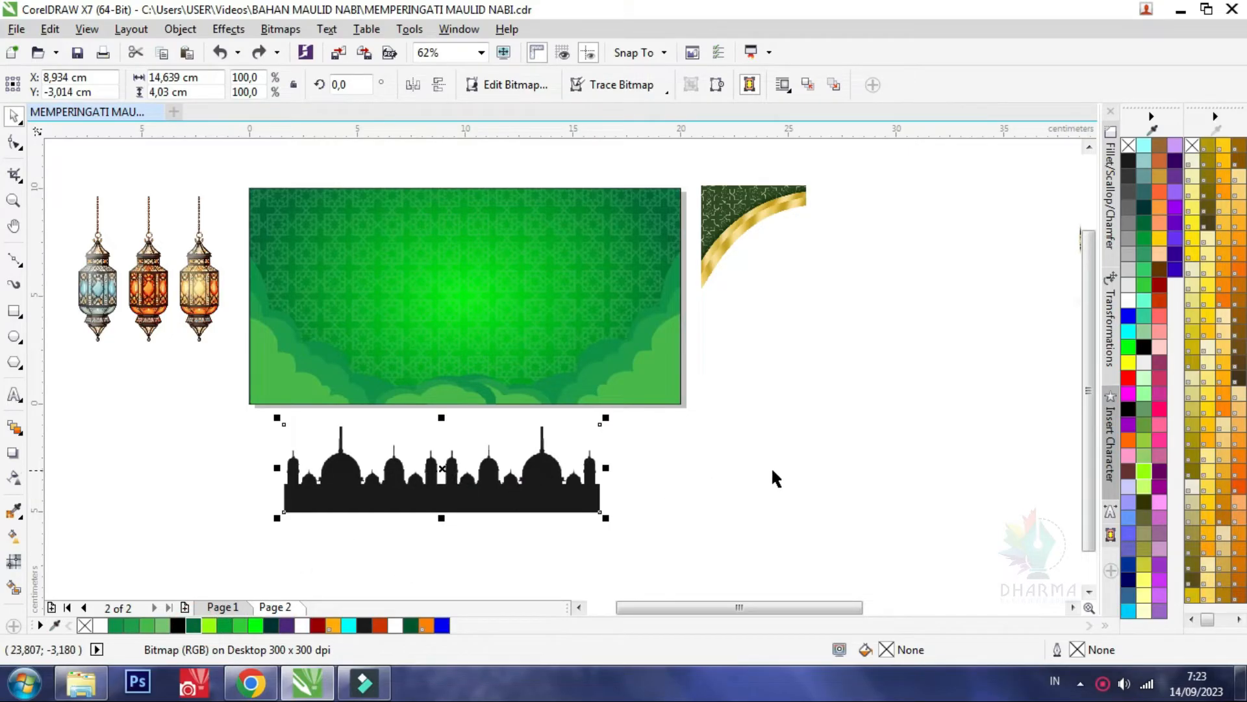
key(ctrl+z)
key(ctrl+z)
Move the original mosque bitmap to the right, clear of the traced curve, and keep the curve below the green rectangle
drag(786, 493, 866, 493)
drag(525, 511, 458, 504)
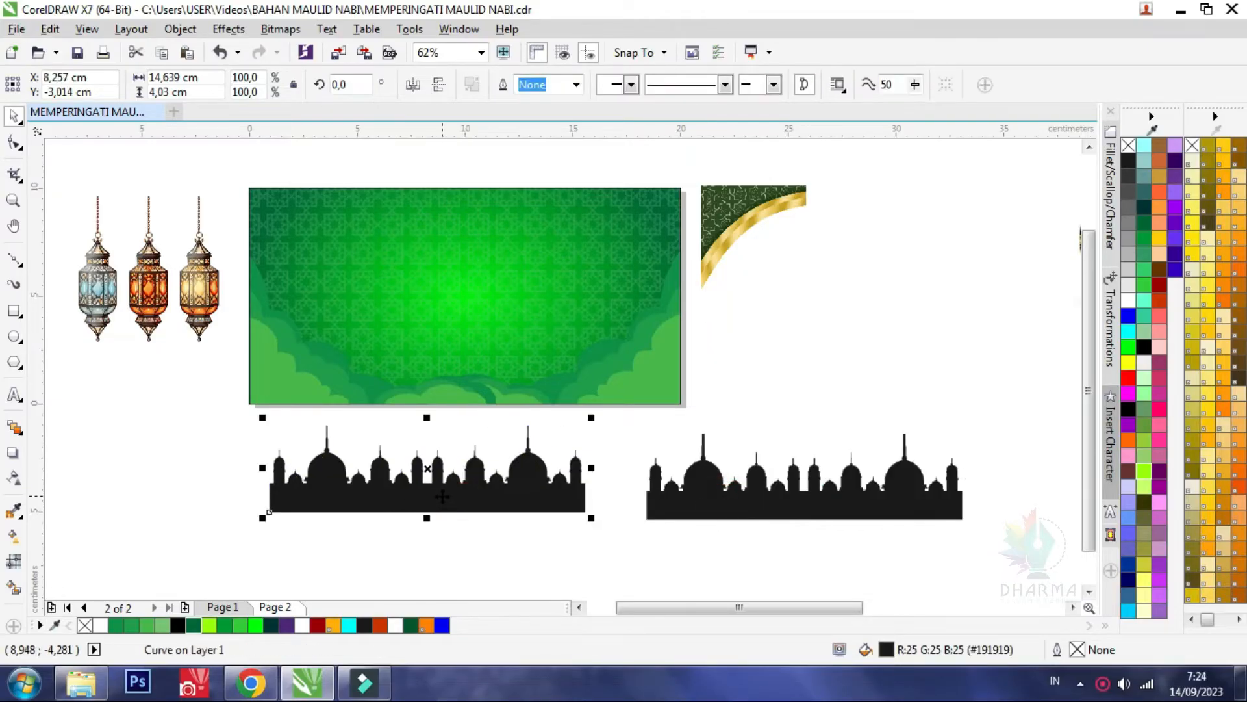
click(442, 496)
scroll(442, 496, up, 4)
scroll(423, 474, down, 3)
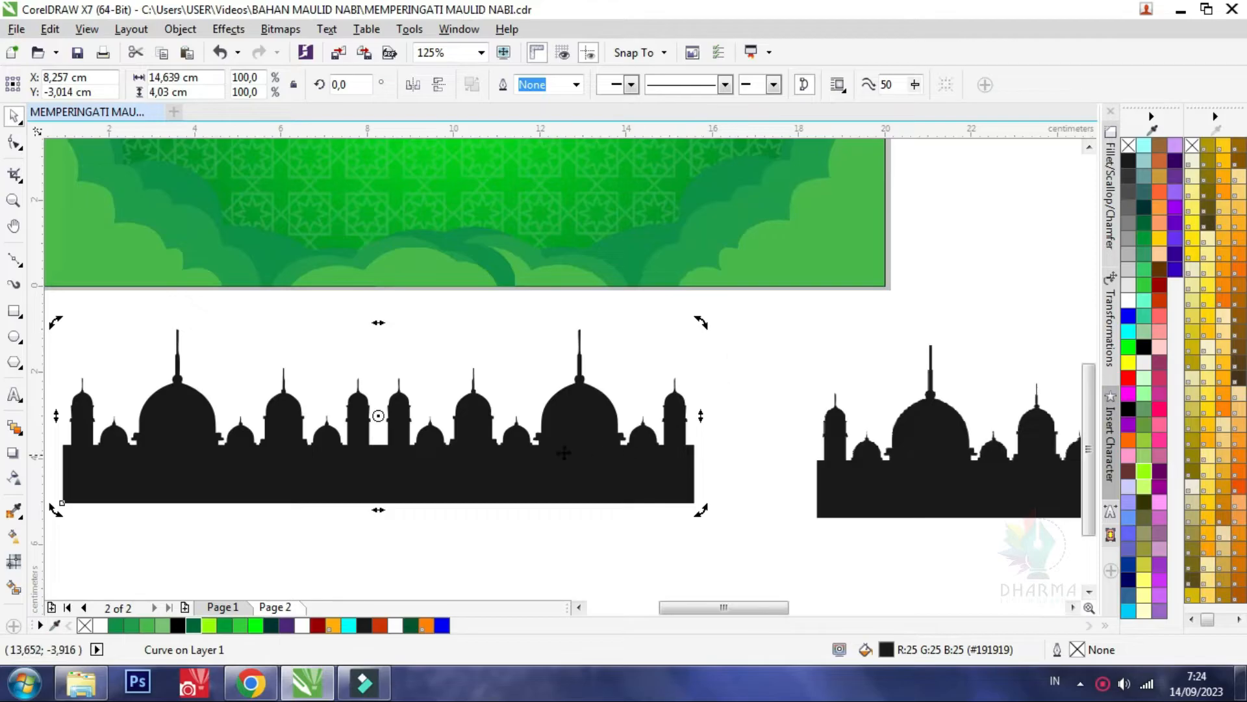
scroll(599, 455, down, 3)
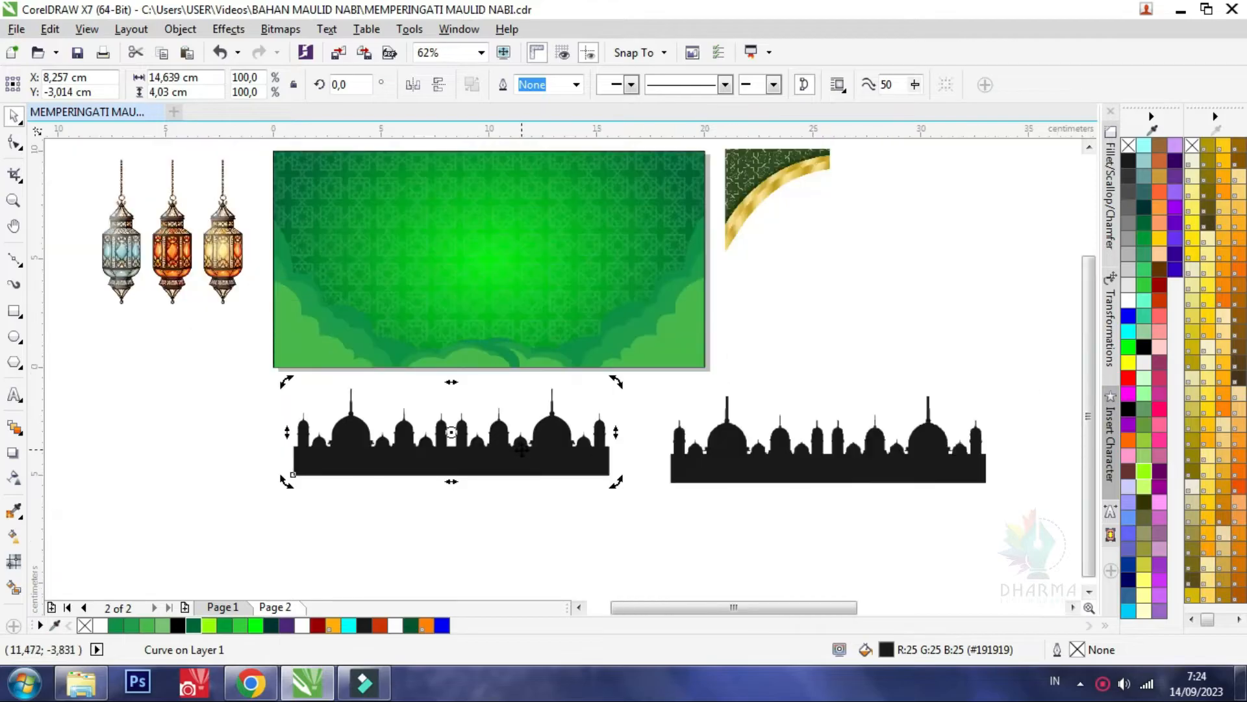
Fill the traced mosque silhouette with Forest Green and apply a uniform transparency of 50
click(1131, 163)
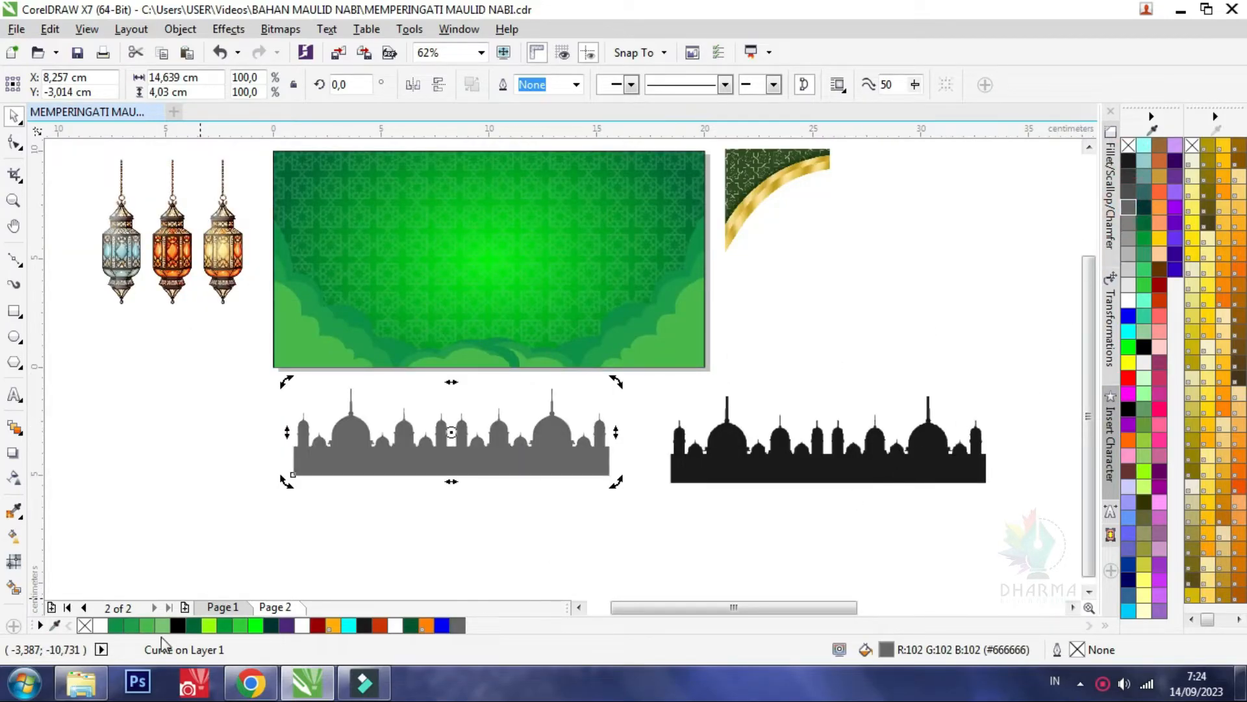
click(199, 624)
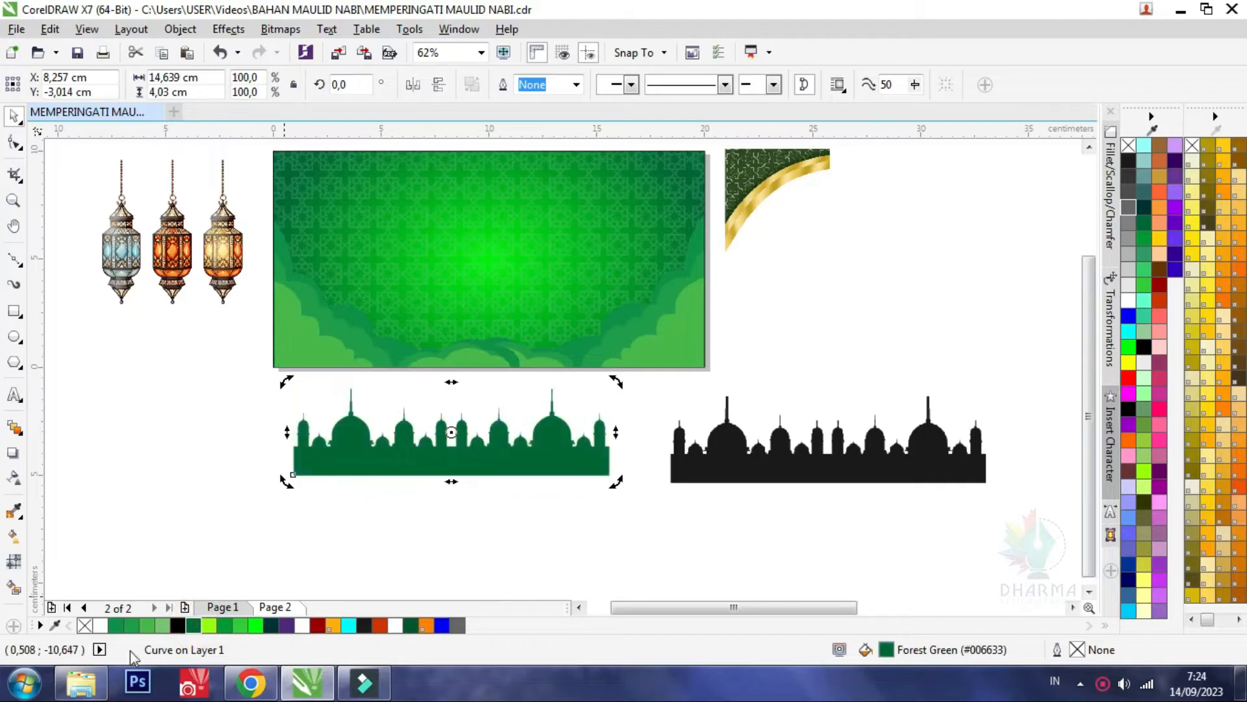
click(14, 482)
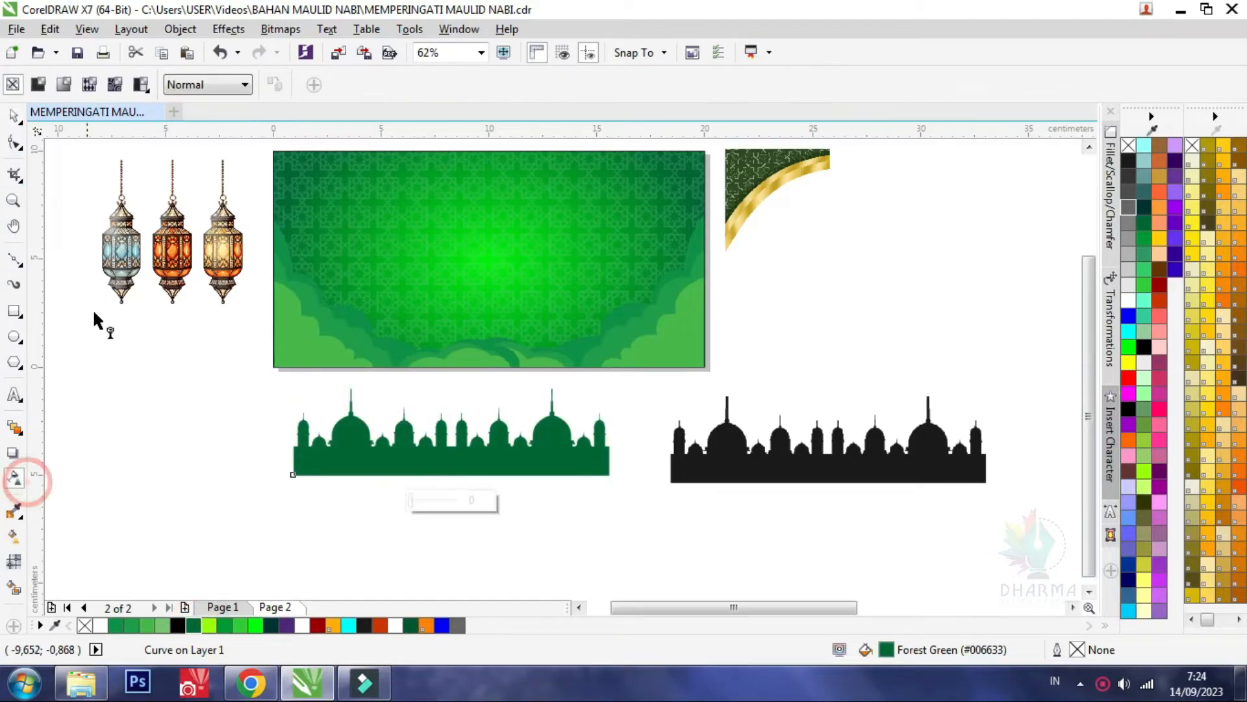
click(39, 85)
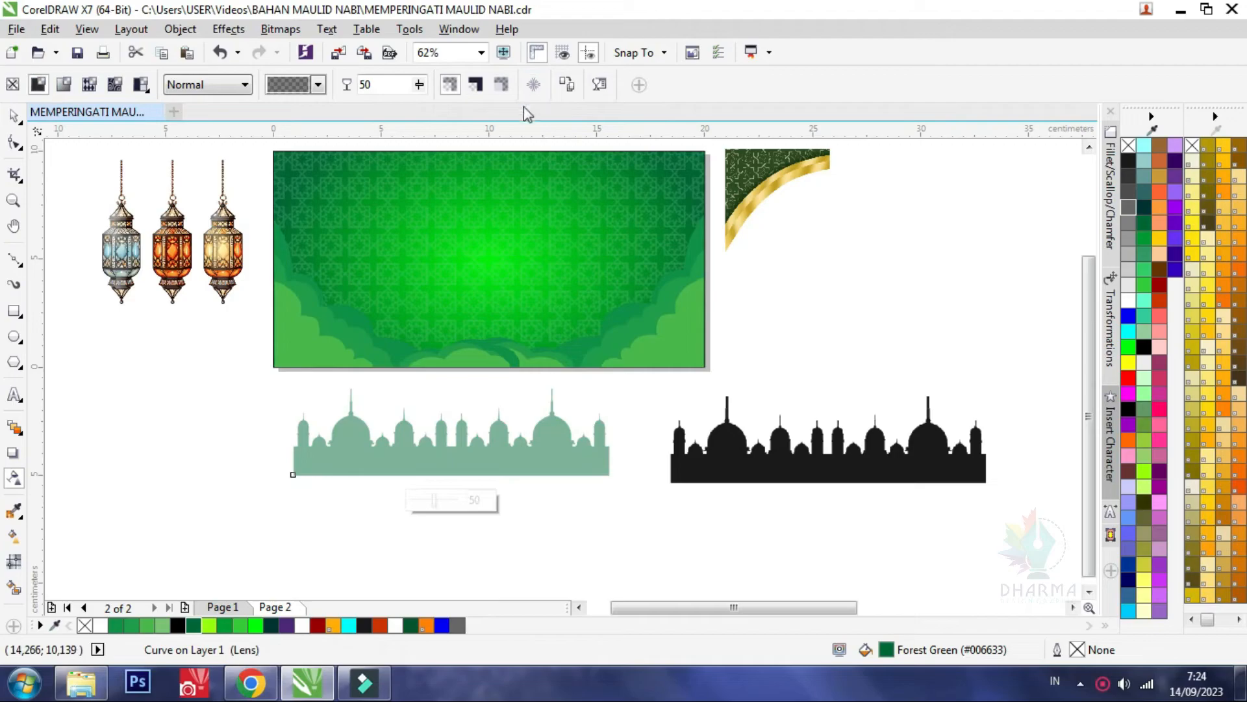
click(15, 117)
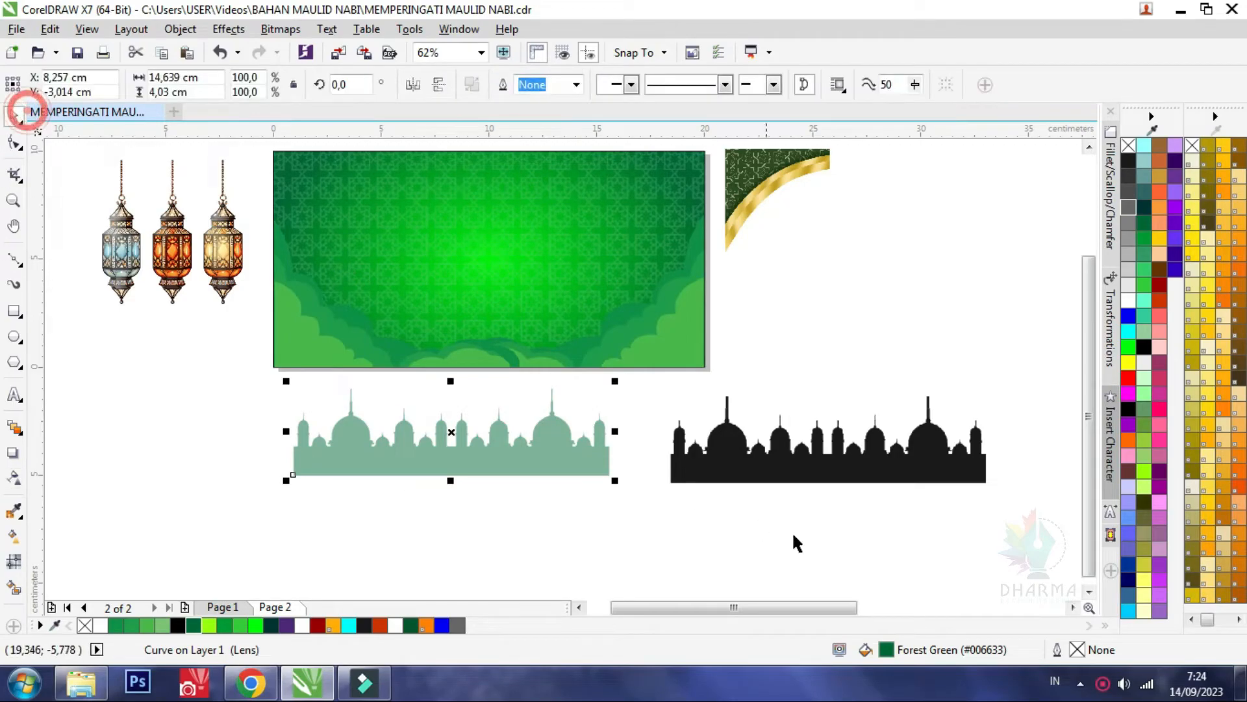
Place the transparent mosque silhouette along the rectangle's bottom edge and enlarge it to about 16.9 cm wide
drag(506, 468, 580, 349)
drag(658, 271, 680, 254)
scroll(517, 356, up, 2)
drag(503, 381, 508, 368)
scroll(514, 387, down, 2)
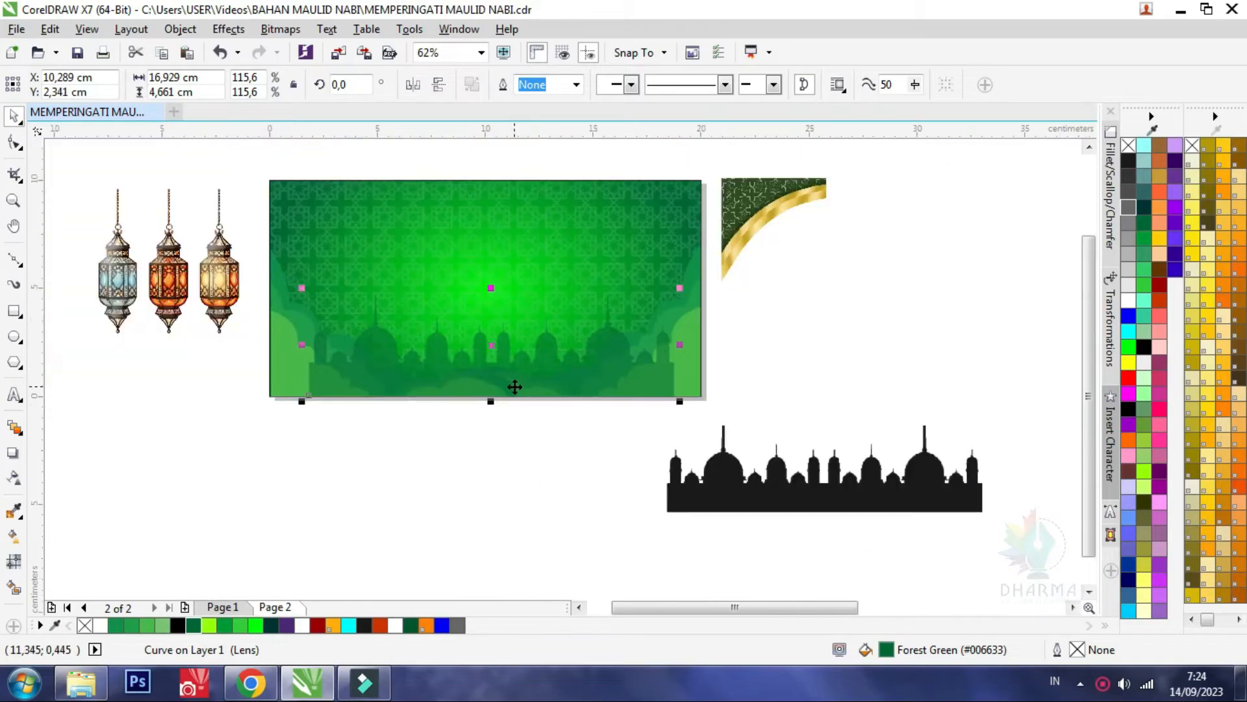
shift+click(535, 244)
key(c)
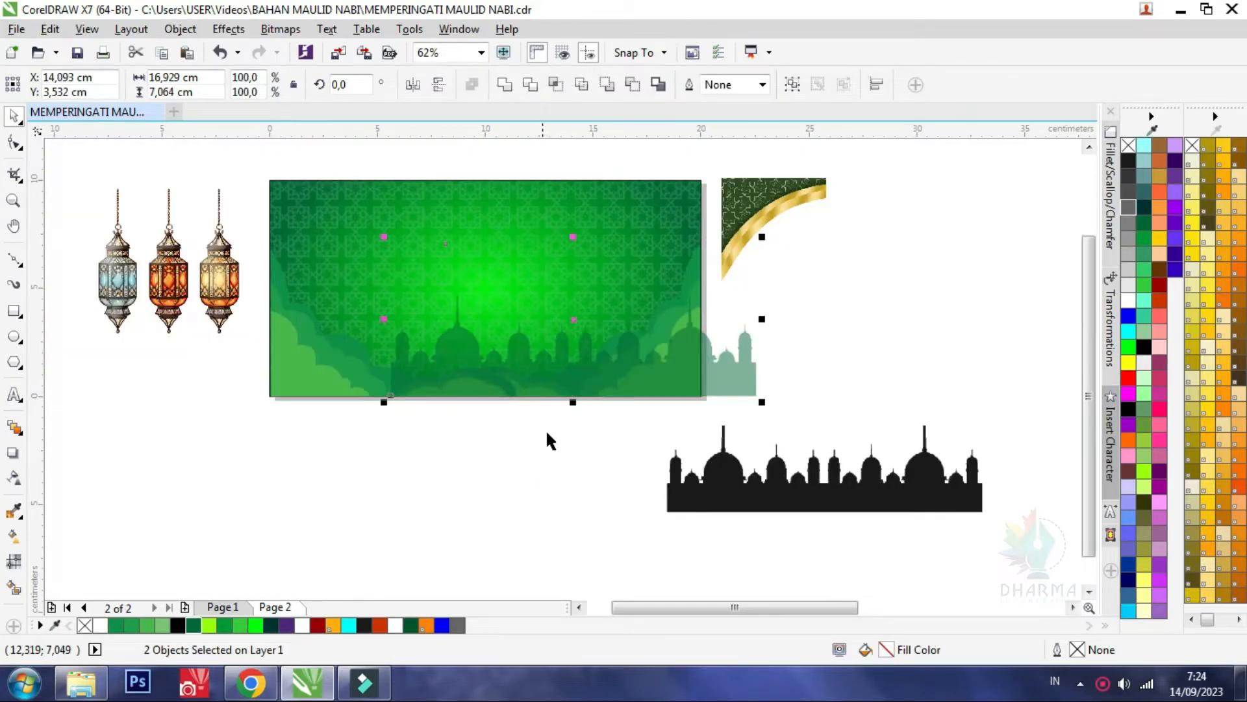
key(ctrl+z)
Centre the transparent mosque silhouette horizontally on the green gradient rectangle
click(556, 482)
click(534, 390)
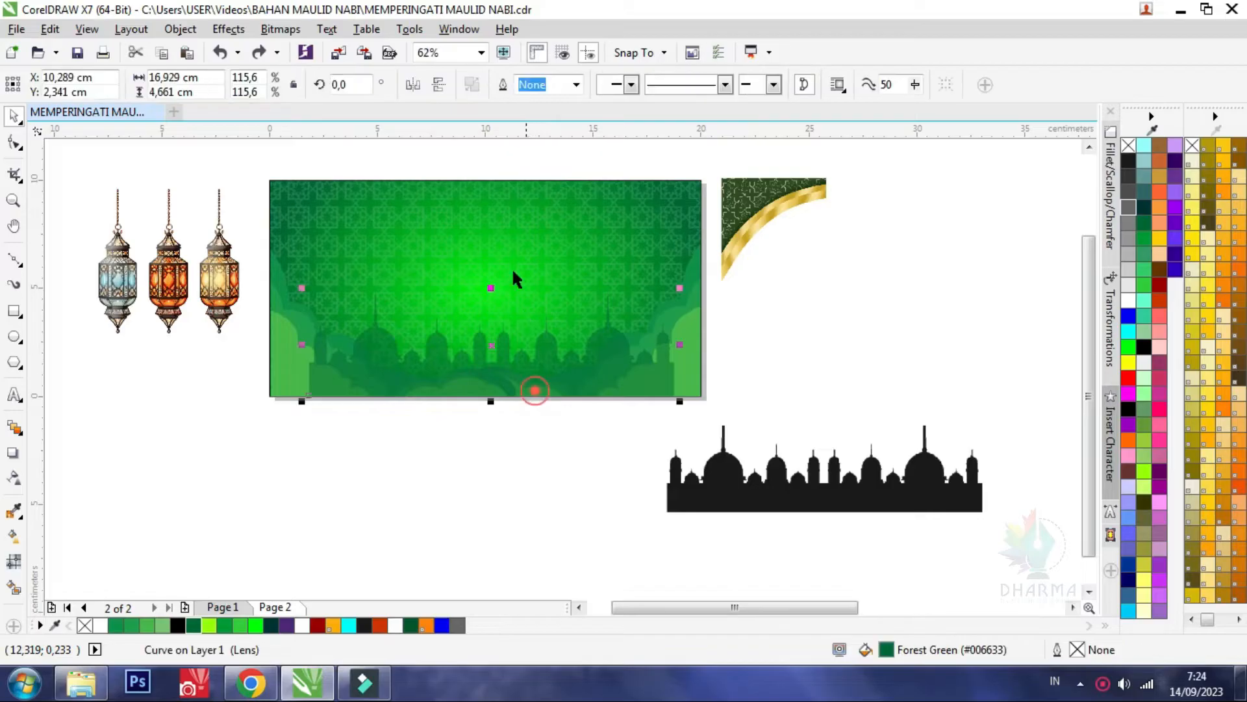
shift+click(487, 189)
click(551, 504)
PowerClip the transparent mosque silhouette inside the green gradient rectangle so that it sits behind the clouds
click(530, 379)
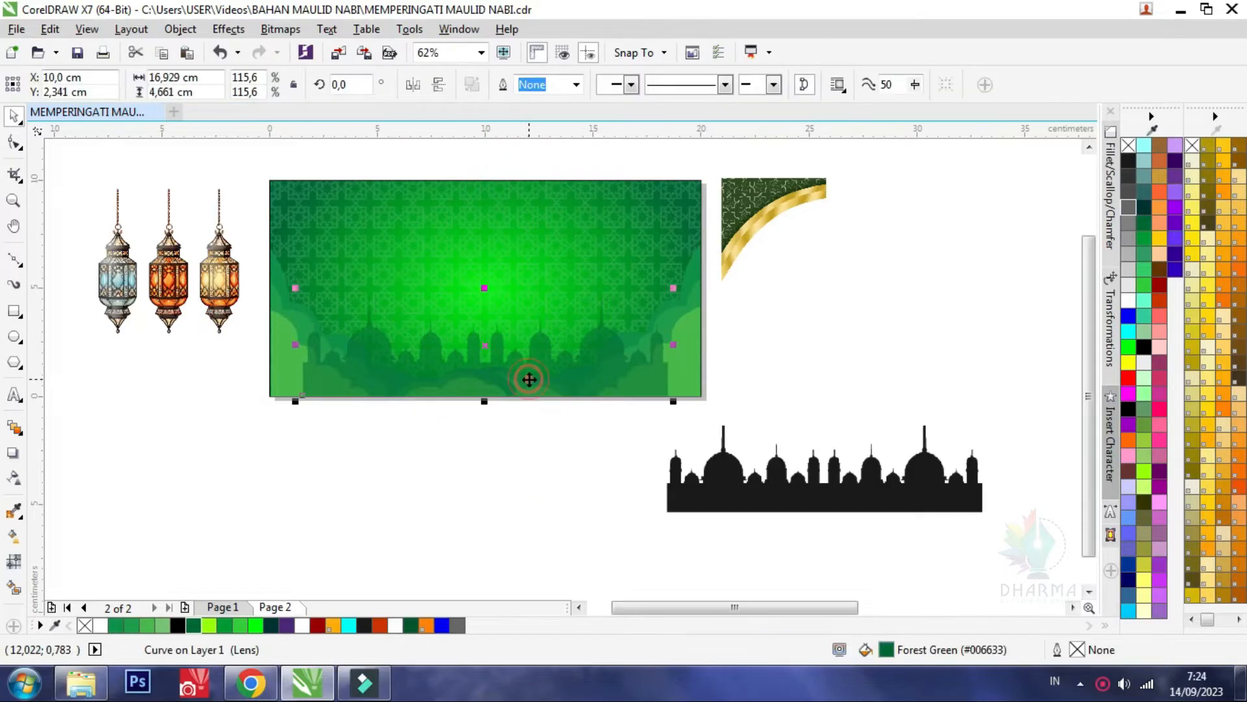
right_click(529, 386)
click(571, 173)
click(496, 209)
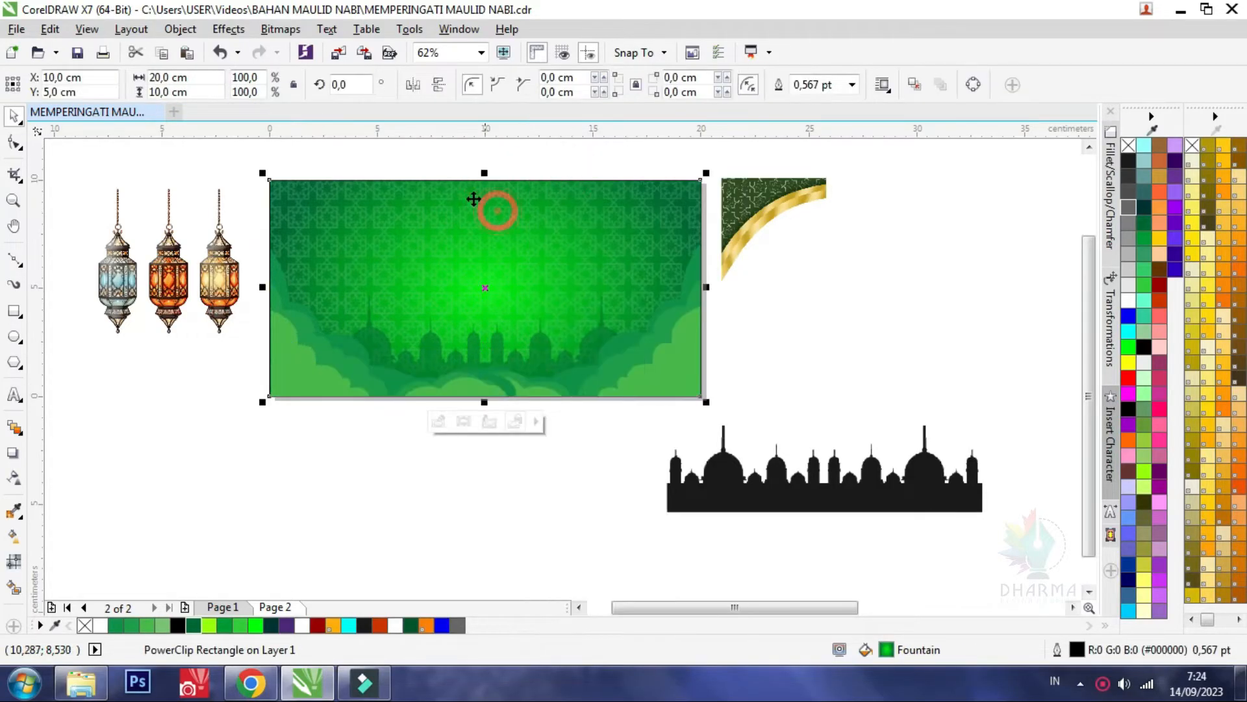
click(432, 153)
Delete the leftover black mosque bitmap below the rectangle
scroll(426, 329, down, 2)
click(616, 397)
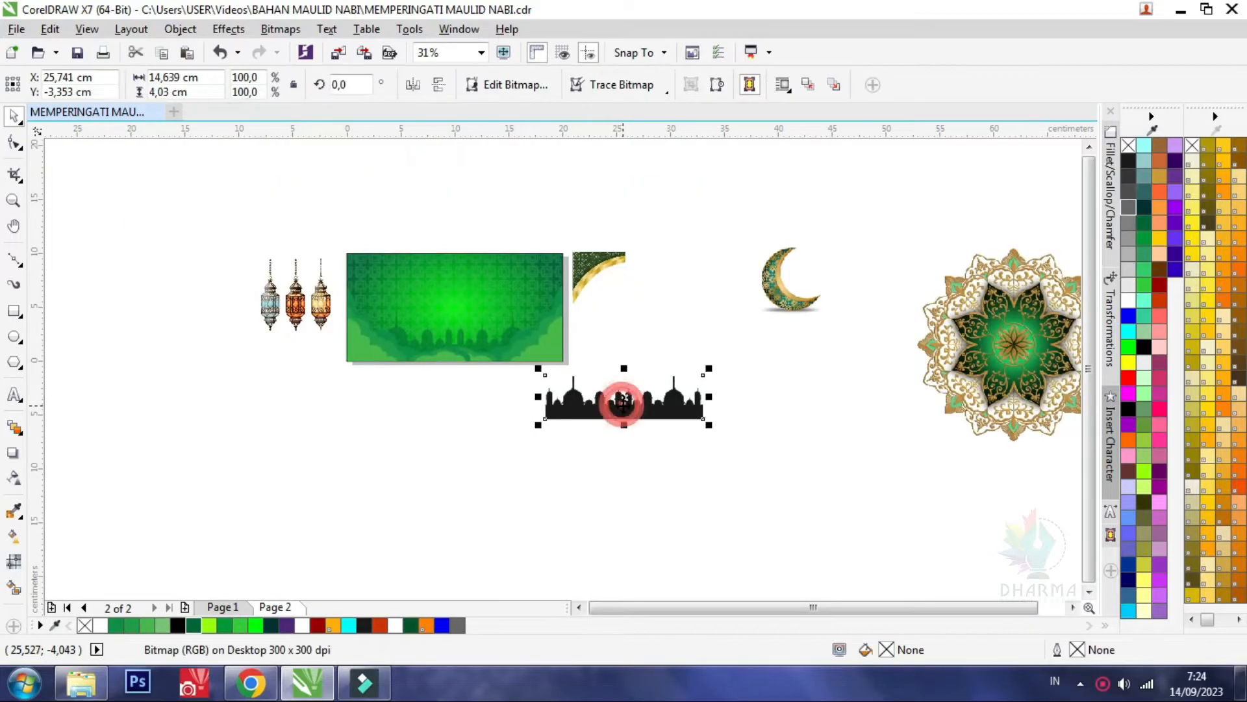
key(Delete)
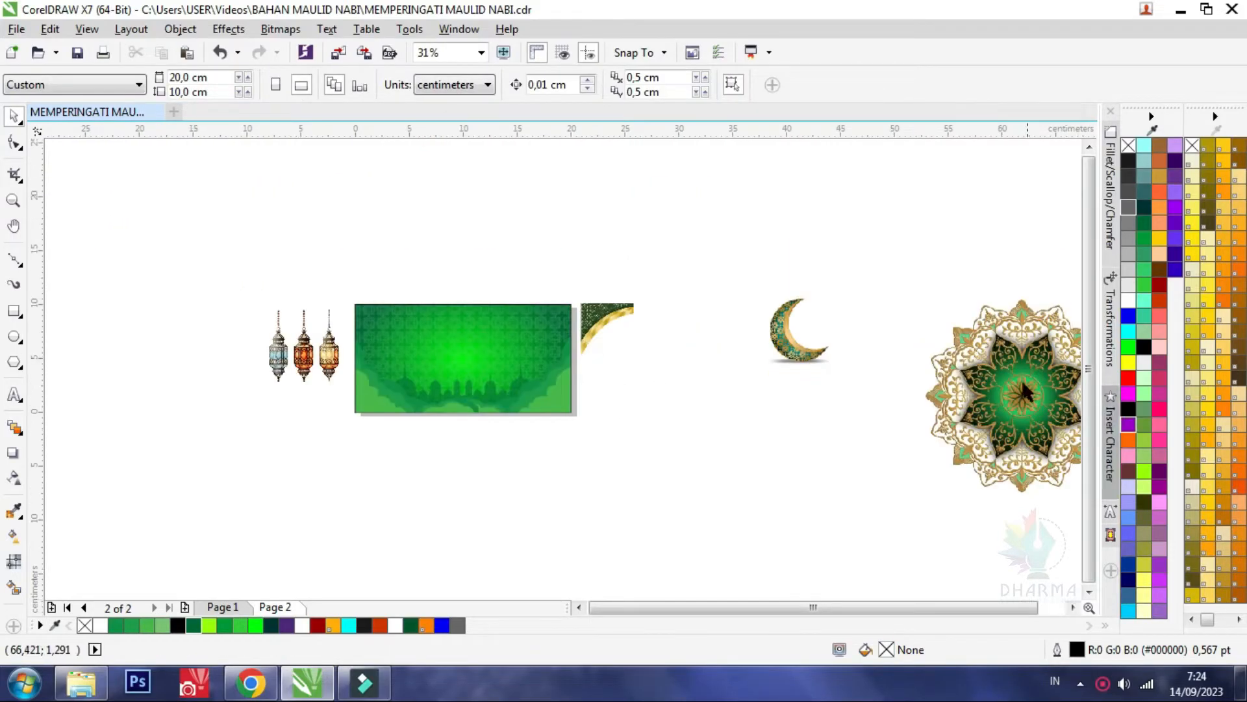
Bring the green and gold mandala over from the far right, shrink it to about 8.2 cm and place it below the rectangle's left part
click(1044, 348)
drag(1043, 347, 508, 372)
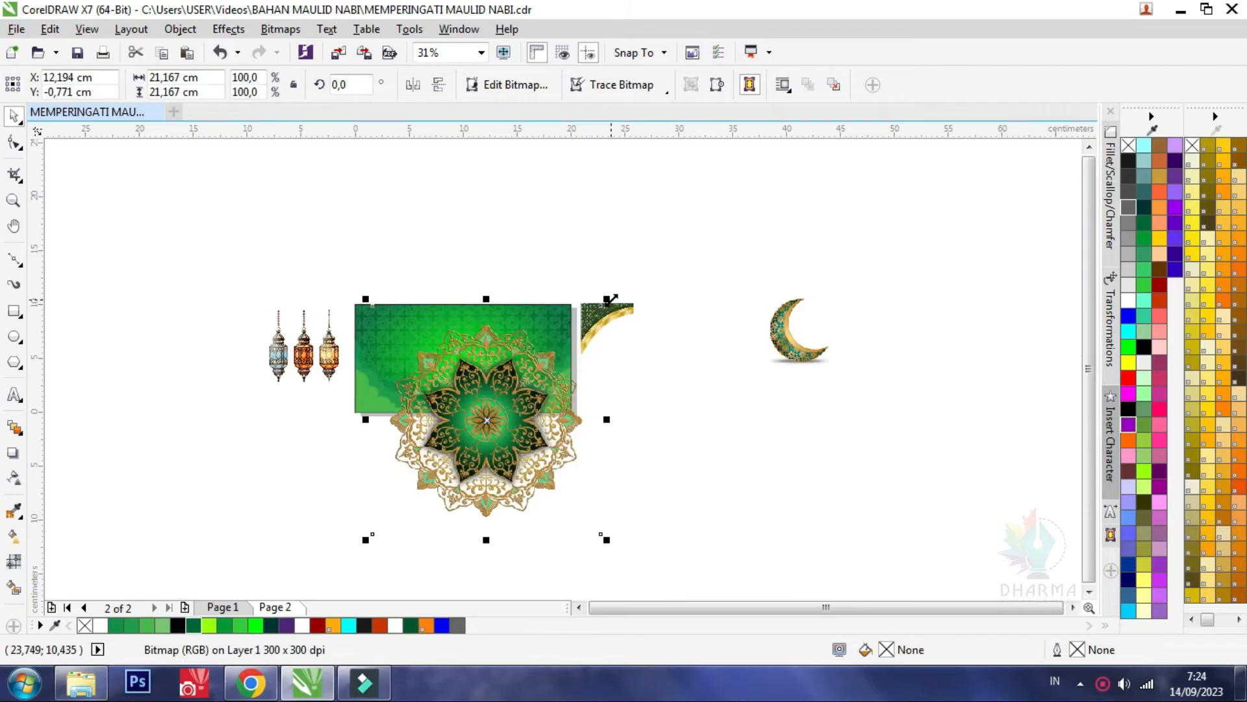
drag(611, 299, 549, 448)
scroll(419, 497, up, 2)
drag(421, 500, 388, 484)
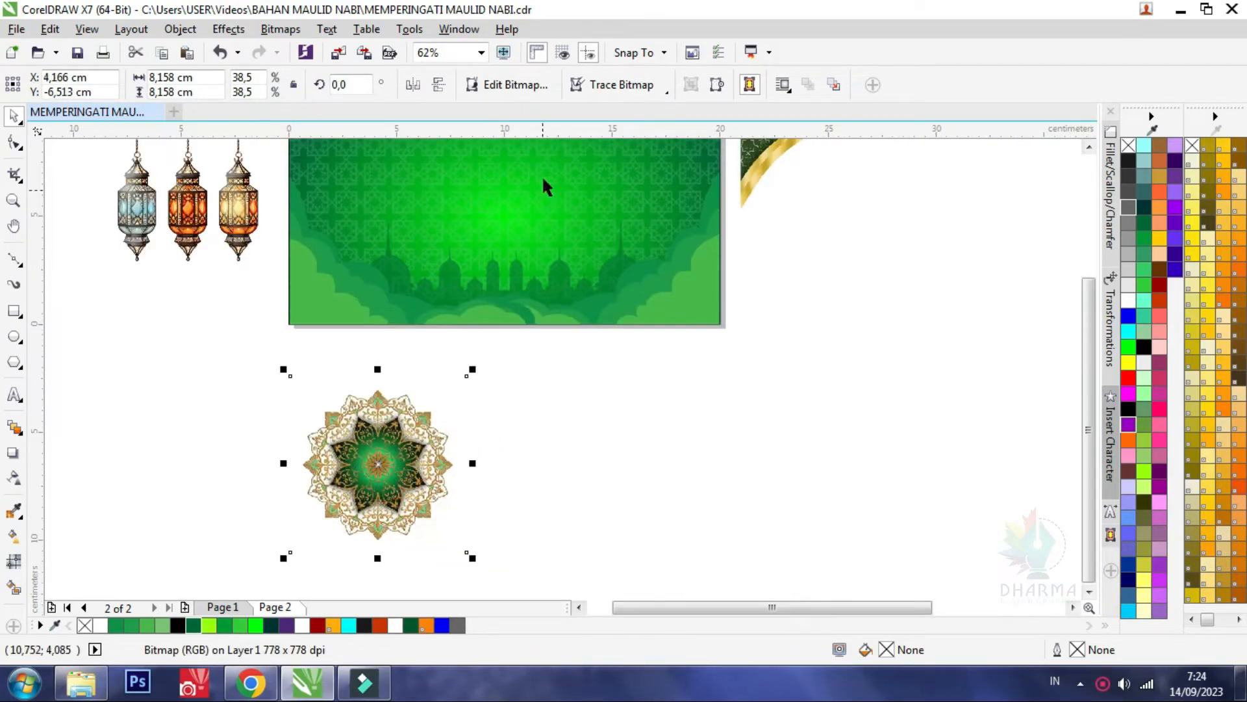
Trace the mandala bitmap into vector shapes, accepting the bitmap reduction, and move the traced copy to the right of the original
click(620, 84)
click(629, 107)
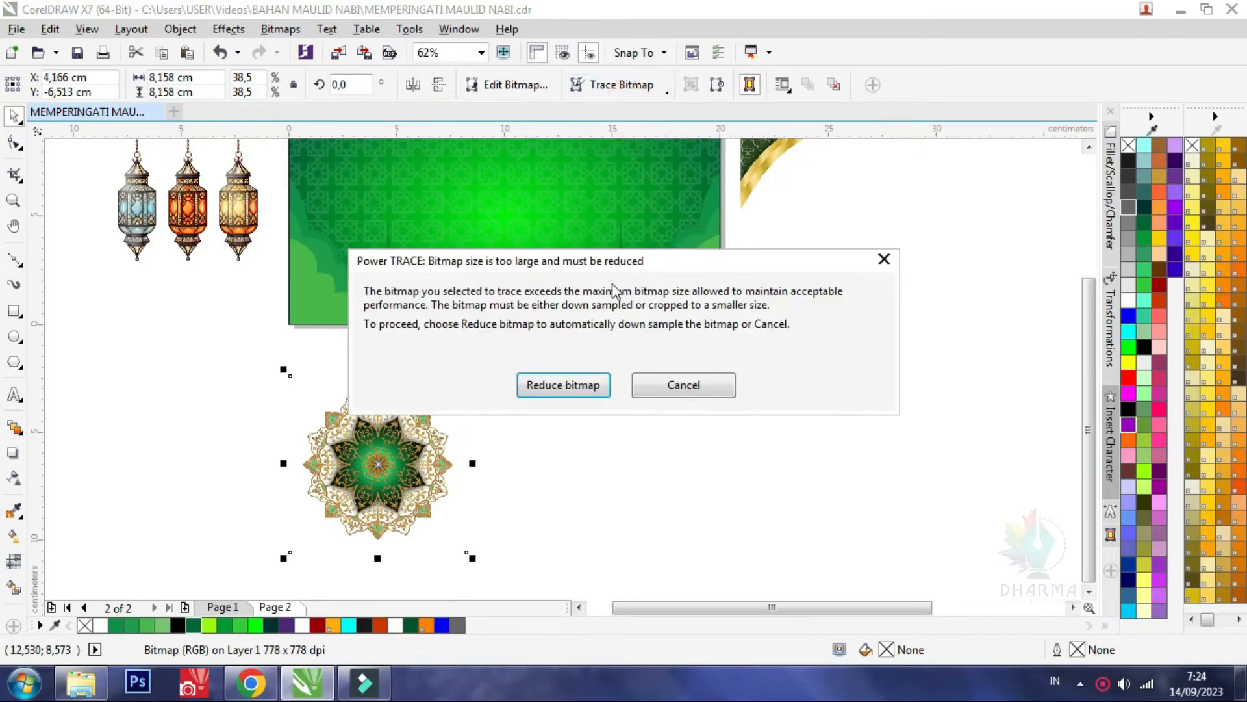
click(560, 401)
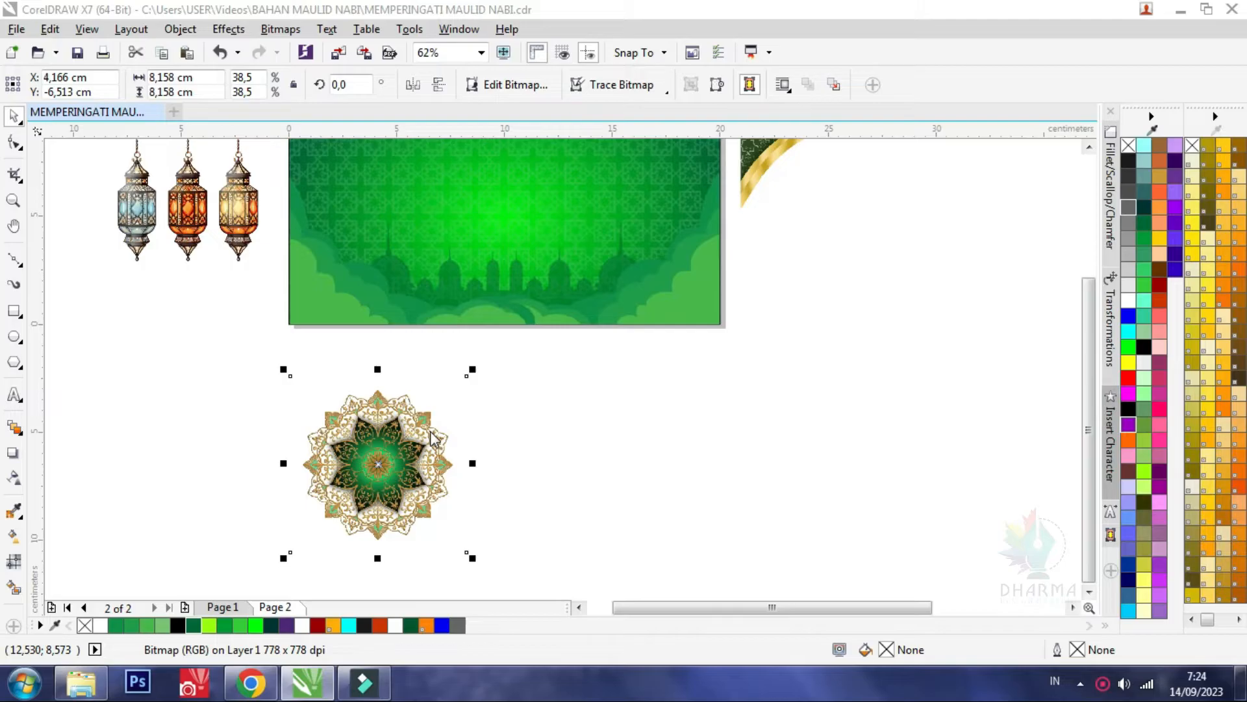
scroll(369, 455, down, 1)
click(369, 454)
scroll(360, 461, up, 1)
drag(352, 440, 581, 435)
scroll(621, 444, up, 2)
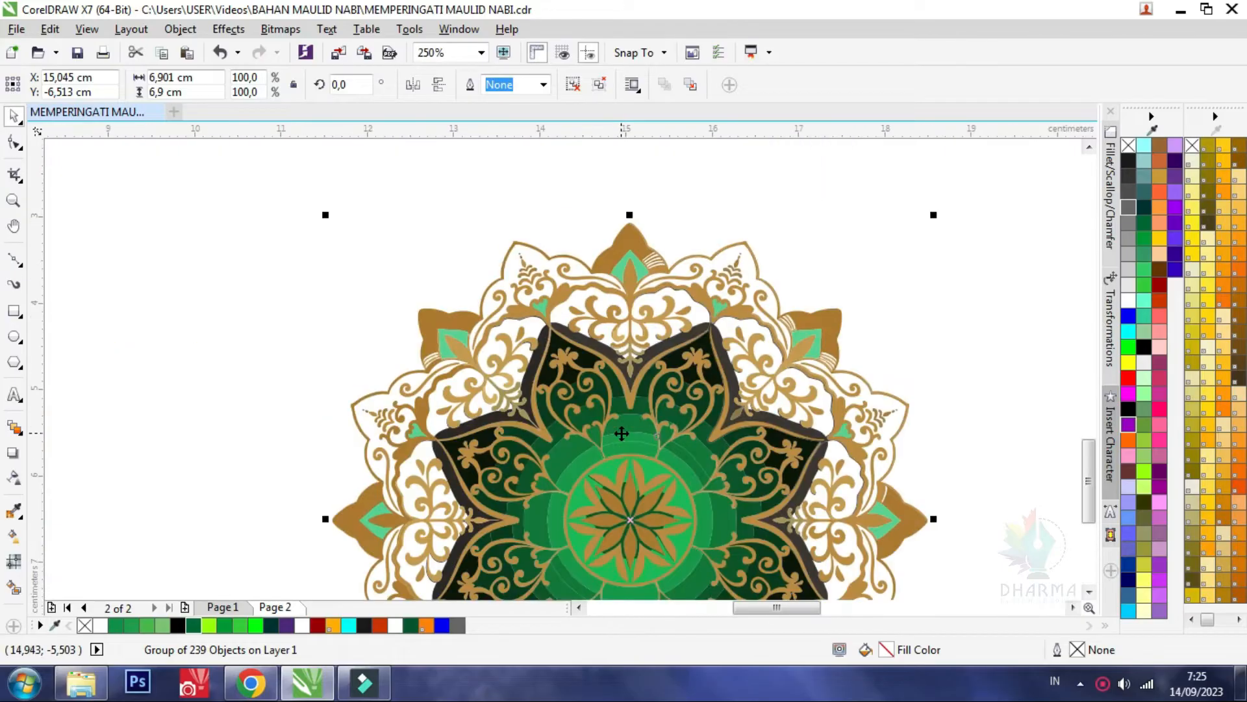
scroll(618, 347, up, 2)
scroll(621, 347, down, 3)
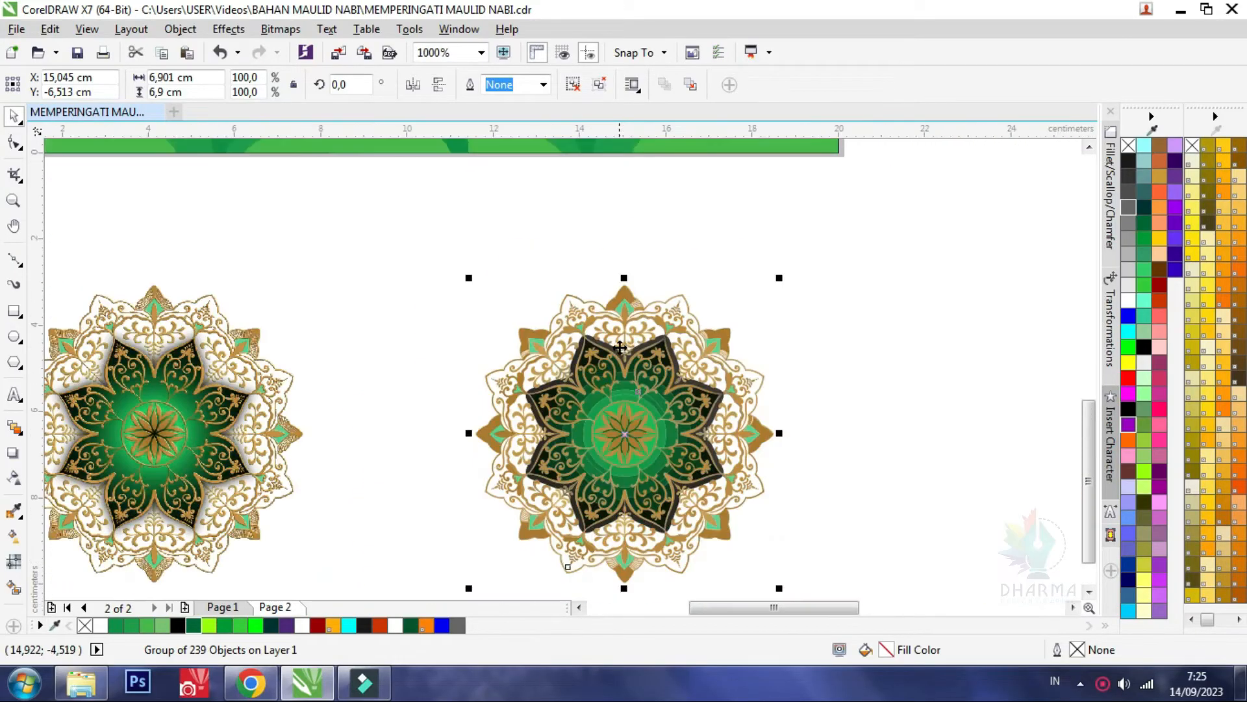
Ungroup the traced mandala and create a boundary outline around all of its pieces
click(572, 85)
click(656, 85)
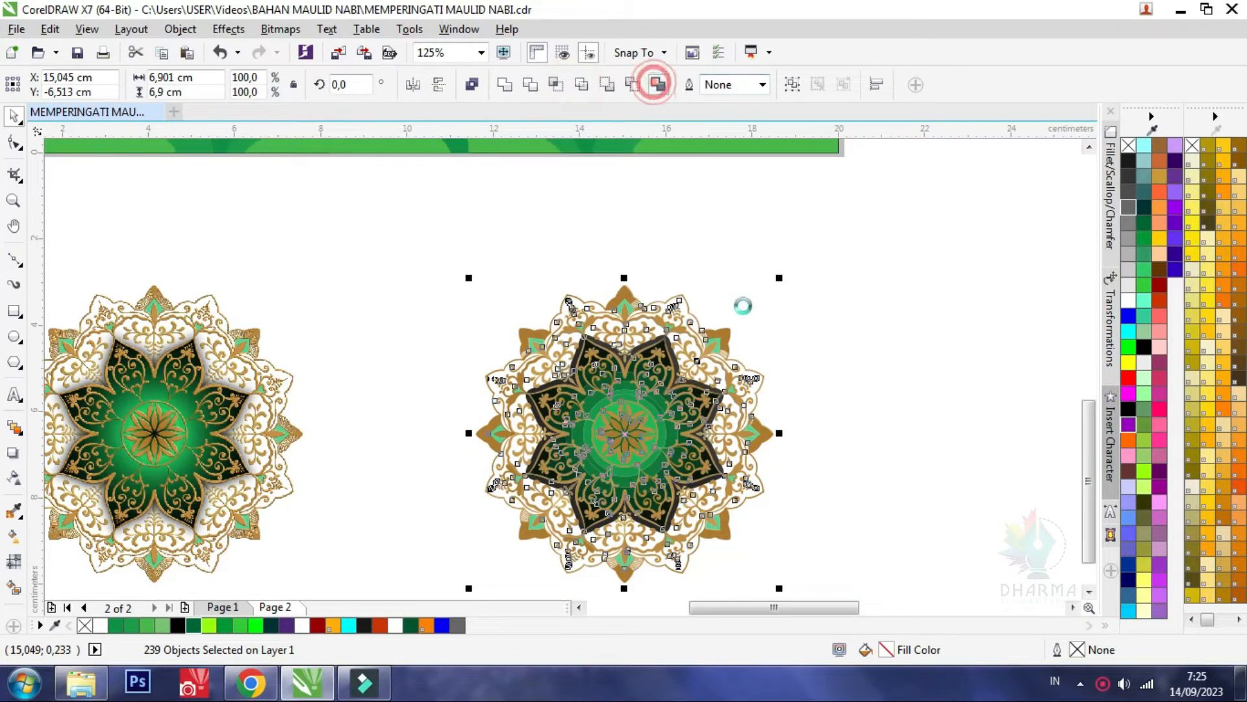
scroll(772, 368, down, 2)
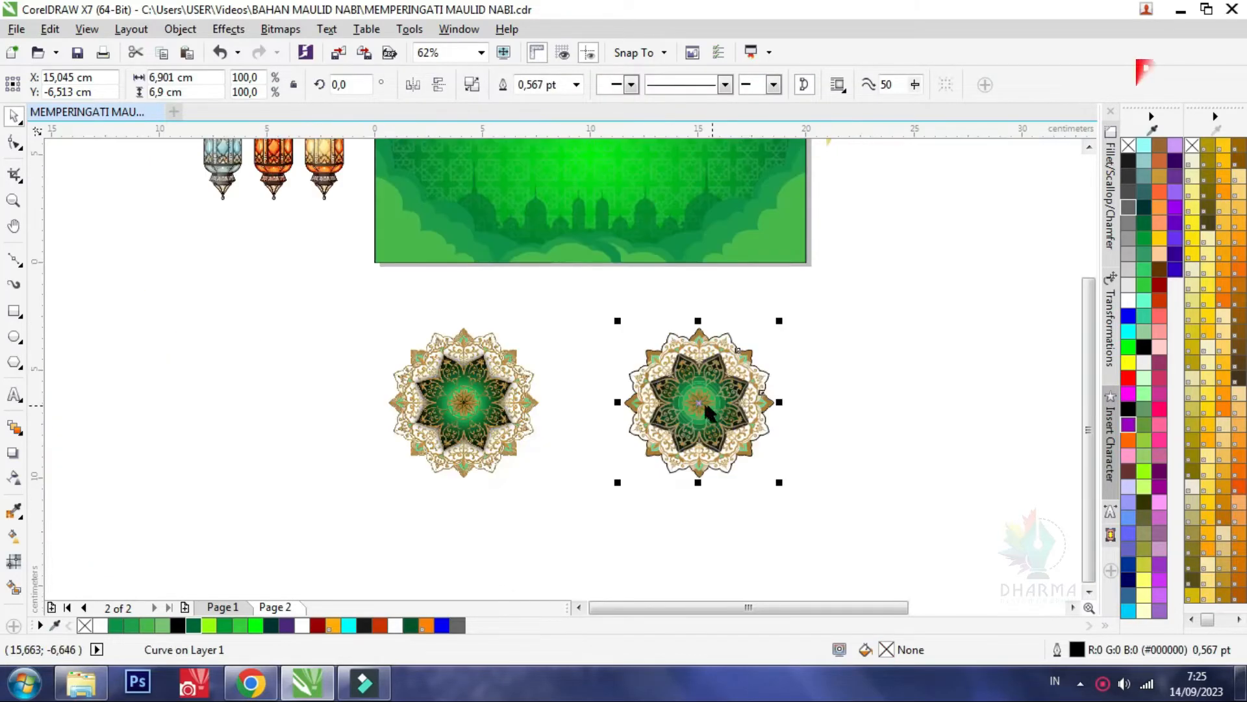
drag(695, 407, 256, 421)
key(ctrl+z)
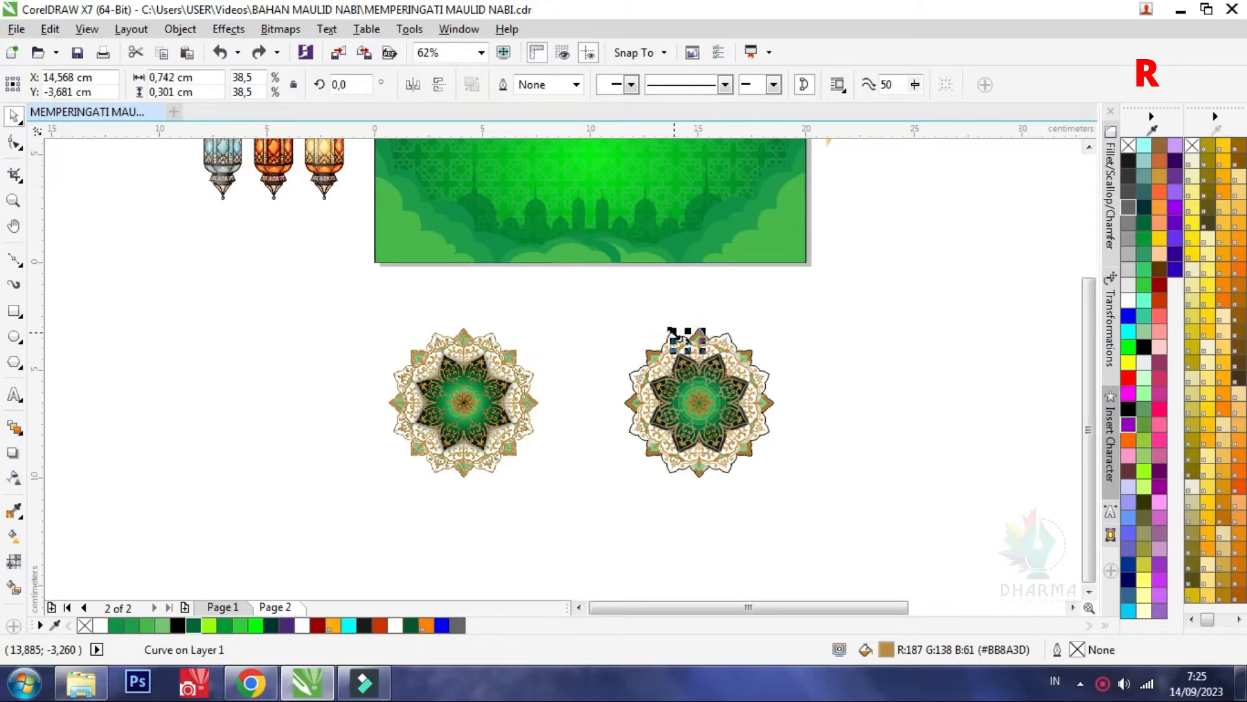
Move the boundary outline to the left of the original mandala and delete the traced mandala pieces
click(669, 330)
scroll(671, 334, up, 8)
click(673, 334)
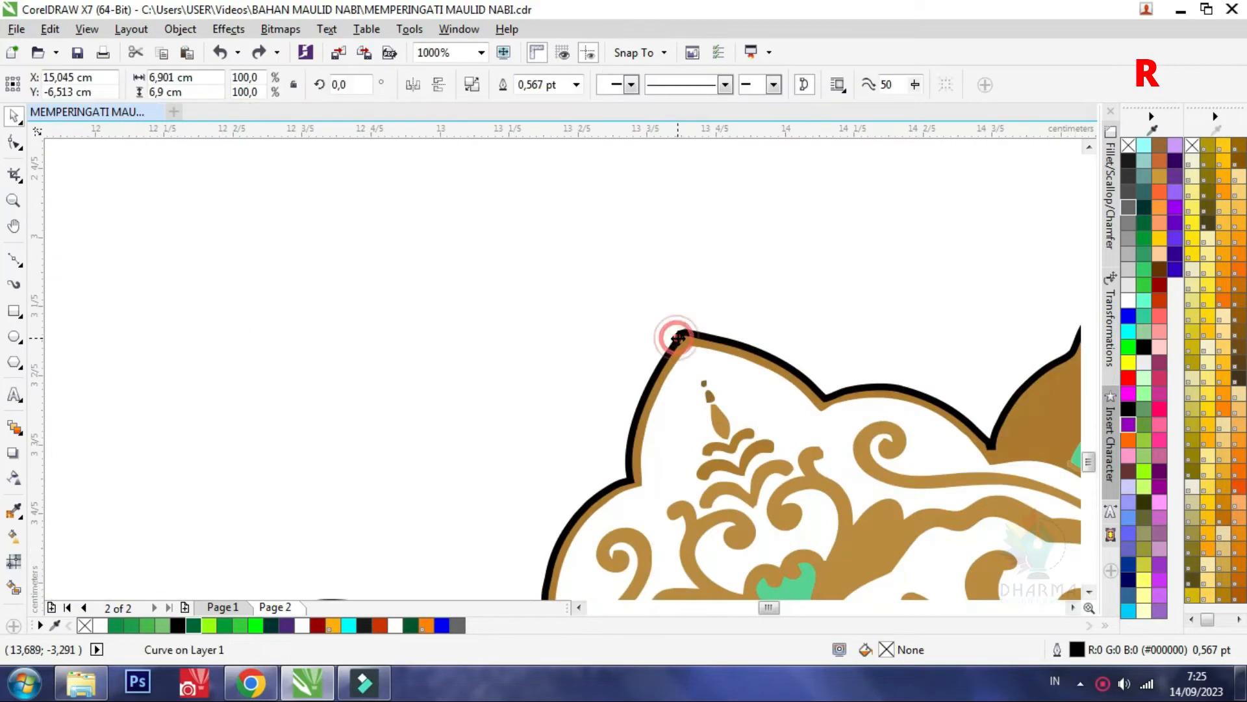
scroll(676, 337, down, 6)
drag(598, 338, 415, 338)
scroll(493, 398, down, 5)
drag(489, 414, 332, 410)
drag(633, 510, 467, 349)
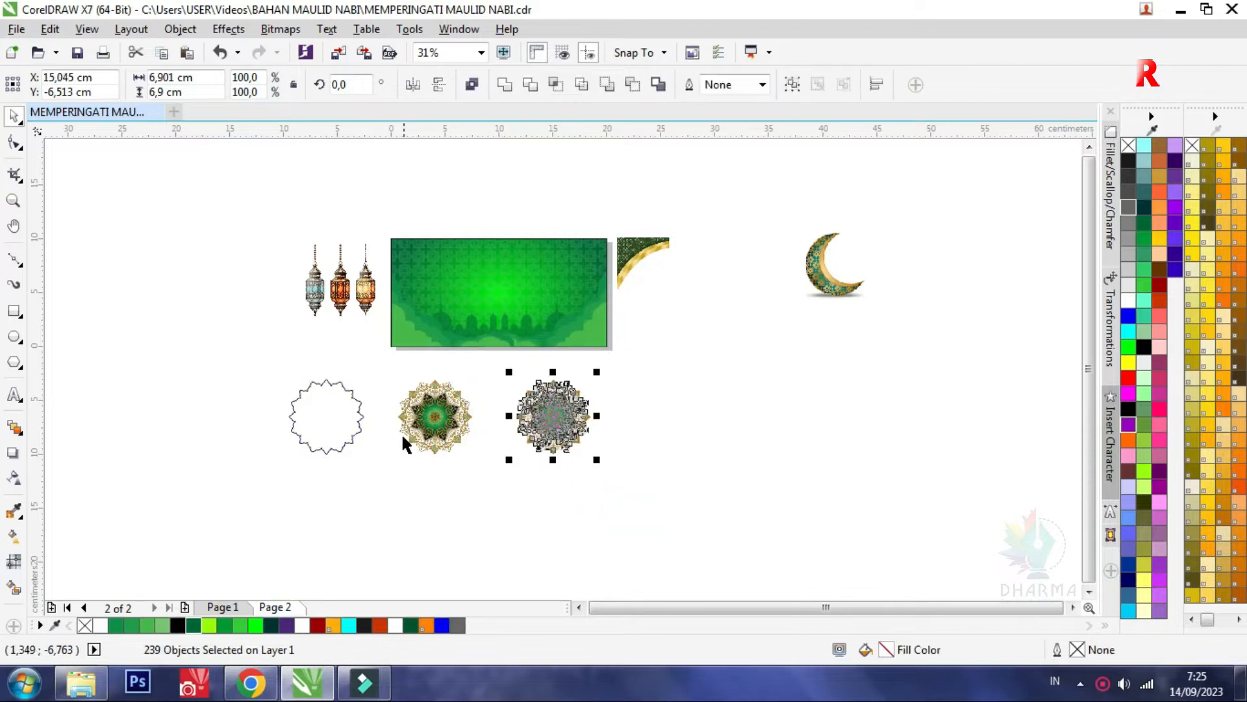
Place the boundary outline over the original mandala and align it precisely with the mandala's outer edge
scroll(368, 432, up, 5)
click(265, 420)
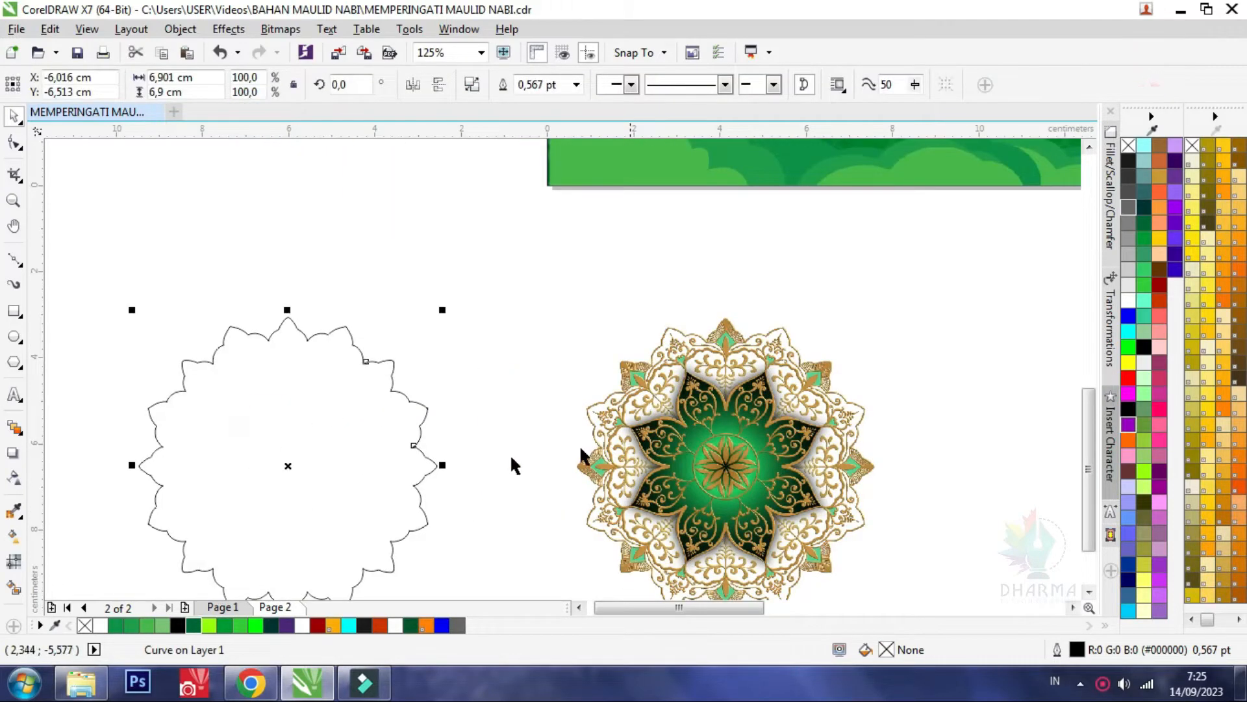
drag(253, 409, 692, 452)
scroll(676, 329, up, 8)
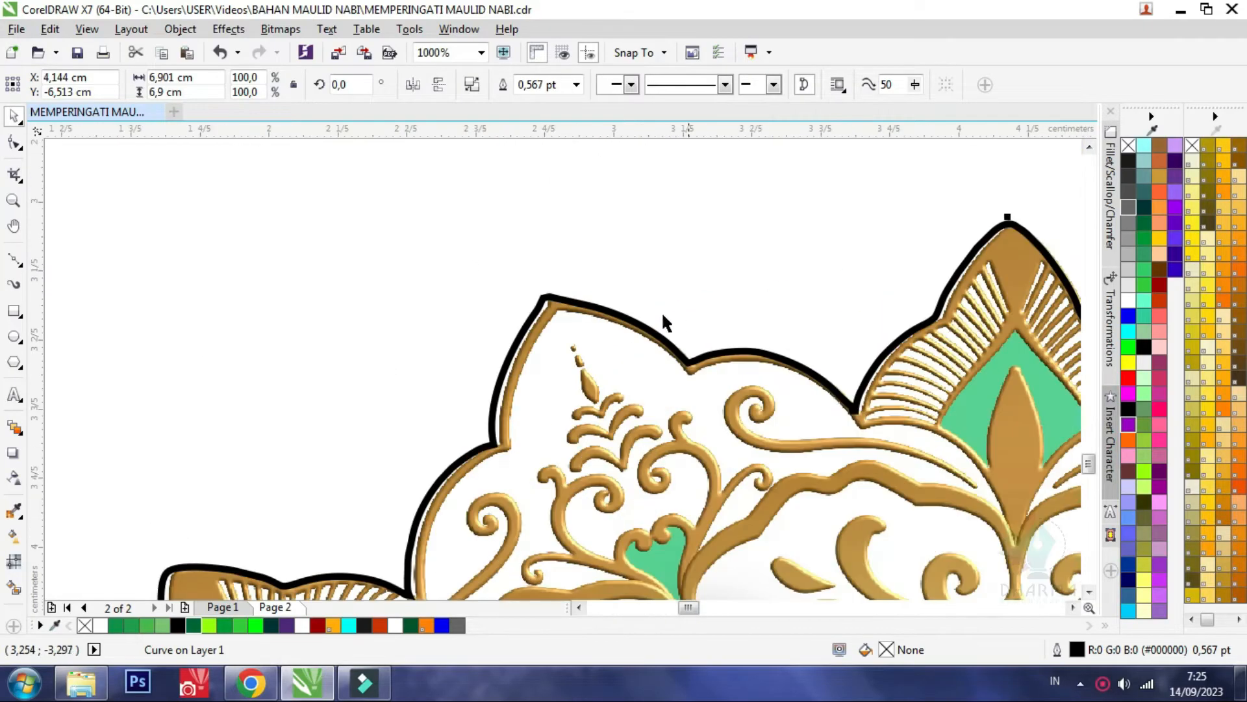
drag(560, 290, 577, 287)
scroll(576, 284, down, 2)
scroll(584, 334, down, 1)
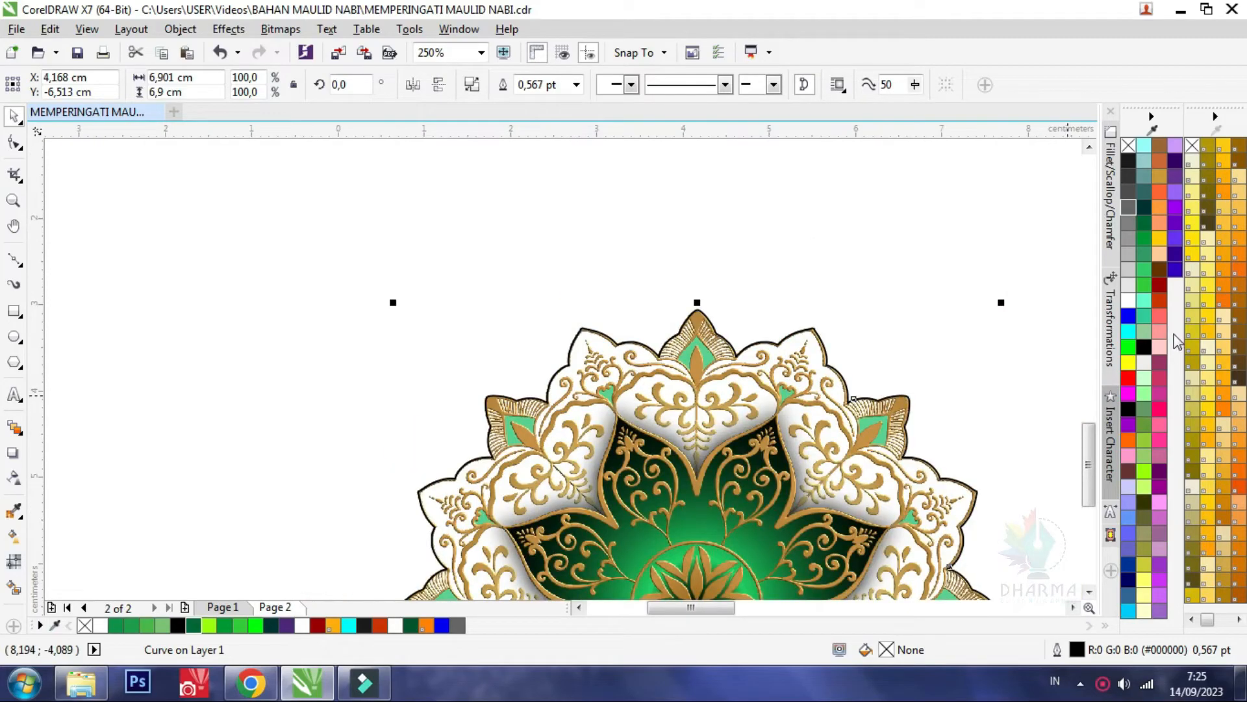
Fill the boundary shape with white and remove its outline
click(1130, 303)
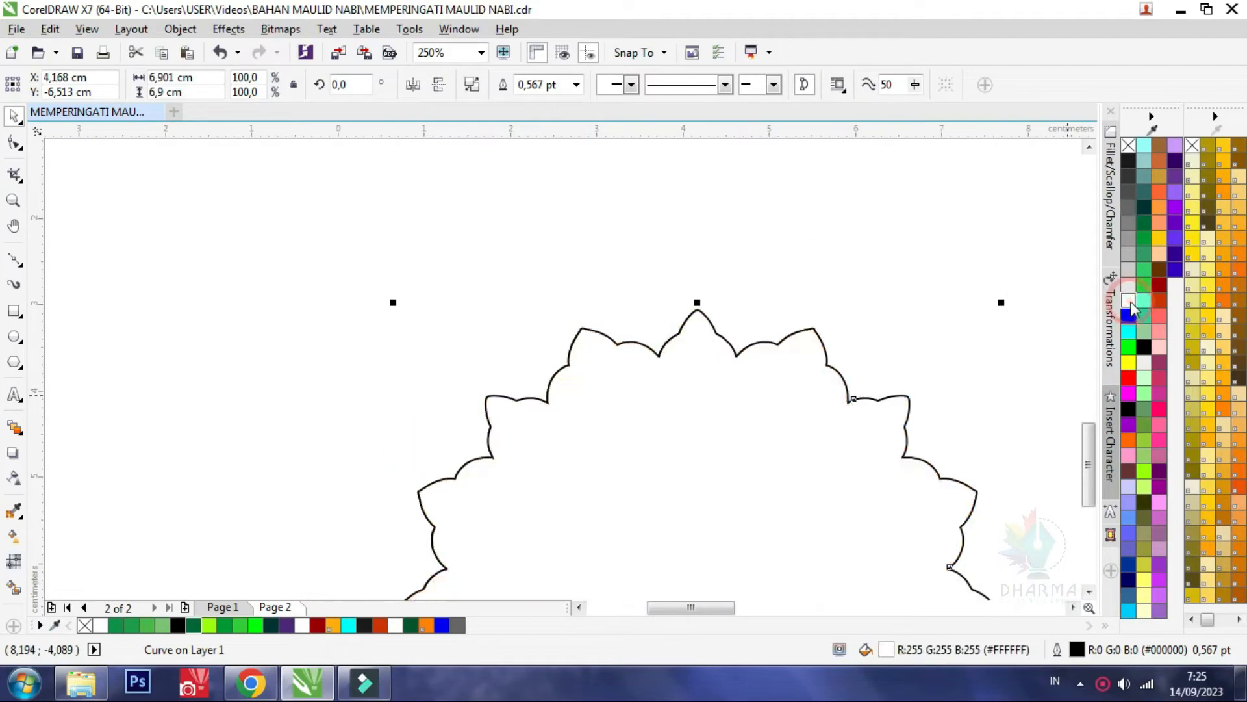
right_click(1128, 144)
scroll(651, 296, down, 2)
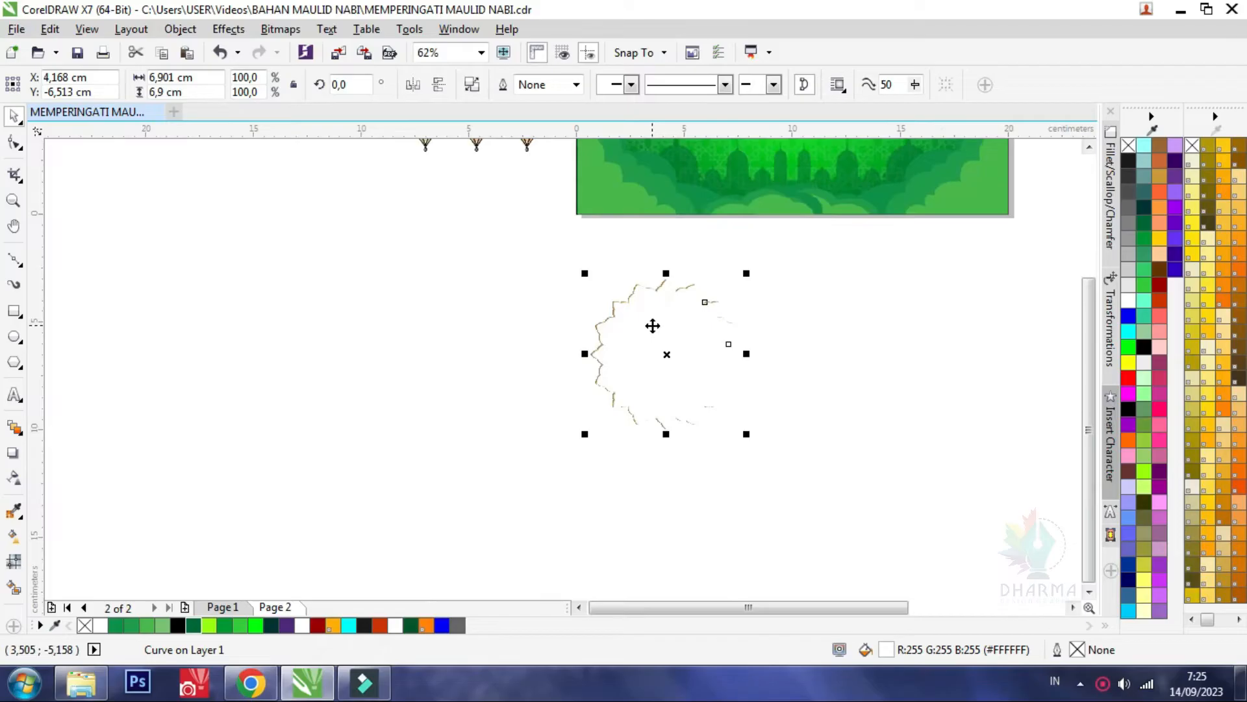
Try to send the white shape to the back and move it with the mandala onto the green rectangle
key(shift+Page_Down)
scroll(657, 336, down, 1)
click(772, 419)
drag(779, 499, 562, 255)
drag(689, 365, 679, 254)
scroll(679, 253, up, 1)
key(ctrl+z)
key(ctrl+z)
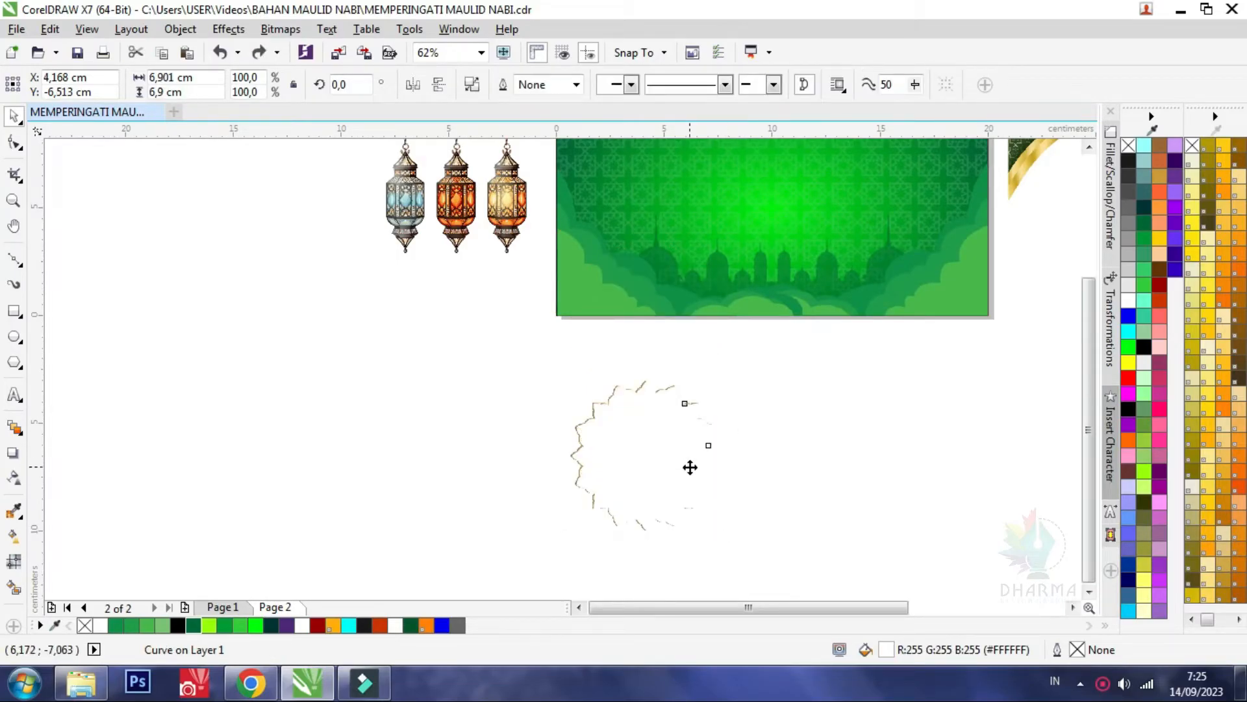
Move the mandala onto the green rectangle's lower-left edge and align the white shape directly behind it
drag(688, 465, 429, 465)
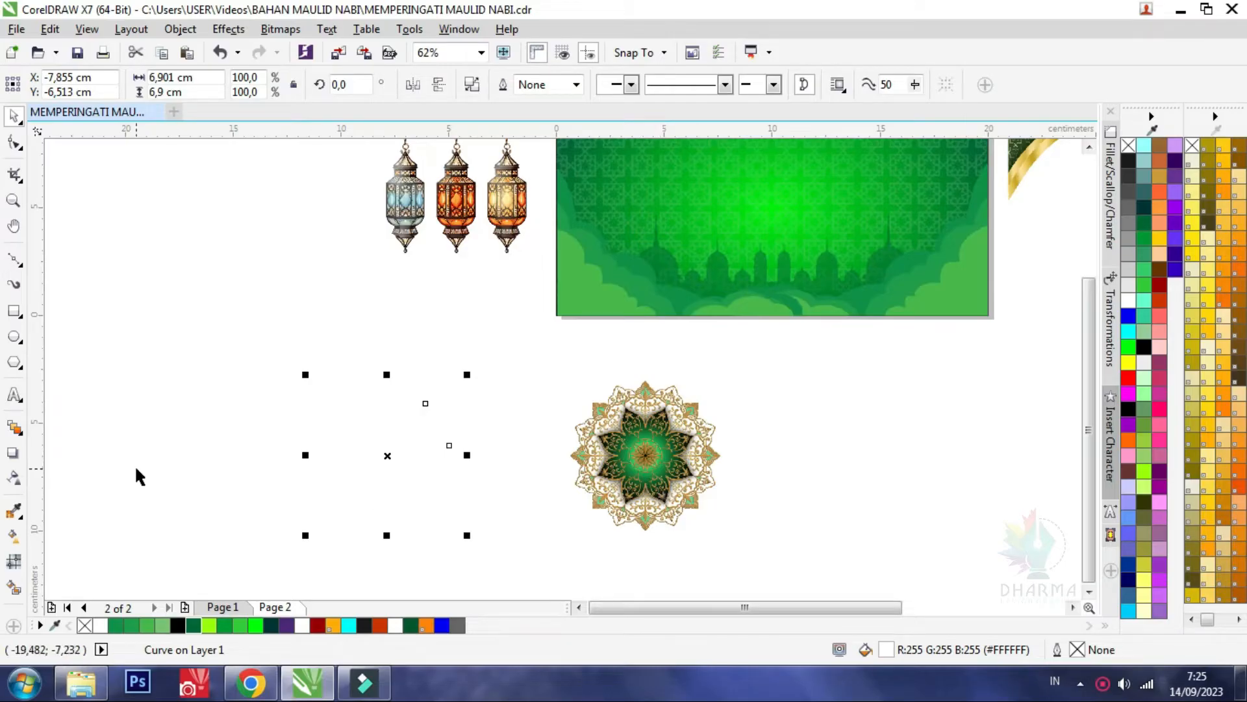
drag(647, 455, 648, 317)
drag(370, 500, 614, 359)
scroll(611, 277, up, 4)
drag(580, 245, 607, 253)
scroll(608, 180, up, 2)
scroll(594, 260, down, 3)
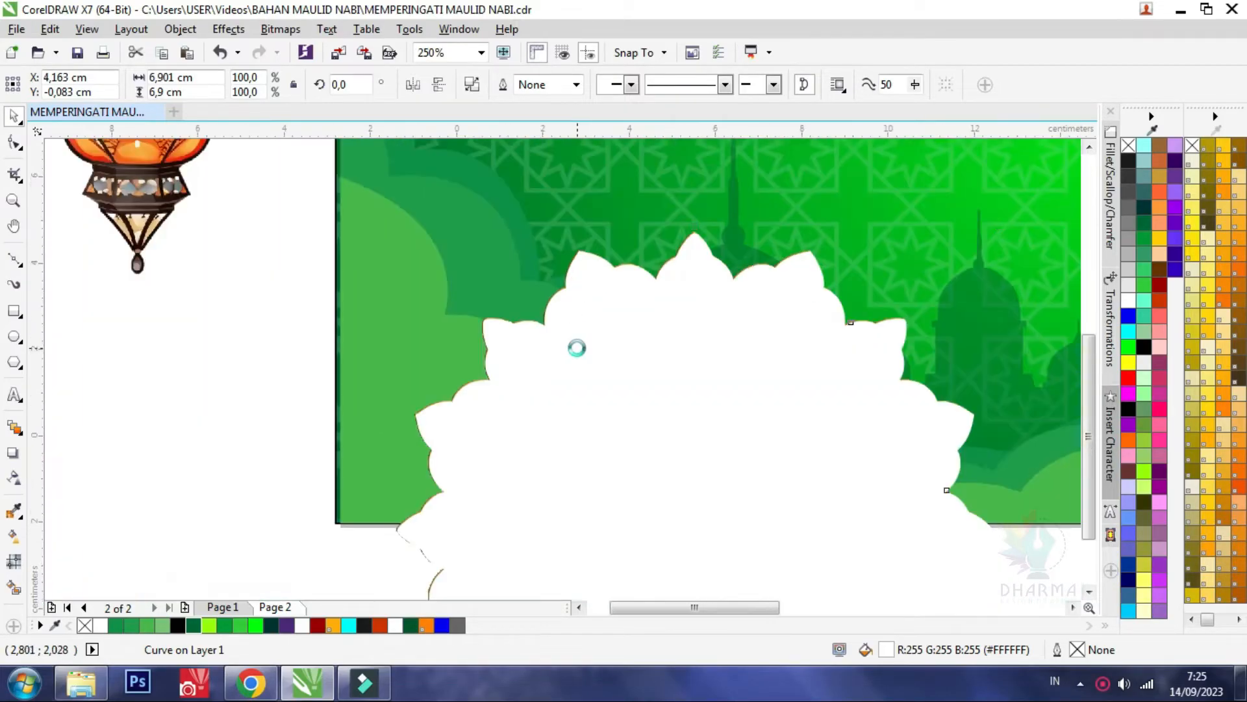
scroll(576, 348, down, 1)
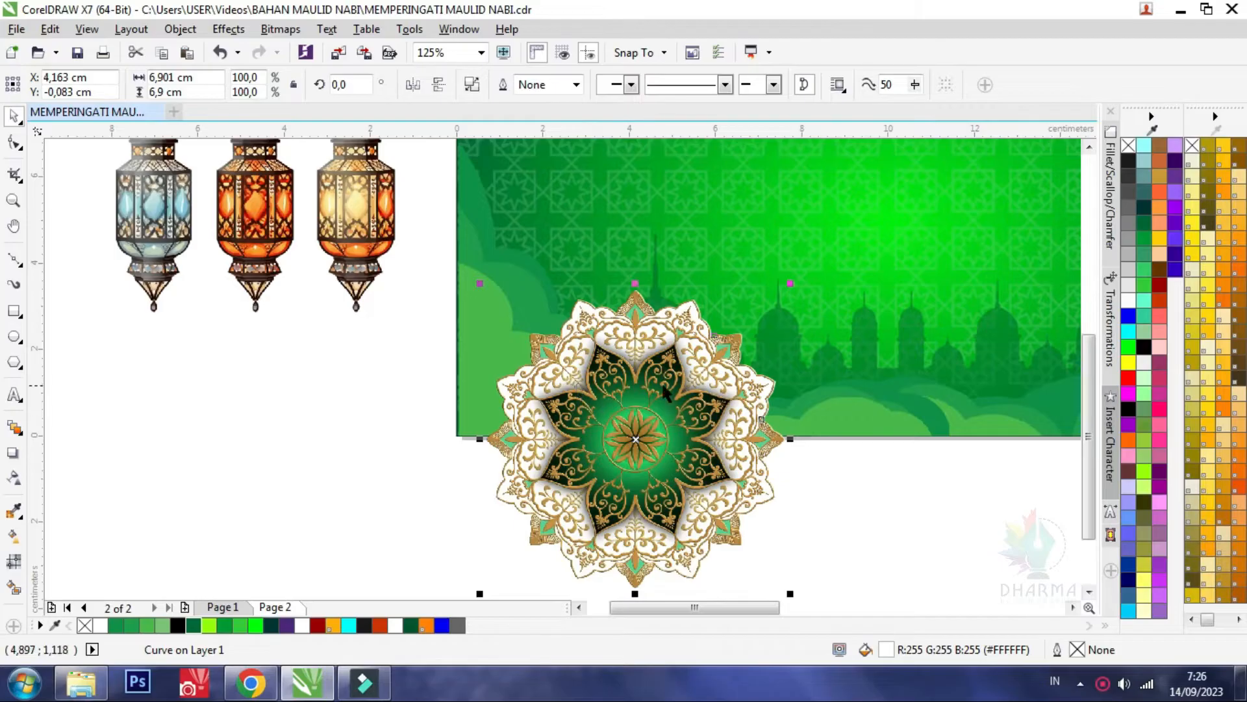
Group the mandala with its white backing, shrink the group to about 5.9 cm and place it over the green rectangle's lower-left corner
shift+click(649, 388)
click(797, 82)
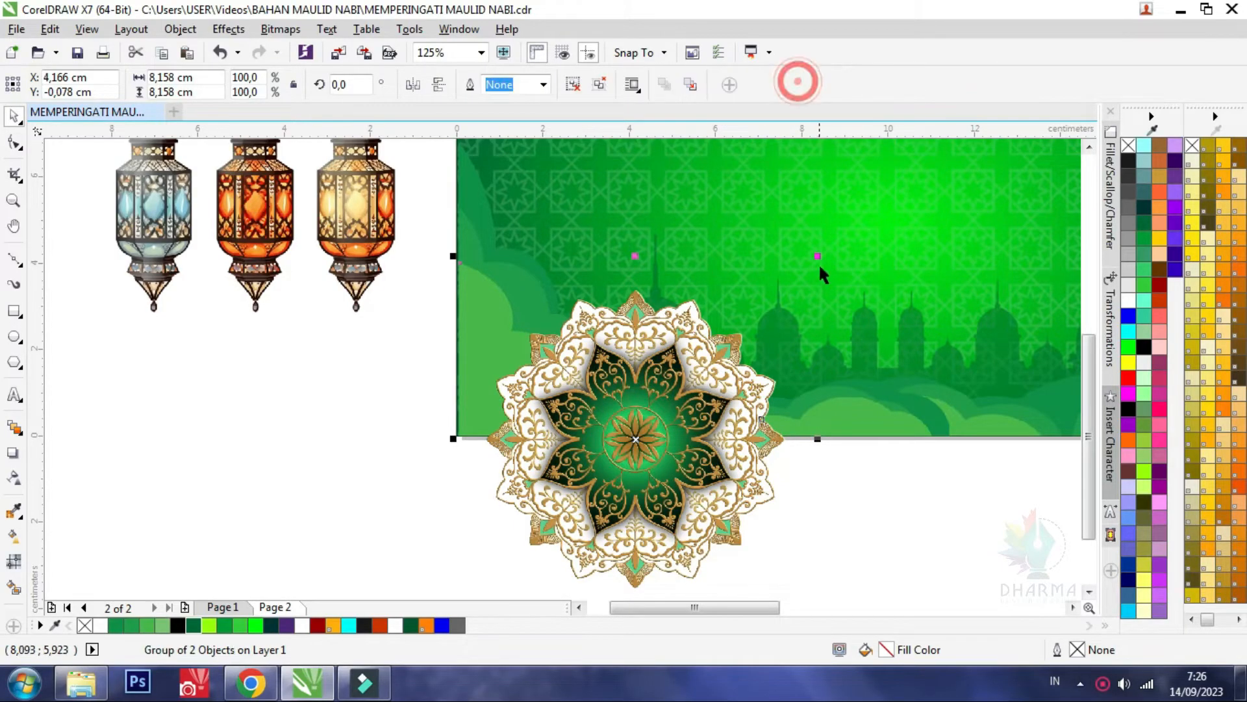
drag(817, 256, 752, 323)
drag(634, 490, 598, 378)
drag(564, 461, 539, 479)
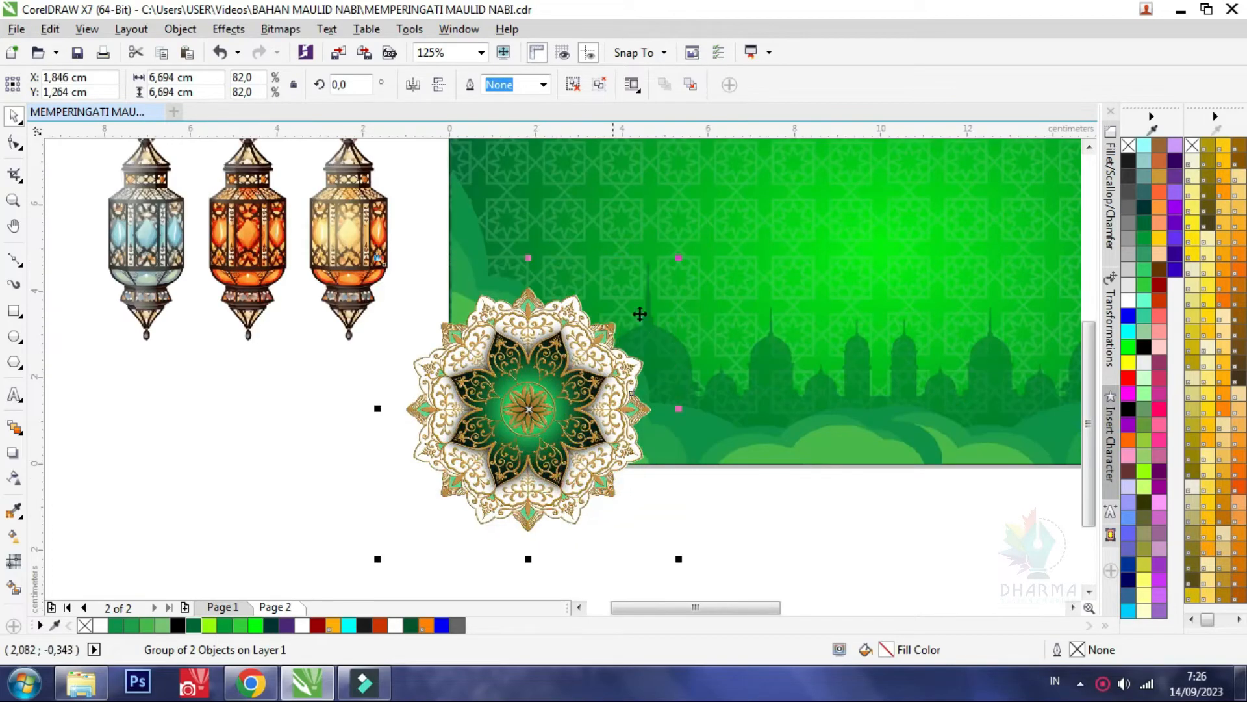
drag(679, 260, 668, 294)
drag(549, 438, 517, 464)
scroll(531, 410, down, 1)
scroll(538, 361, up, 1)
scroll(516, 464, down, 1)
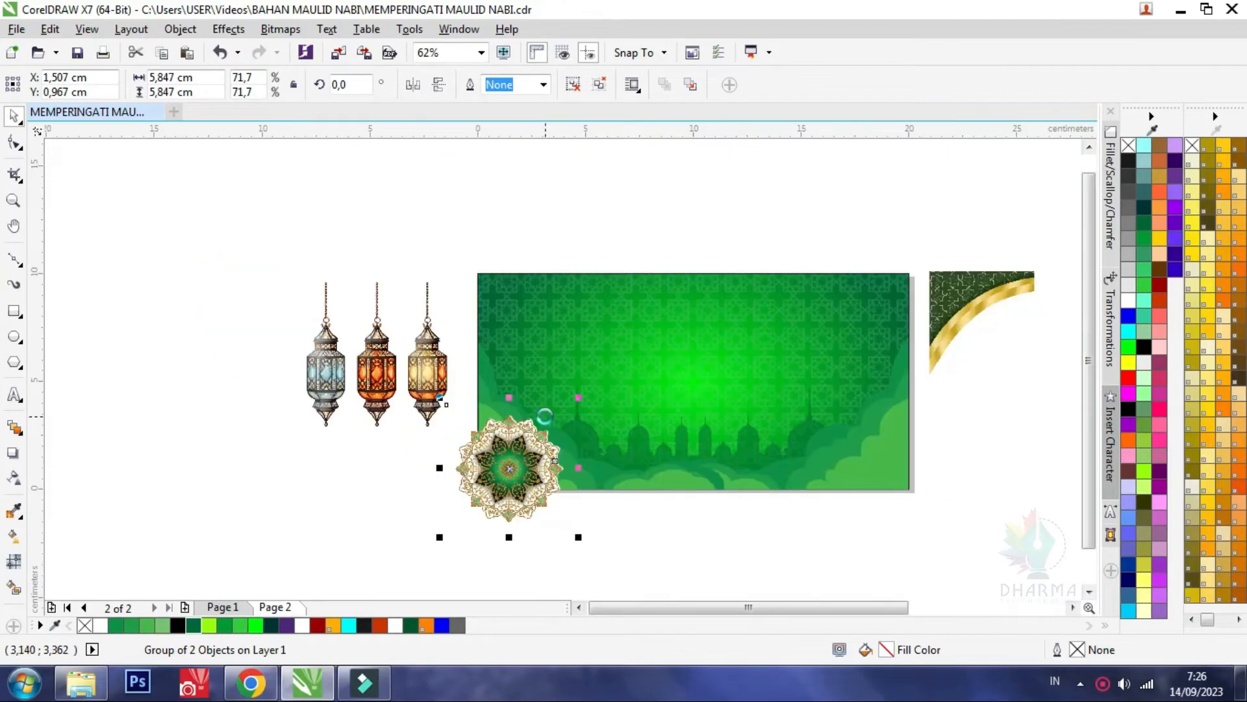
scroll(545, 415, up, 1)
drag(607, 386, 611, 383)
Add two copies of the mandala group, about 4.3 cm each, at the large mandala's upper left and lower right
drag(516, 568, 451, 456)
drag(583, 319, 507, 396)
scroll(409, 524, up, 2)
drag(409, 524, 580, 562)
scroll(442, 415, down, 2)
right_click(580, 562)
mouse_move(537, 433)
mouse_down()
mouse_move(553, 420)
mouse_move(529, 443)
mouse_up()
drag(396, 407, 391, 394)
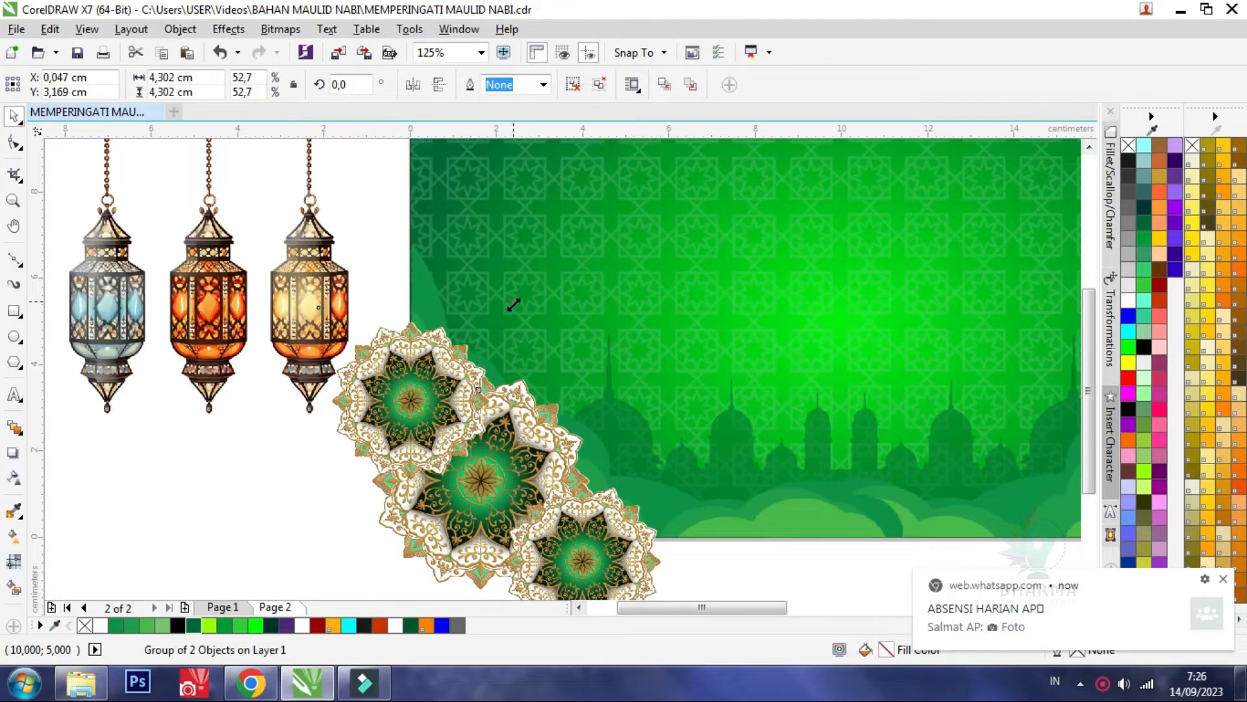
Shrink both smaller mandalas further and tuck them against the large mandala
drag(514, 305, 482, 336)
drag(413, 441, 427, 407)
click(572, 553)
scroll(572, 553, down, 1)
scroll(592, 502, up, 1)
drag(595, 499, 606, 494)
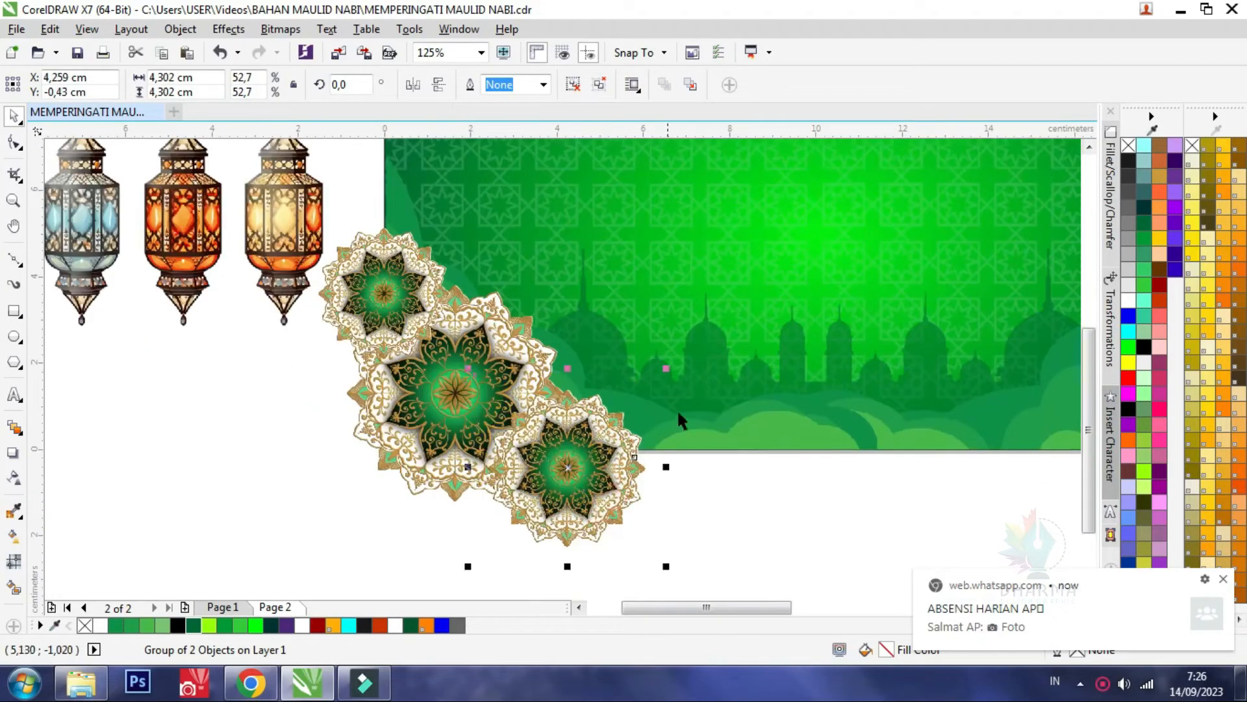
drag(667, 371, 629, 406)
drag(512, 467, 519, 452)
Bring the large mandala in front of the two smaller ones
click(448, 427)
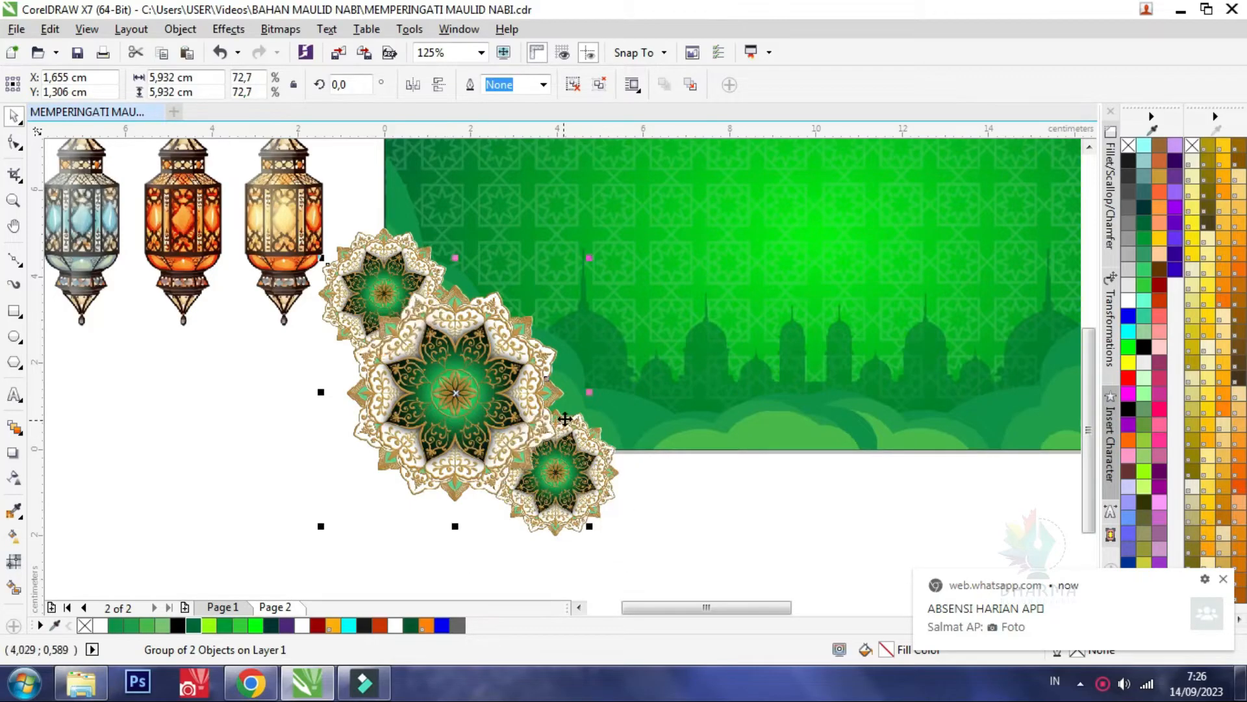
scroll(451, 421, down, 1)
scroll(721, 575, up, 1)
Fine-tune the positions of the three mandalas so they overlap closely around the green rectangle's lower-left corner
click(722, 571)
click(617, 557)
mouse_move(627, 546)
mouse_down()
mouse_move(647, 538)
mouse_move(610, 547)
mouse_up()
drag(450, 471, 458, 465)
click(633, 555)
drag(634, 552, 620, 543)
click(397, 358)
click(400, 327)
drag(407, 312, 401, 319)
Try to PowerClip the three mandalas inside the green gradient rectangle
scroll(400, 325, down, 2)
drag(549, 484, 387, 330)
right_click(447, 376)
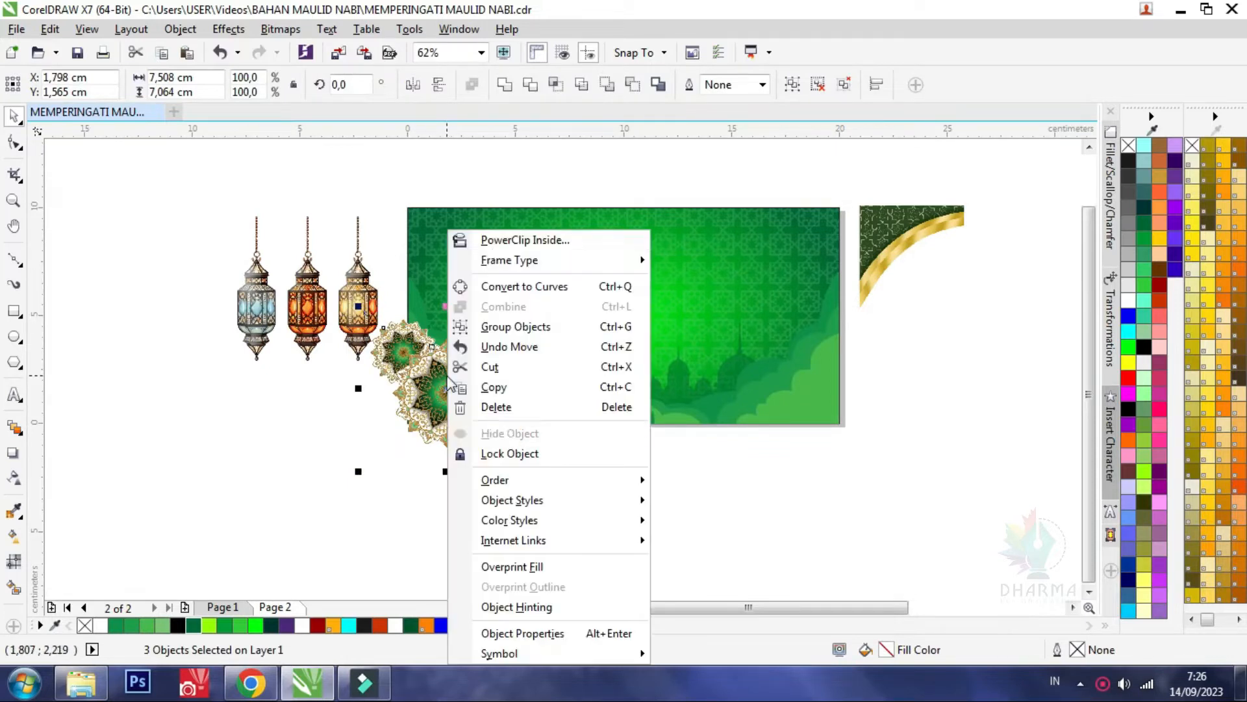
click(494, 244)
click(532, 368)
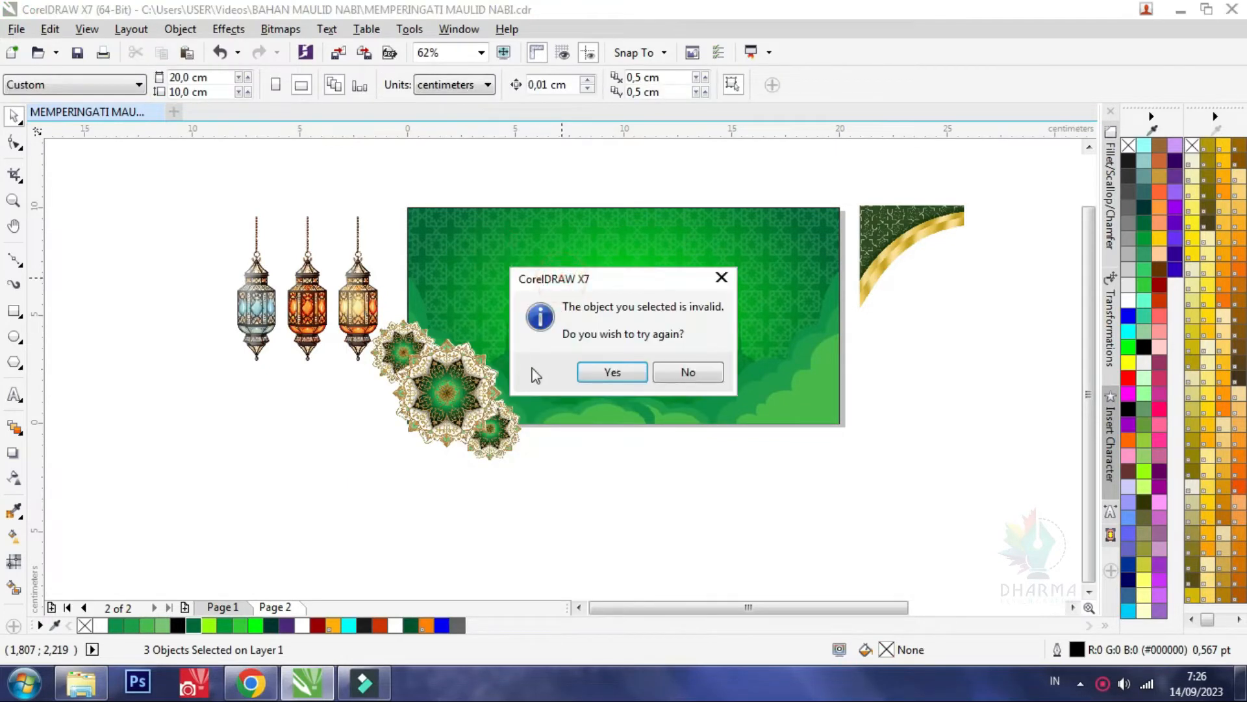
click(630, 373)
click(640, 209)
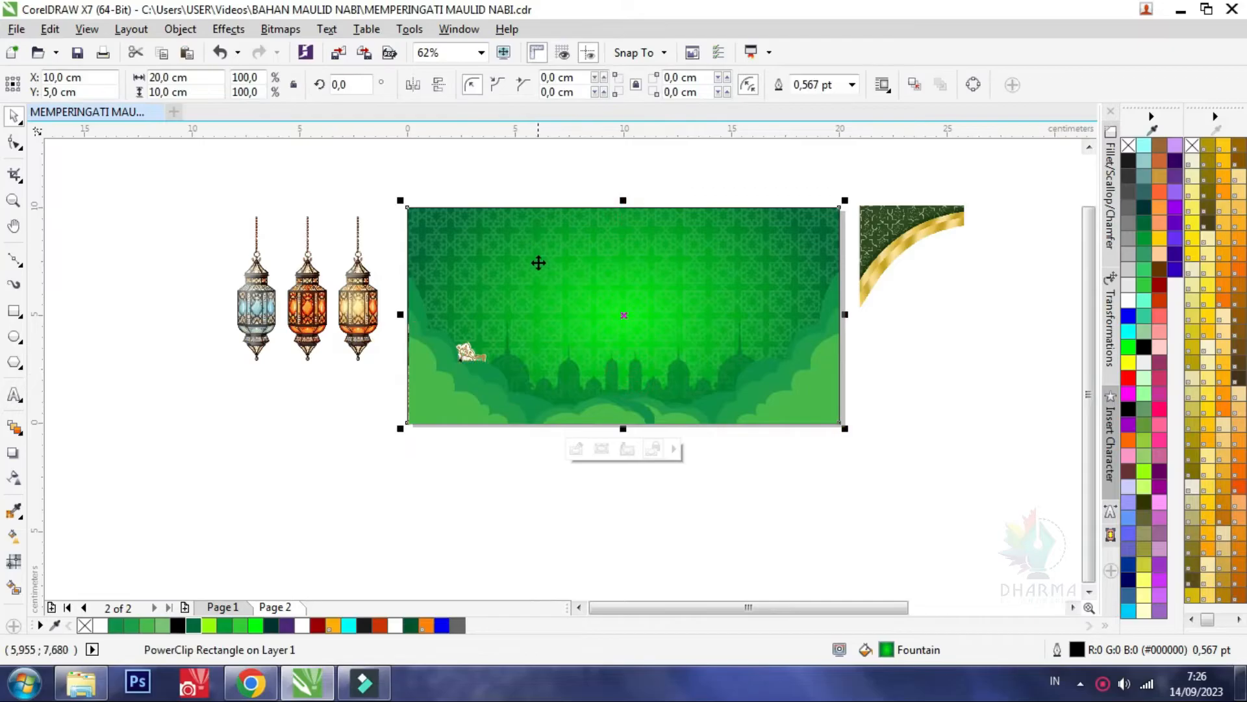
key(ctrl+z)
Group the three mandalas together
click(607, 507)
click(441, 392)
scroll(441, 392, up, 3)
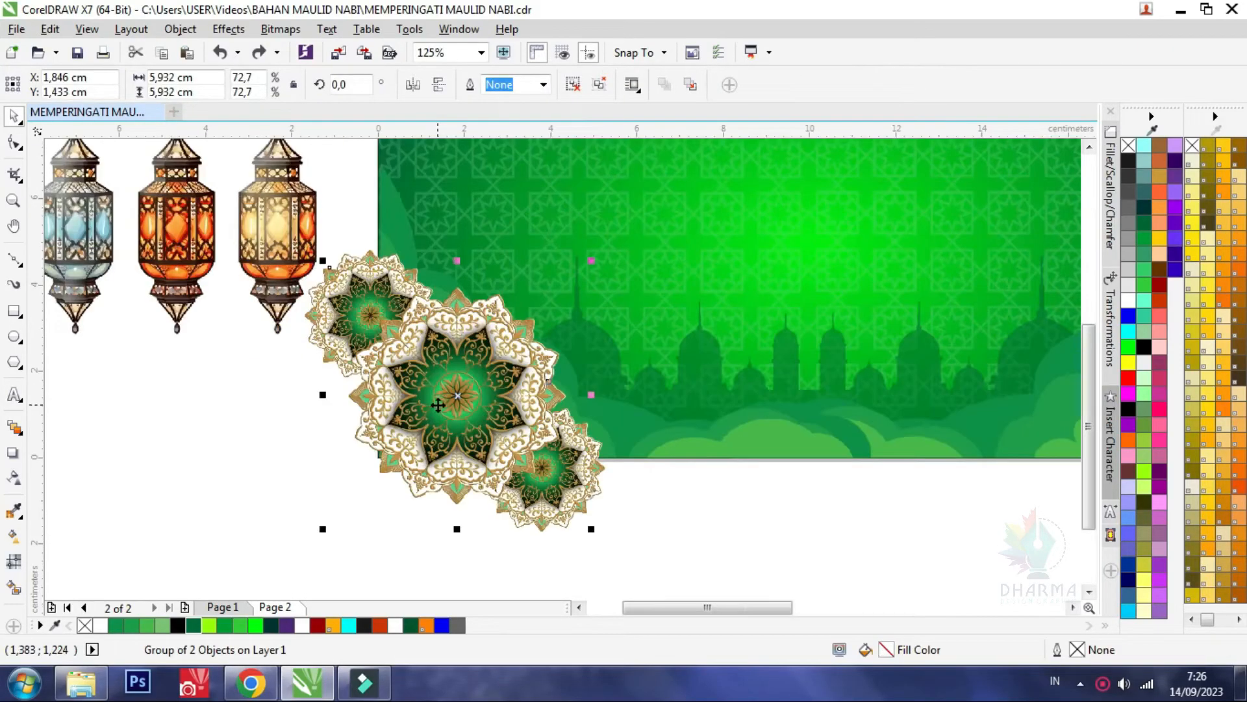
scroll(503, 381, down, 3)
click(594, 495)
drag(594, 500, 338, 283)
click(791, 85)
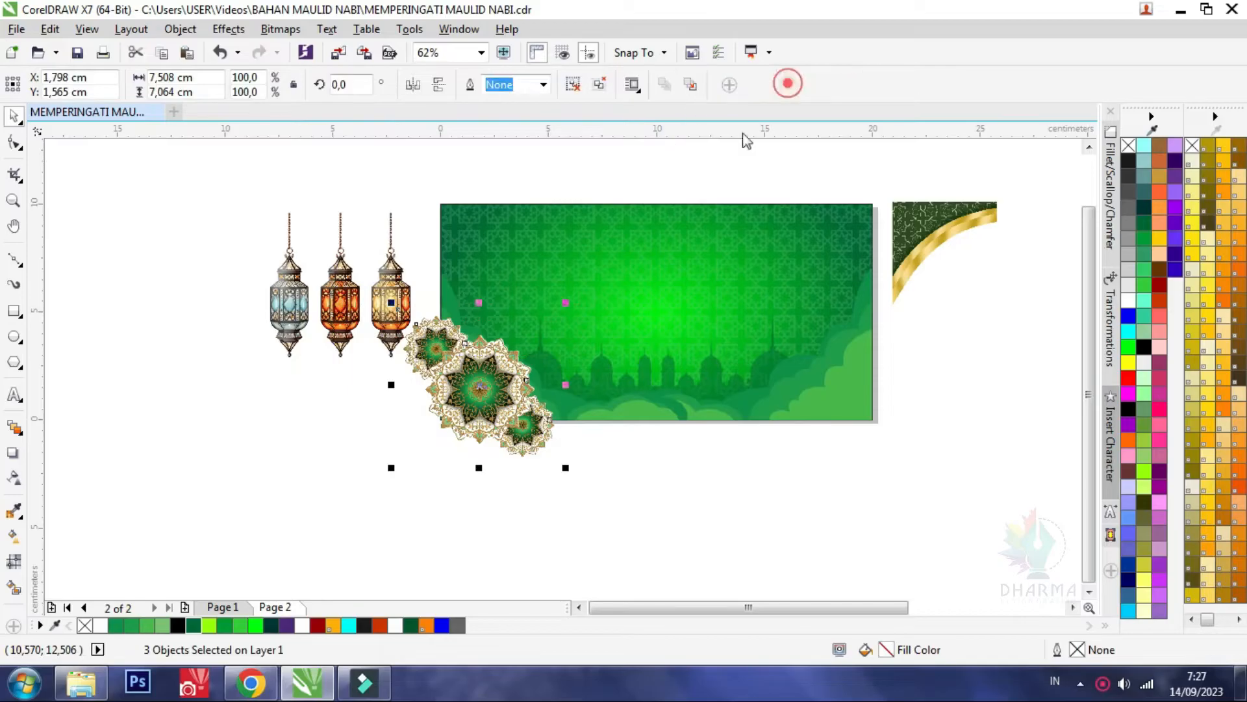
Draw a rectangle about 3.4 × 7.7 cm over the mandalas' left overhang, ending at the green rectangle's left edge
scroll(460, 313, up, 2)
click(13, 312)
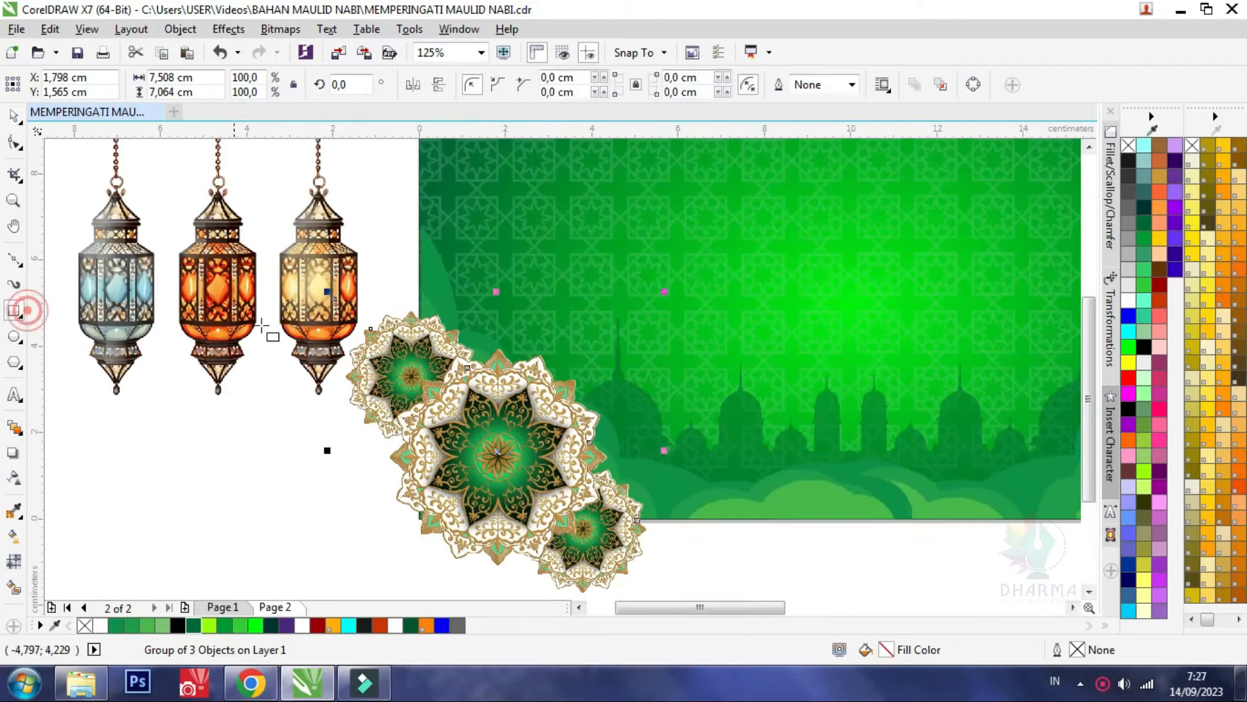
drag(272, 229, 419, 560)
click(13, 117)
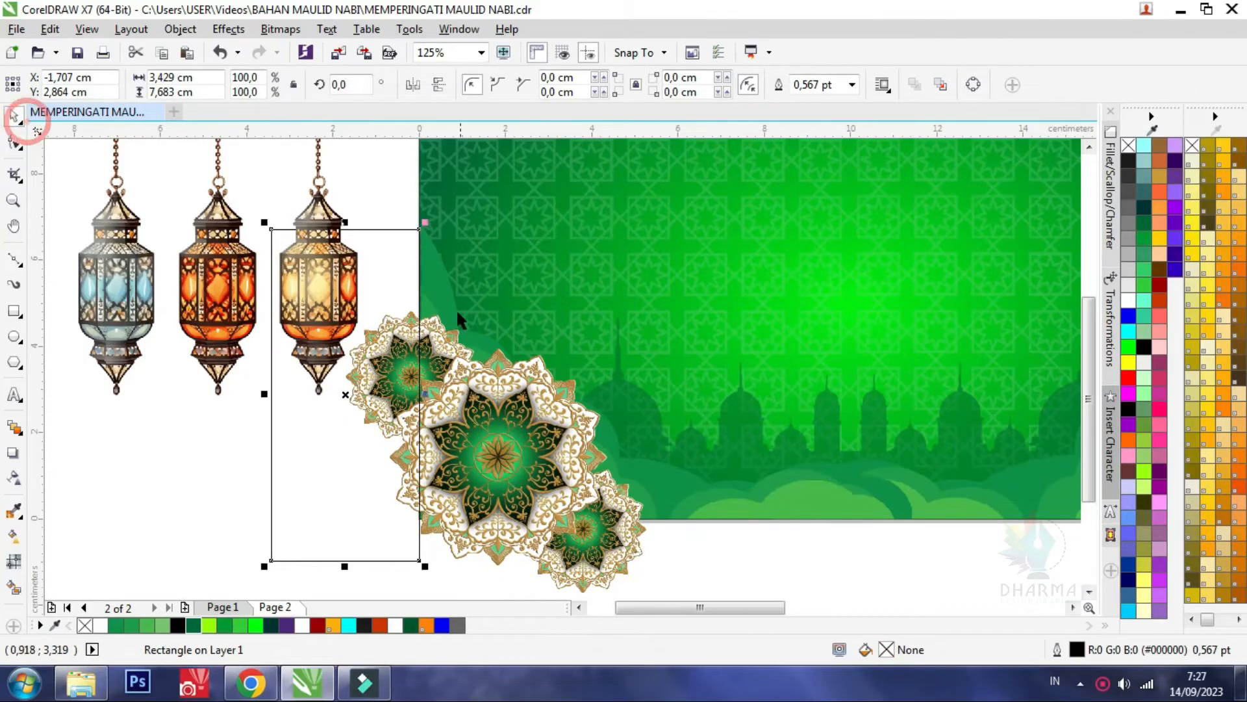
Trim the mandala group with the drawn rectangle to cut away the overhang beyond the banner's left edge
scroll(419, 224, up, 2)
scroll(413, 208, down, 2)
shift+click(476, 439)
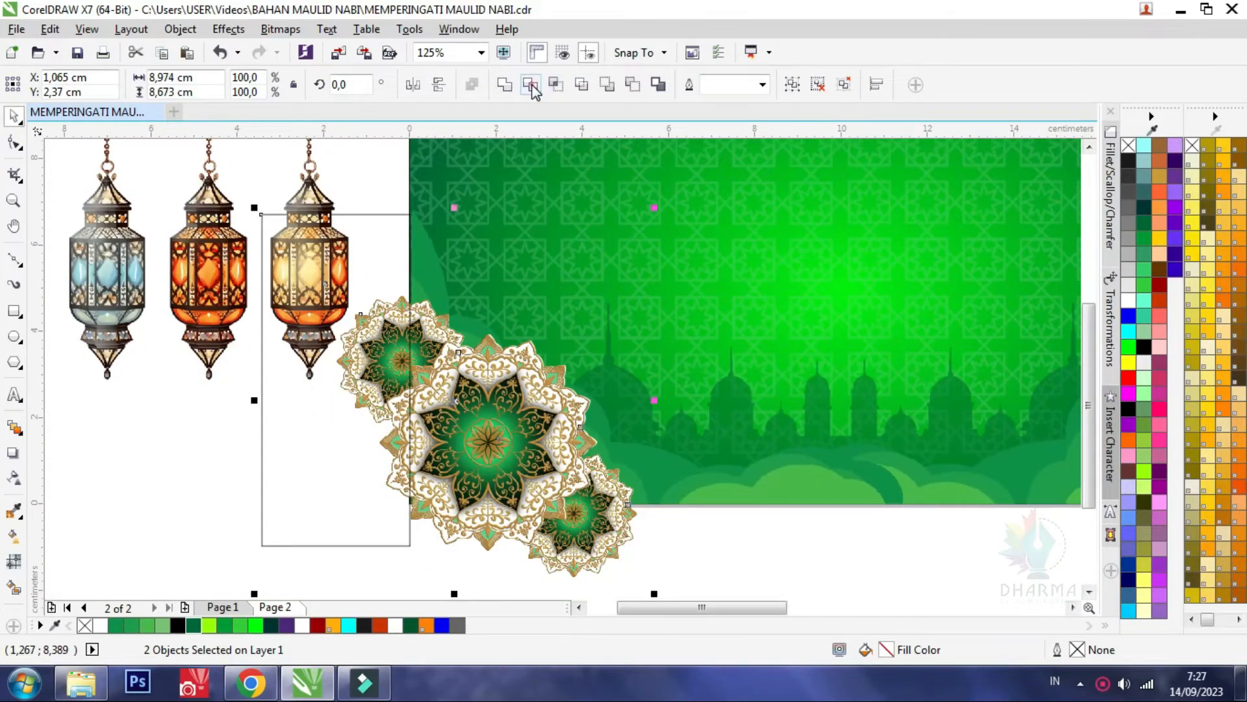
click(531, 85)
click(358, 462)
key(Delete)
click(370, 470)
key(ctrl+z)
Rotate the trimming rectangle by 90 degrees
click(380, 436)
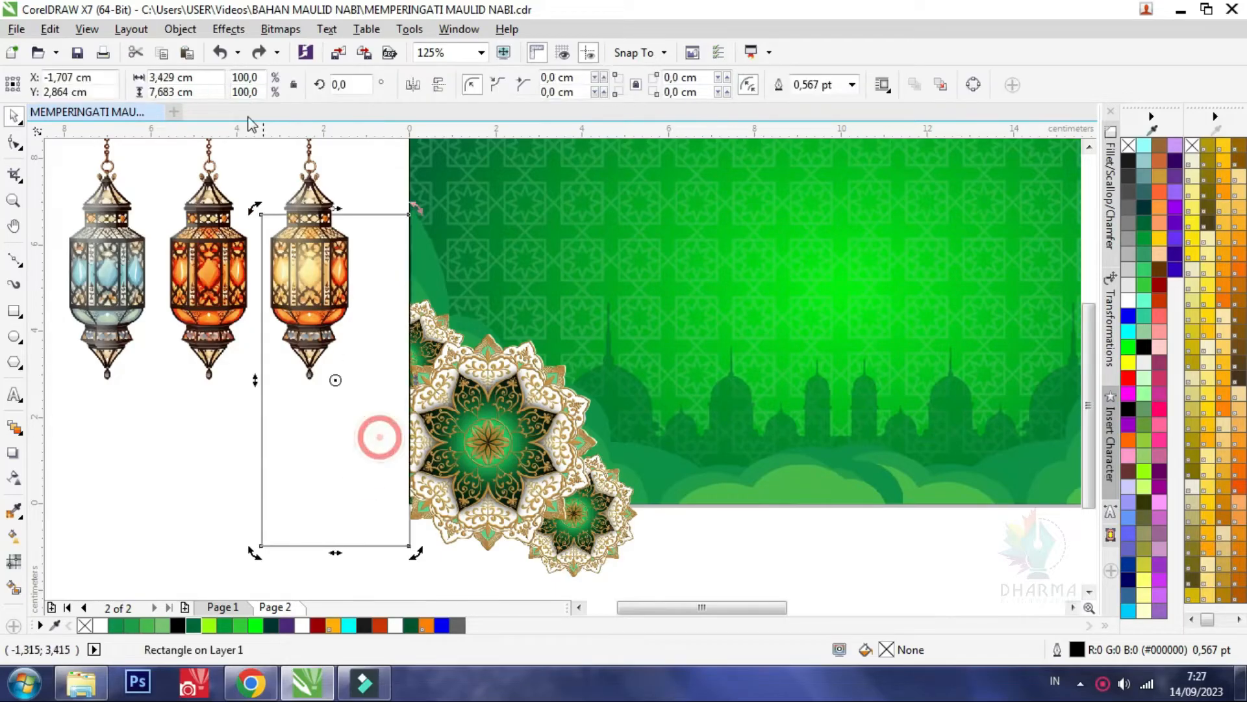
drag(353, 86, 183, 88)
text(90)
key(Return)
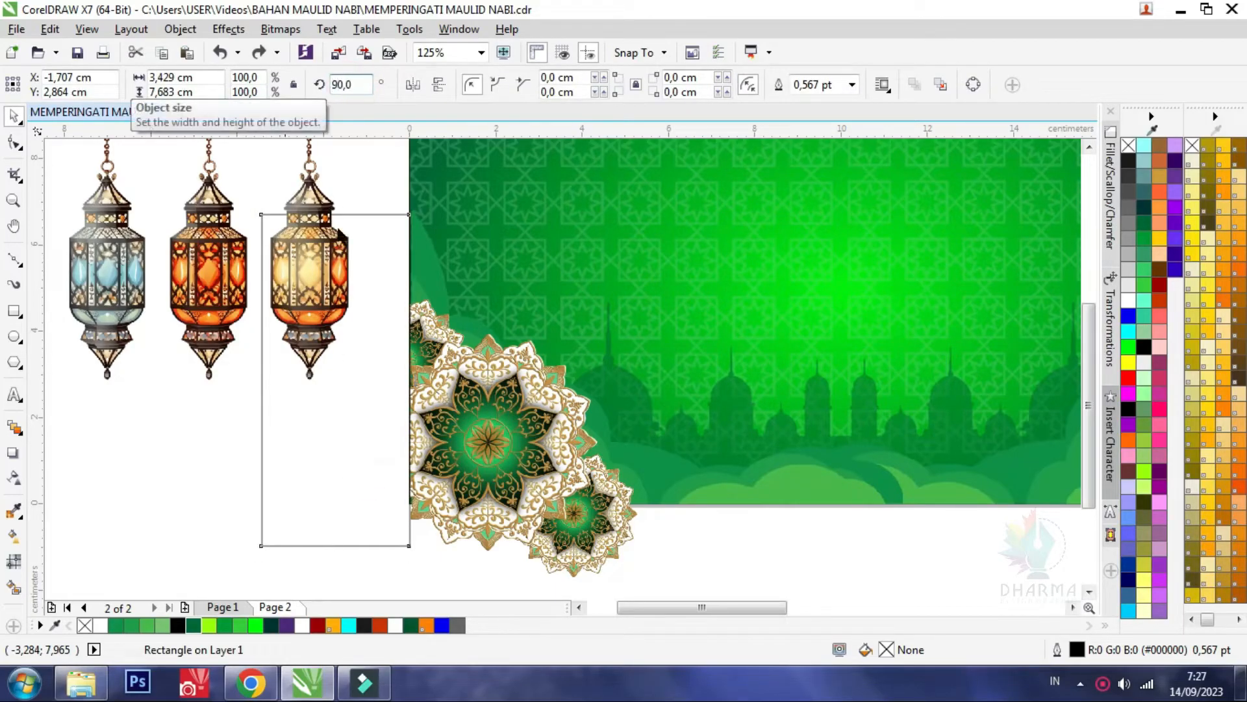
Move the rotated rectangle over the mandalas' lower overhang, with its upper edge flush against the banner's bottom edge
drag(284, 376, 433, 526)
drag(376, 417, 167, 195)
click(313, 377)
click(307, 421)
drag(491, 609, 483, 562)
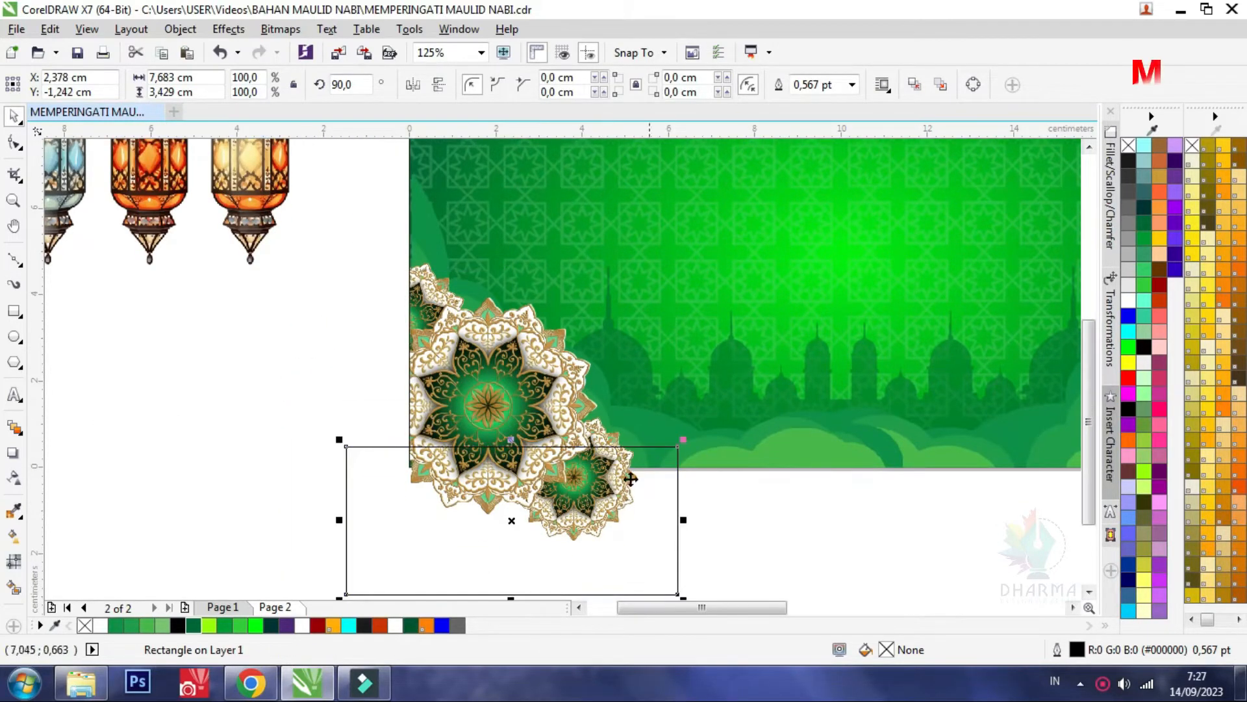
scroll(631, 479, up, 2)
drag(669, 484, 725, 528)
Trim the mandala group with the rectangle to cut away the overhang below the banner, and remove the rectangle
shift+click(445, 334)
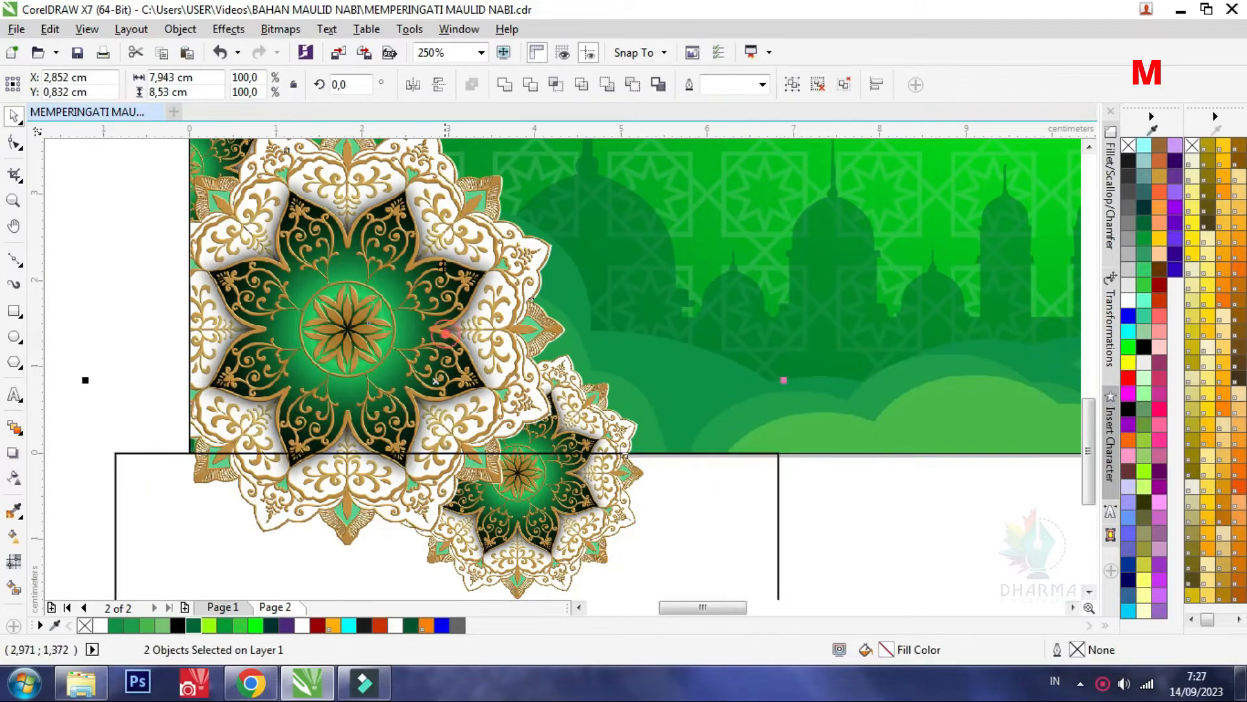
click(530, 84)
scroll(426, 404, down, 2)
click(423, 393)
scroll(431, 432, down, 2)
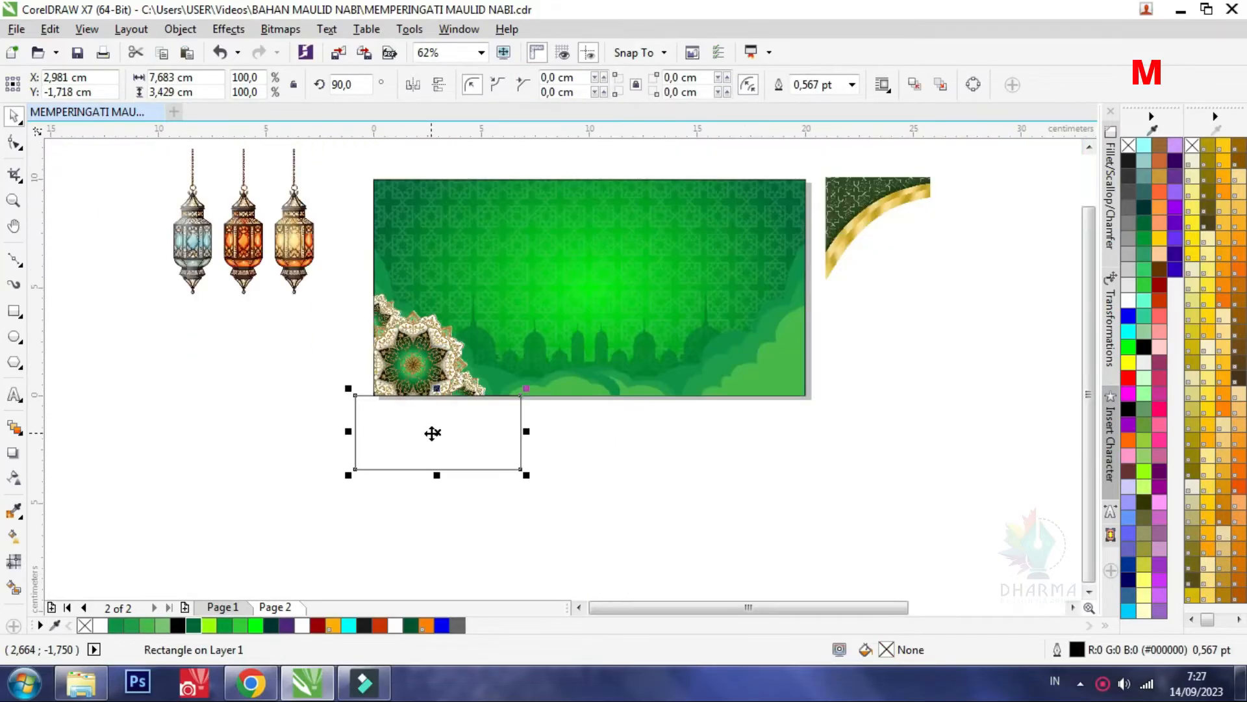
click(432, 432)
Scale the trimmed mandala group down slightly to about 6.5 × 6.5 cm
scroll(421, 343, up, 2)
click(421, 343)
drag(571, 215, 565, 223)
scroll(436, 326, down, 2)
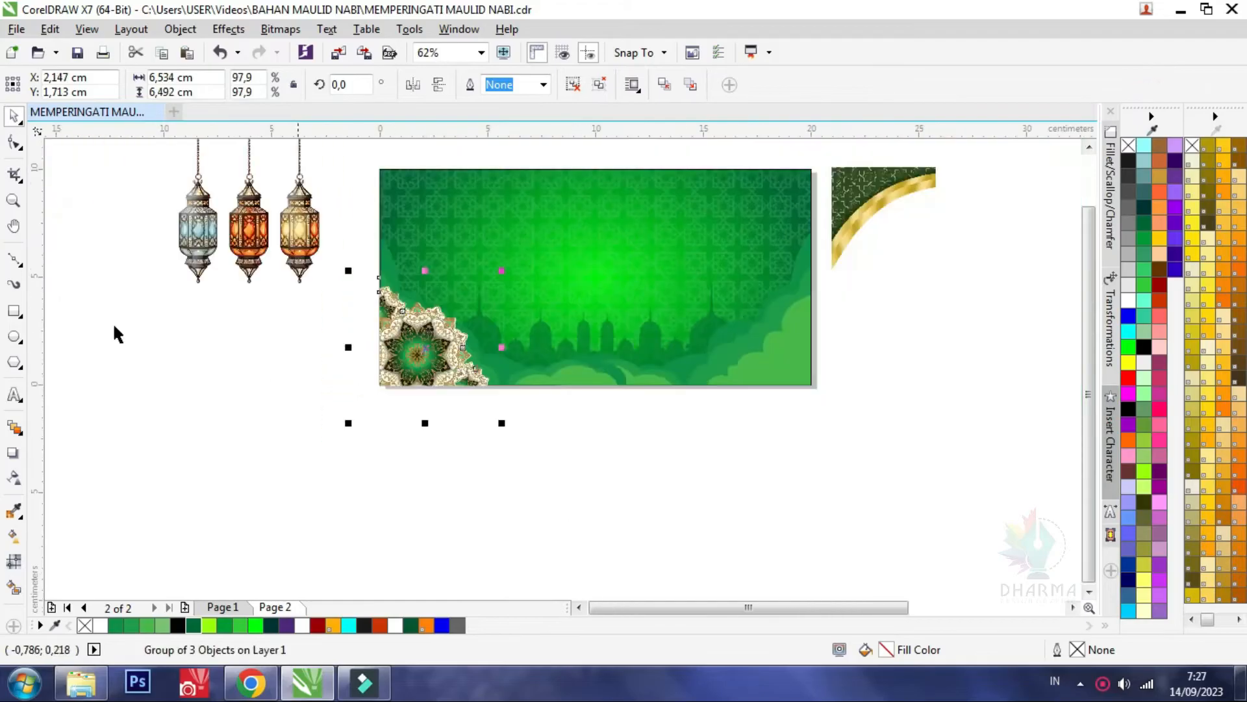
Make a horizontally mirrored copy of the mandala group in the banner's lower-right corner
click(17, 142)
click(18, 115)
click(433, 347)
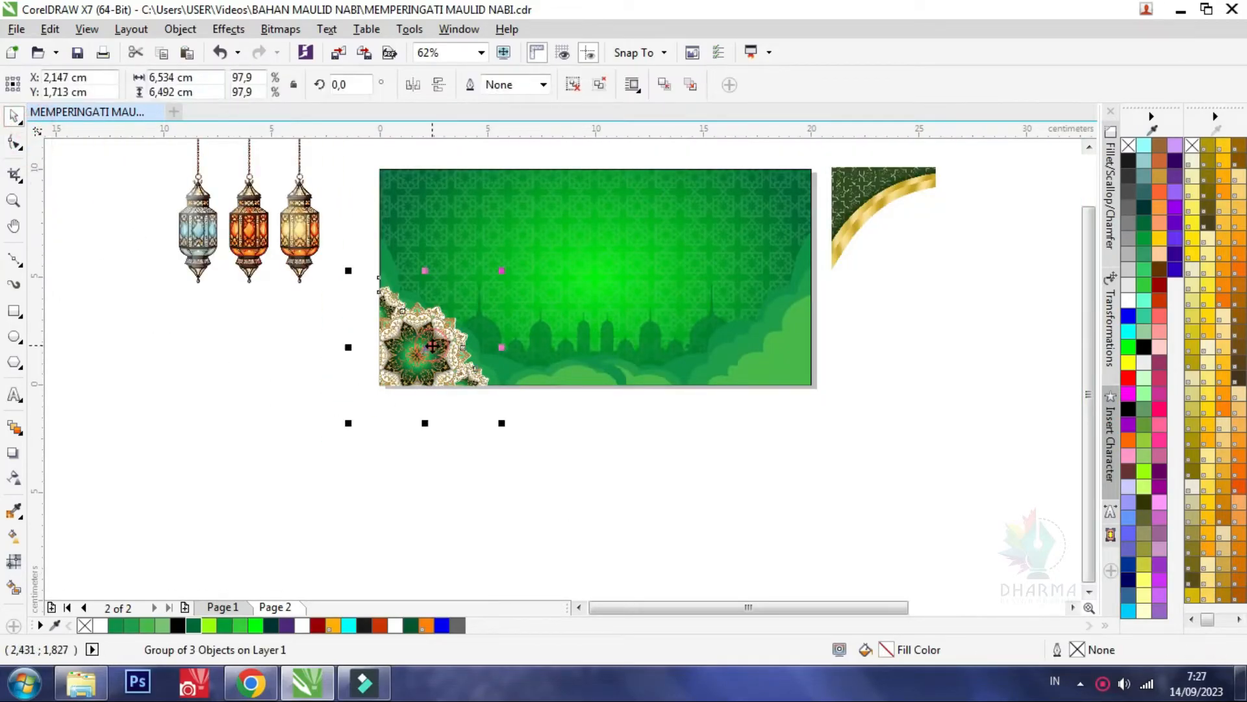
drag(350, 352, 816, 325)
right_click(549, 350)
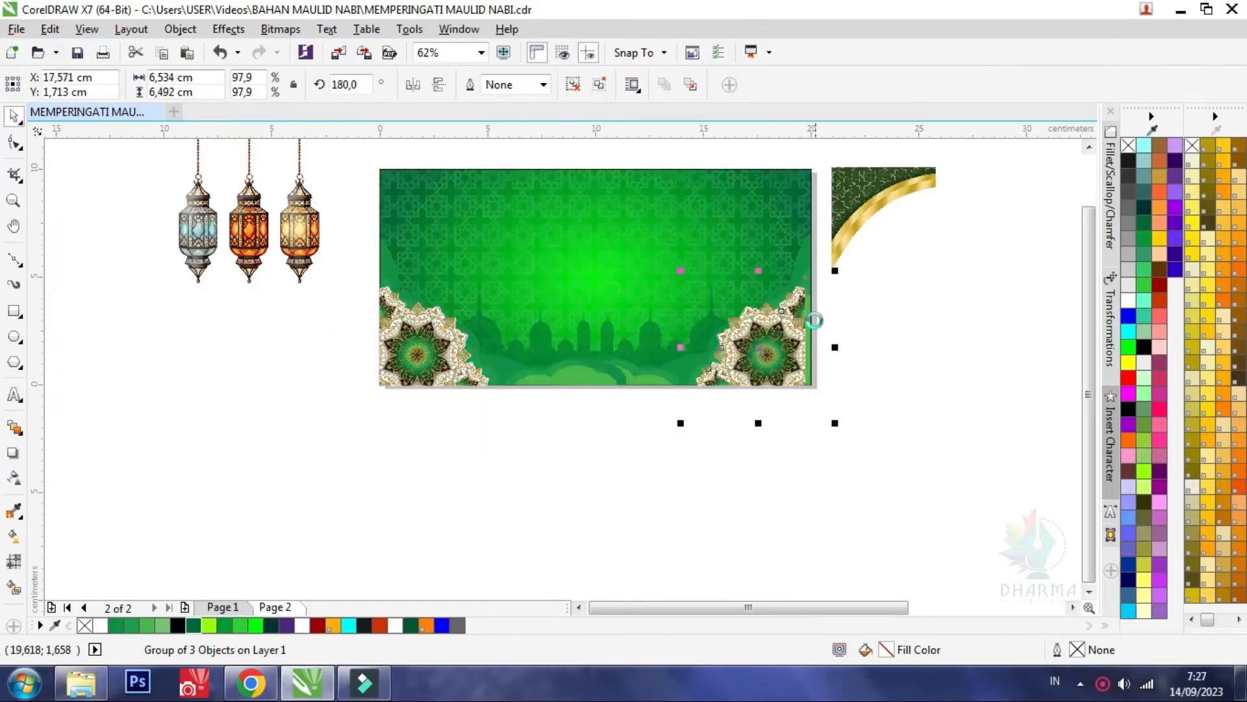
Try to shift the large mandala inside the mirrored group towards the banner's right edge, and undo the attempt
scroll(774, 327, up, 5)
drag(532, 404, 579, 403)
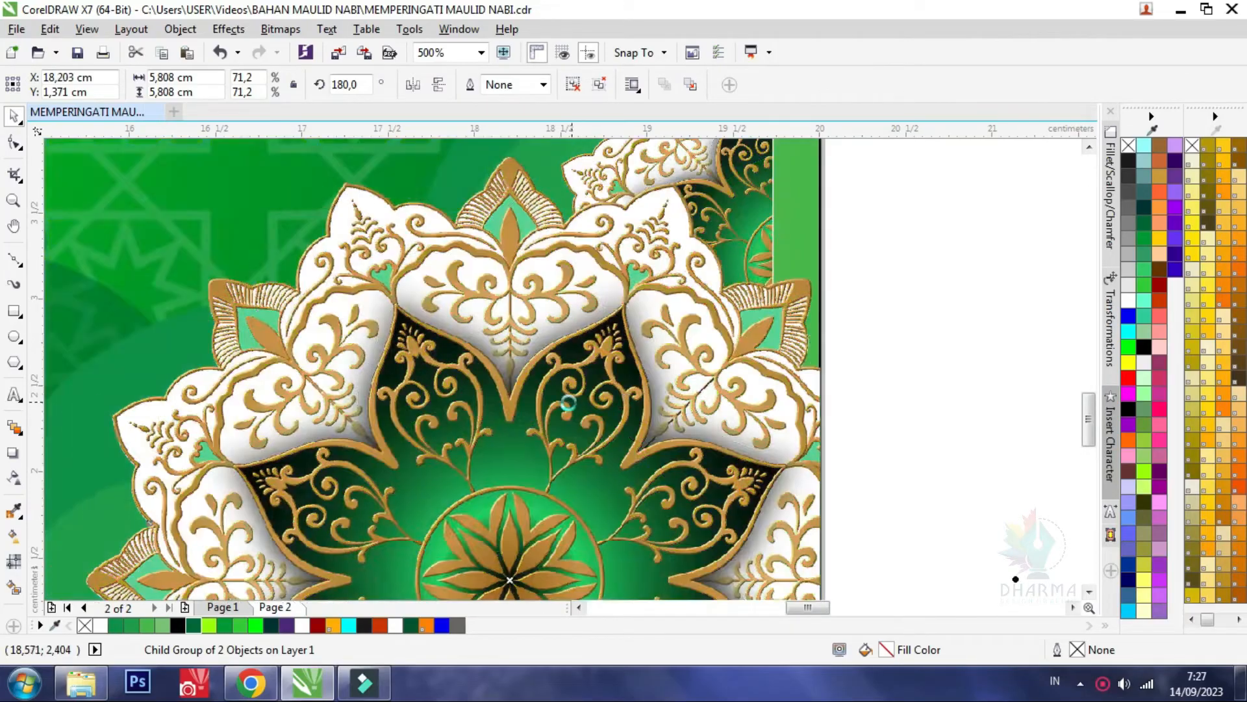
scroll(568, 402, down, 5)
key(ctrl+z)
key(ctrl+z)
Position the mirrored mandala group flush with the banner's right edge, at about X 17.85 cm
drag(386, 402, 609, 366)
scroll(601, 379, up, 3)
scroll(602, 383, up, 2)
scroll(609, 366, down, 3)
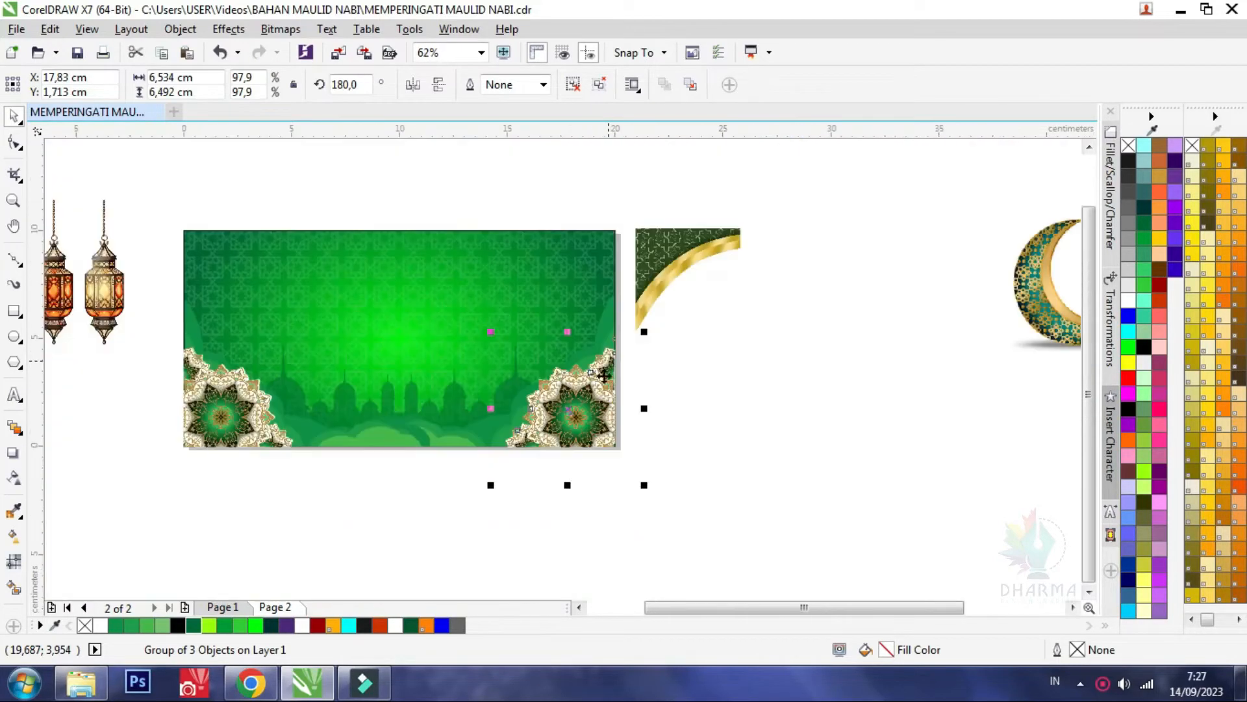
scroll(590, 423, up, 1)
drag(590, 423, 590, 423)
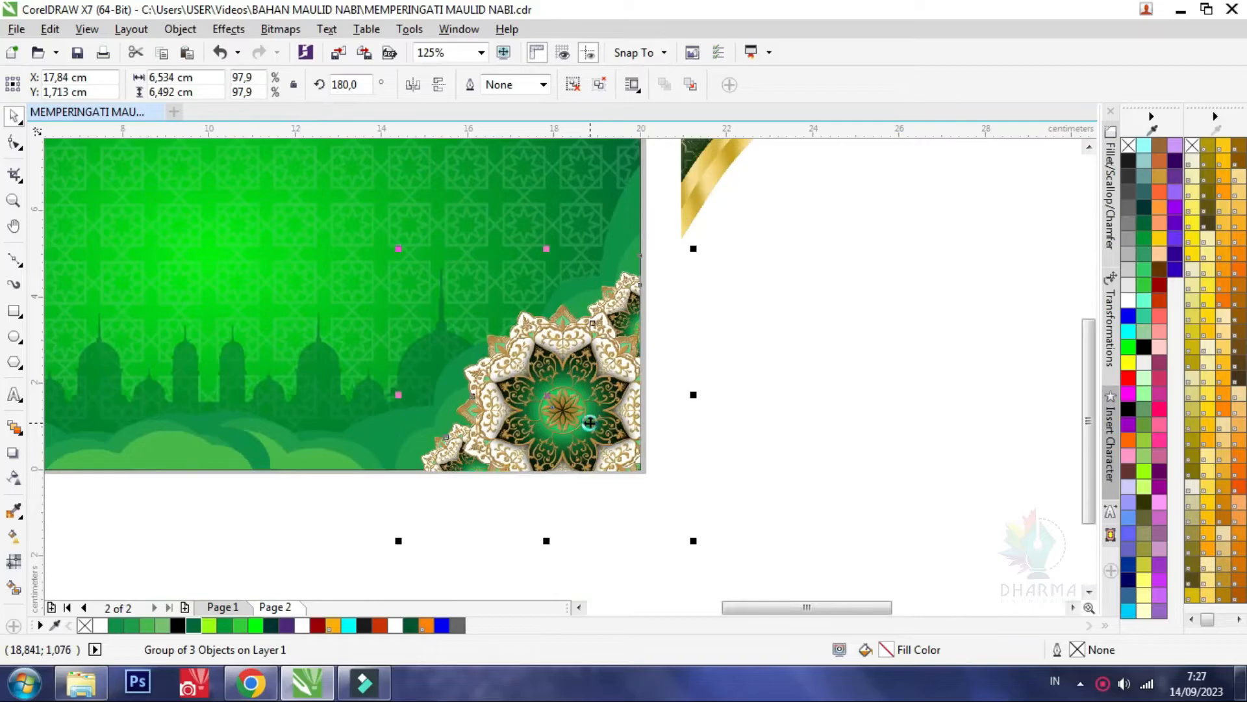
scroll(740, 419, down, 2)
click(741, 423)
Move the gold-banded corner ornament to the banner's upper-left corner and enlarge it to about 5.7 × 5.7 cm
scroll(660, 333, up, 1)
drag(864, 329, 397, 331)
scroll(376, 353, up, 1)
drag(360, 384, 307, 368)
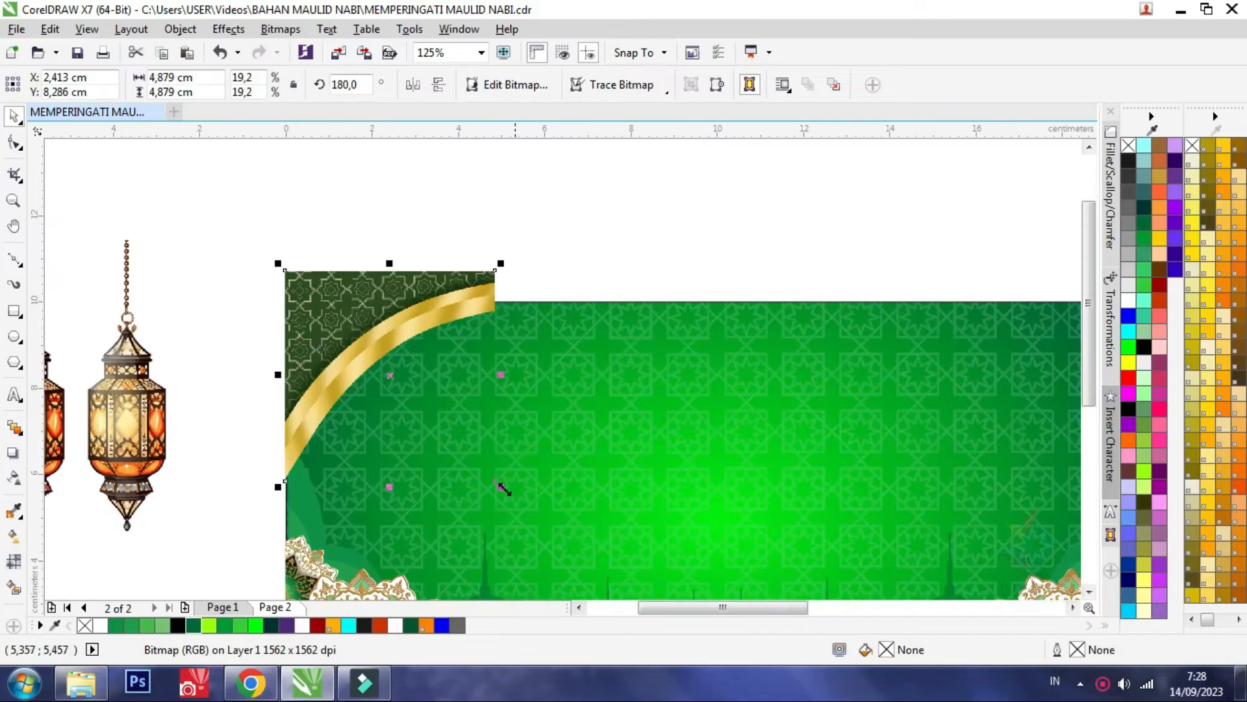
drag(500, 487, 525, 509)
drag(431, 398, 384, 351)
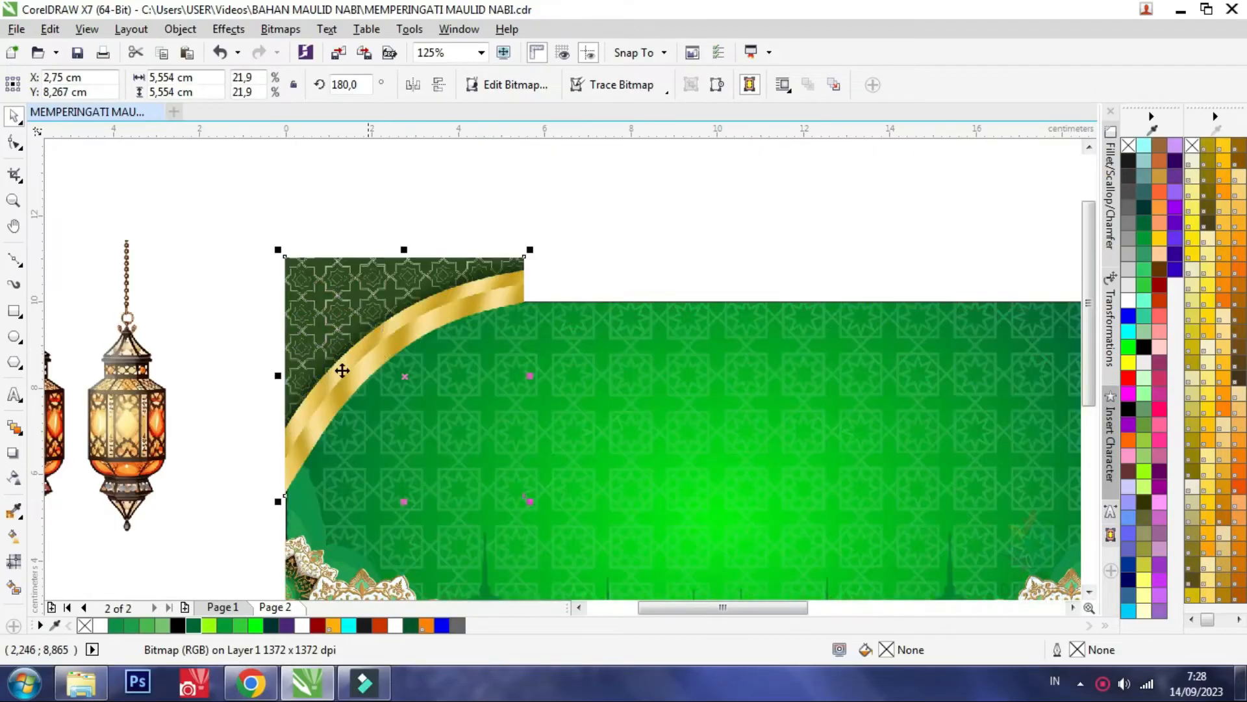
drag(526, 500, 532, 506)
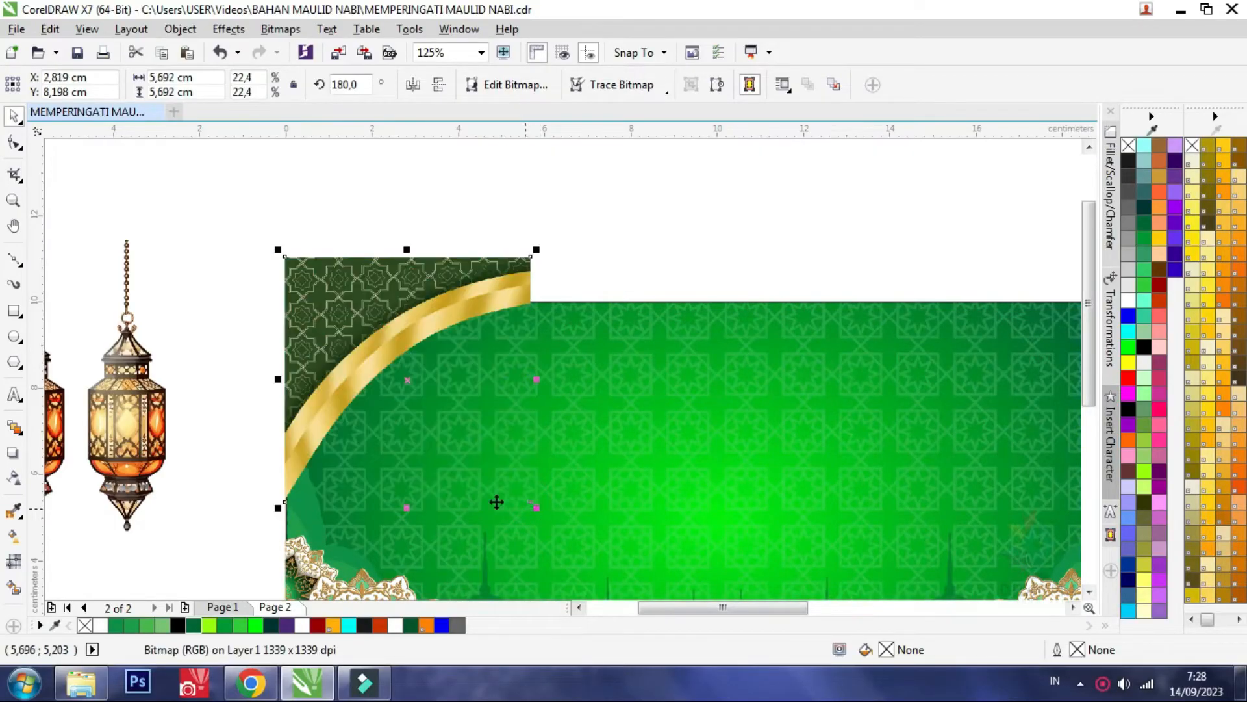
Mirror a copy of the corner ornament to the upper-right corner and PowerClip both ornaments inside the green banner rectangle
drag(338, 428, 640, 404)
scroll(276, 448, down, 2)
shift+click(365, 367)
right_click(364, 361)
click(430, 217)
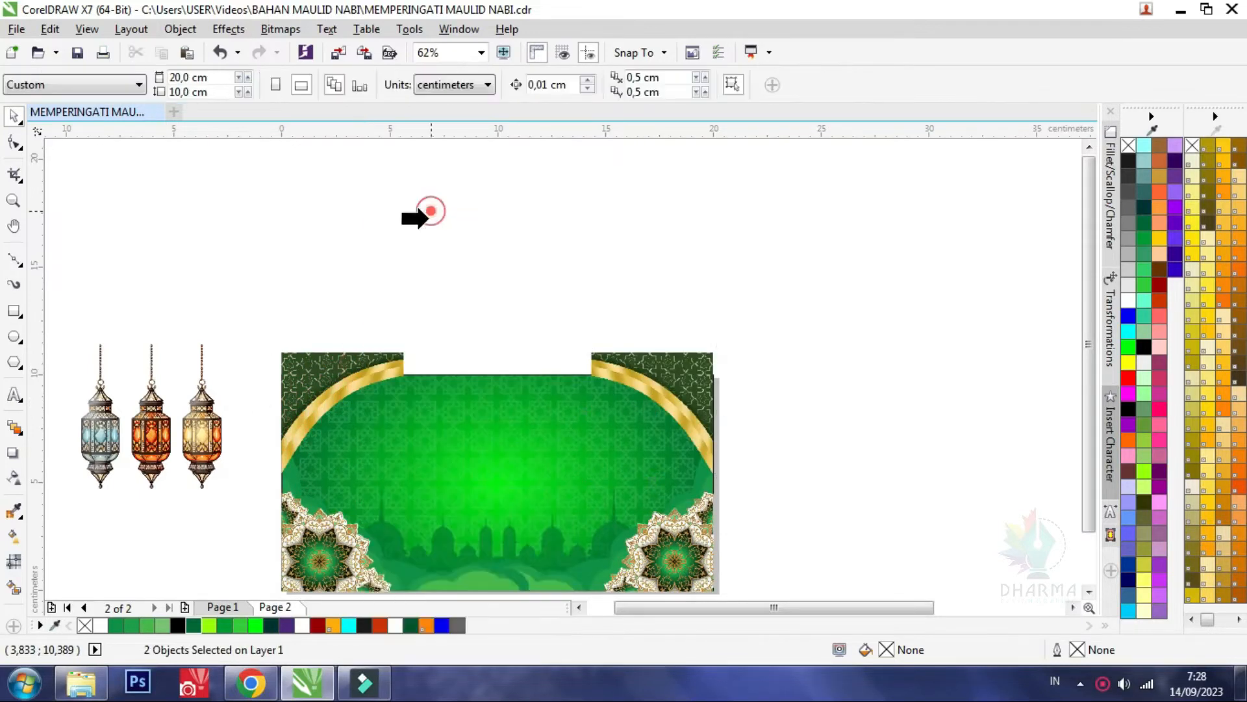
click(484, 375)
Select the four artwork objects in the banner's lower part, including both mandala groups, and PowerClip them inside the green rectangle
scroll(456, 329, down, 1)
drag(612, 498, 346, 385)
right_click(560, 448)
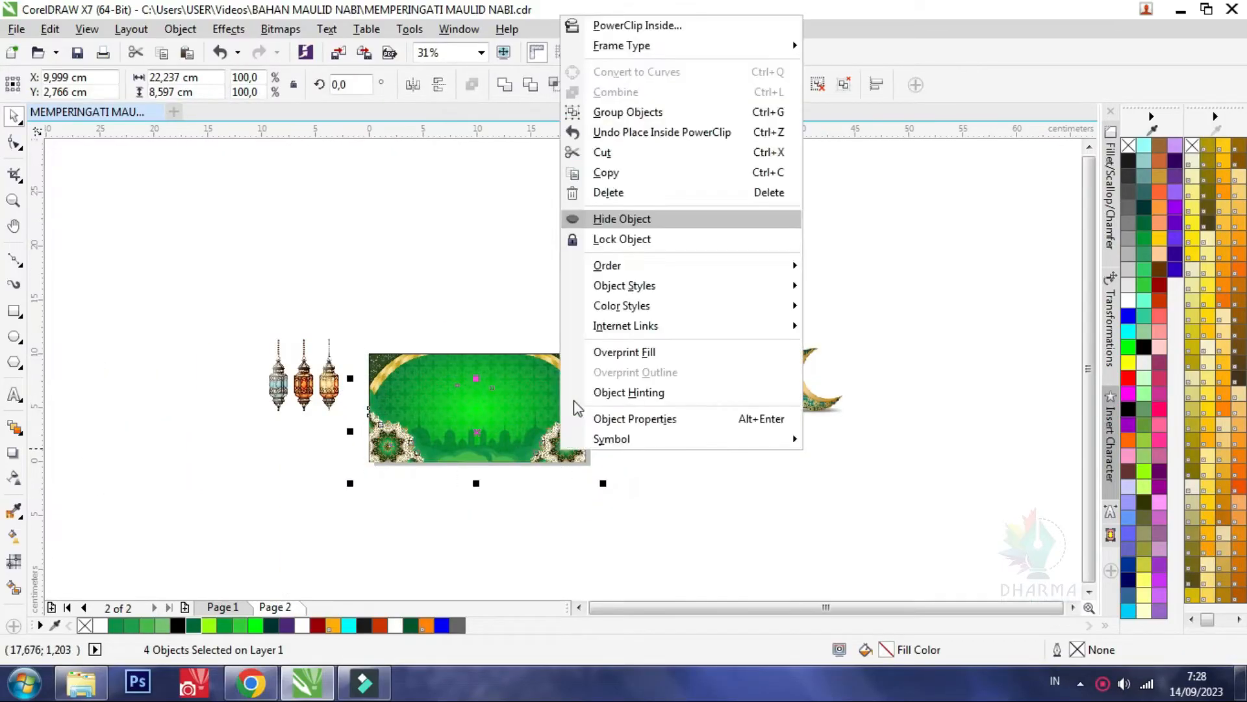
click(638, 25)
click(473, 359)
click(465, 305)
Move the crescent moon image onto the banner's upper-left area and shrink it to about 6.7 × 3.7 cm
drag(798, 379, 416, 385)
scroll(415, 385, up, 1)
drag(679, 493, 468, 371)
scroll(393, 354, up, 1)
drag(339, 328, 482, 393)
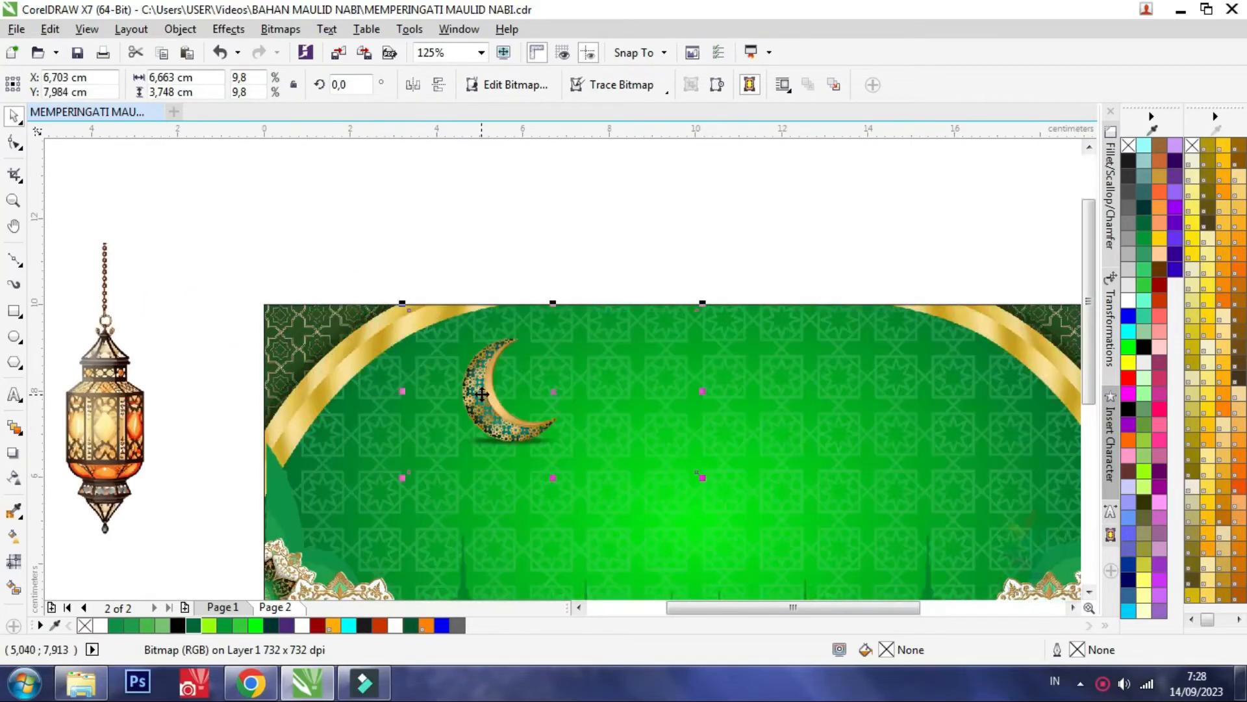
Crop the empty right and left margins of the crescent bitmap with the Shape tool
click(13, 143)
drag(697, 470, 566, 462)
mouse_move(409, 396)
mouse_down()
mouse_move(427, 393)
mouse_move(416, 396)
mouse_up()
key(ctrl+z)
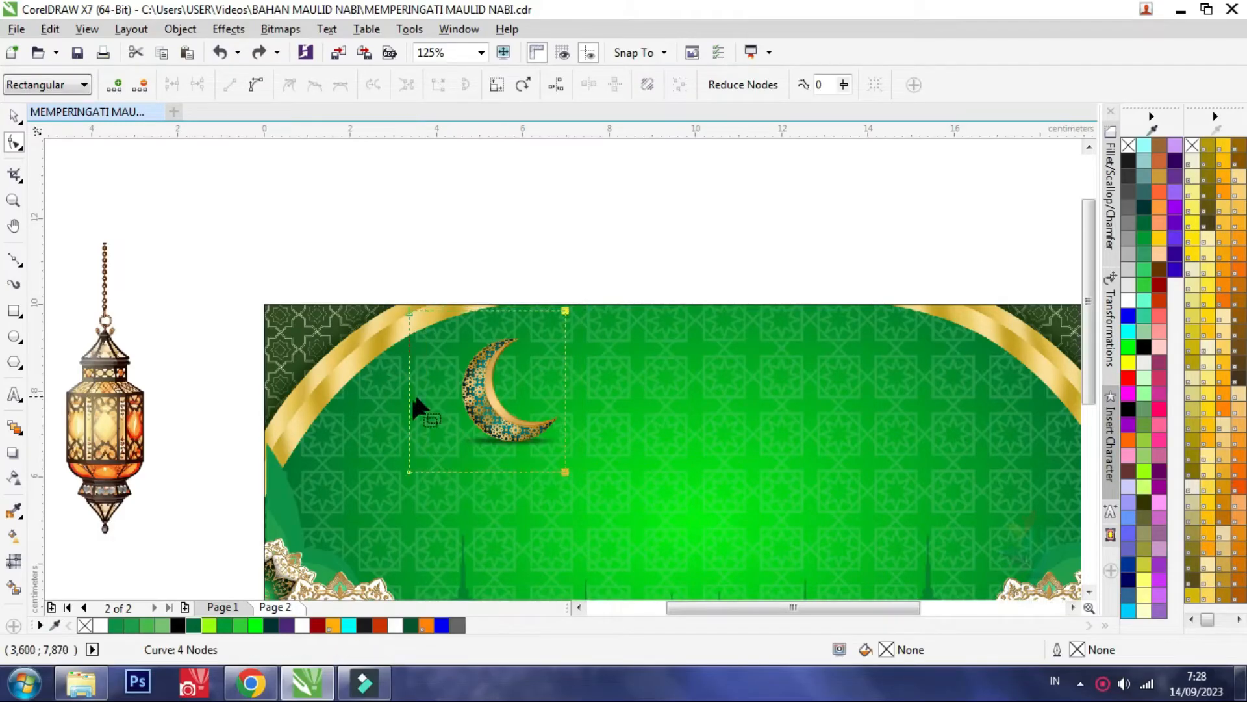
click(347, 284)
drag(408, 403, 452, 411)
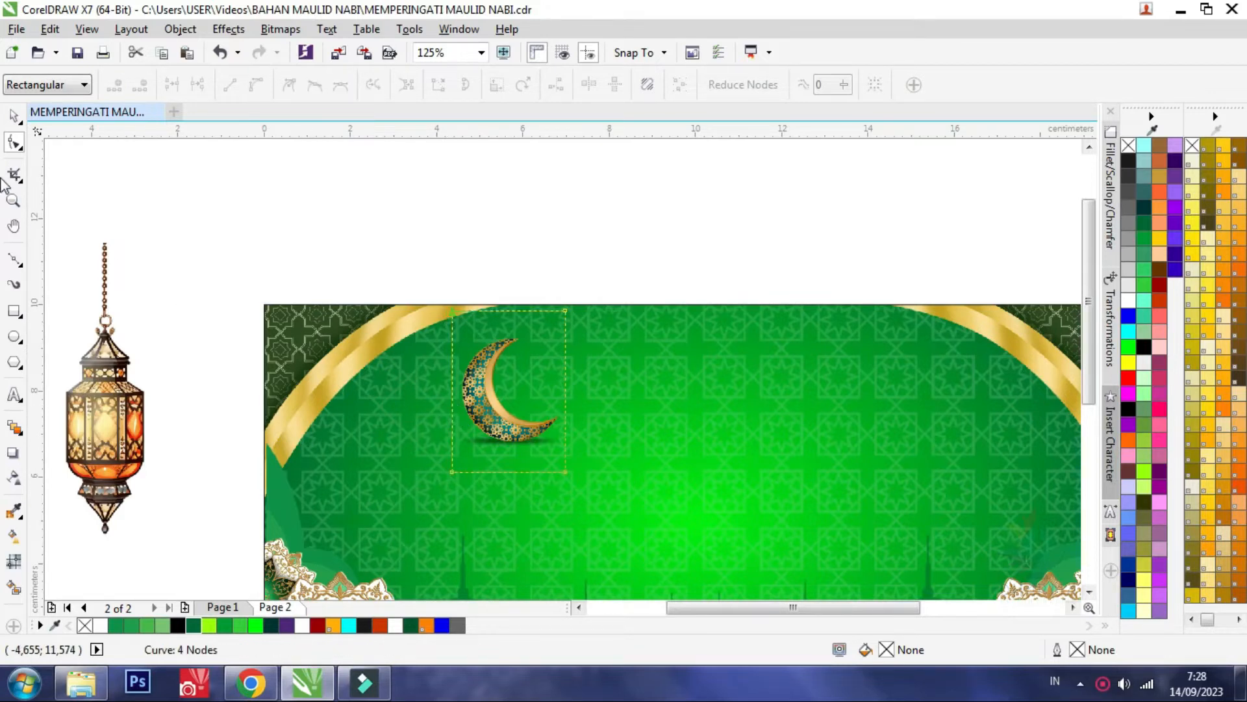
click(18, 117)
Enlarge the crescent bitmap to about 2.8 × 4 cm and crop its empty top margin with the Shape tool
drag(572, 306, 575, 298)
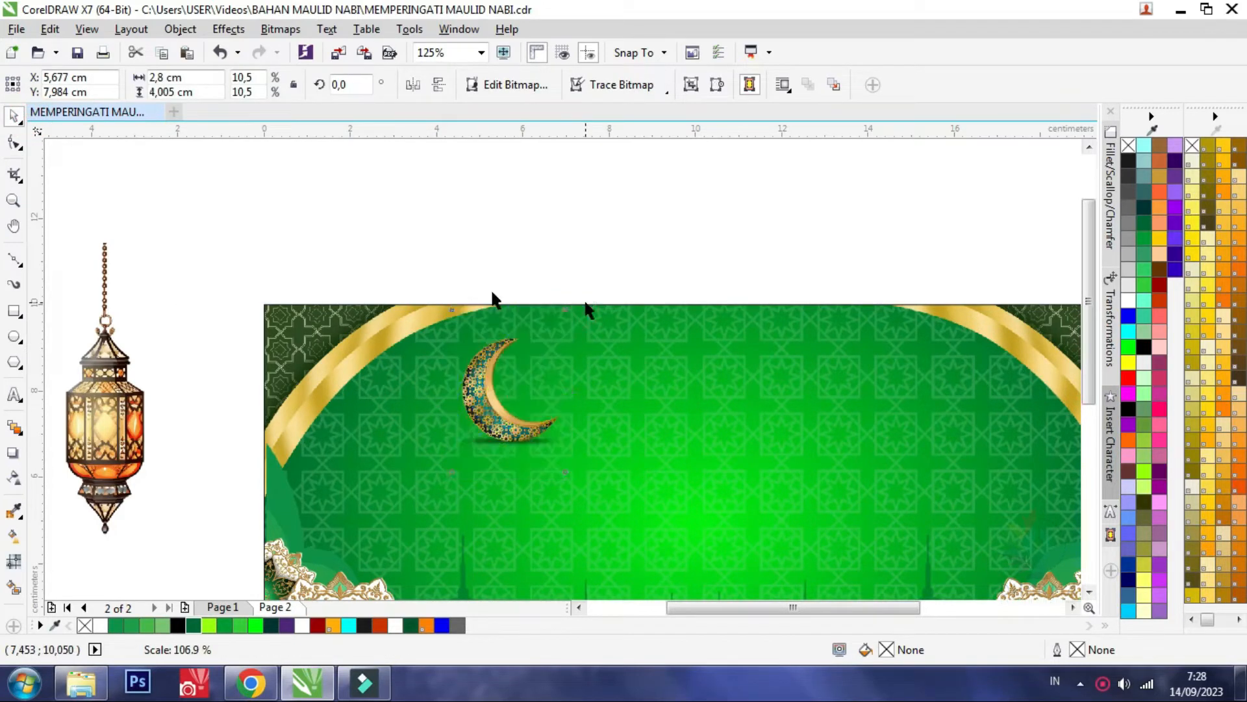
click(24, 144)
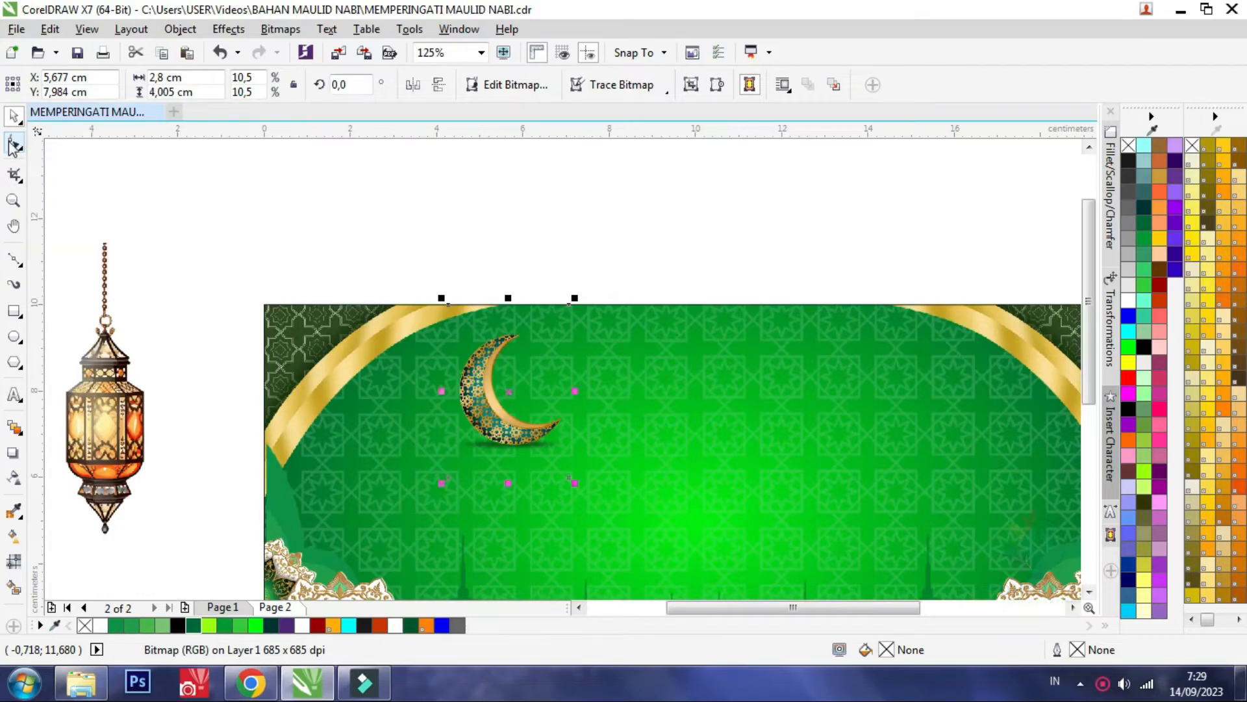
click(14, 144)
scroll(571, 302, up, 2)
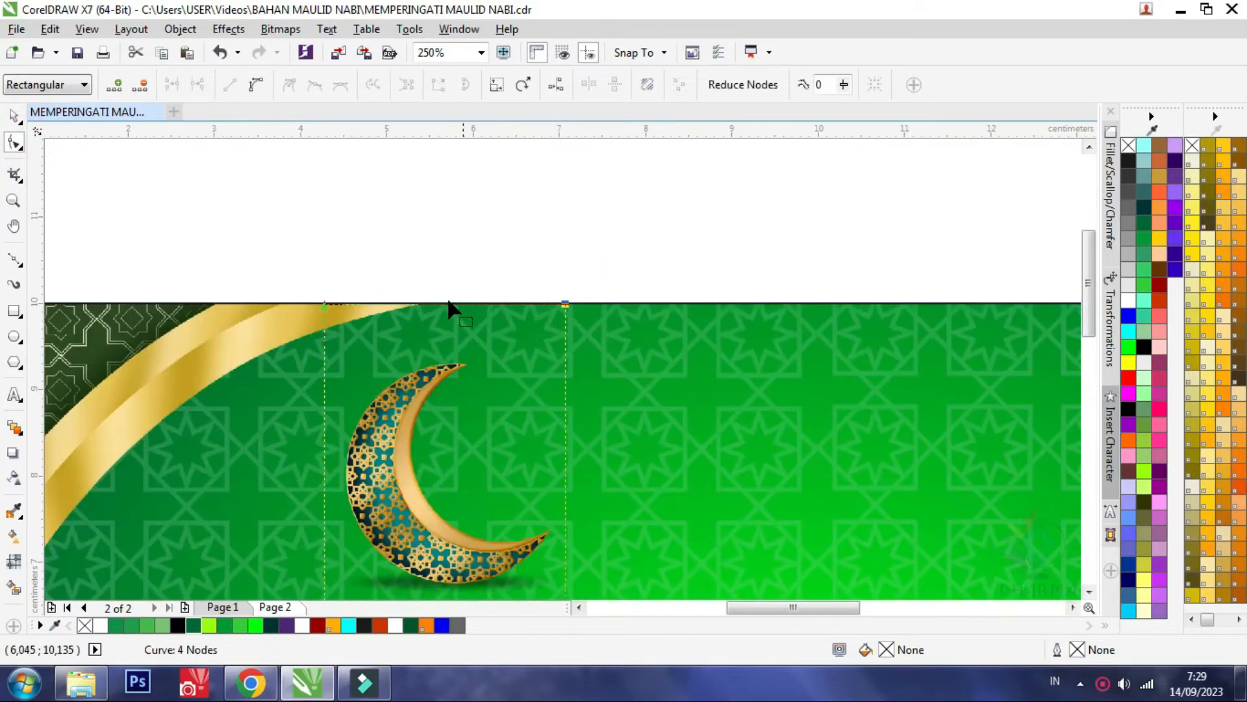
drag(439, 304, 438, 345)
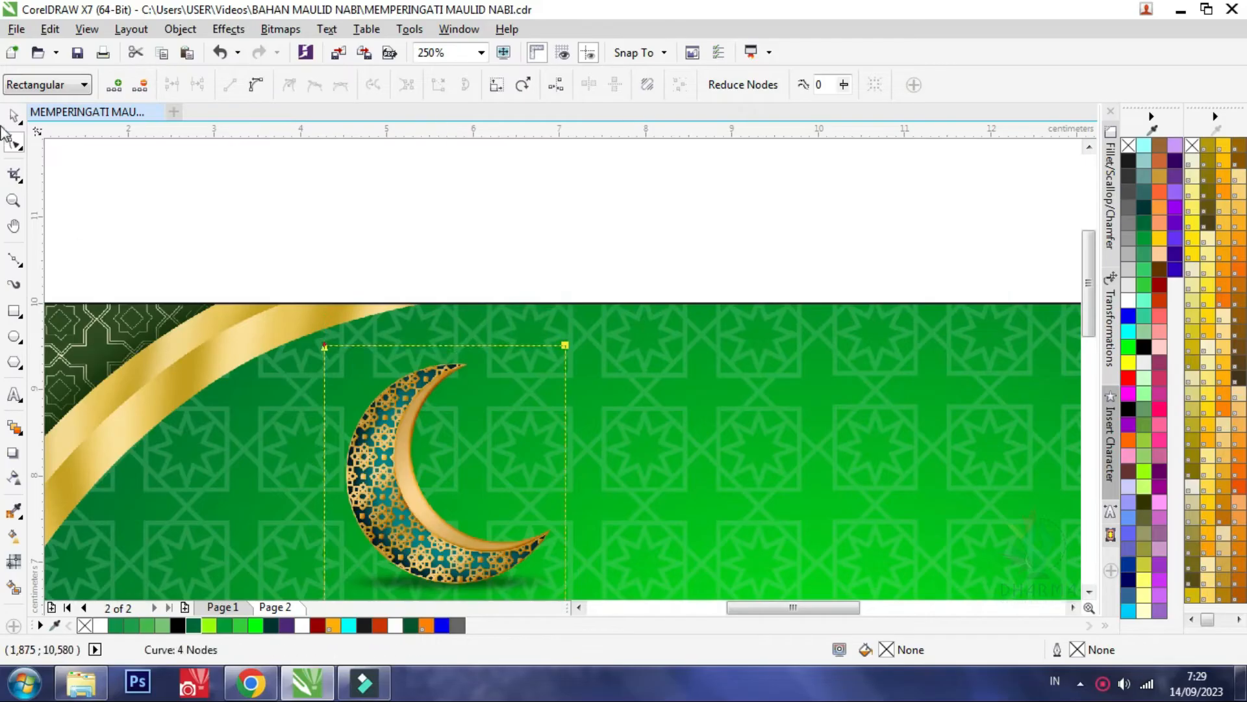
key(space)
Nudge the crescent slightly upward on the banner and deselect it
scroll(418, 238, down, 2)
scroll(425, 280, down, 2)
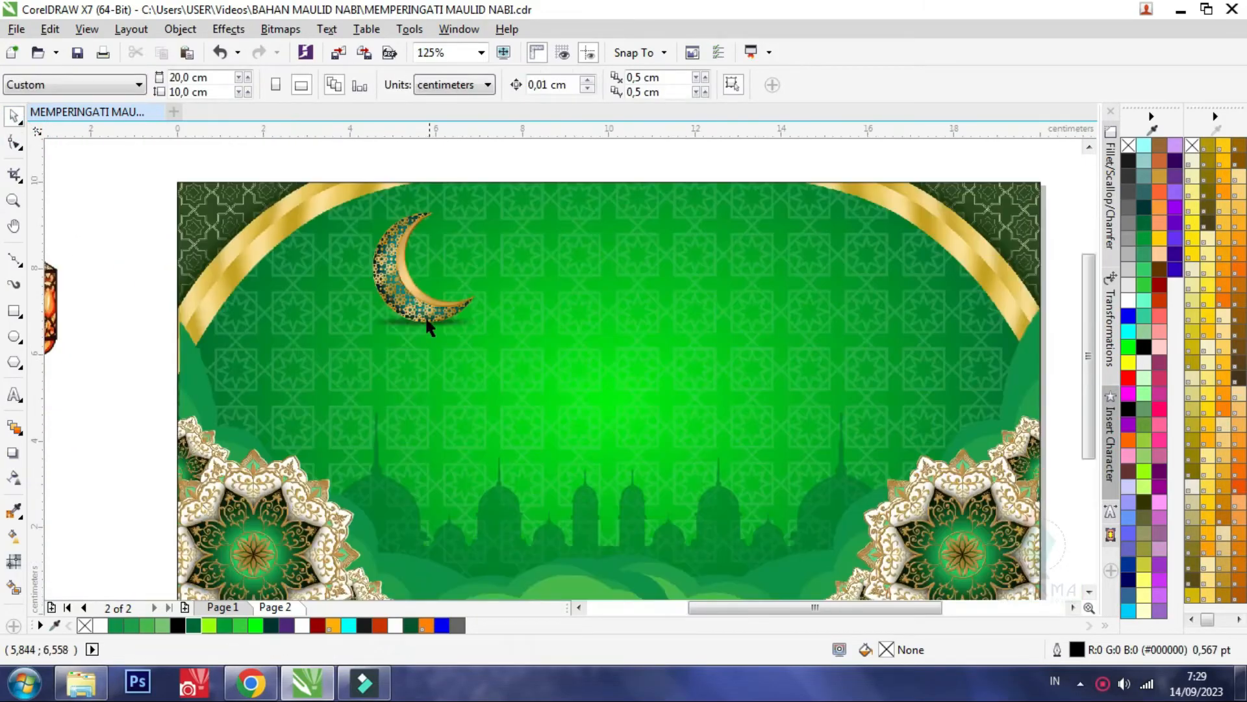
drag(416, 305, 414, 297)
scroll(411, 300, down, 4)
click(649, 223)
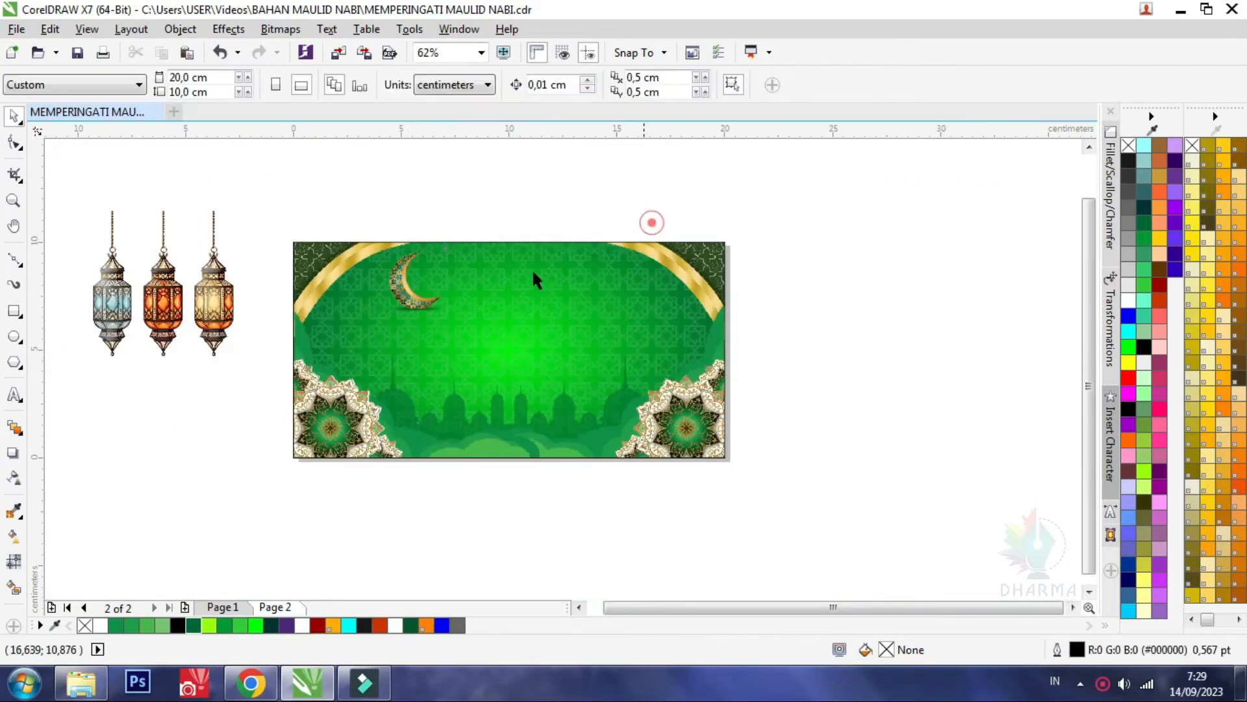
Examine how the lanterns are placed in the finished design on Page 1 and return to Page 2
click(200, 291)
click(14, 143)
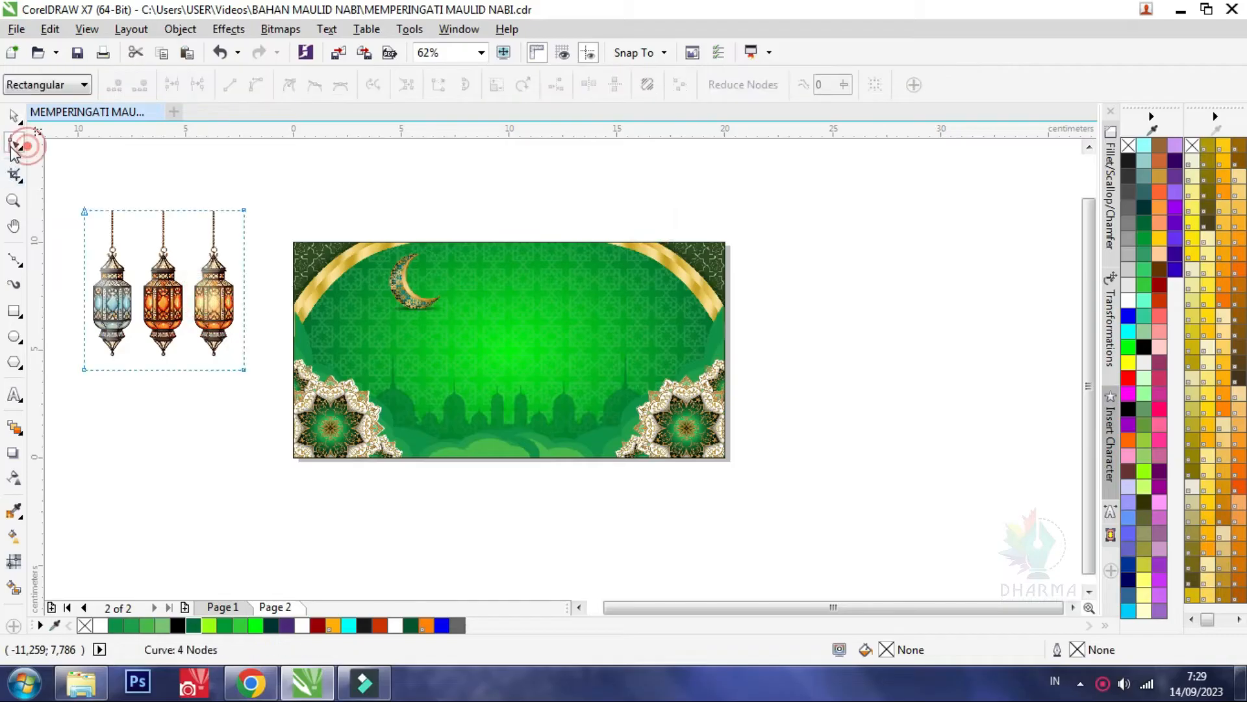
scroll(343, 299, down, 1)
scroll(279, 276, up, 1)
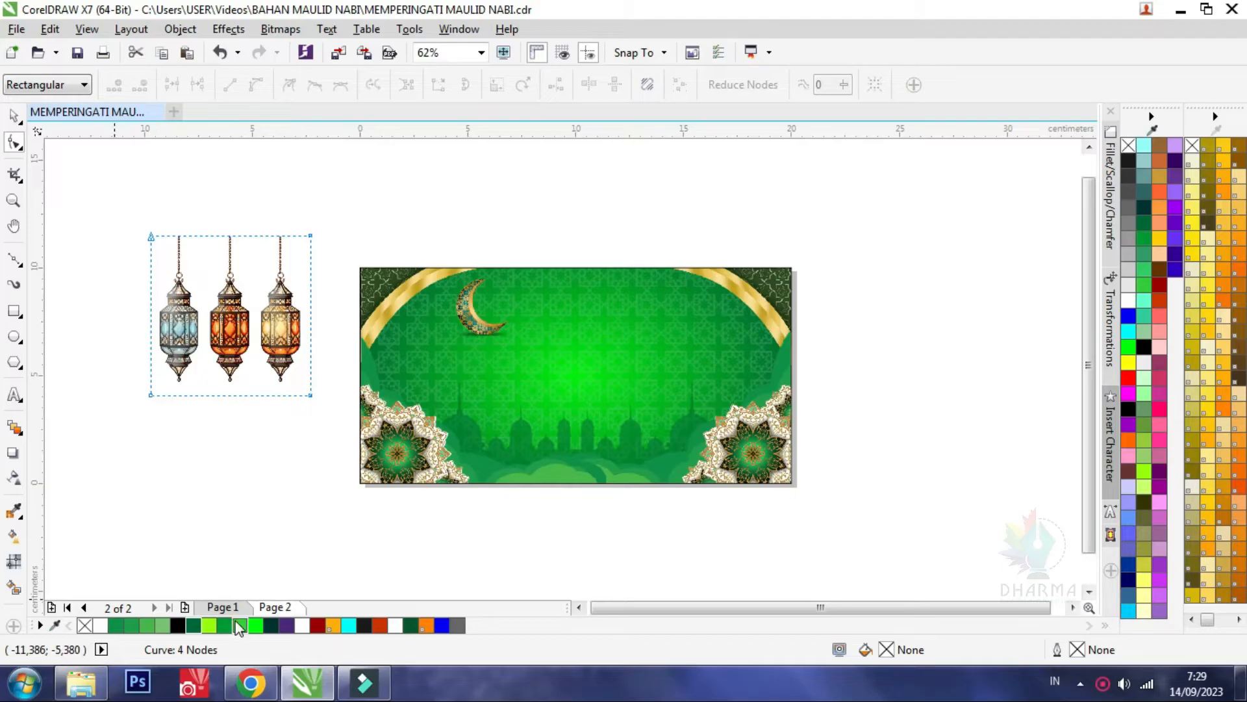
click(219, 607)
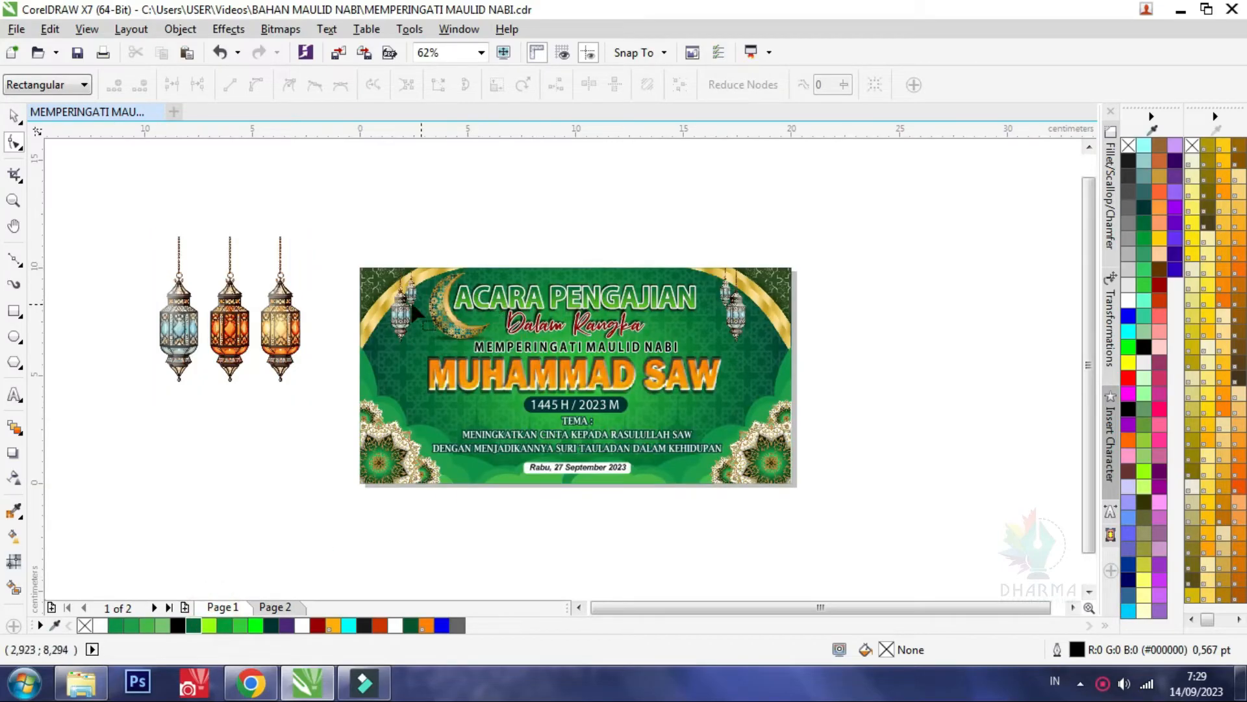
scroll(708, 335, up, 1)
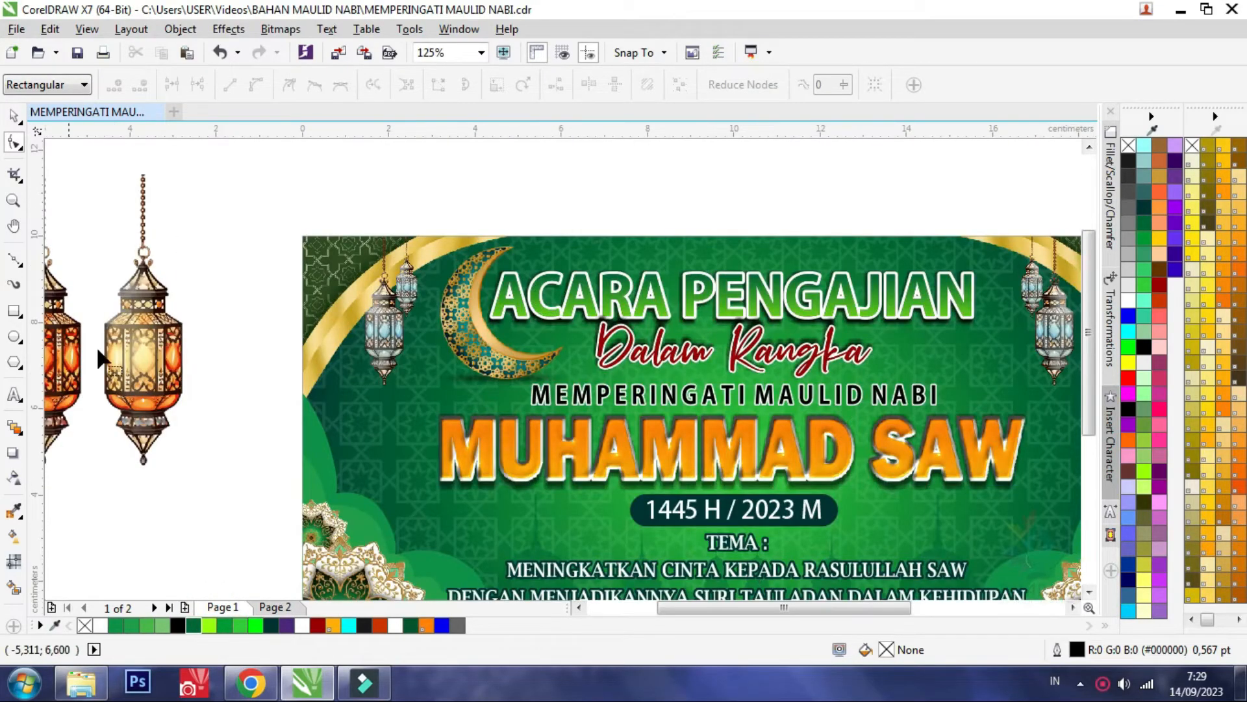
scroll(682, 204, down, 1)
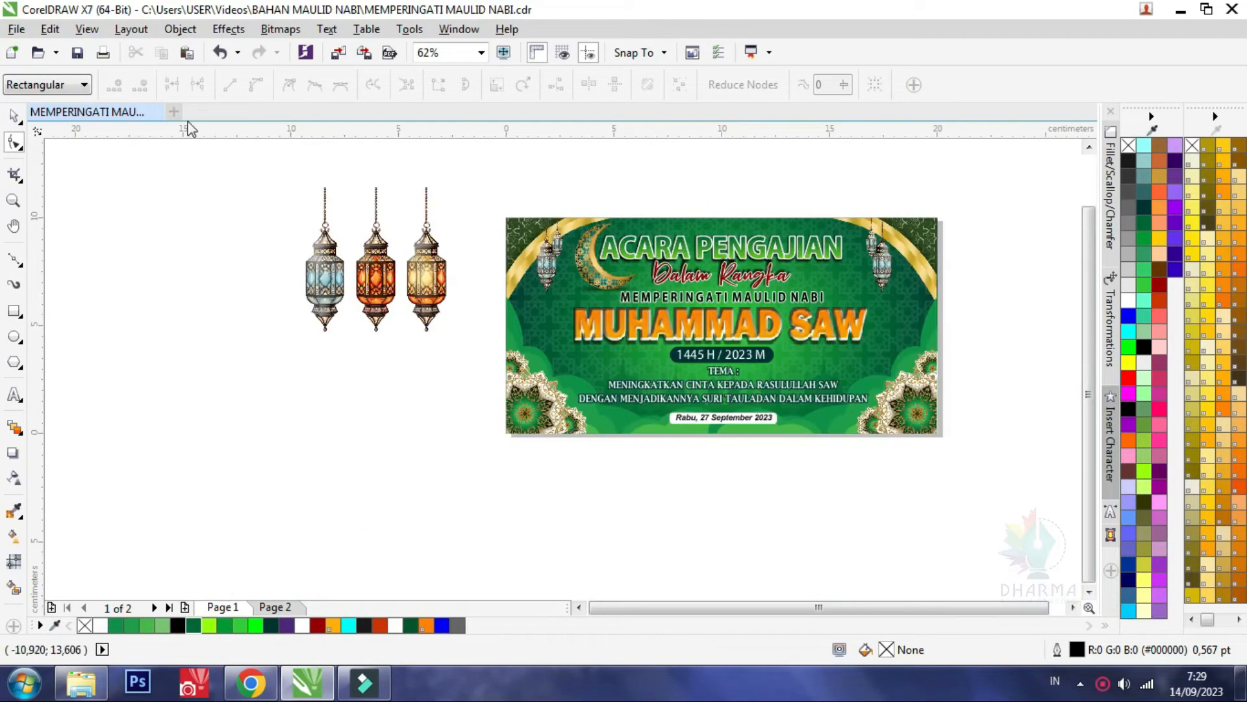
click(270, 607)
Crop the three-lantern image with the Shape tool so that only the blue lantern remains
scroll(455, 240, up, 1)
click(396, 433)
scroll(392, 450, down, 1)
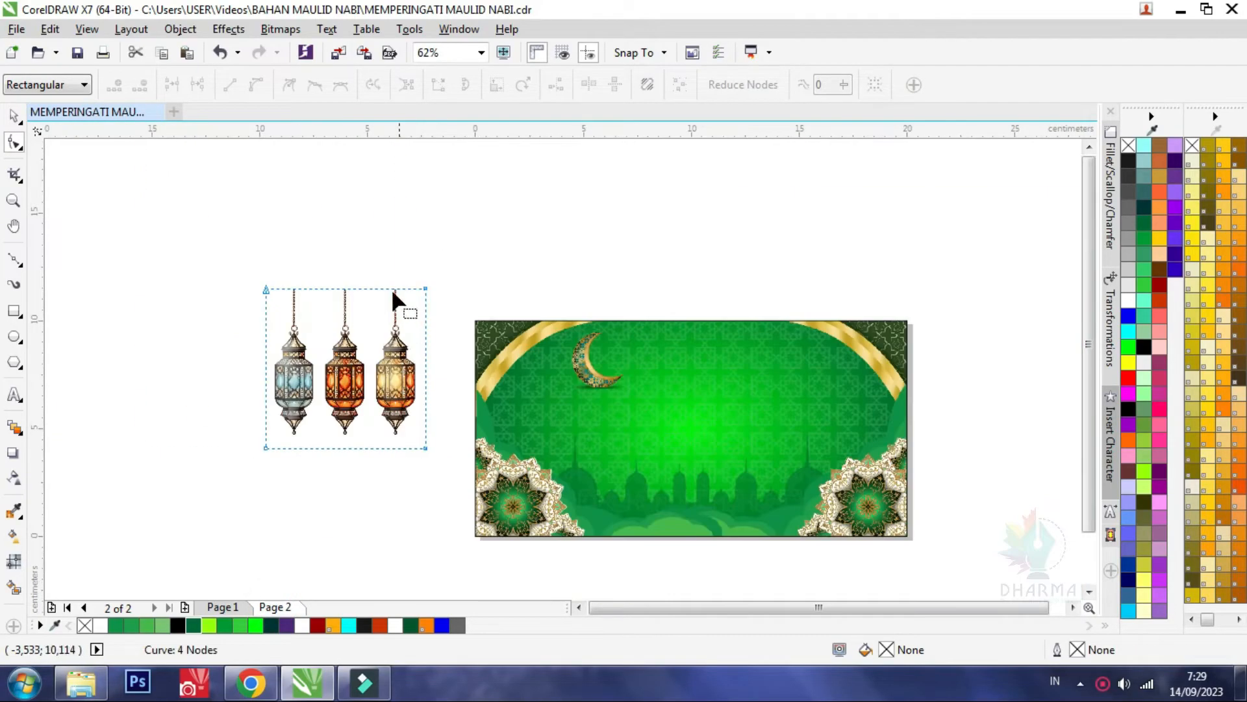
drag(383, 249, 452, 473)
scroll(486, 509, up, 1)
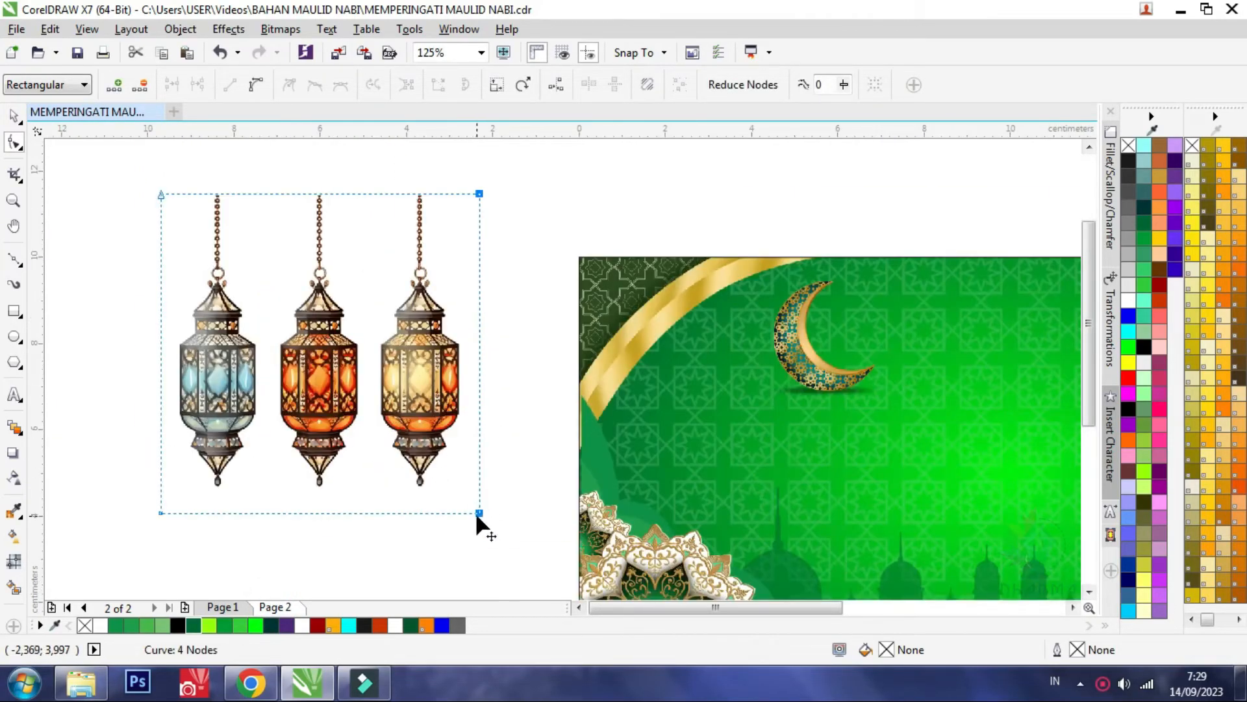
drag(479, 514, 259, 513)
Hang the blue lantern over the banner's upper-left gold arch and scale it to about 1.4 × 4.3 cm
click(13, 117)
drag(218, 338, 679, 360)
drag(729, 212, 685, 340)
drag(674, 454, 708, 362)
drag(688, 448, 679, 438)
scroll(657, 355, down, 1)
Add a smaller copy of the lantern, about 0.8 × 2.6 cm, beside the original and bring the larger one in front
scroll(599, 428, up, 2)
drag(501, 570, 555, 416)
drag(587, 335, 604, 330)
click(563, 440)
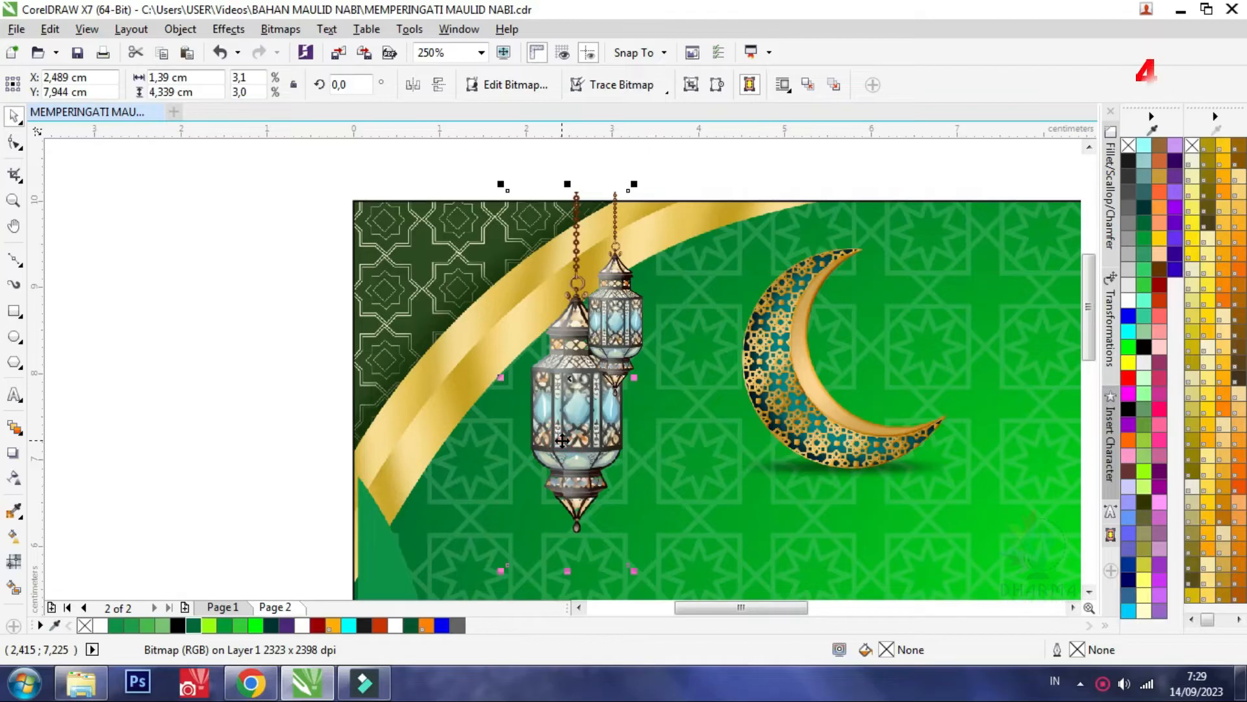
scroll(563, 441, down, 1)
scroll(603, 353, up, 1)
Shift the smaller lantern slightly further right of the larger one
click(587, 347)
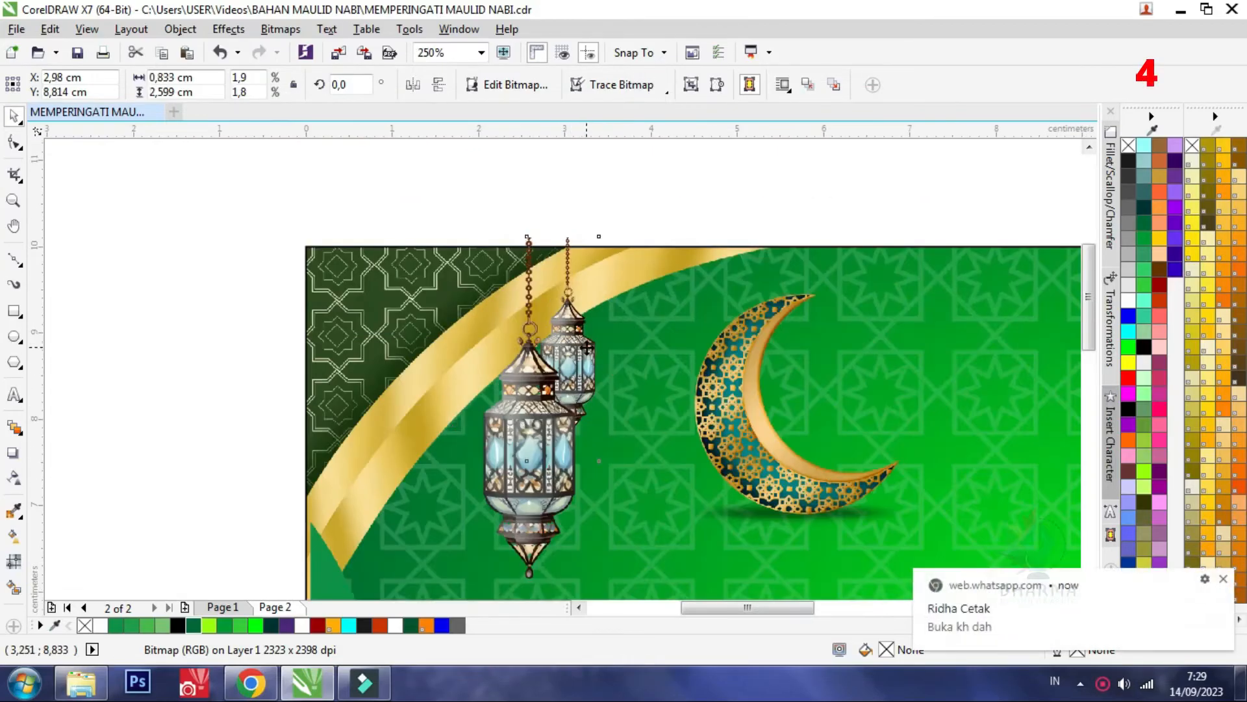
scroll(586, 344, up, 1)
mouse_move(586, 344)
mouse_down()
mouse_move(615, 344)
mouse_move(605, 353)
mouse_up()
scroll(605, 352, down, 1)
Mirror a copy of both lanterns to the banner's right side, group the copy and position it at about X 17.85 cm
shift+click(473, 472)
scroll(432, 405, down, 1)
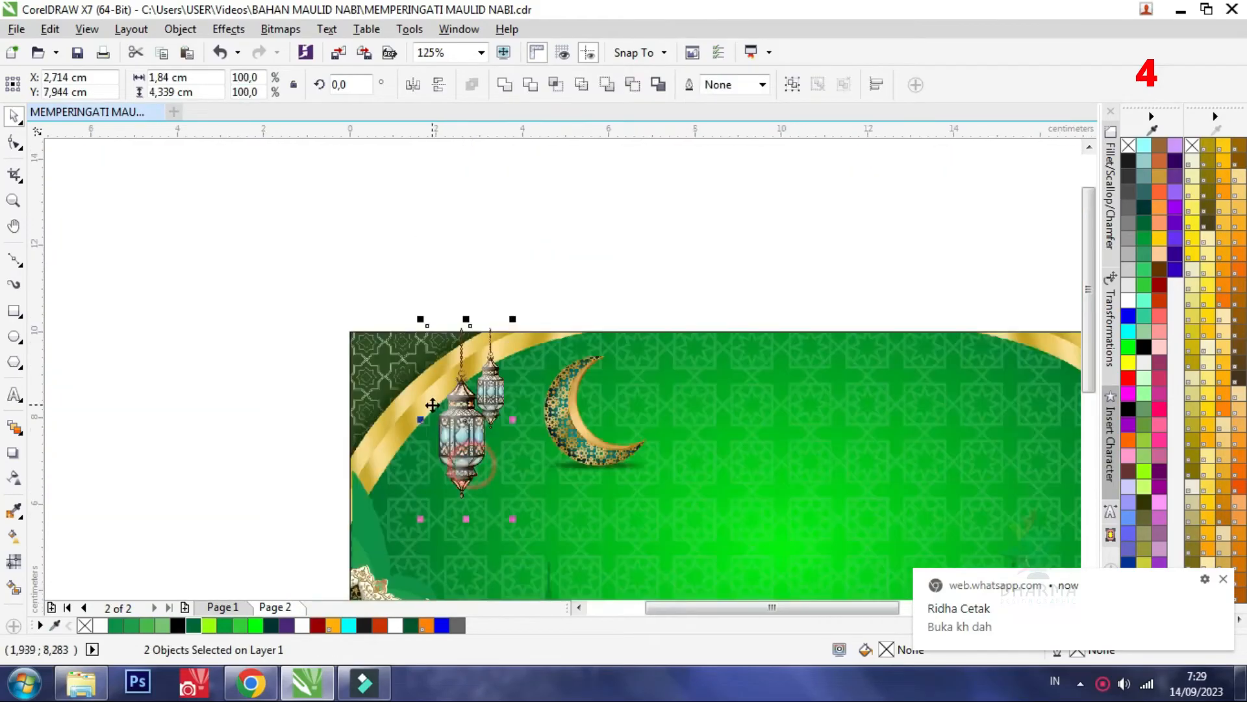
drag(419, 418, 833, 424)
click(786, 84)
scroll(504, 424, down, 1)
drag(667, 426, 820, 450)
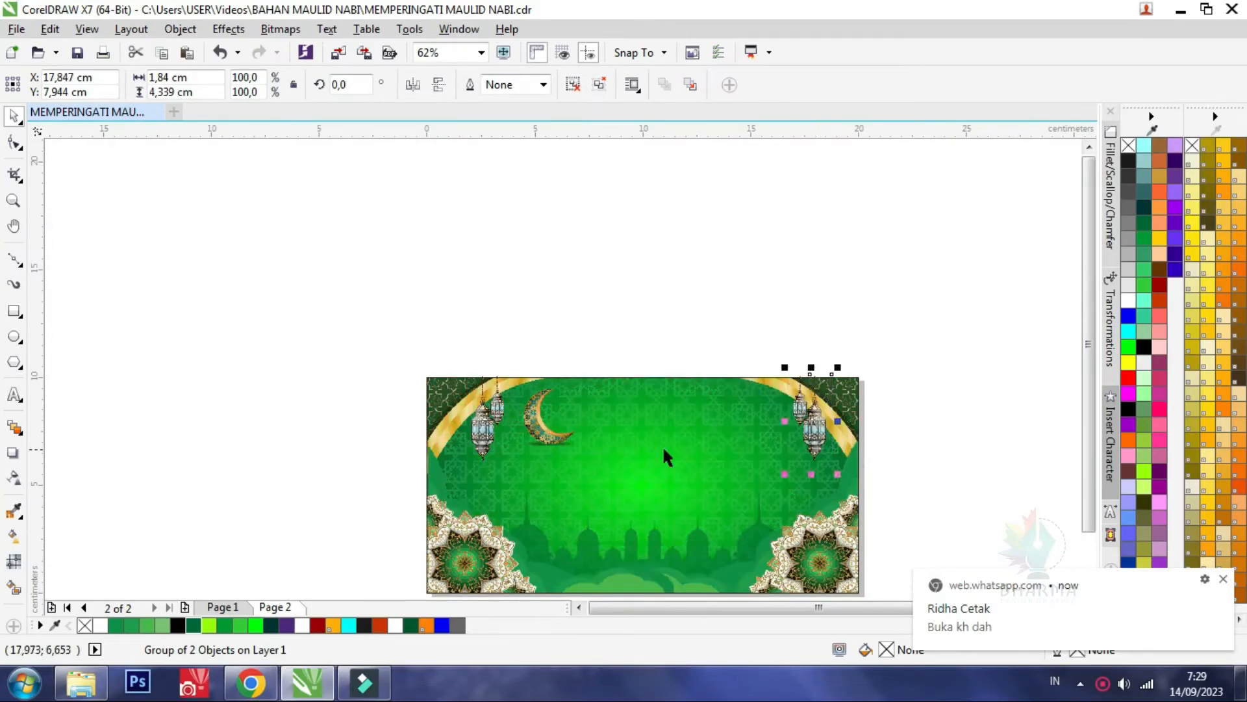
Group the two lanterns at the banner's upper left
shift+click(489, 432)
right_click(487, 433)
click(426, 323)
drag(392, 303, 529, 482)
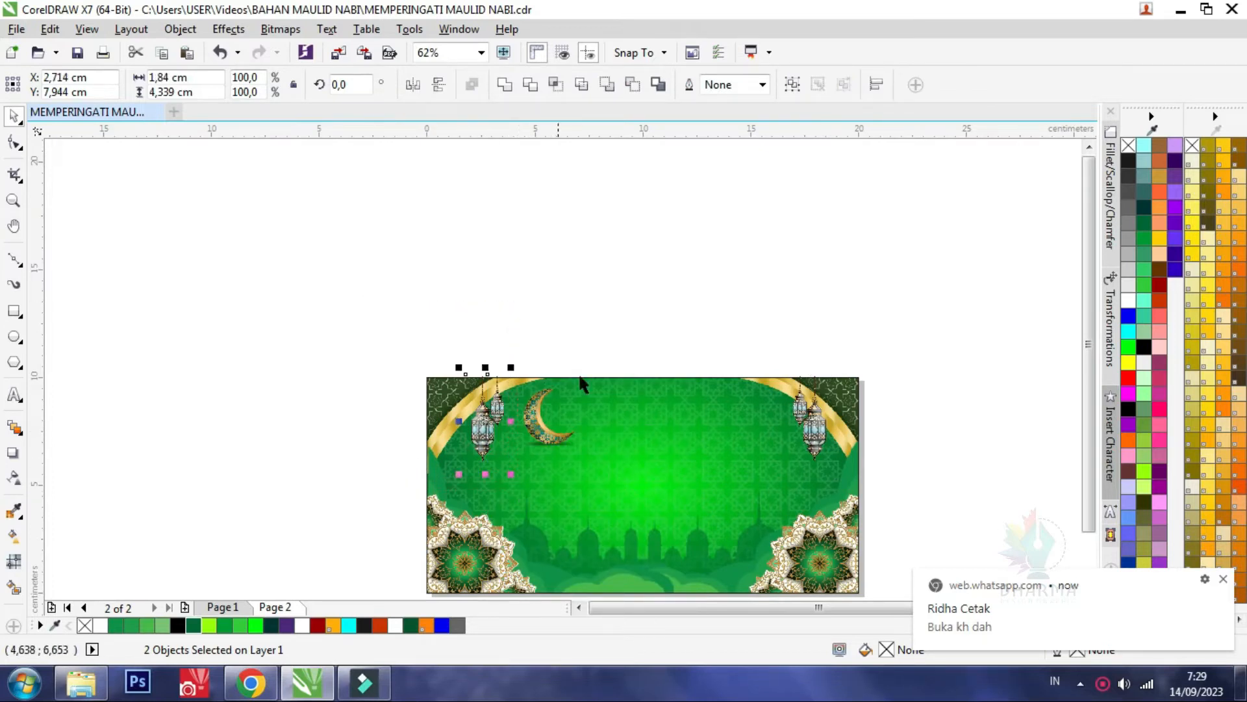
click(792, 84)
PowerClip both lantern groups inside the banner rectangle so their chains are trimmed at its upper edge
shift+click(820, 418)
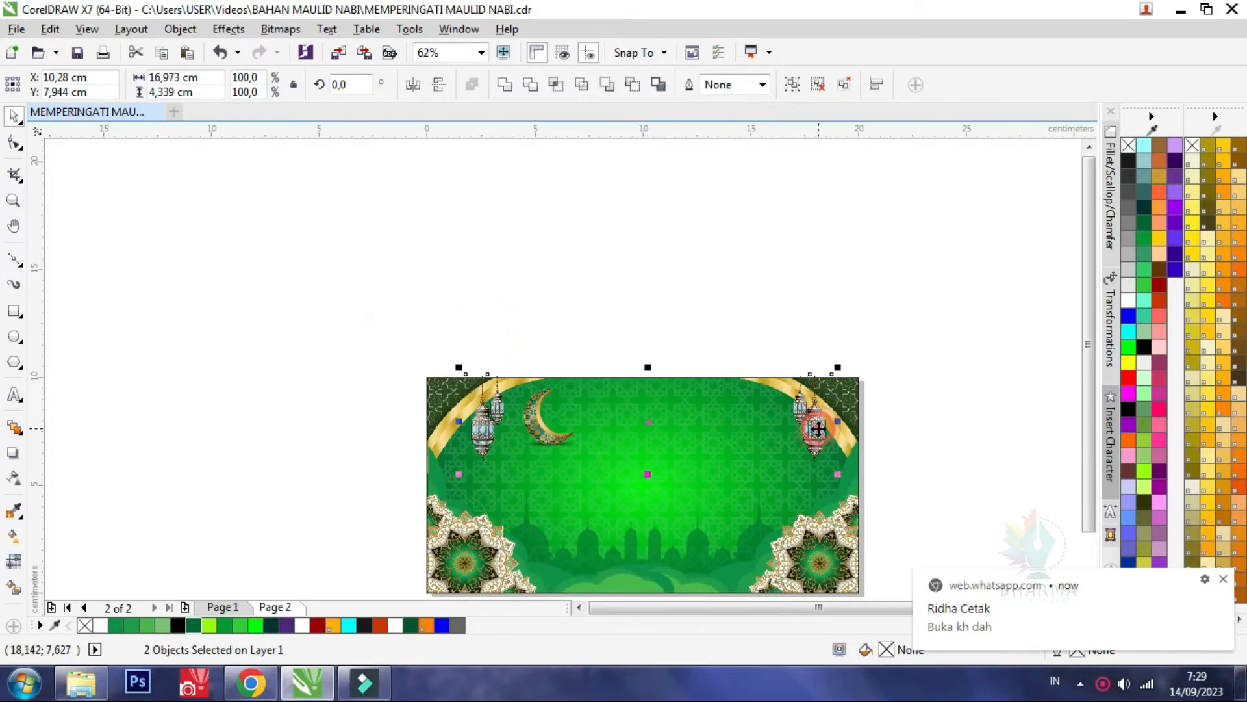
right_click(820, 423)
click(874, 221)
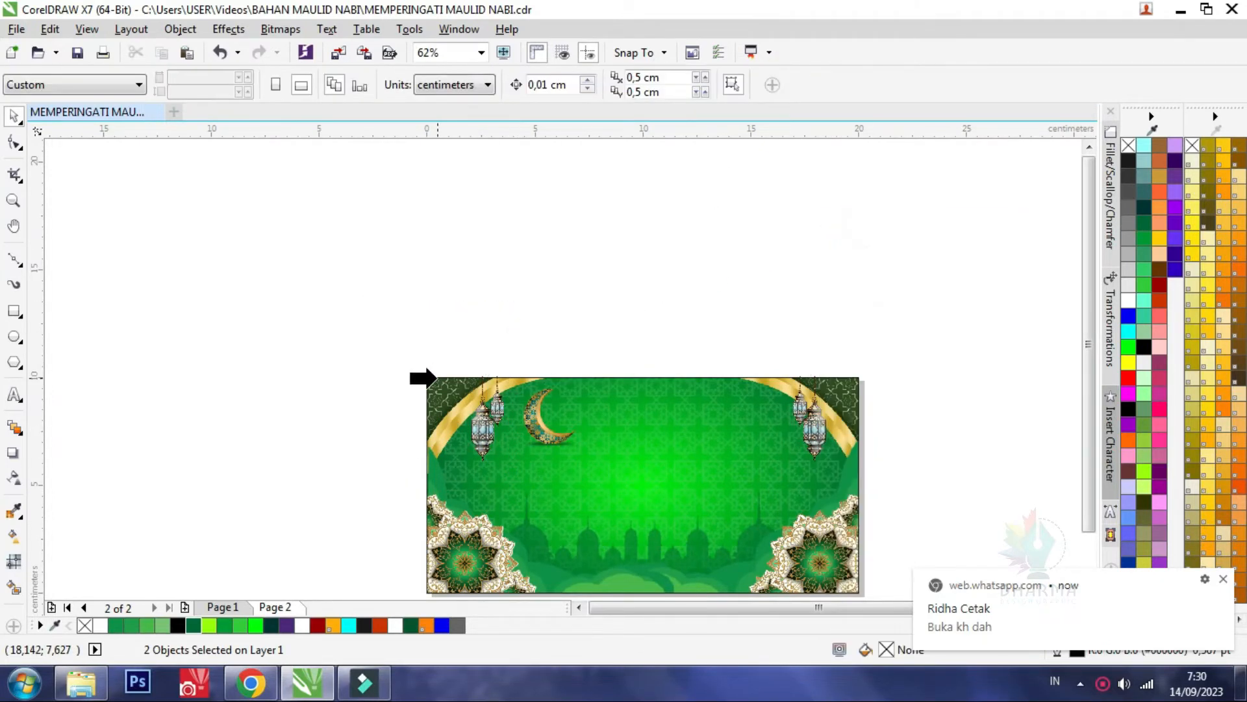
click(434, 377)
click(429, 322)
key(shift+F4)
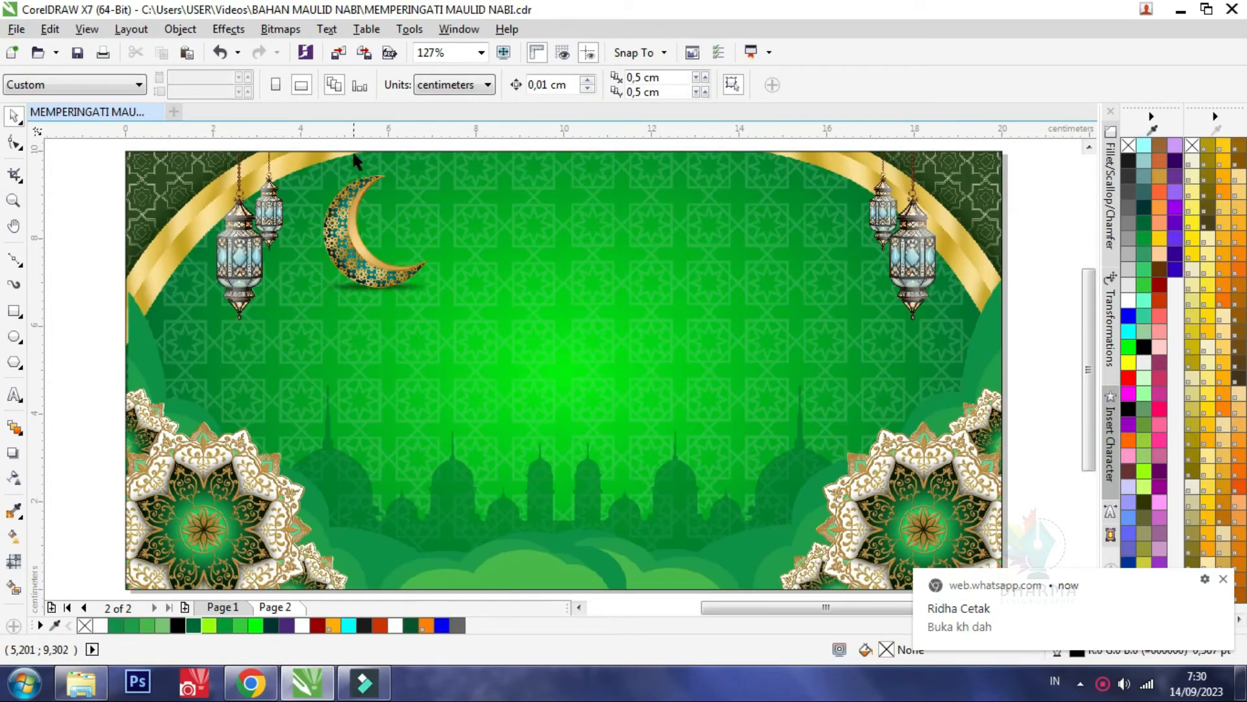
Examine the text layout and the ACARA PENGAJIAN heading styling on the finished Page 1 banner
click(230, 607)
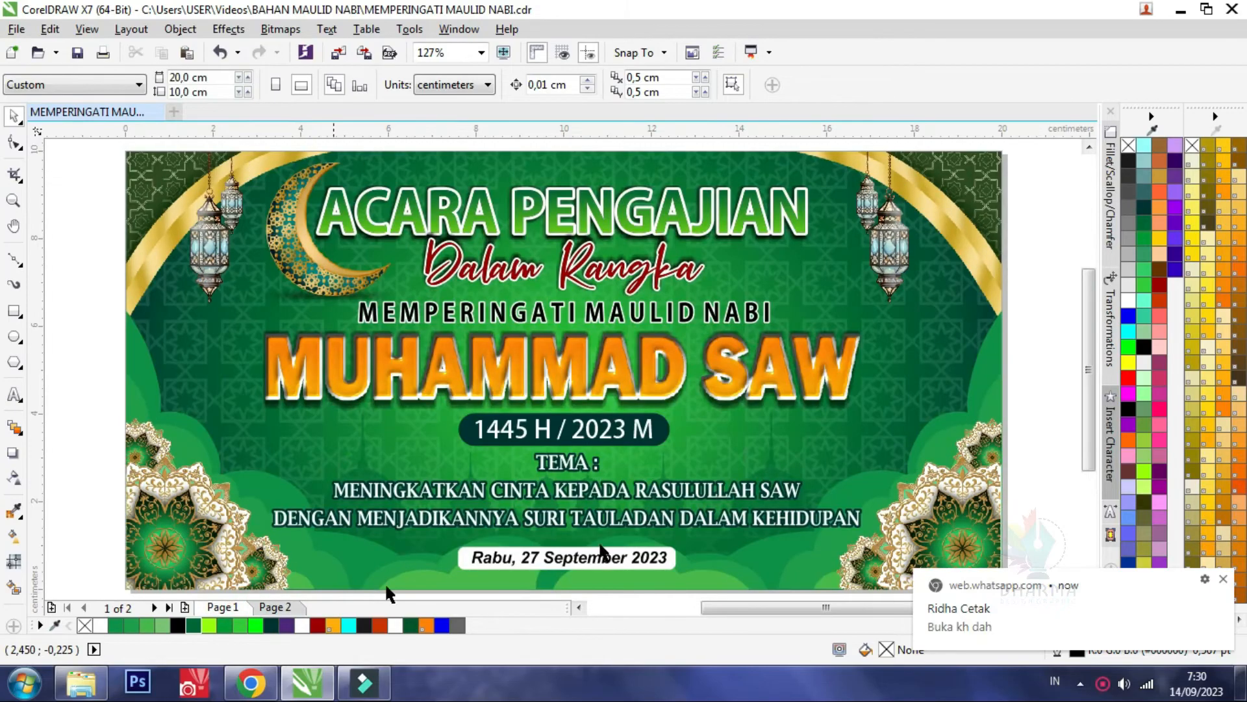
click(588, 525)
scroll(588, 525, down, 2)
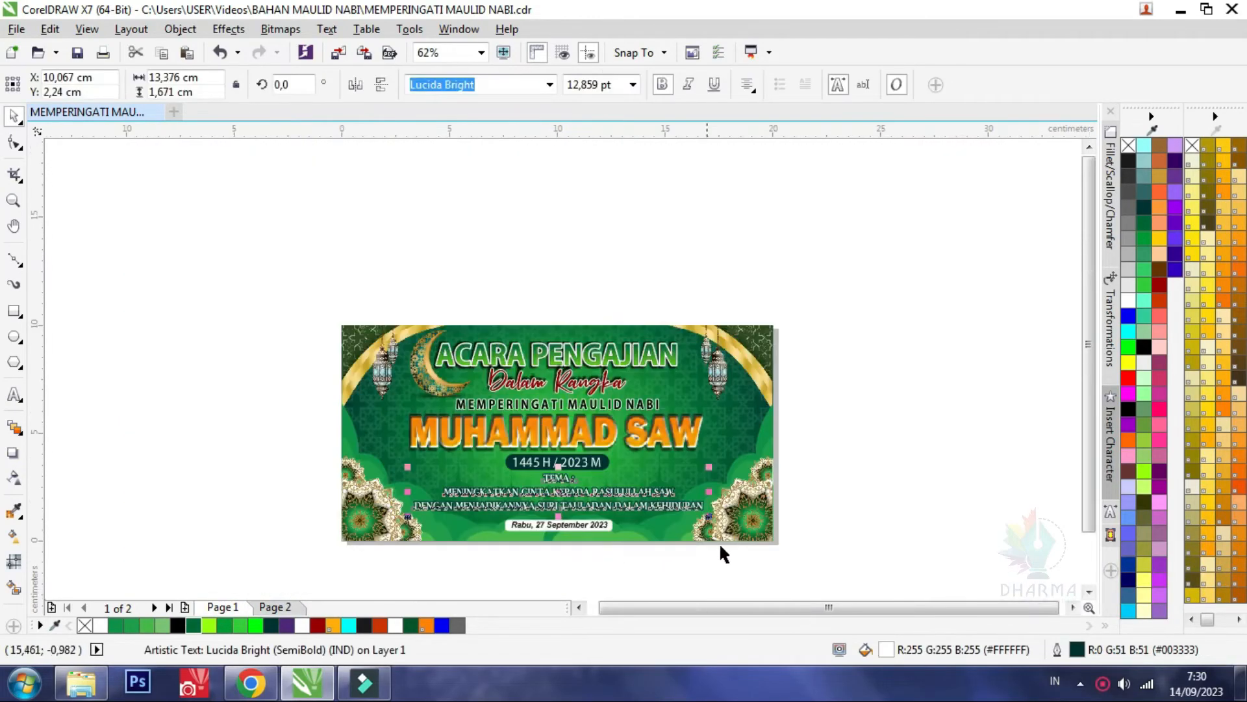
click(716, 565)
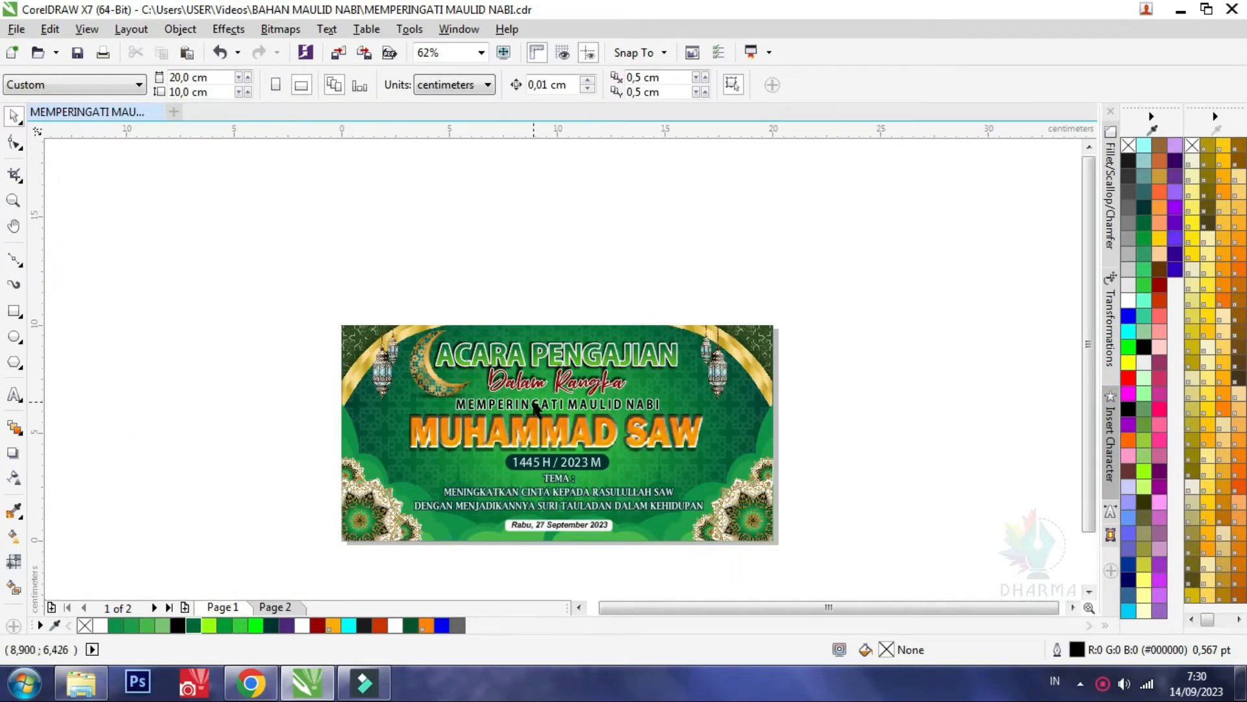
click(544, 359)
scroll(551, 364, up, 1)
scroll(408, 307, down, 1)
key(F4)
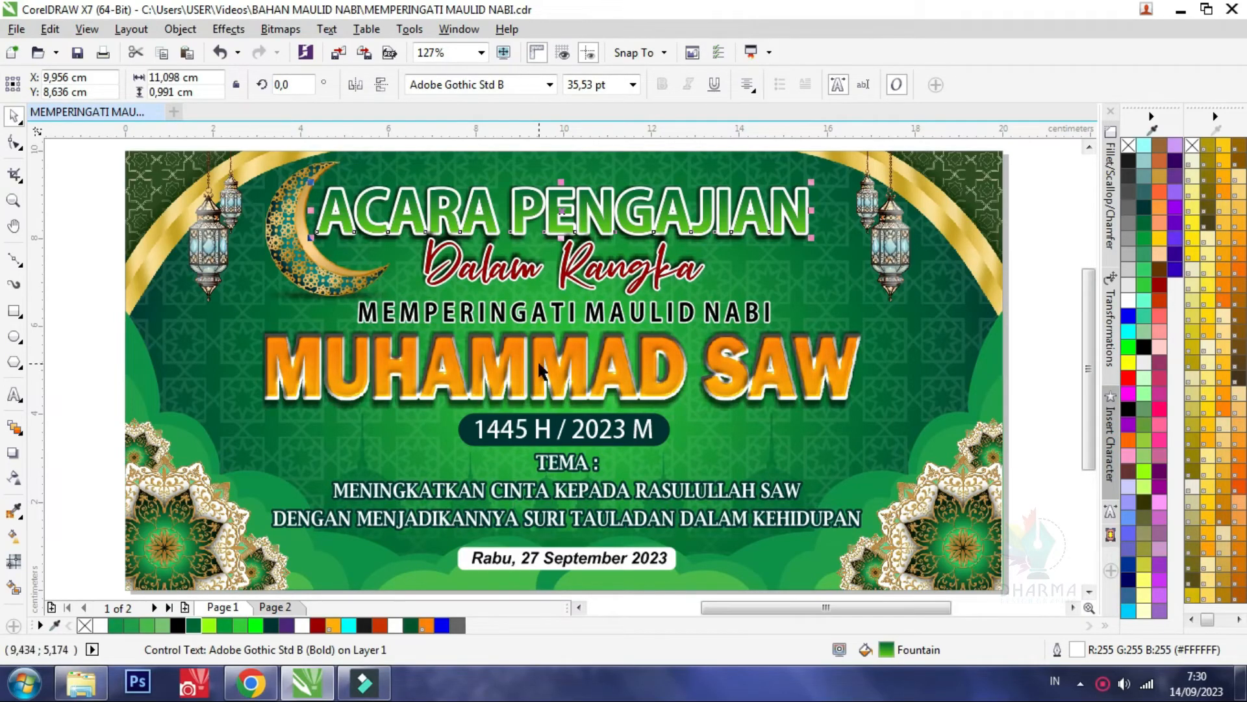
Add the artistic text "ACARA PENGAJIAN" beside the crescent on Page 2
click(275, 607)
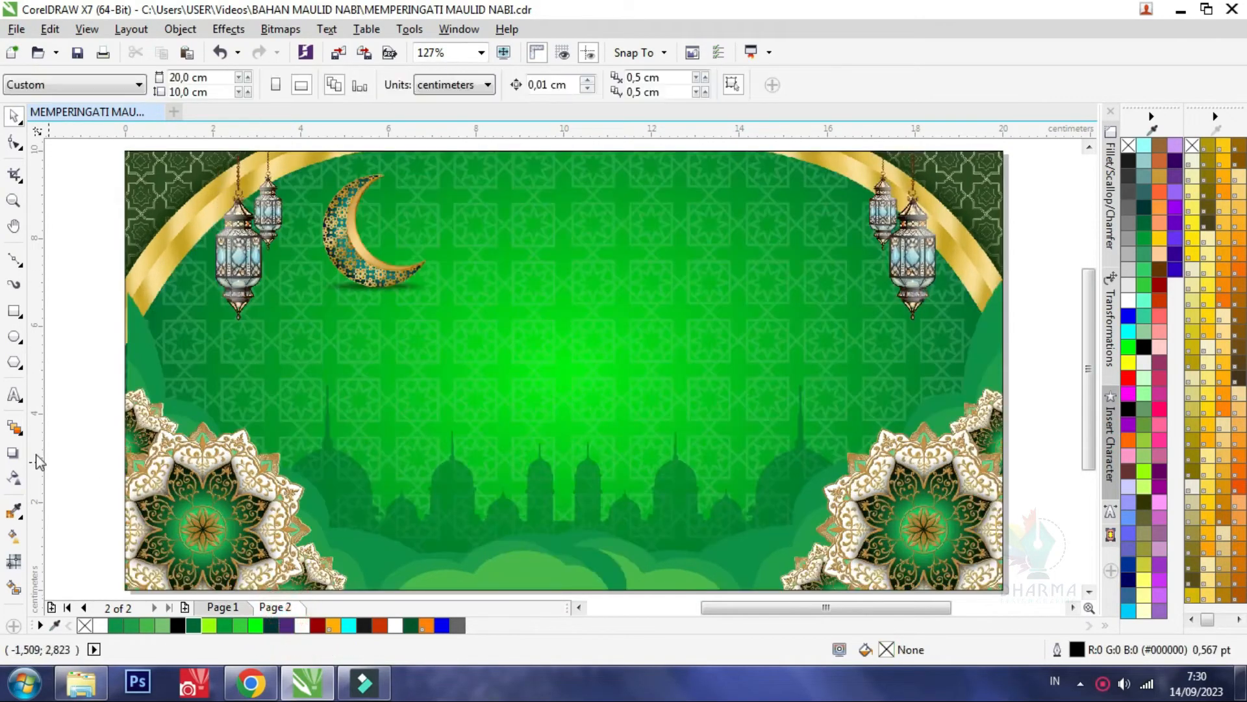
click(20, 397)
click(416, 239)
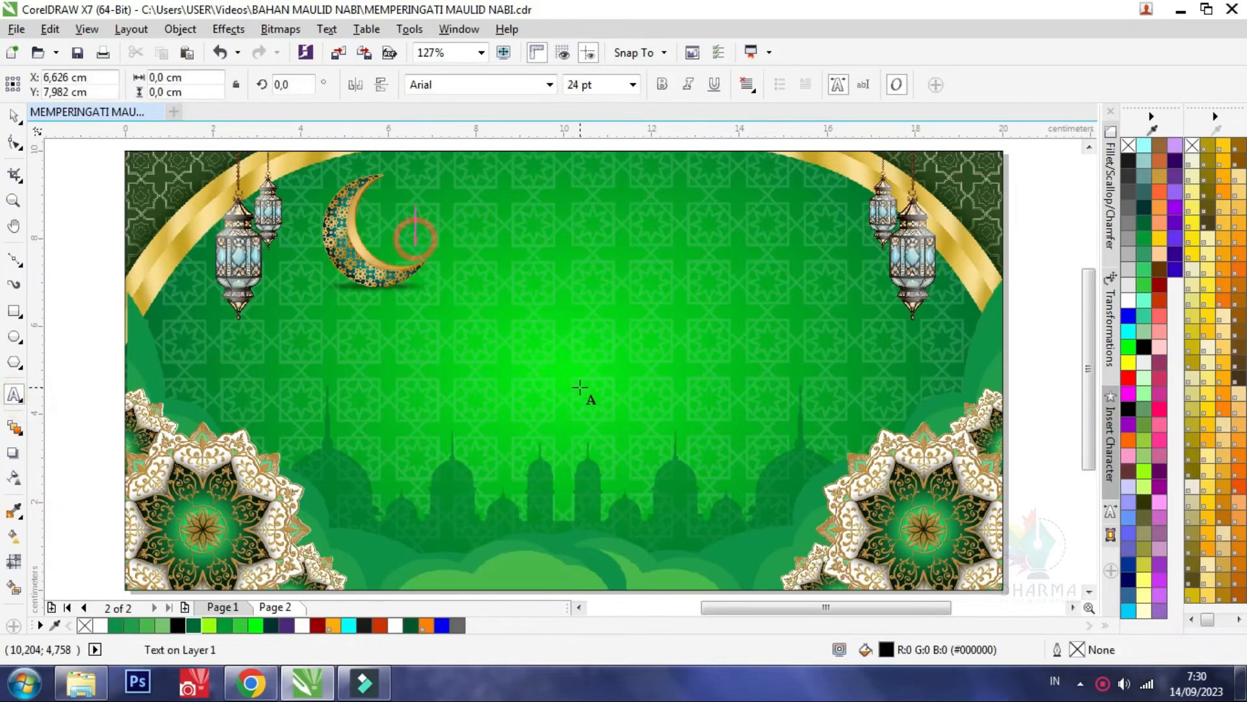
text(a)
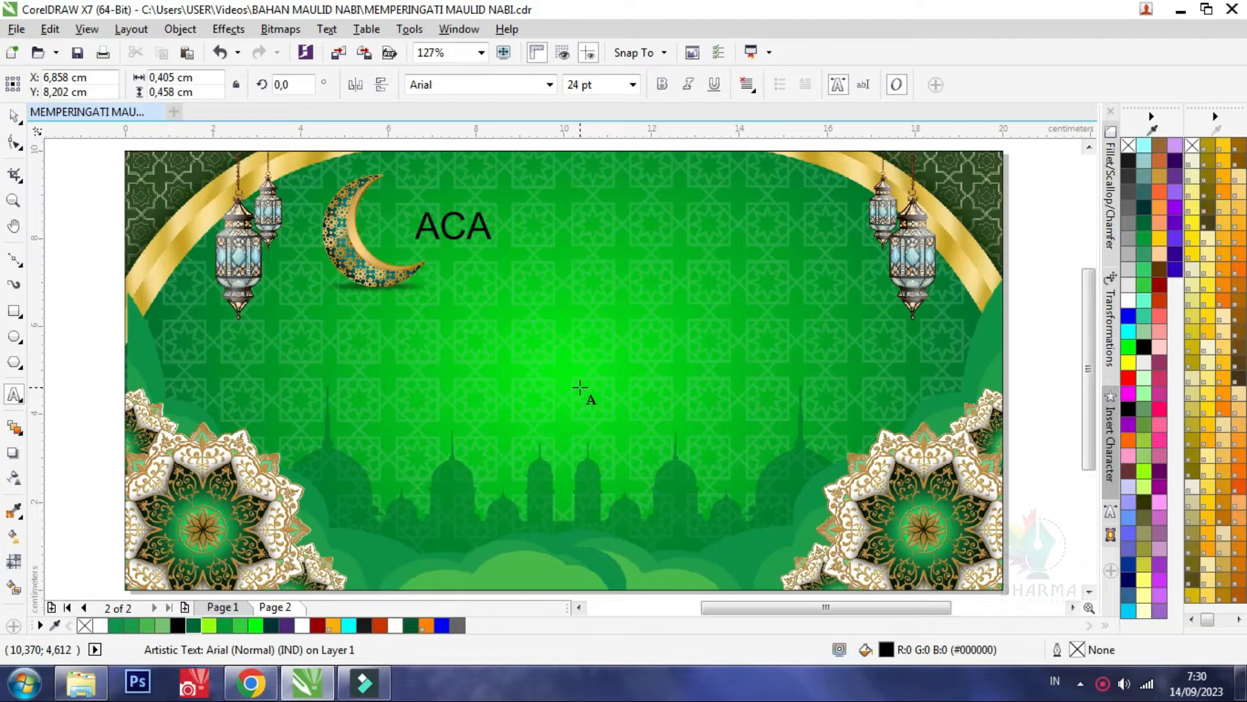
text(CARA PENGAJIAN)
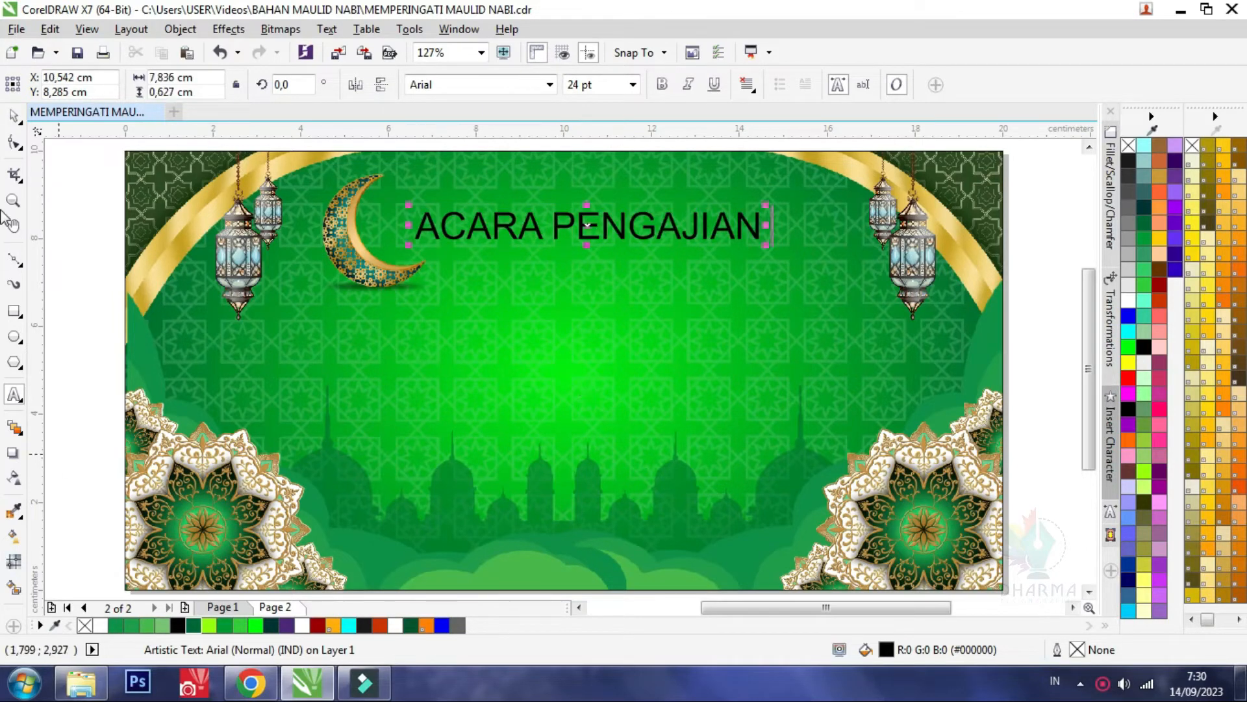
Set the ACARA PENGAJIAN heading in bold Tahoma and scale it up to about 28 pt
click(14, 116)
click(551, 85)
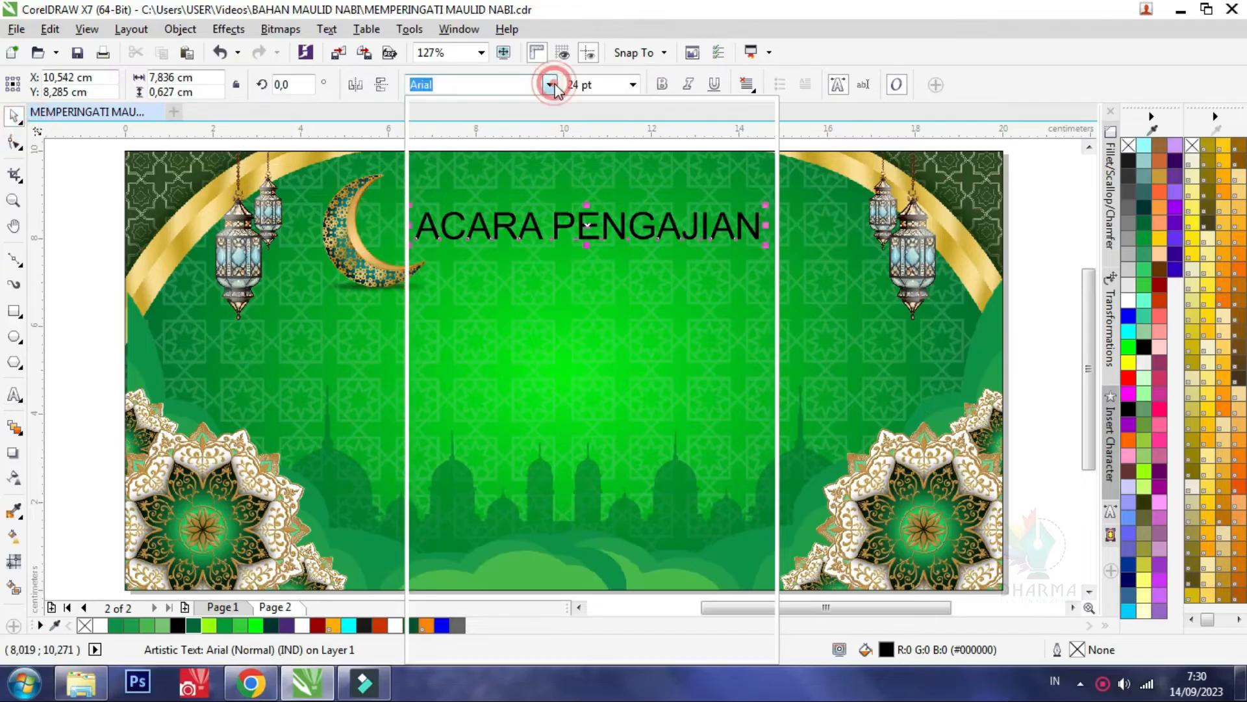
click(510, 139)
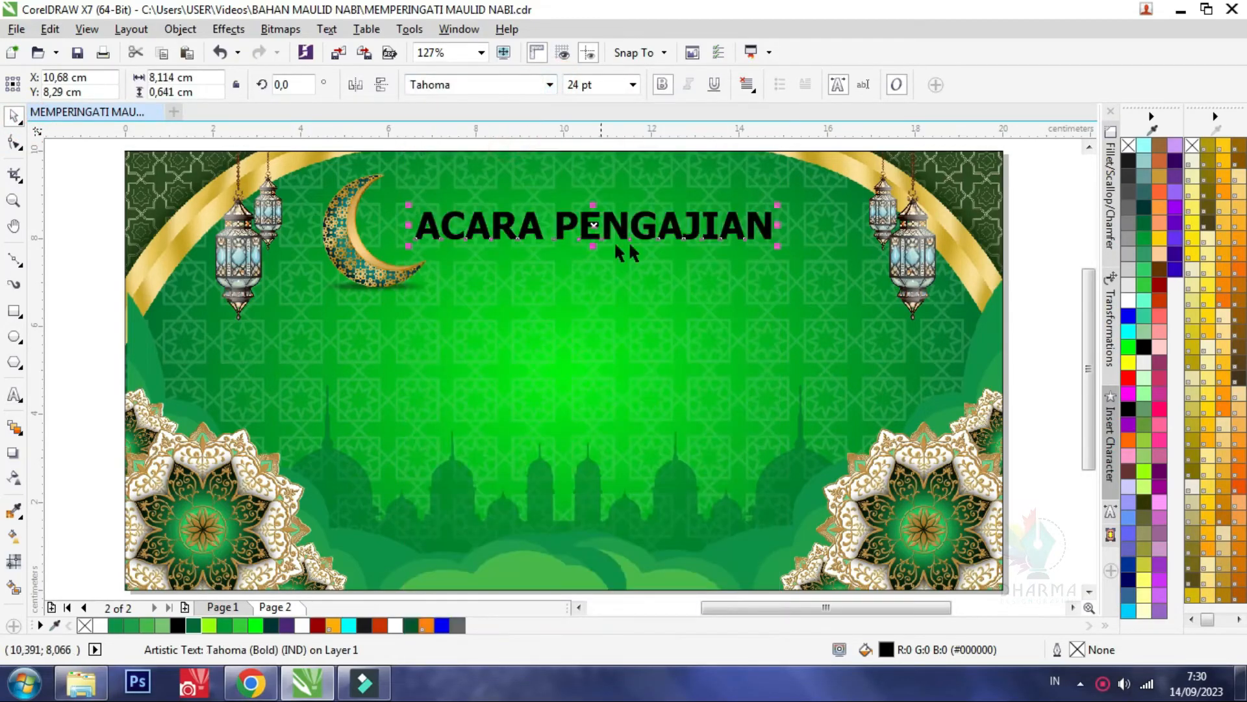
drag(780, 206, 809, 188)
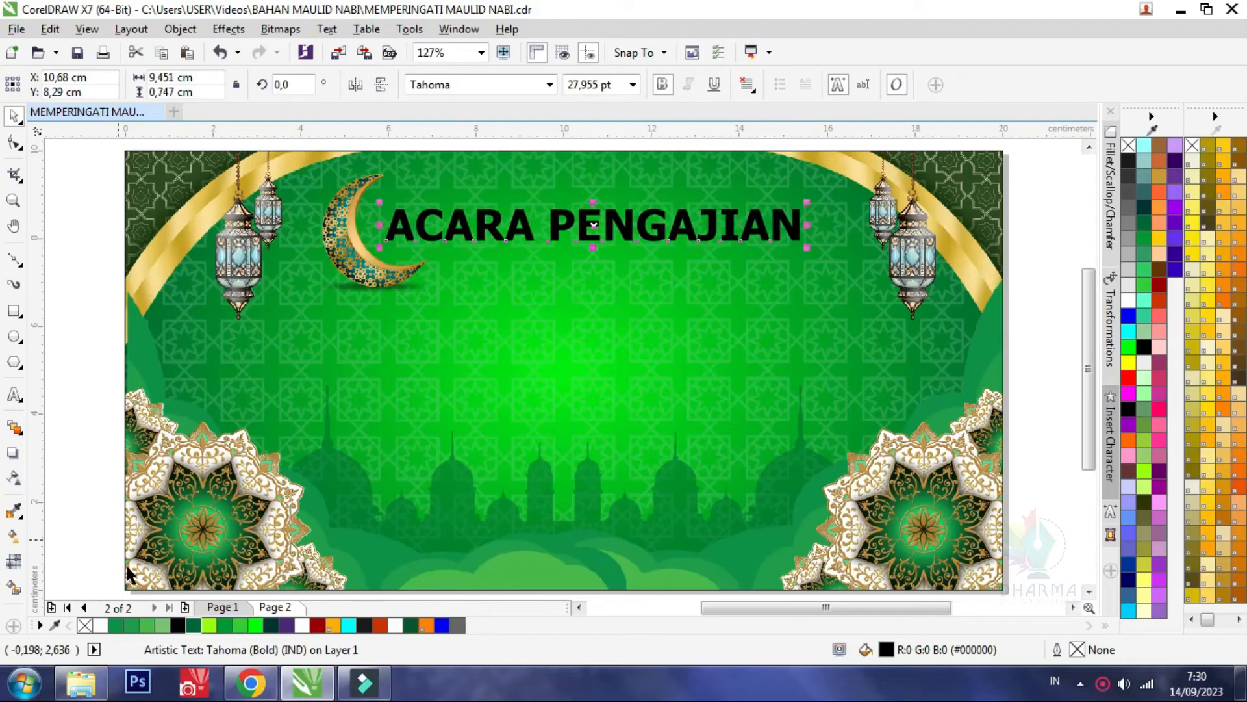
Copy the font name Adobe Gothic Std B from the Page 1 heading and apply it to the Page 2 heading
click(240, 607)
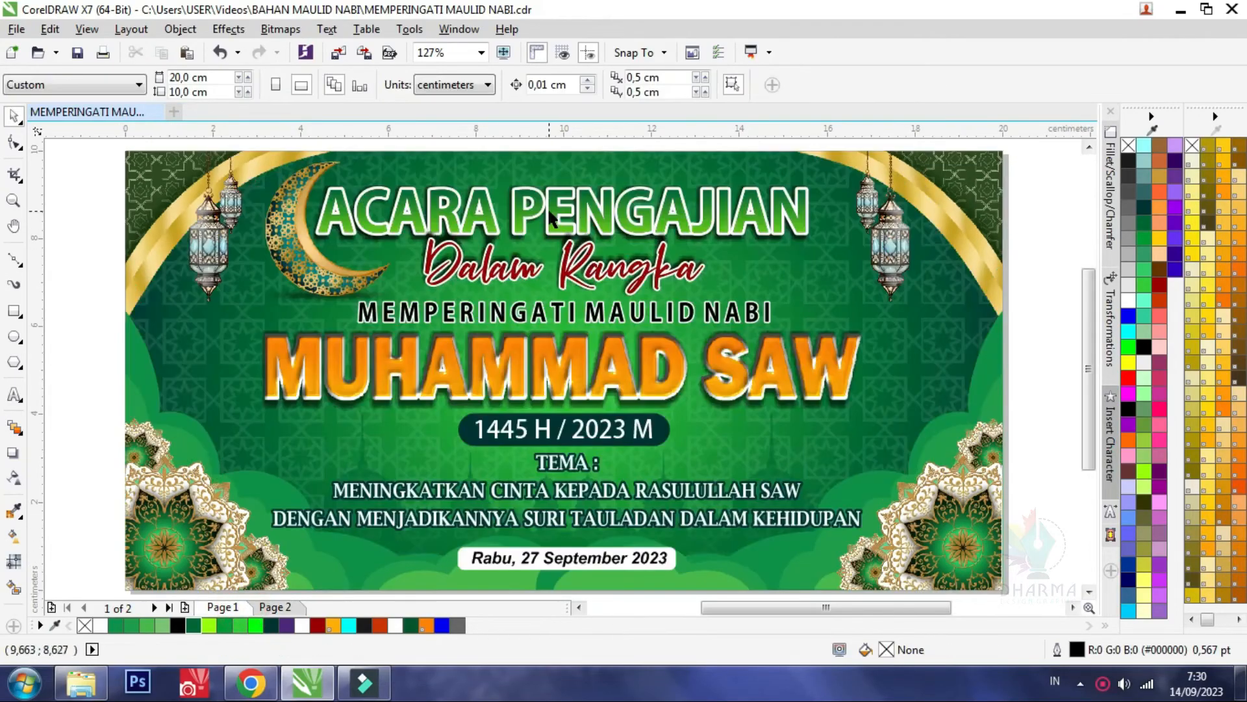
click(548, 208)
click(527, 86)
key(ctrl+c)
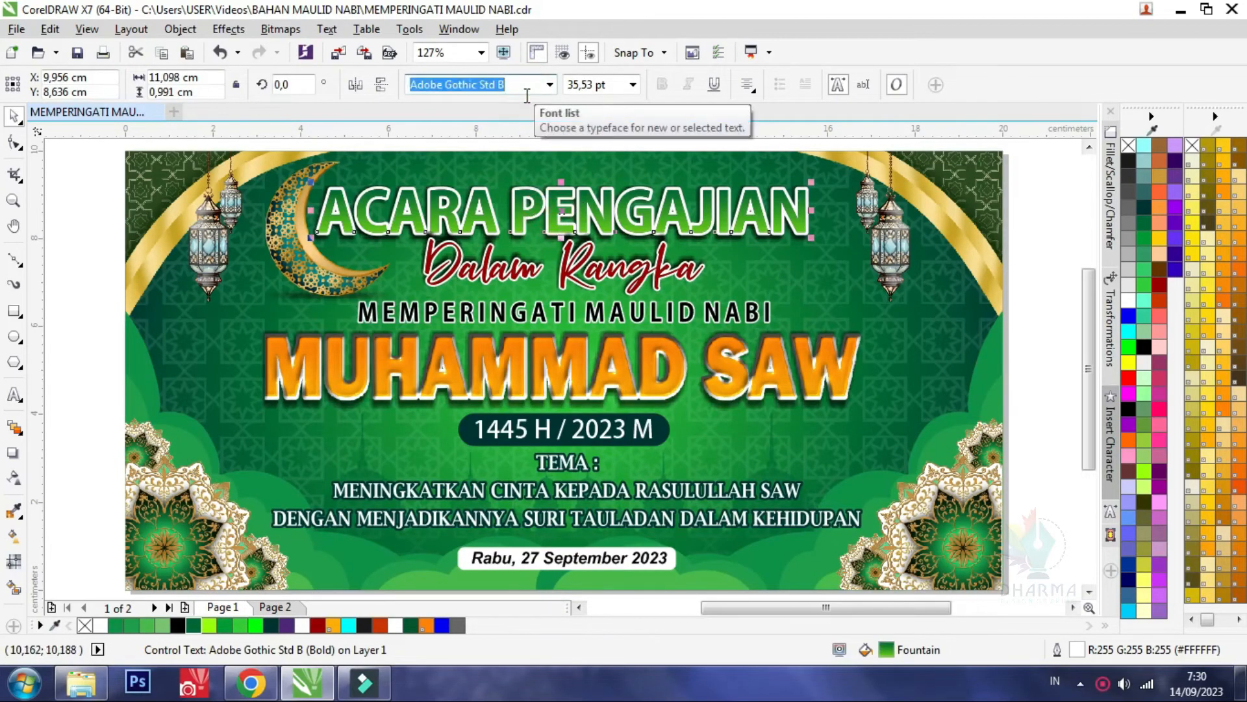
click(273, 608)
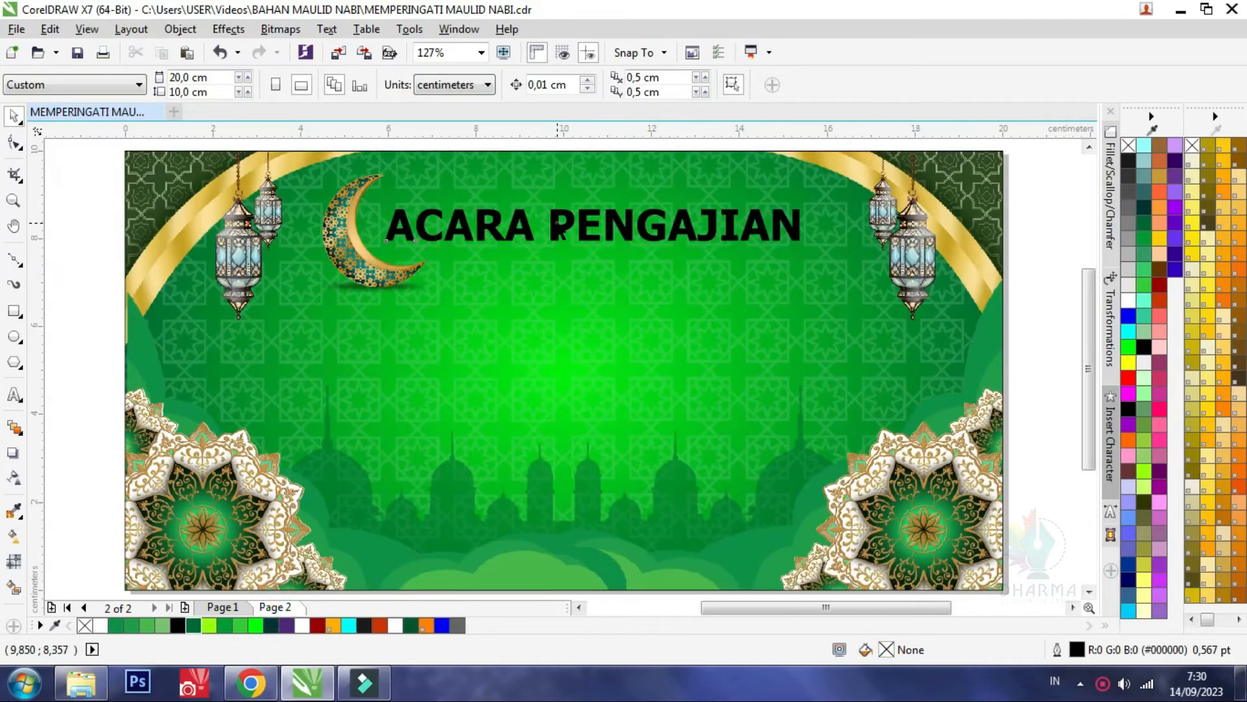
click(560, 228)
click(492, 86)
key(ctrl+v)
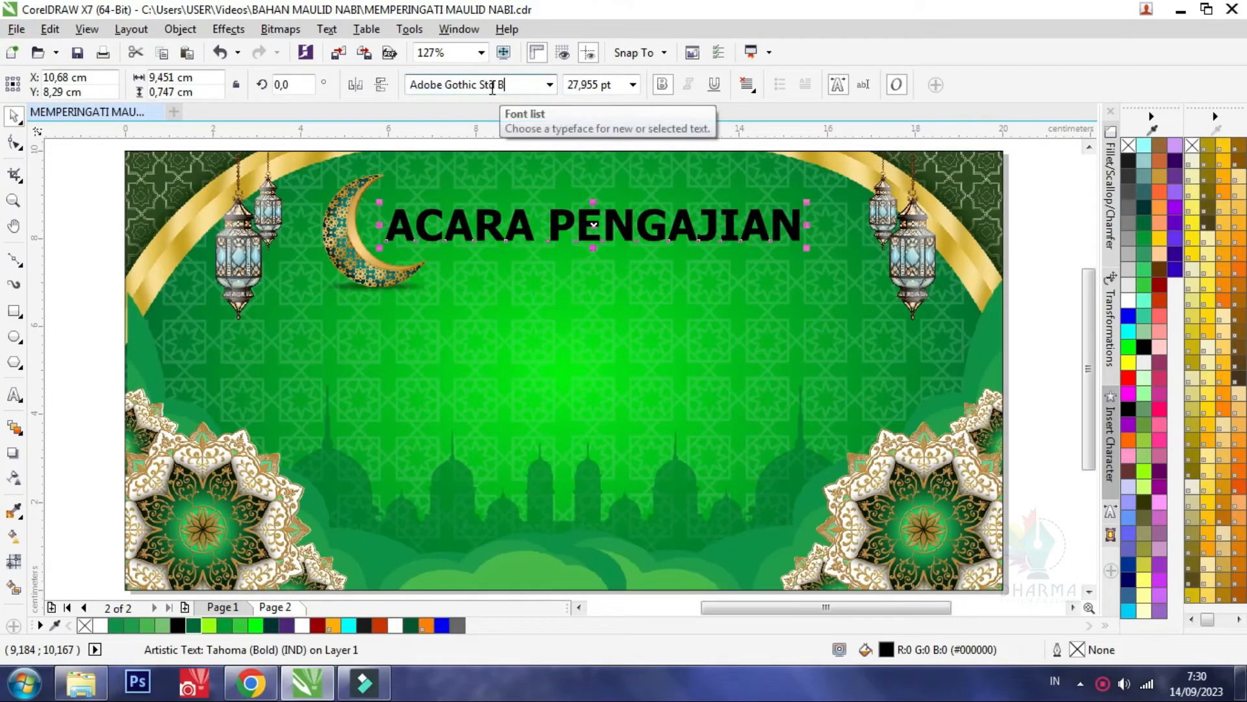
key(Return)
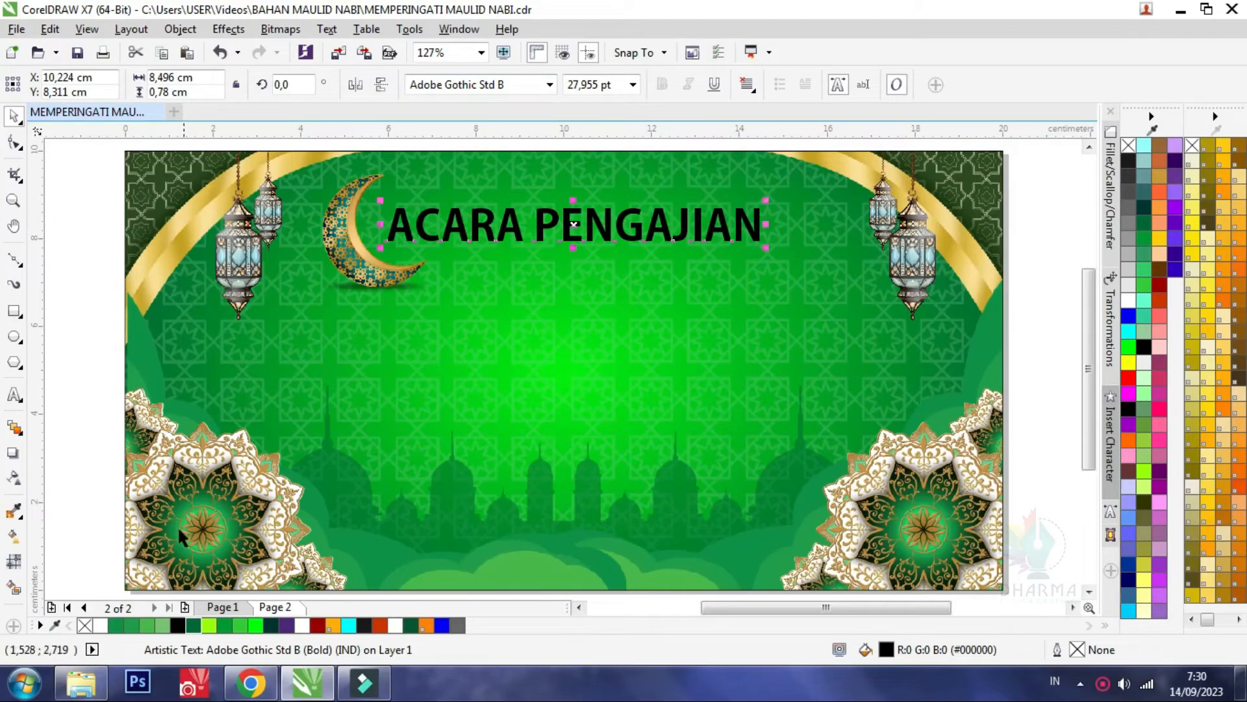
Enlarge the Page 2 heading to about 35 pt, set it closer to the crescent, and move the crescent to about X 5.09 cm
click(234, 610)
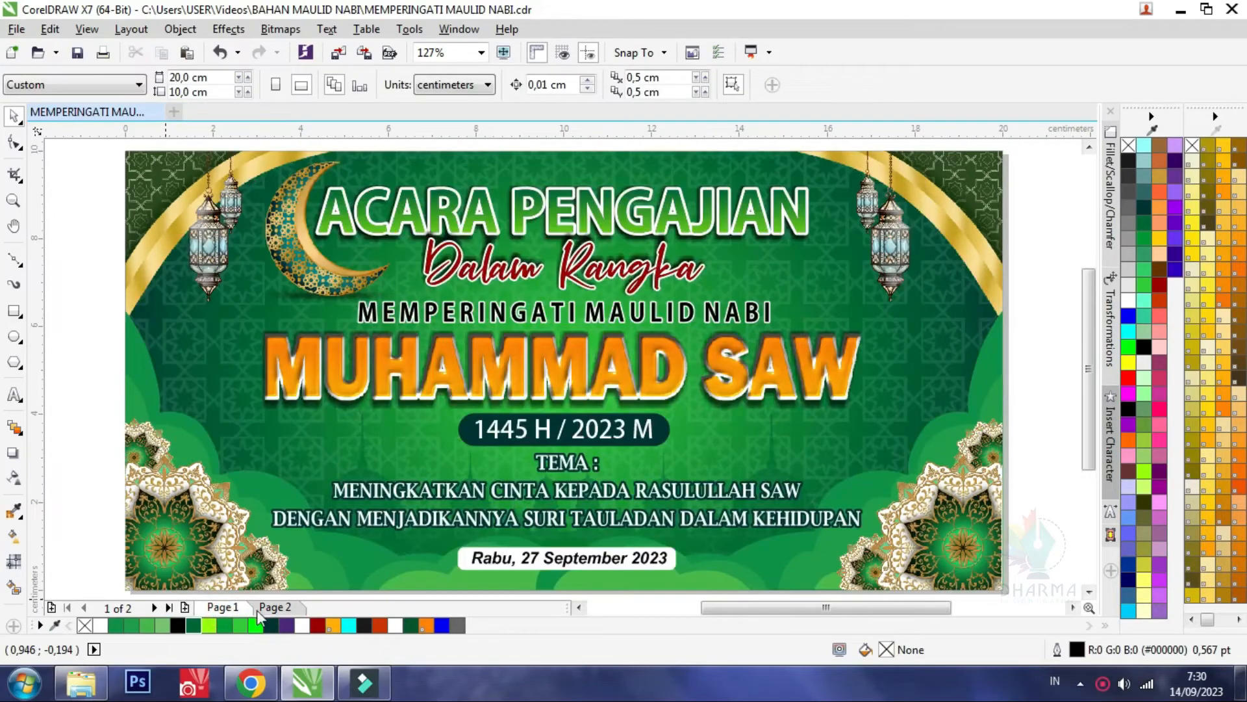
click(279, 608)
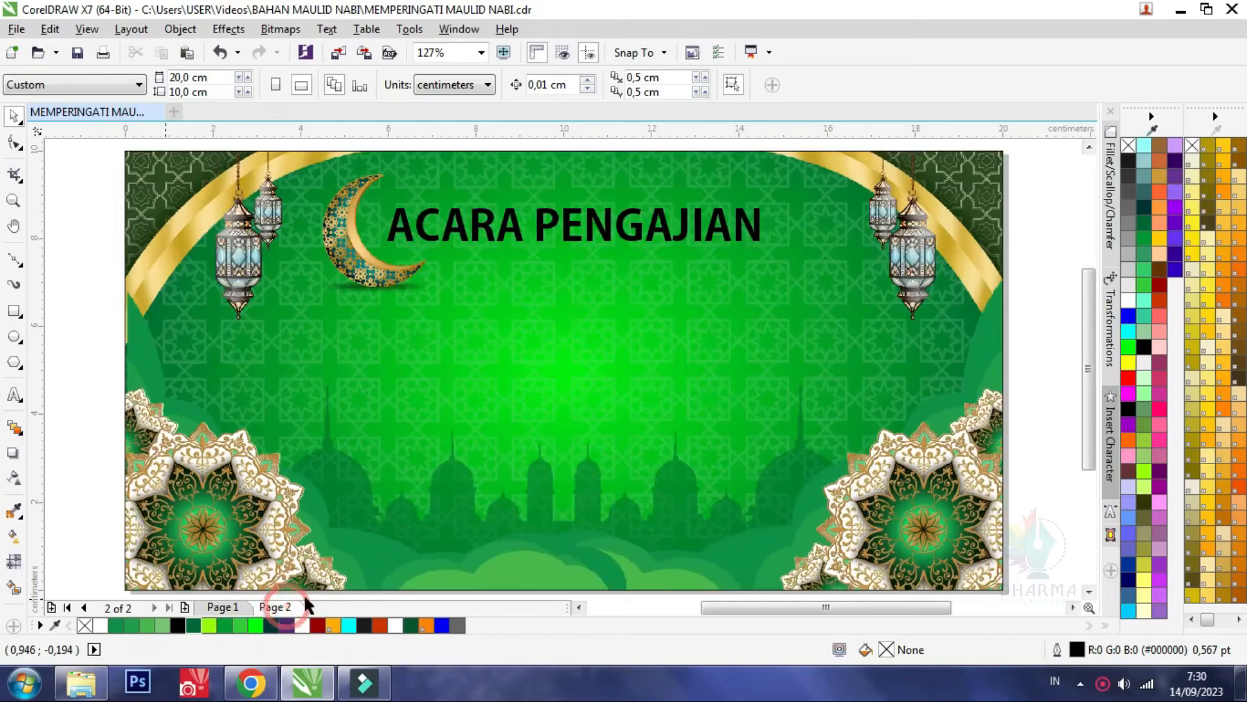
click(703, 231)
drag(767, 198, 840, 173)
drag(349, 252, 325, 249)
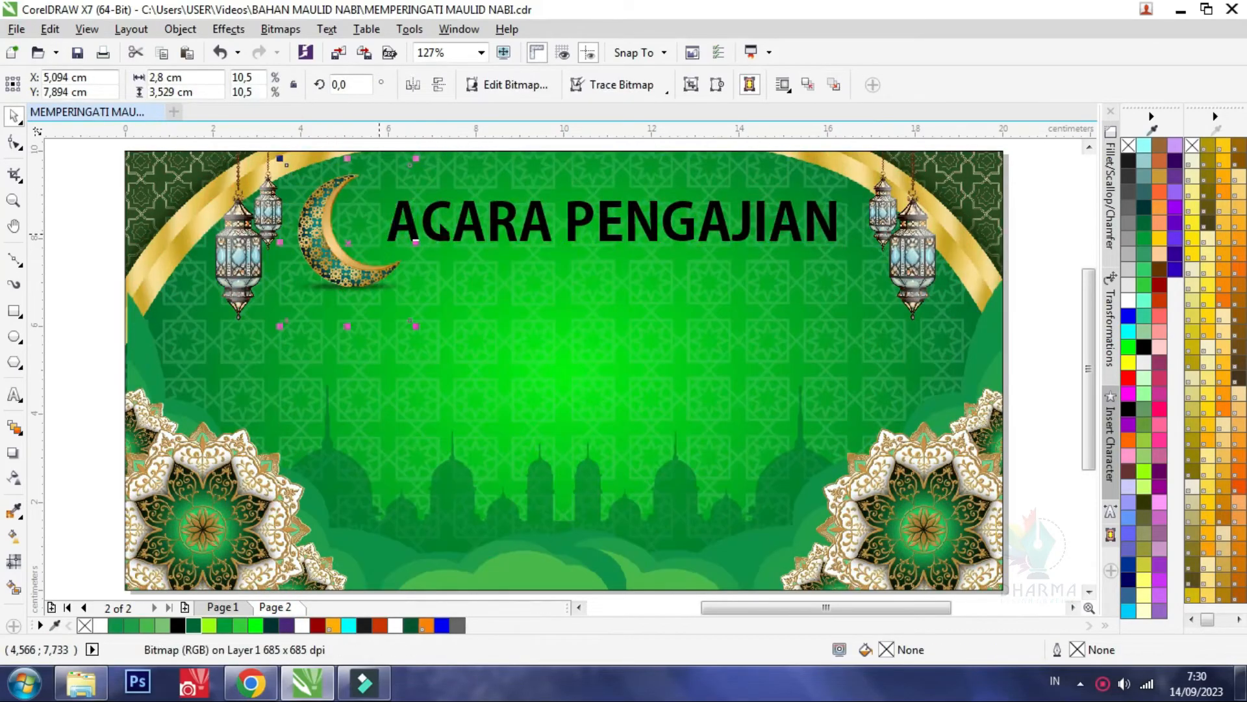
drag(416, 228, 377, 227)
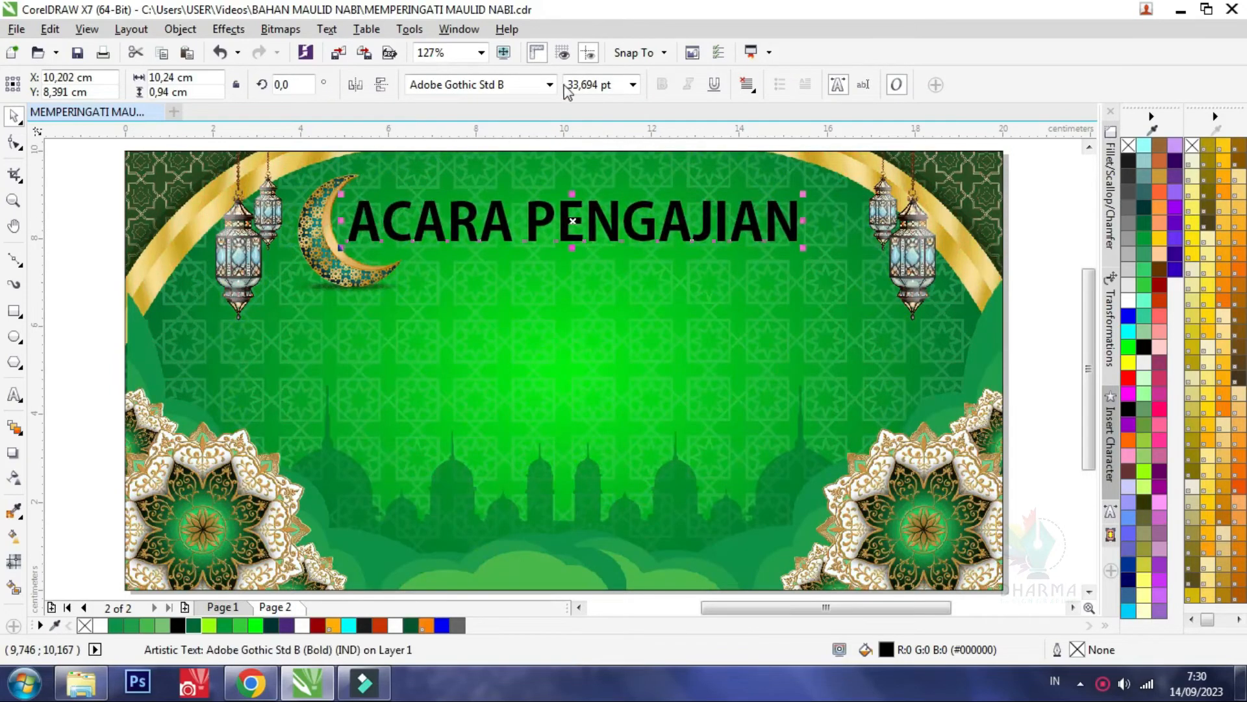
drag(806, 250, 824, 251)
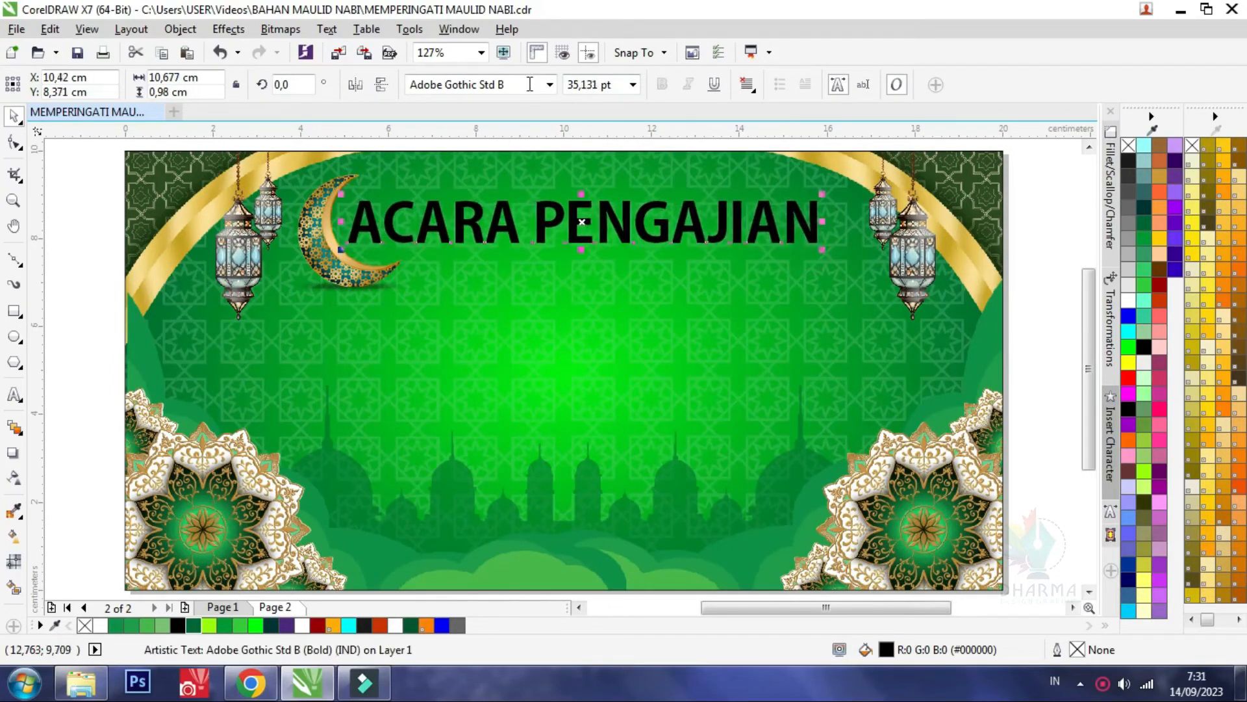
Copy the ACARA PENGAJIAN, Dalam Rangka and MEMPERINGATI MAULID NABI text lines with their effects from Page 1
click(223, 607)
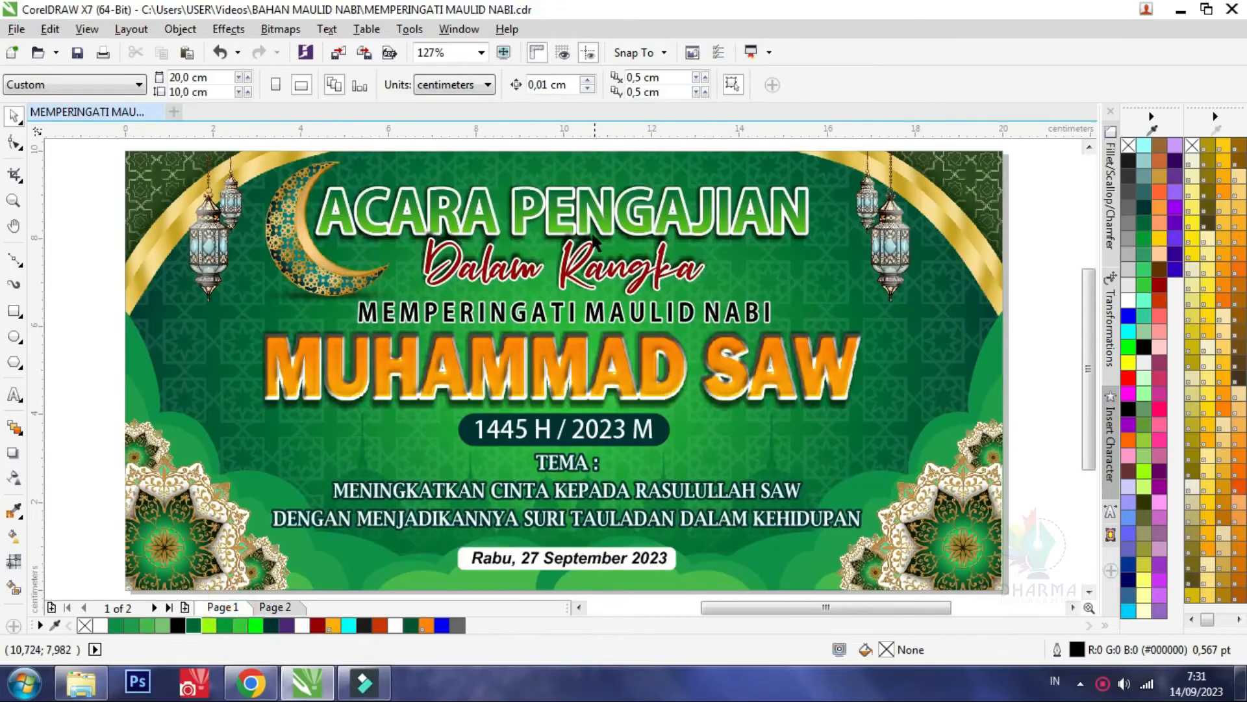
click(578, 212)
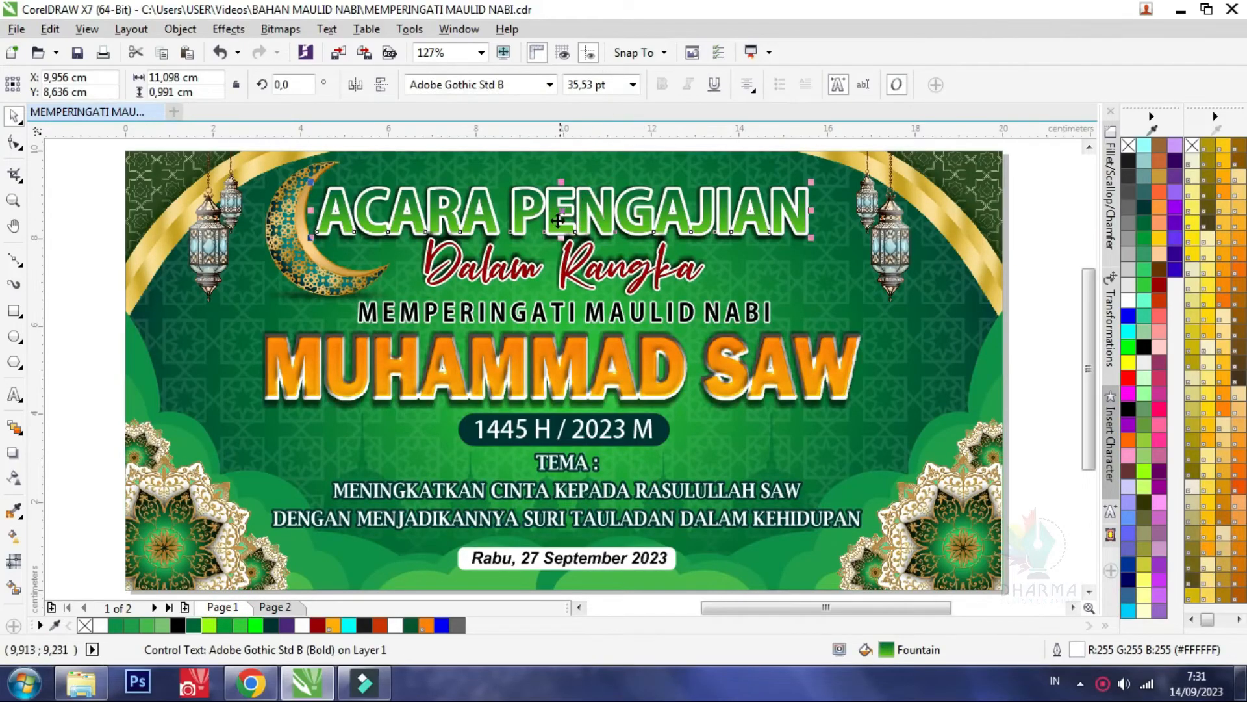
scroll(388, 236, down, 1)
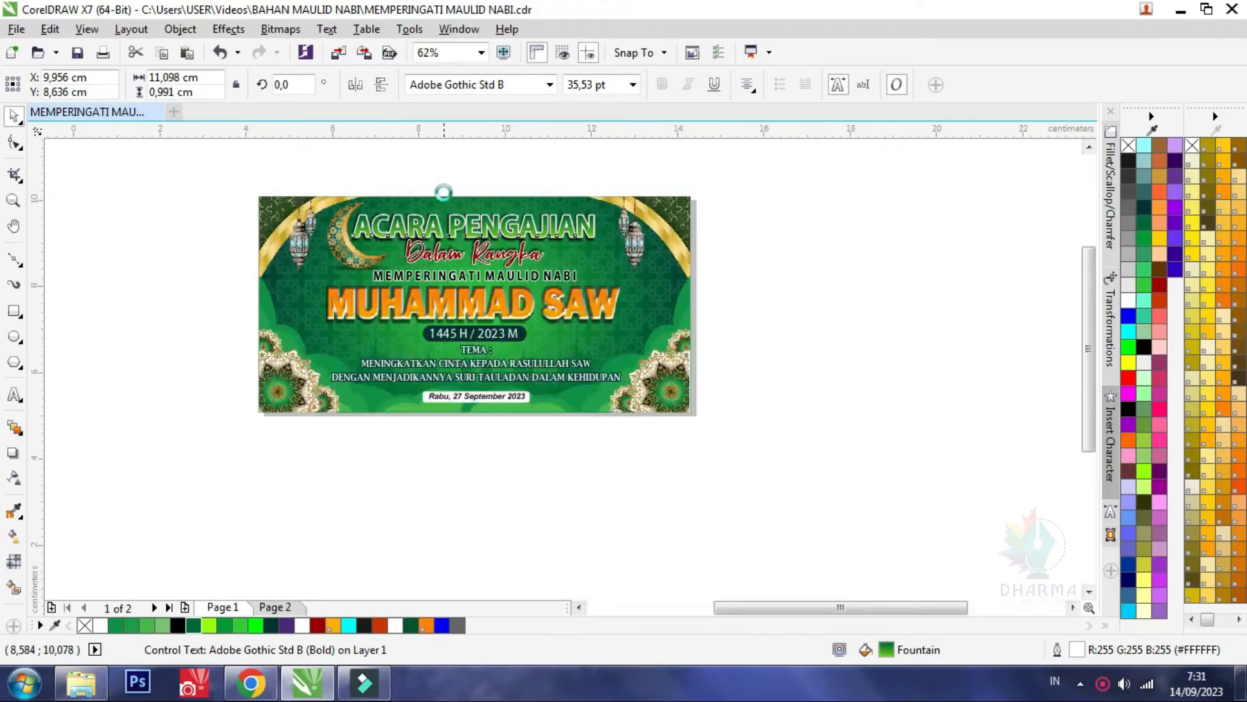
scroll(445, 192, up, 1)
drag(222, 174, 734, 353)
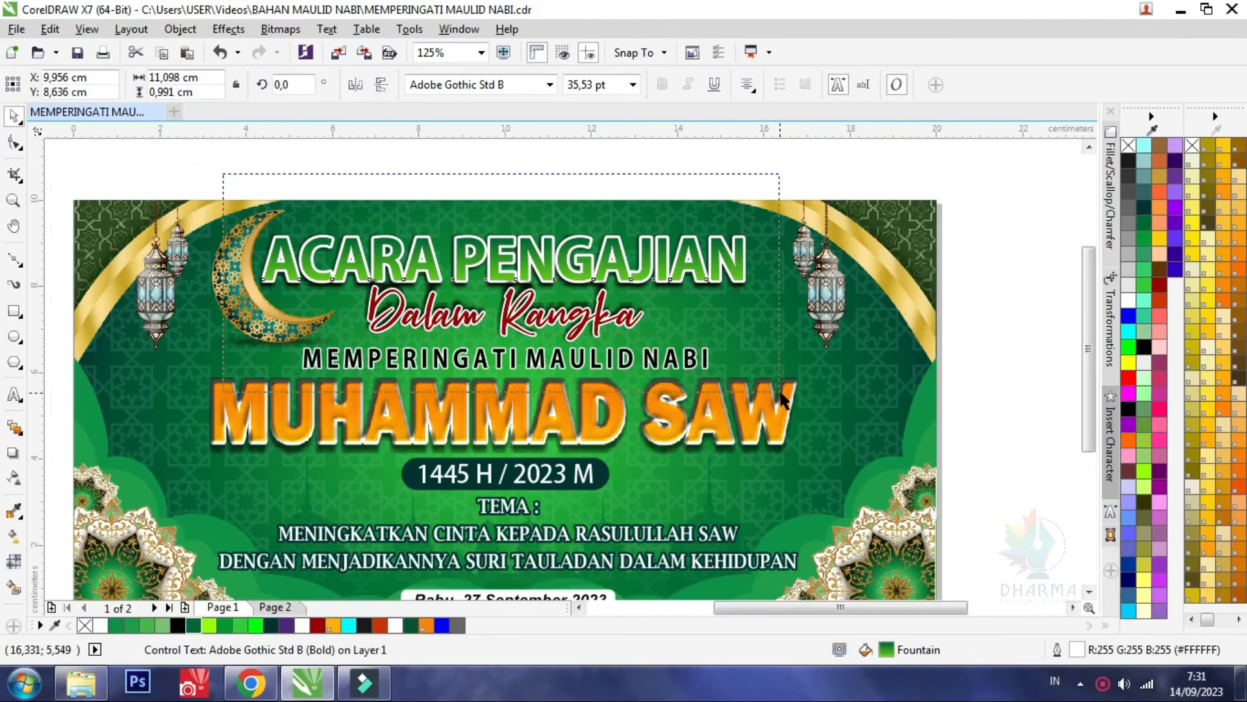
drag(780, 393, 784, 395)
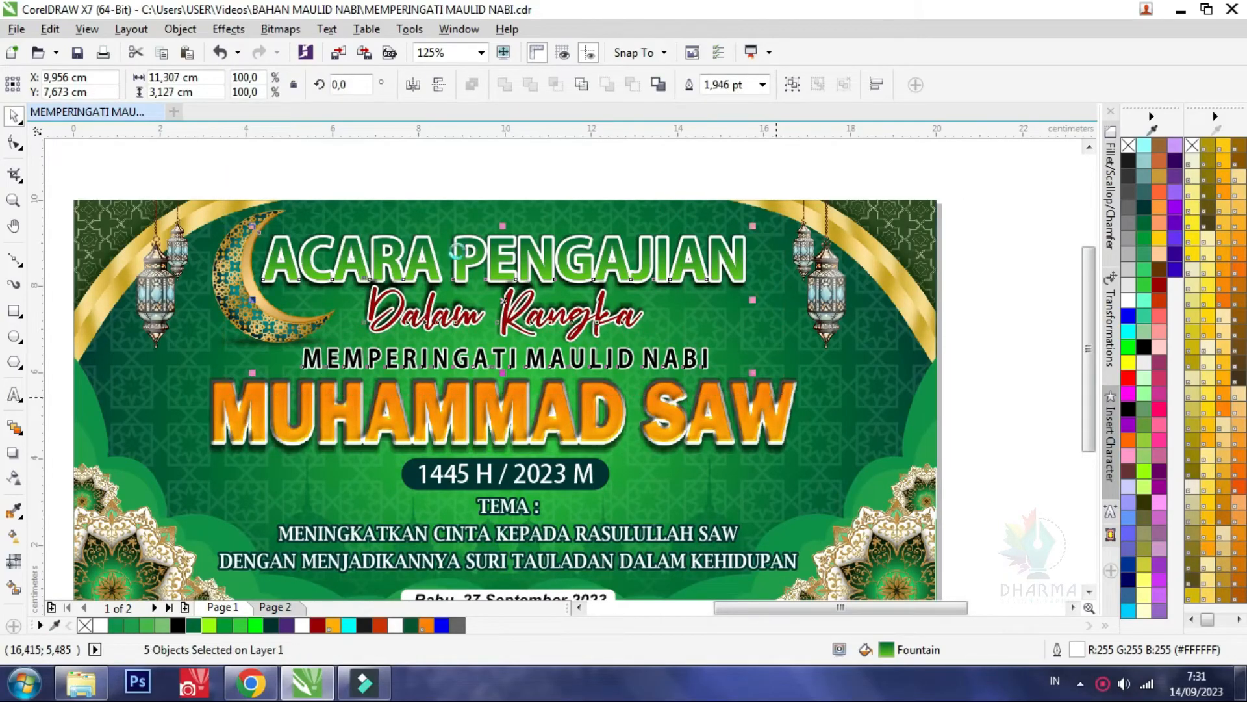
Delete the plain black heading on Page 2 and paste the three copied text lines in its place
click(274, 607)
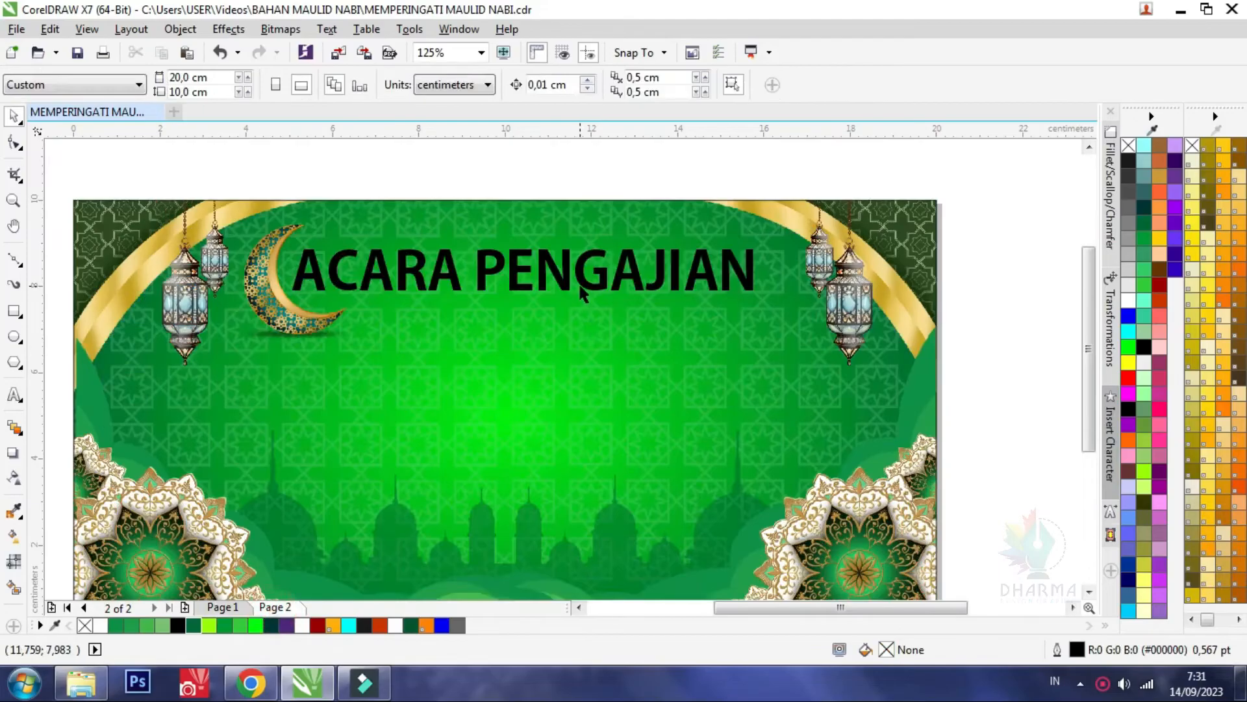
click(581, 282)
key(Delete)
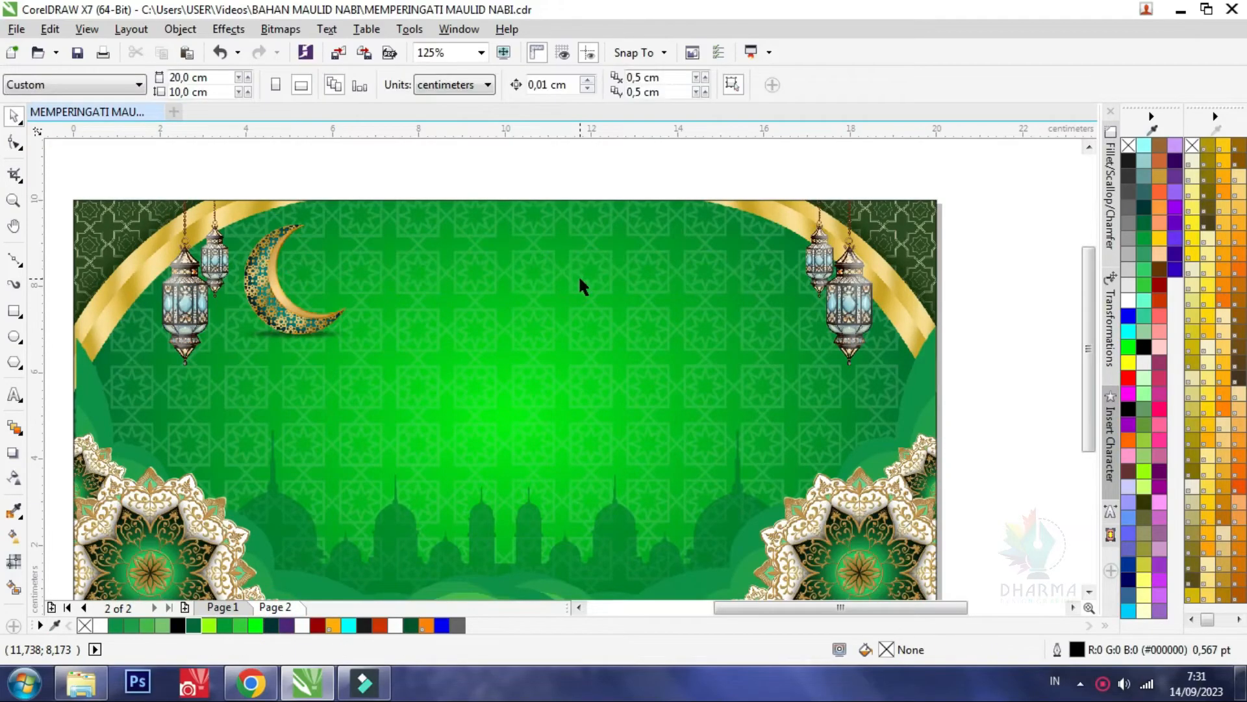
key(ctrl+v)
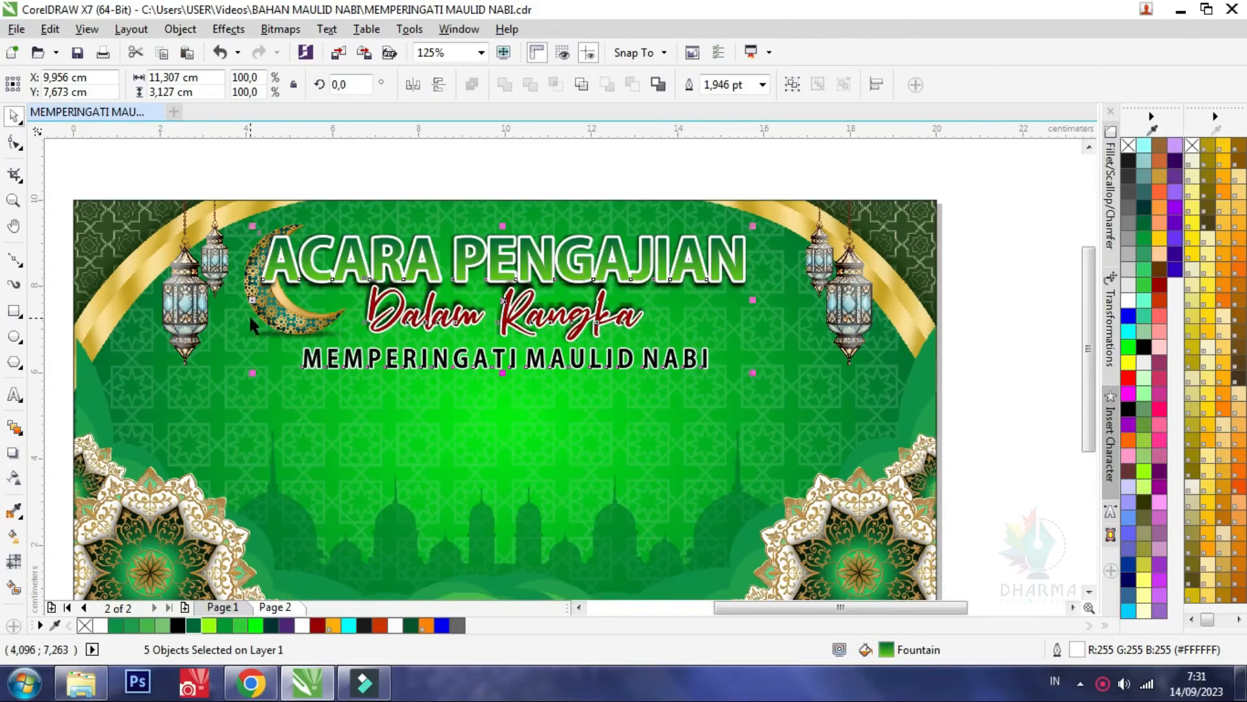
Shift both lantern groups outward inside the PowerClip, and move the crescent to about X 4.3 cm beside the heading
double_click(194, 303)
drag(192, 318, 166, 324)
drag(808, 267, 829, 266)
click(499, 176)
drag(297, 309, 242, 314)
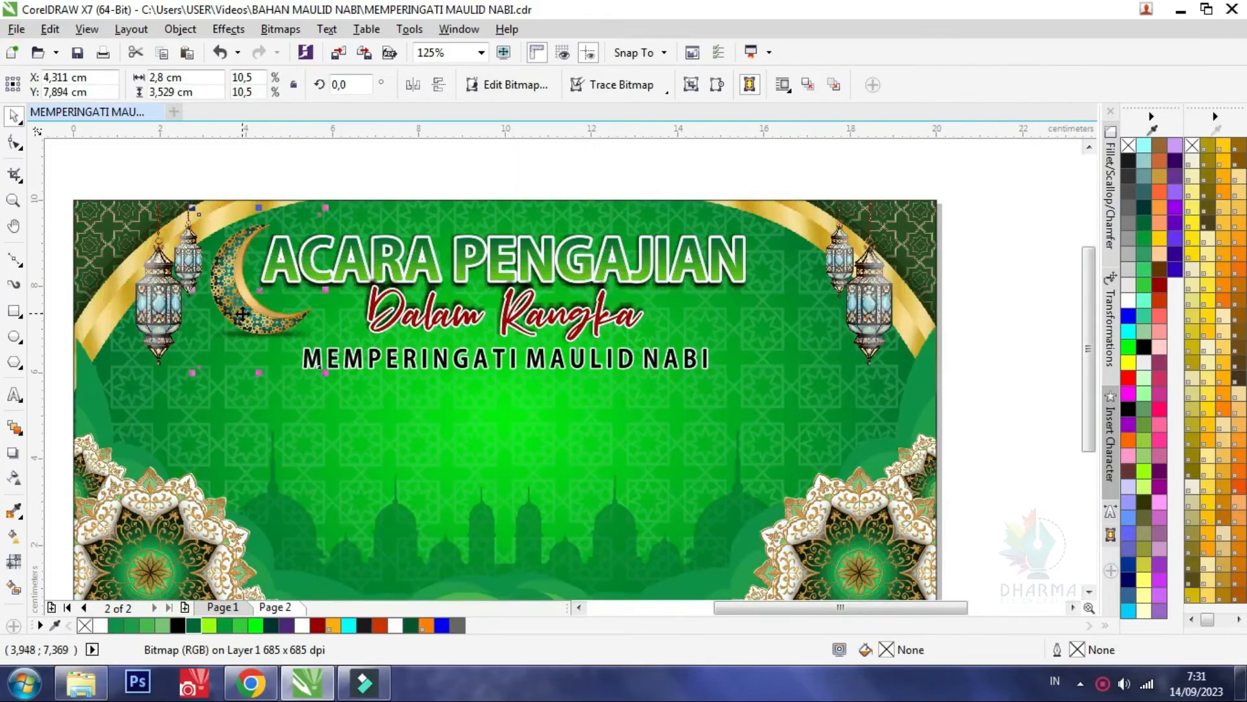
Slightly shorten the vertical green gradient fill on the ACARA PENGAJIAN heading by raising its lime end point
click(537, 320)
scroll(526, 334, up, 2)
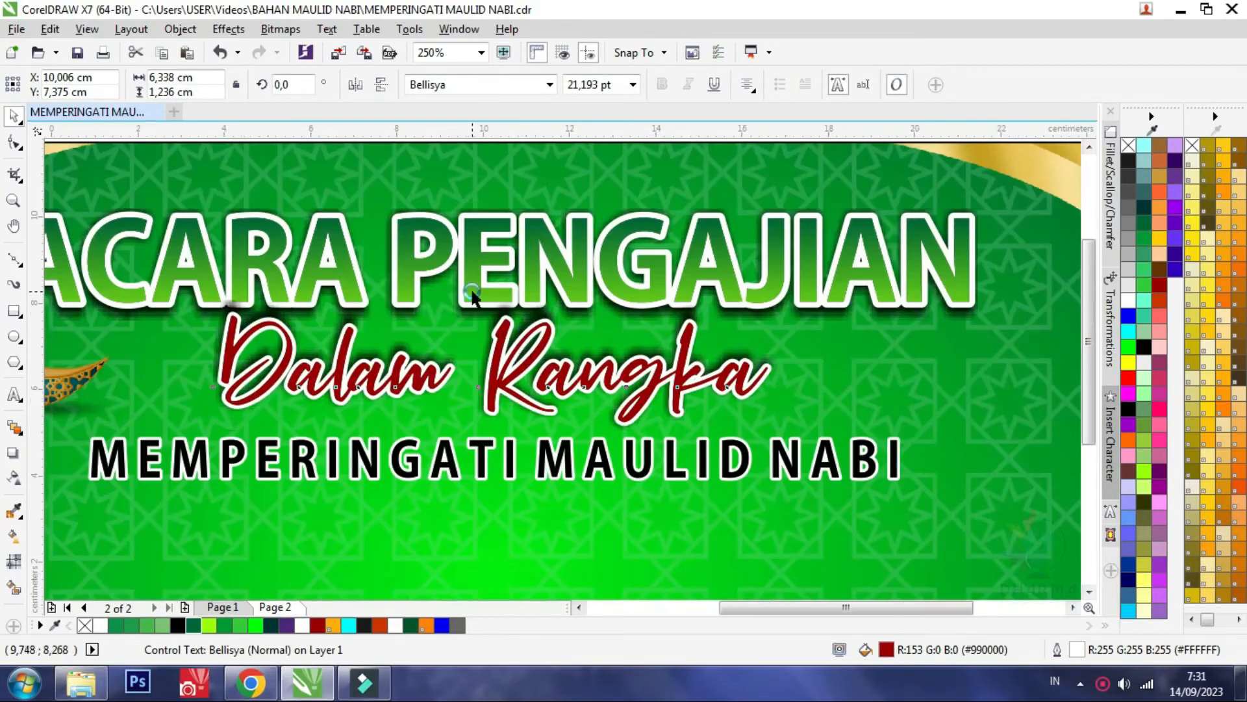
scroll(471, 295, down, 2)
click(469, 278)
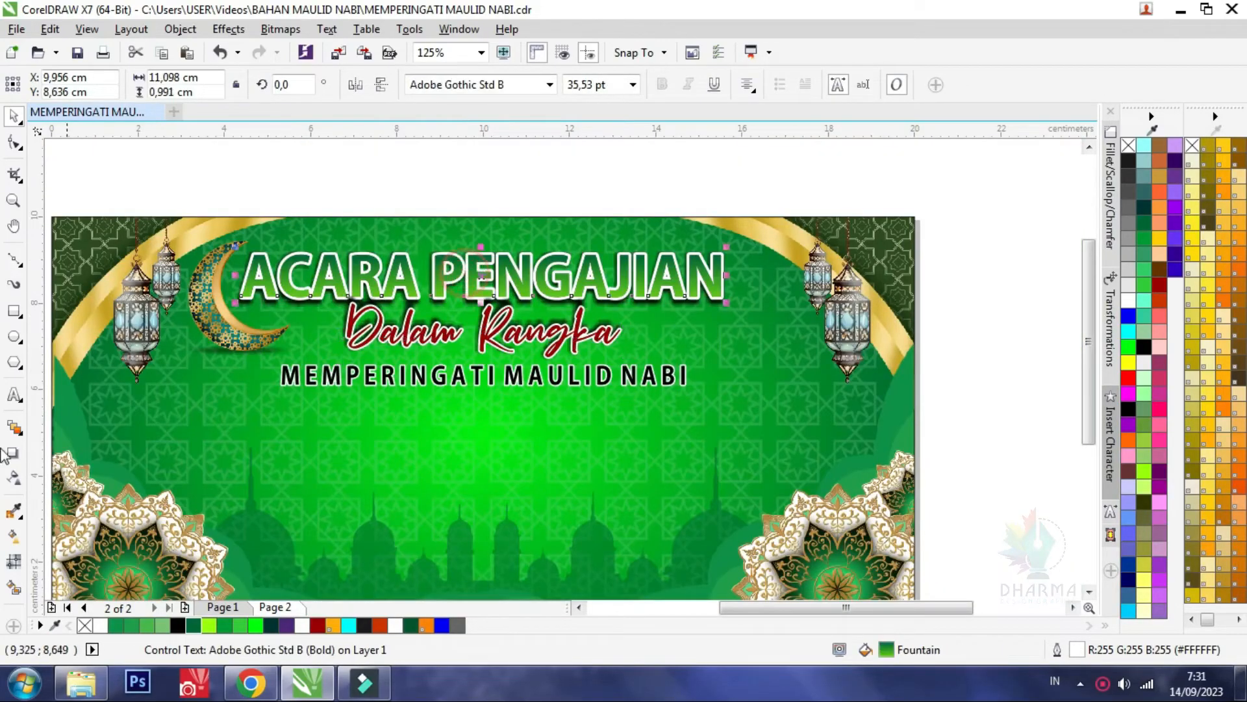
click(11, 536)
scroll(514, 361, up, 2)
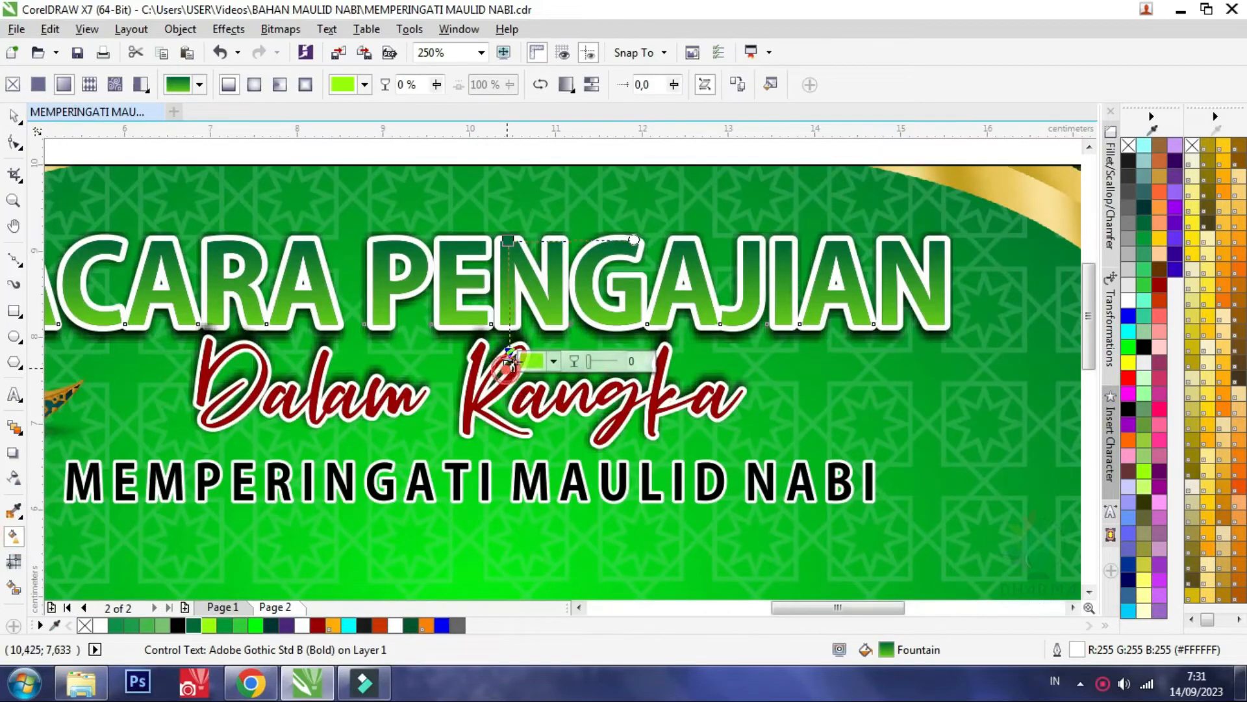
drag(509, 361, 509, 356)
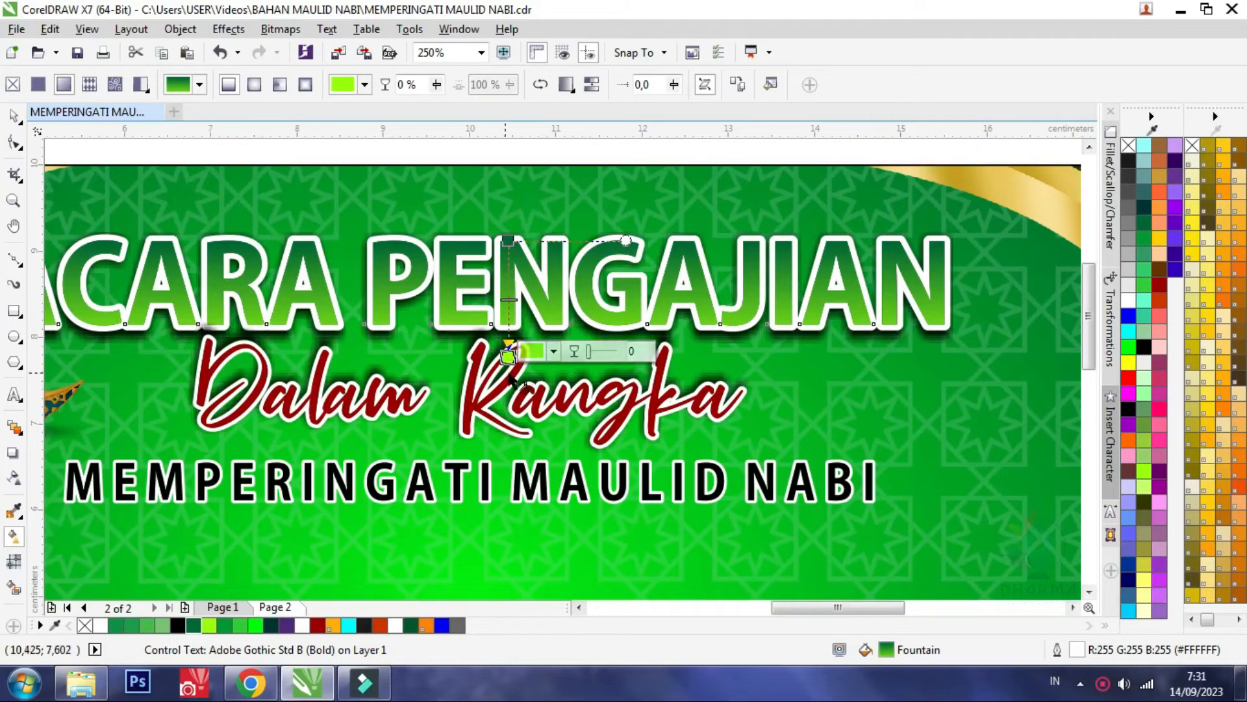
Try a longer downward drop shadow on the ACARA PENGAJIAN heading and undo it
click(13, 453)
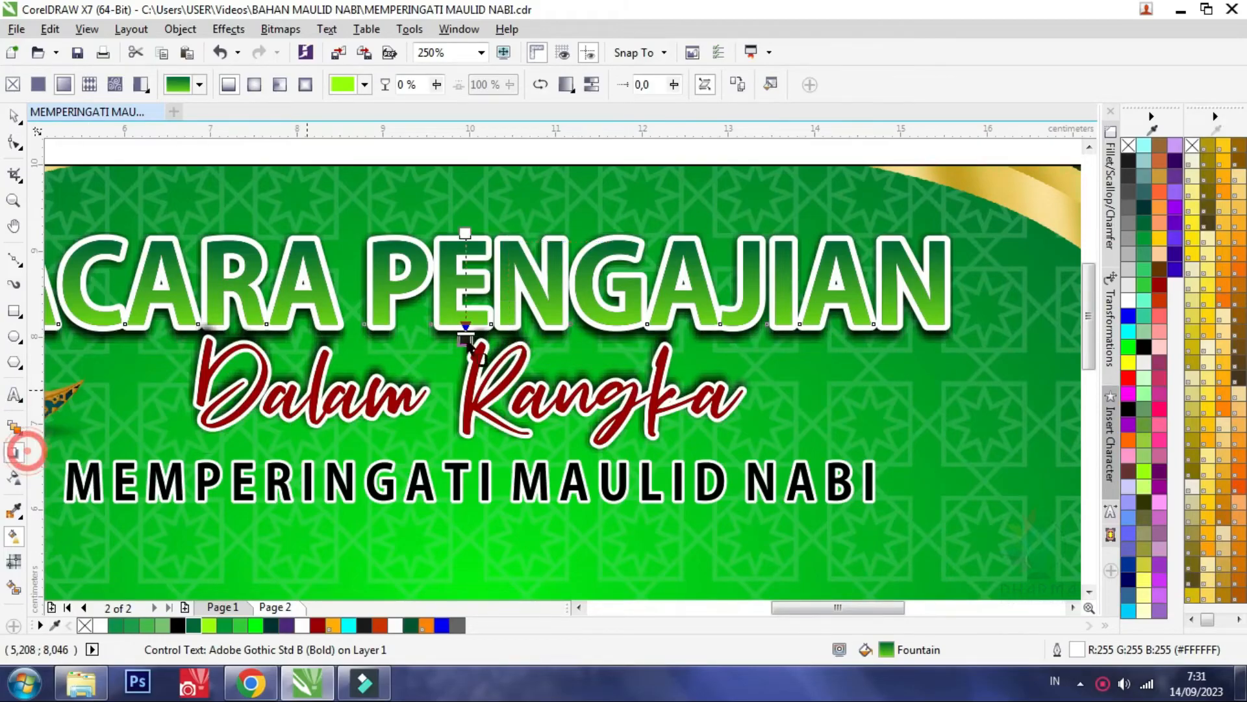
drag(468, 334, 467, 348)
key(ctrl+z)
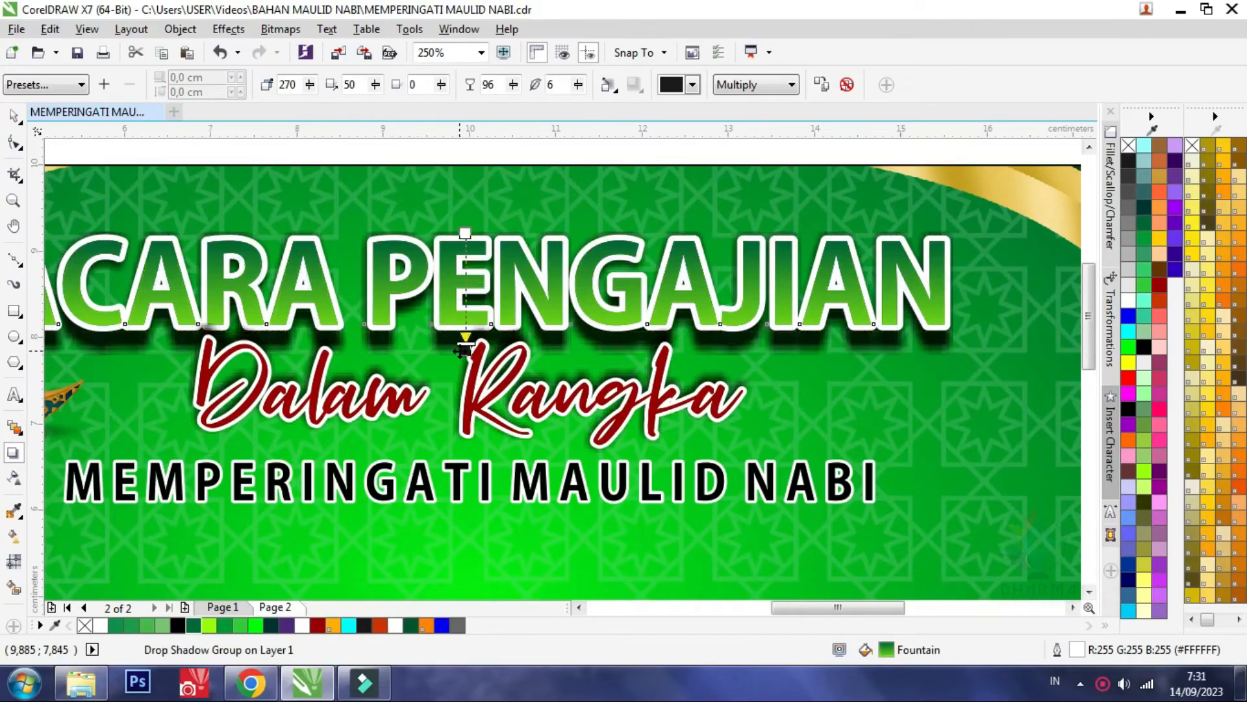
scroll(356, 351, down, 2)
scroll(420, 387, up, 2)
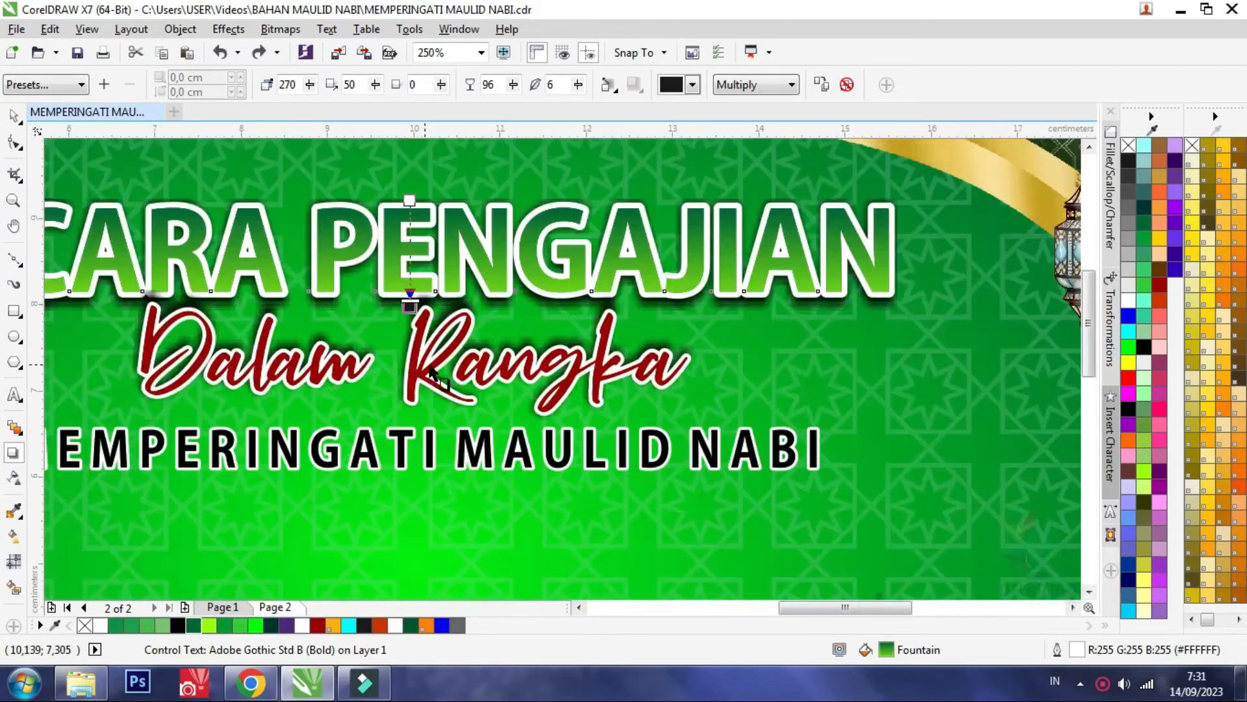
Check the Dalam Rangka and MEMPERINGATI MAULID NABI lines, and examine the MUHAMMAD SAW title on Page 1
click(419, 370)
click(13, 116)
scroll(367, 360, down, 2)
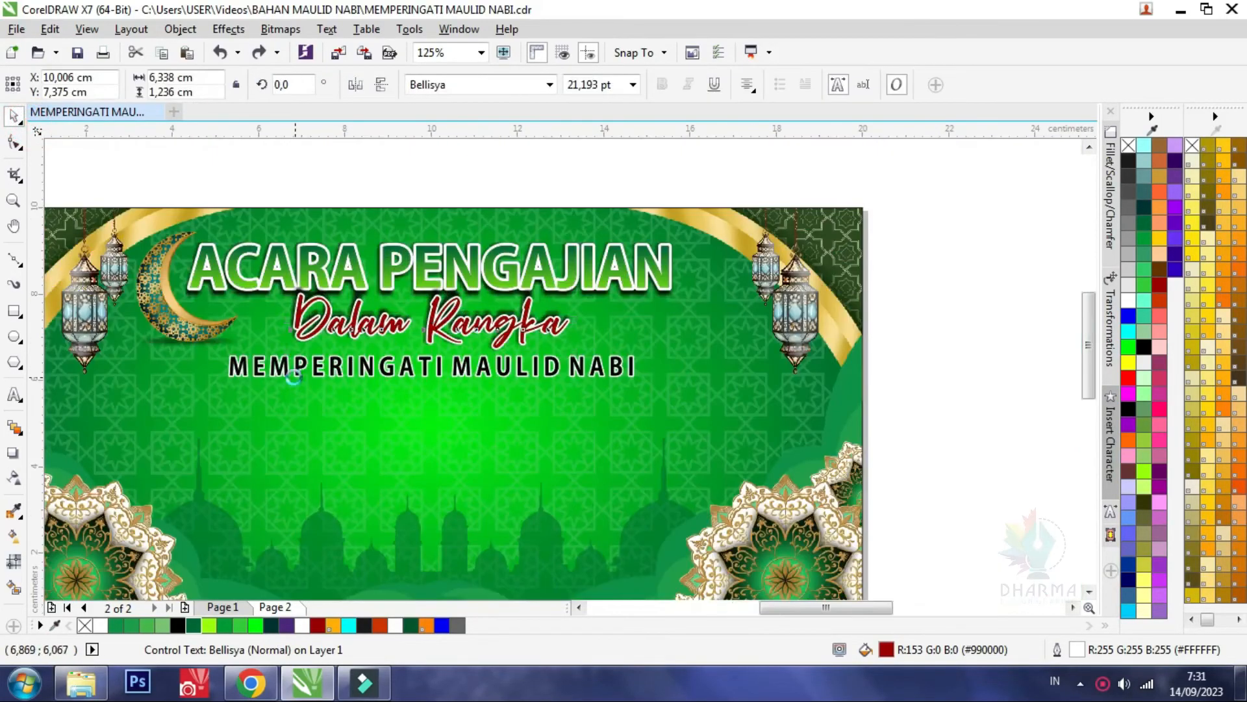
scroll(367, 360, up, 2)
click(367, 364)
scroll(367, 364, down, 2)
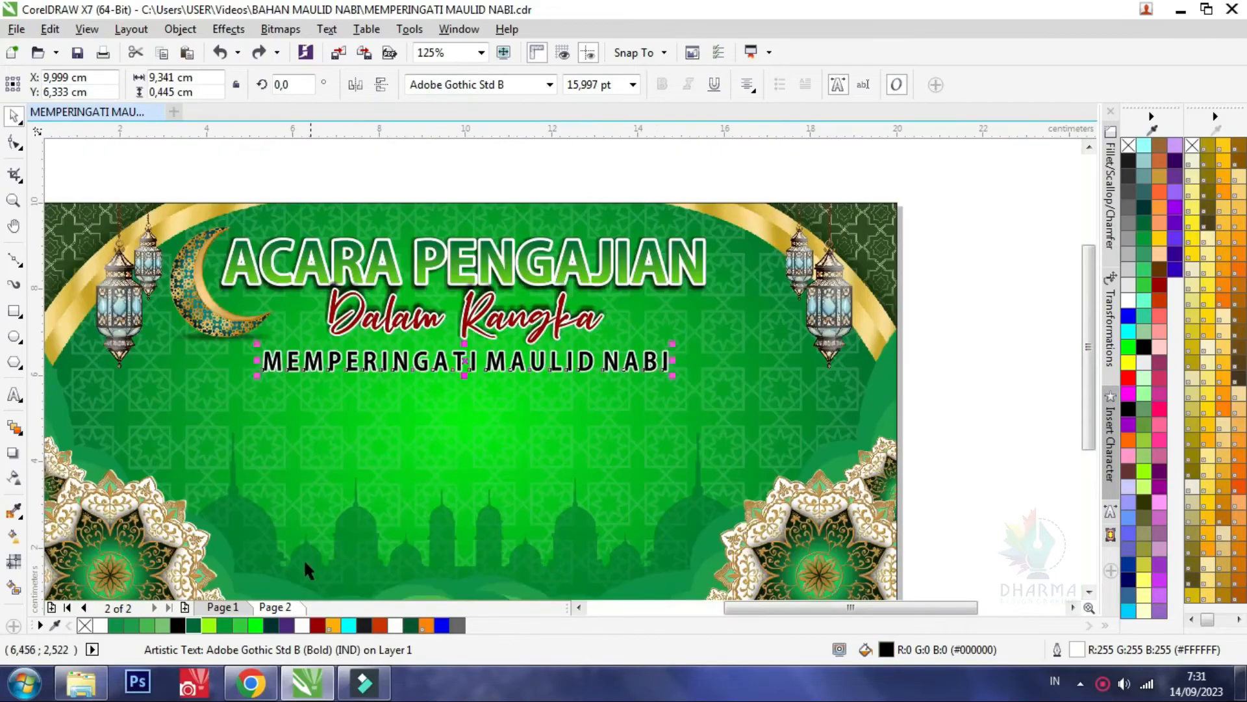
click(223, 607)
scroll(512, 341, down, 2)
scroll(480, 359, up, 2)
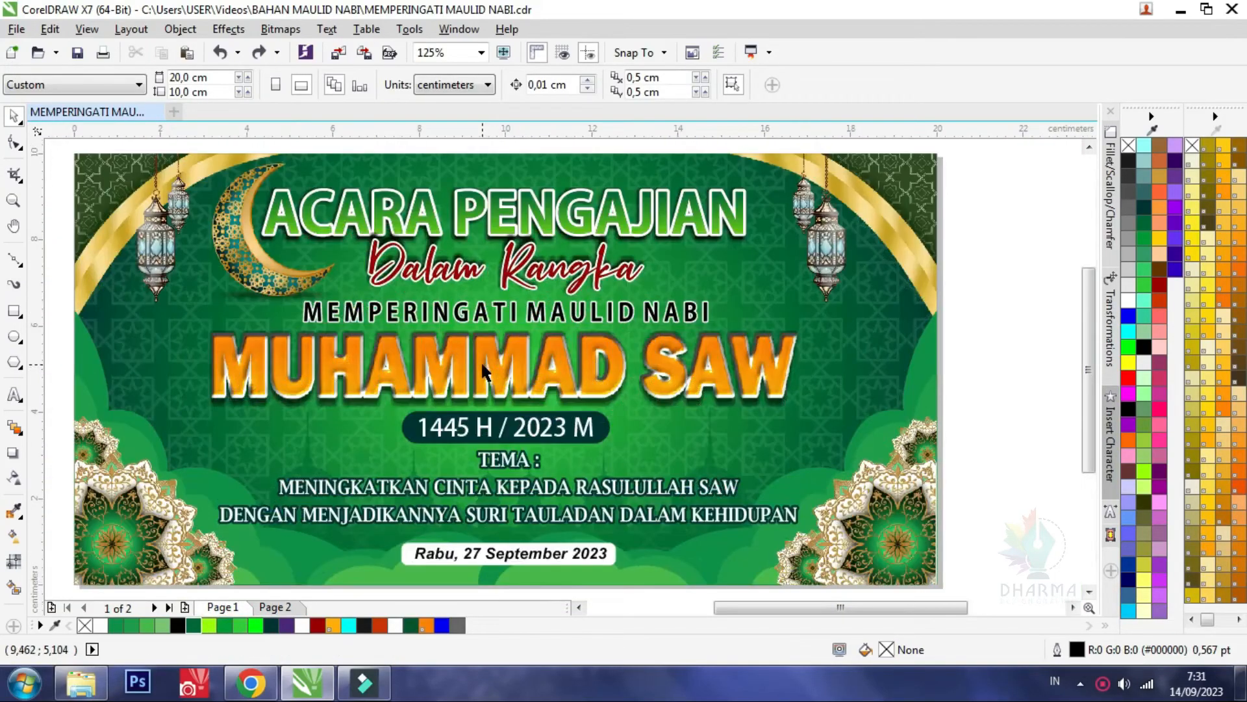
click(481, 360)
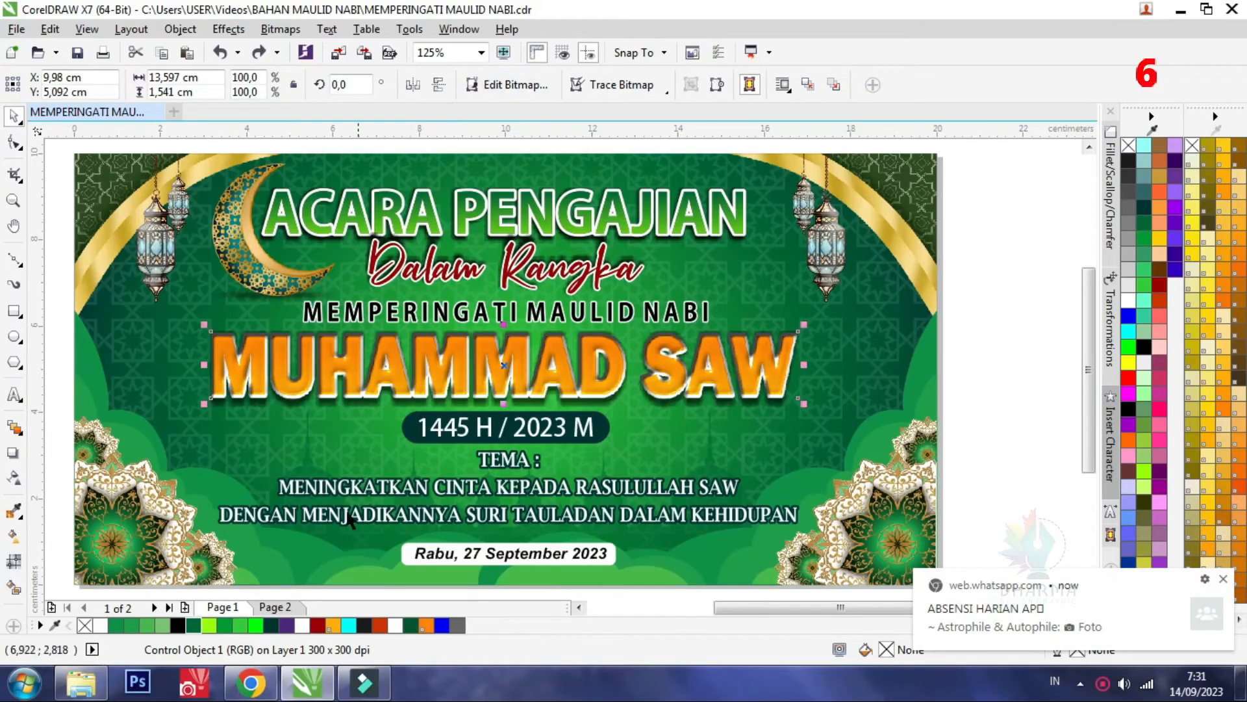
Add the text MUHAMMAD SAW on Page 2 below MEMPERINGATI MAULID NABI and enlarge it to about 38 pt
click(287, 609)
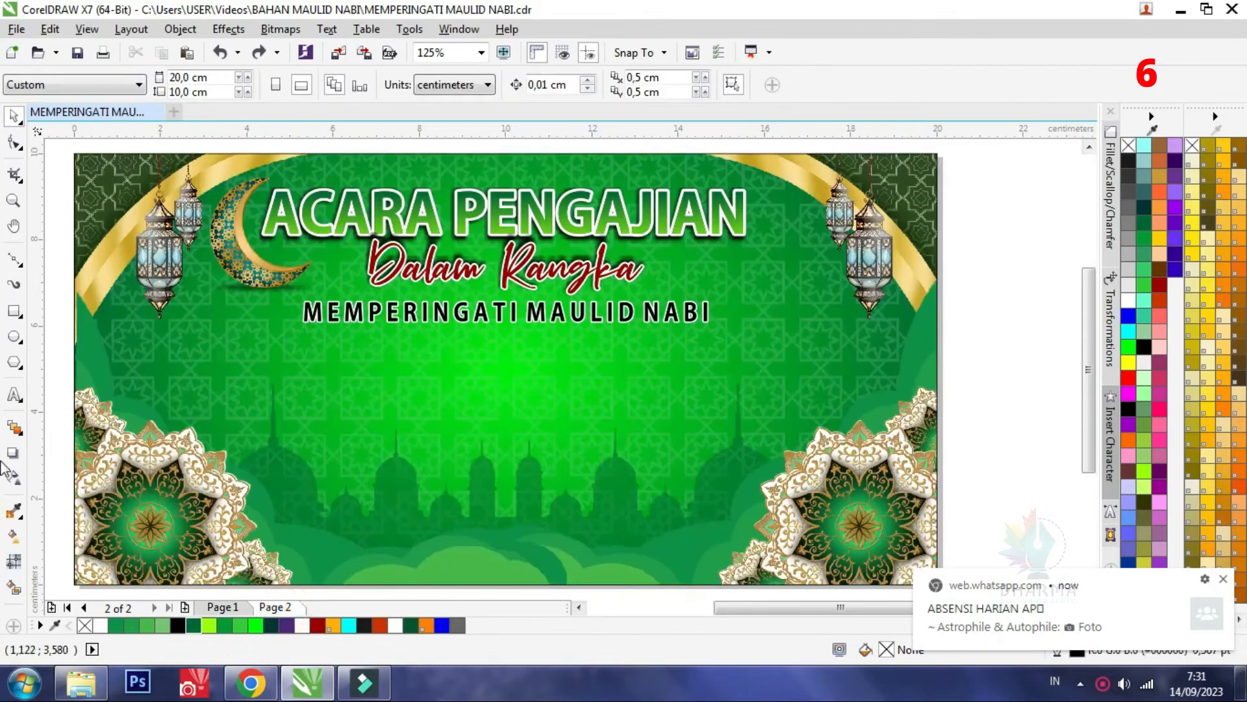
click(14, 394)
click(352, 379)
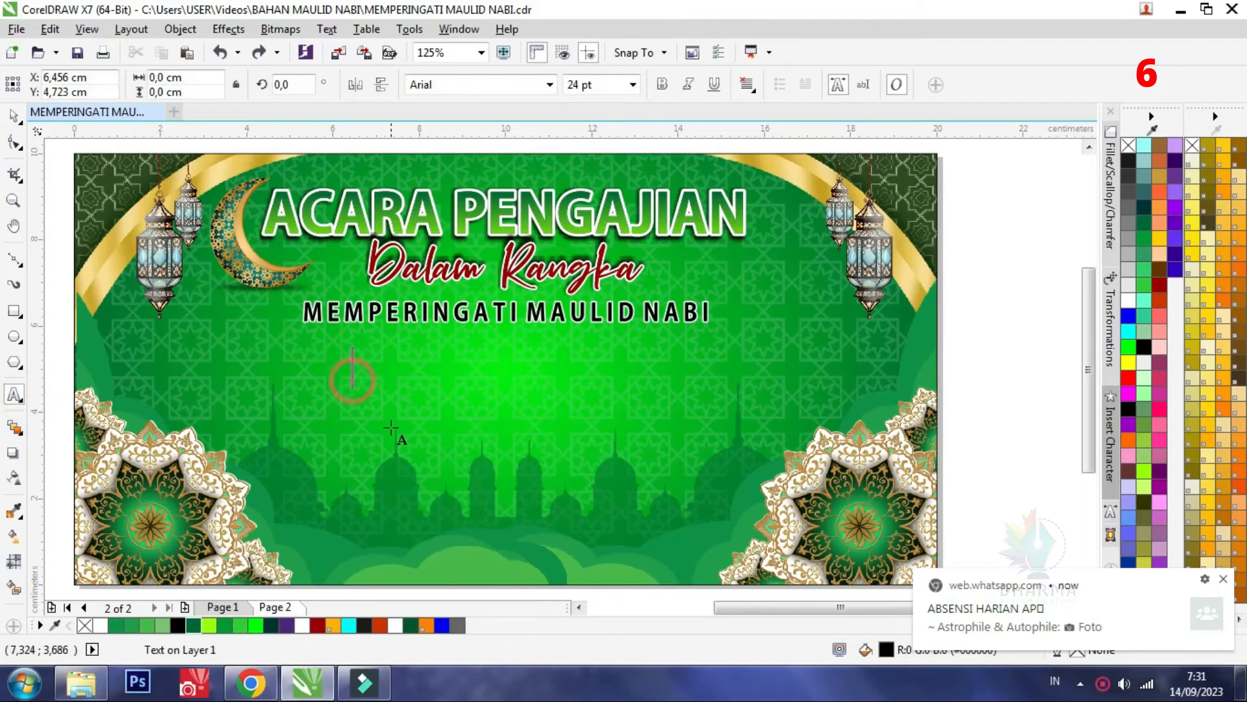
text(MUHAMMAD SAW)
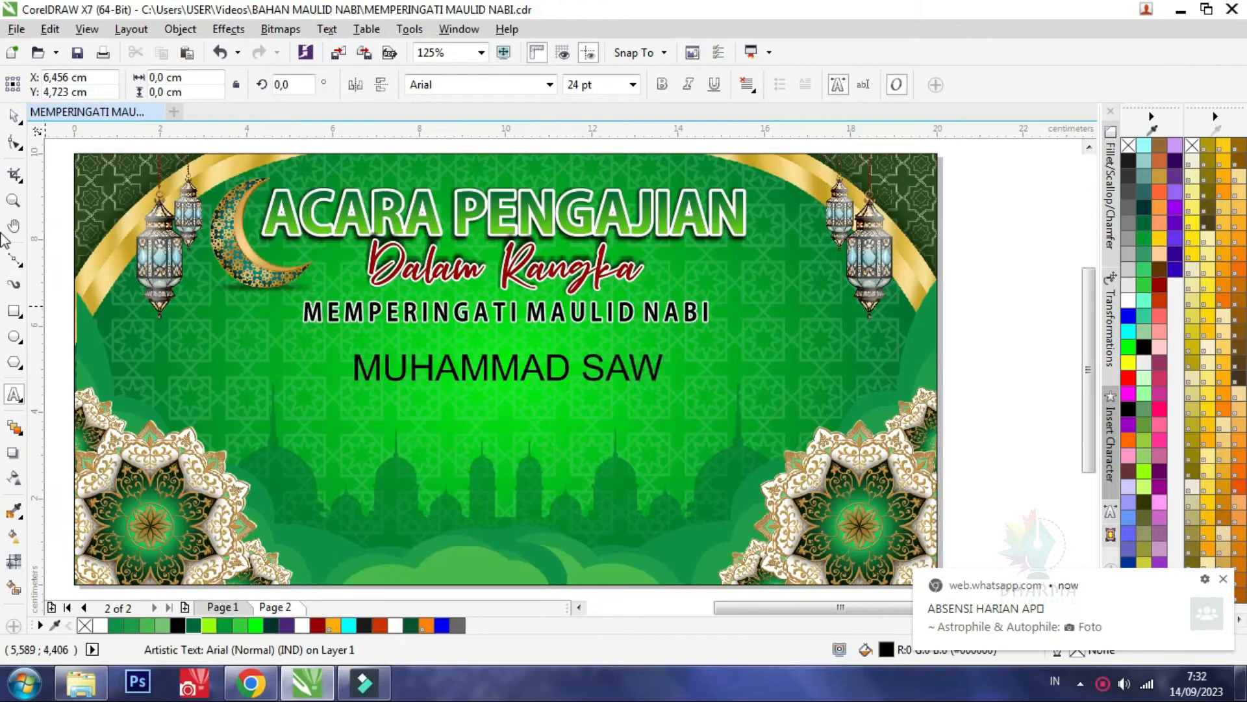
click(13, 115)
drag(668, 349, 758, 315)
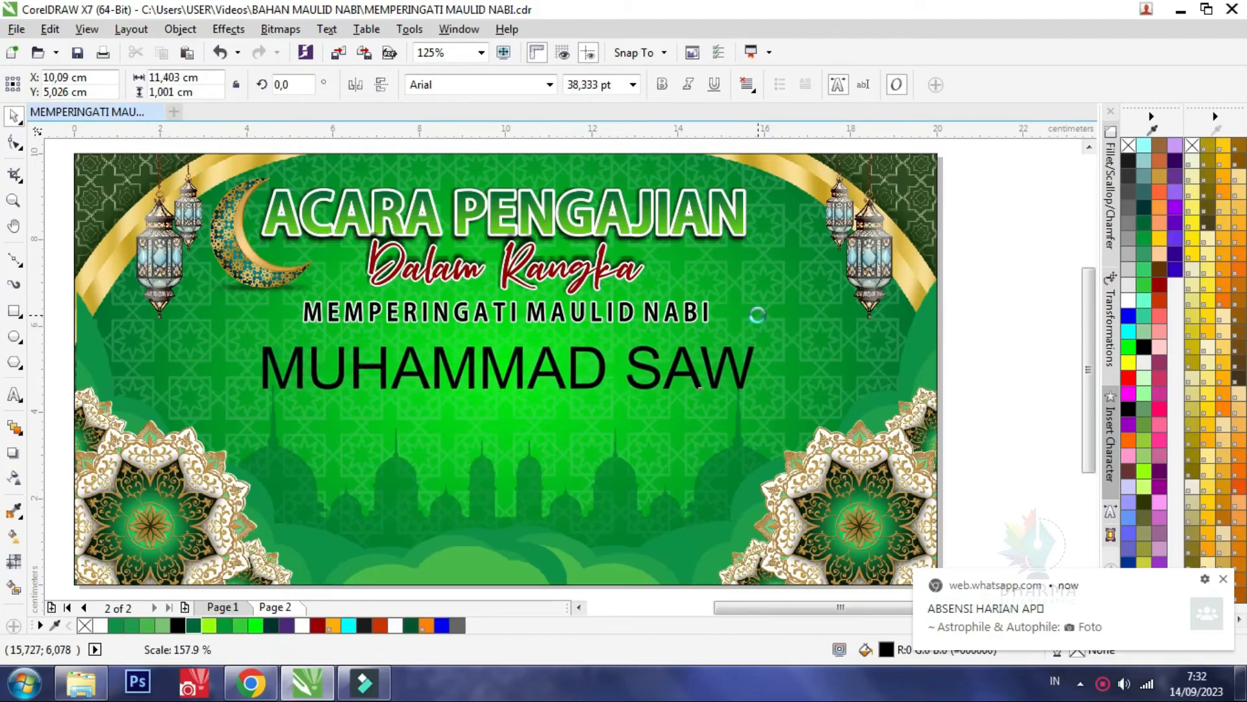
Try the Tahoma Bold font on the MUHAMMAD SAW text
click(551, 84)
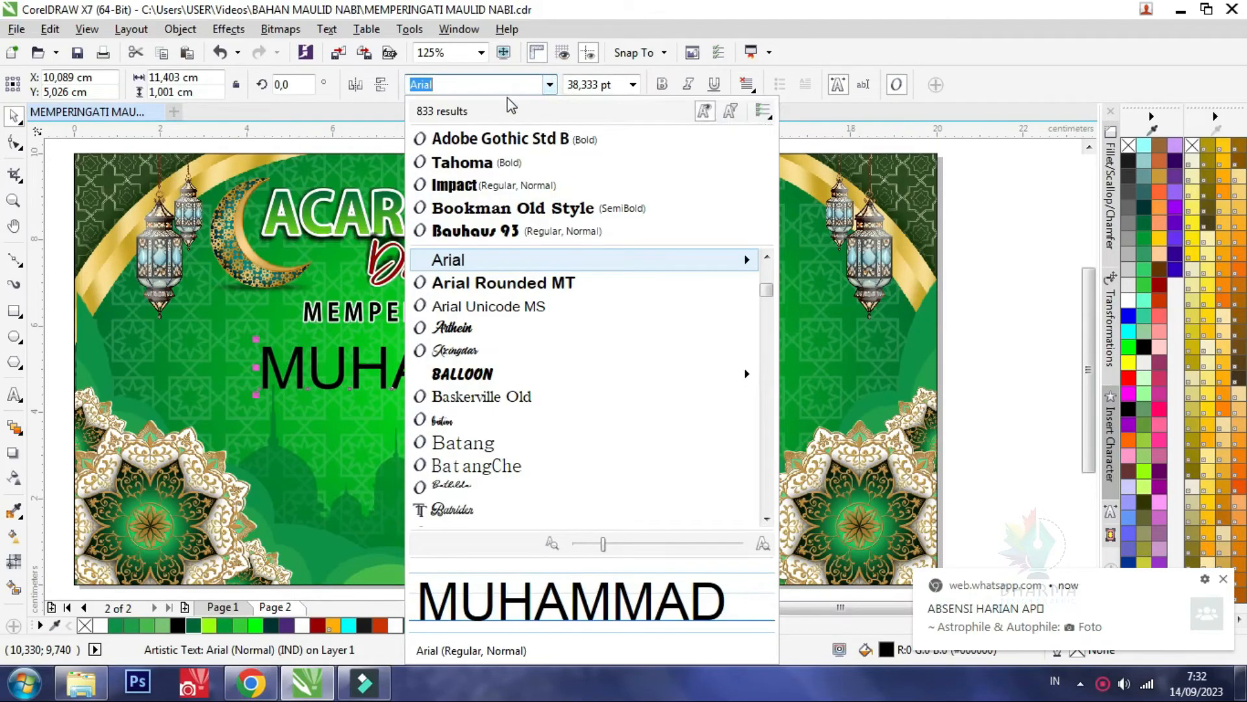
text(AR)
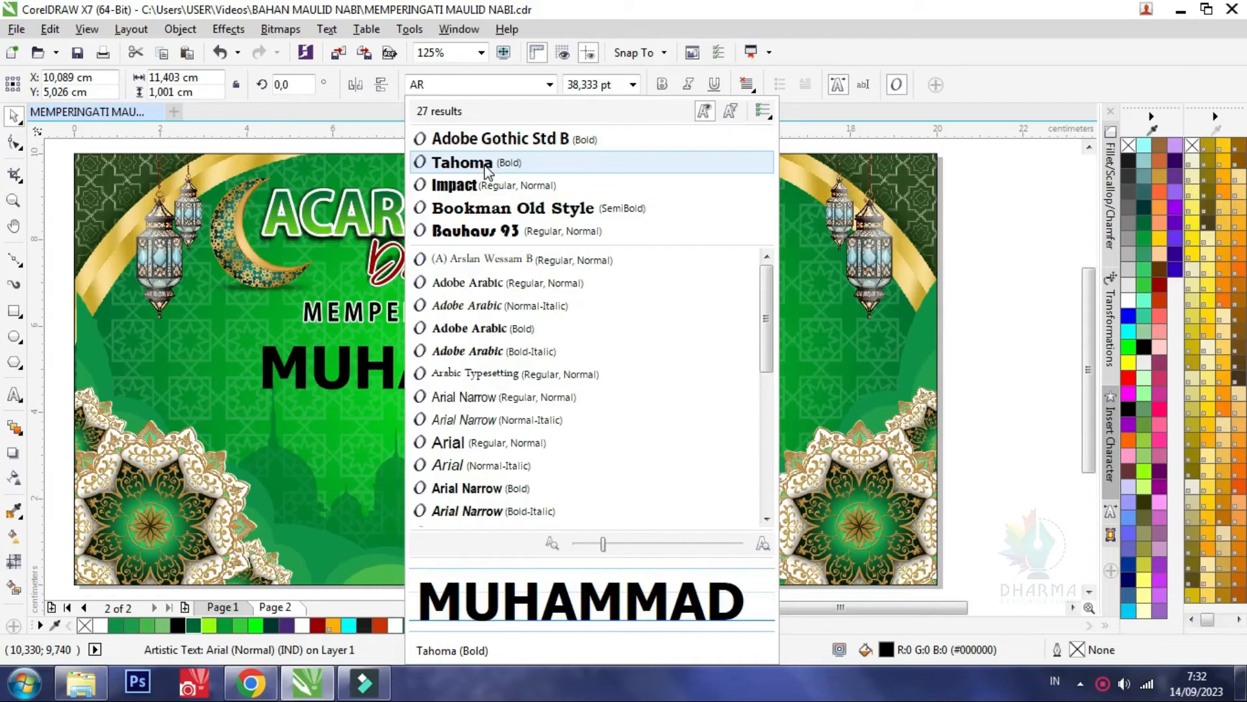
click(485, 164)
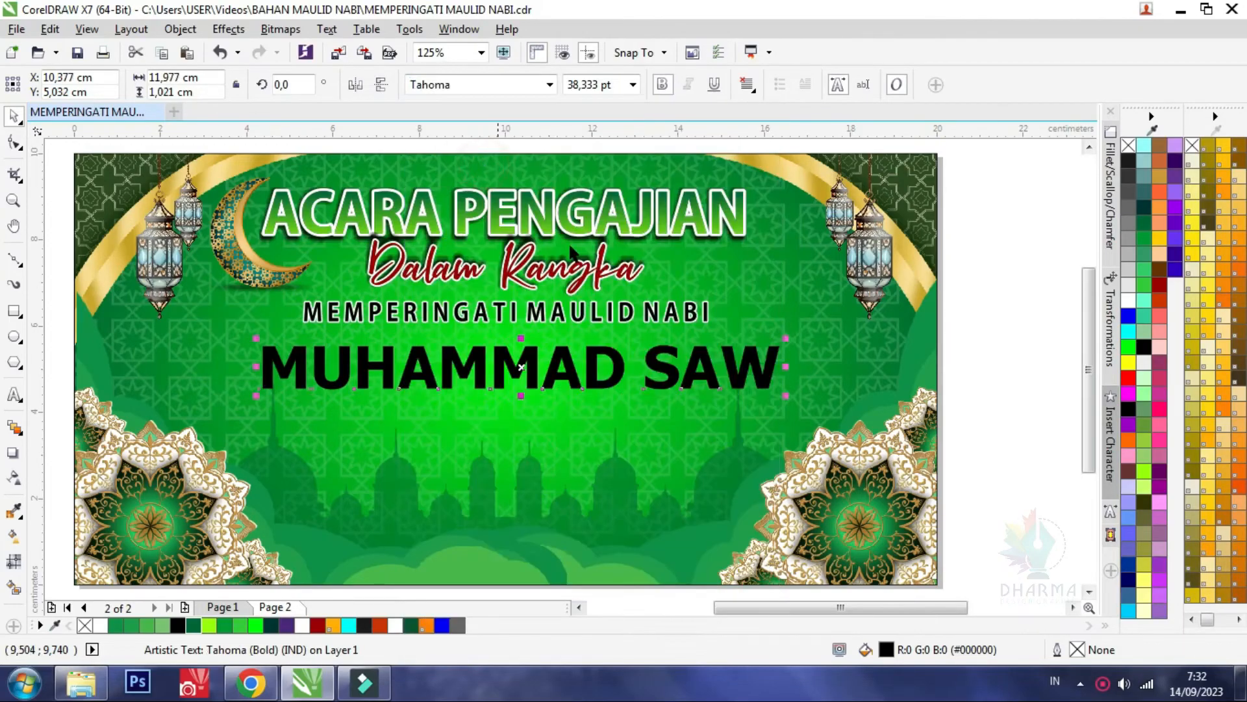
Set the font of the MUHAMMAD SAW text to Arial Black
click(517, 84)
text(Arial)
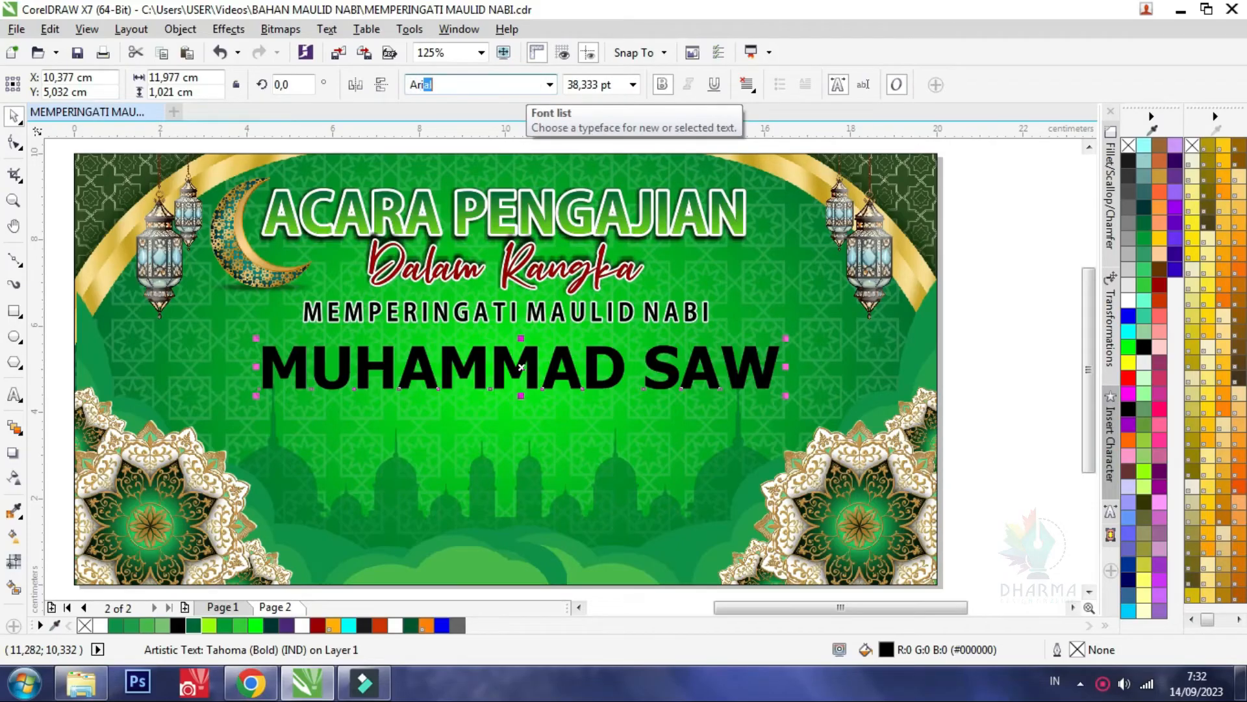
text(a)
click(550, 84)
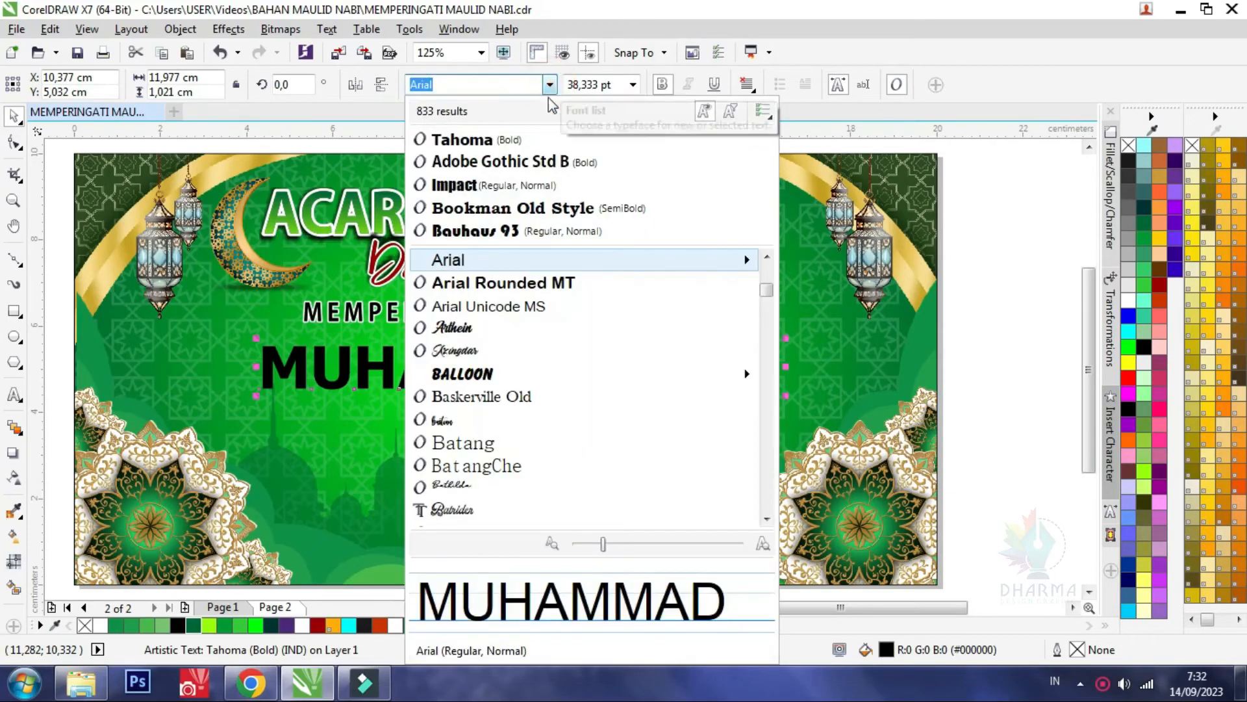
mouse_move(501, 266)
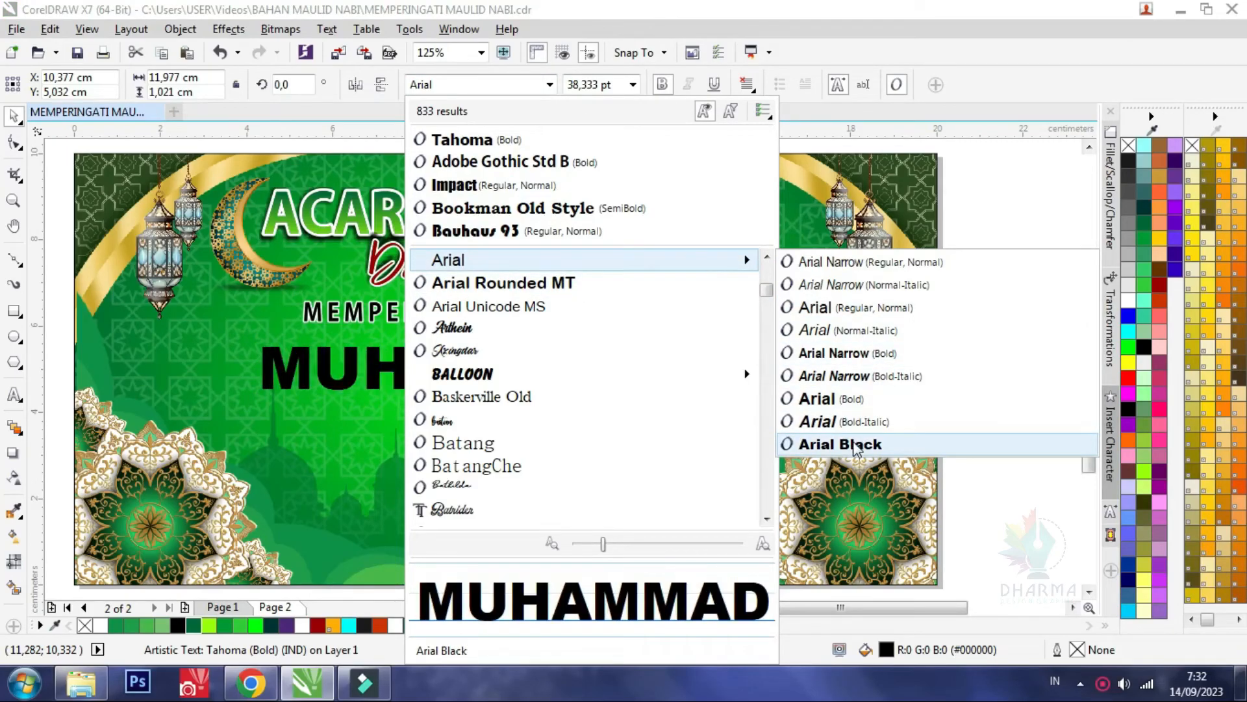
click(873, 444)
Narrow the MUHAMMAD SAW text to about 12.3 cm and centre it horizontally on the banner
drag(823, 370, 788, 371)
shift+click(649, 474)
key(e)
click(971, 312)
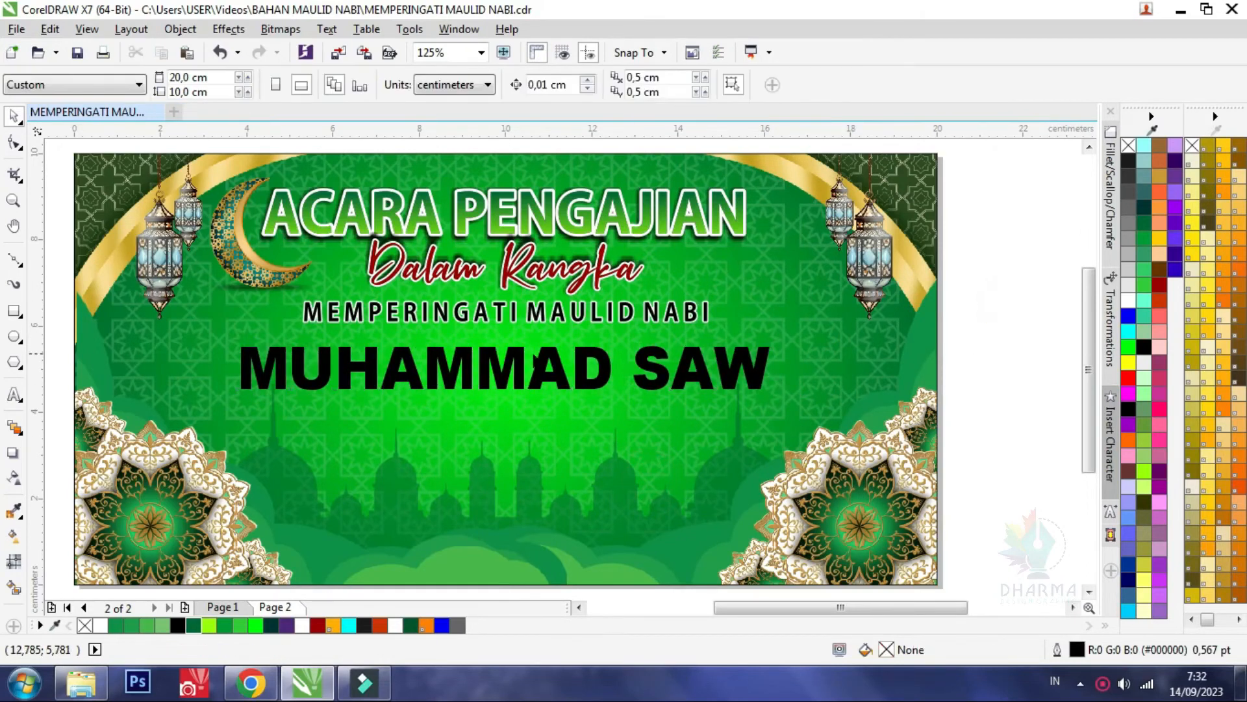
Stretch the MUHAMMAD SAW text to about 13.3 cm wide and 1.16 cm high, placing it at about Y 5.08 cm
click(526, 367)
scroll(478, 389, up, 2)
drag(533, 395, 532, 408)
drag(543, 362, 542, 350)
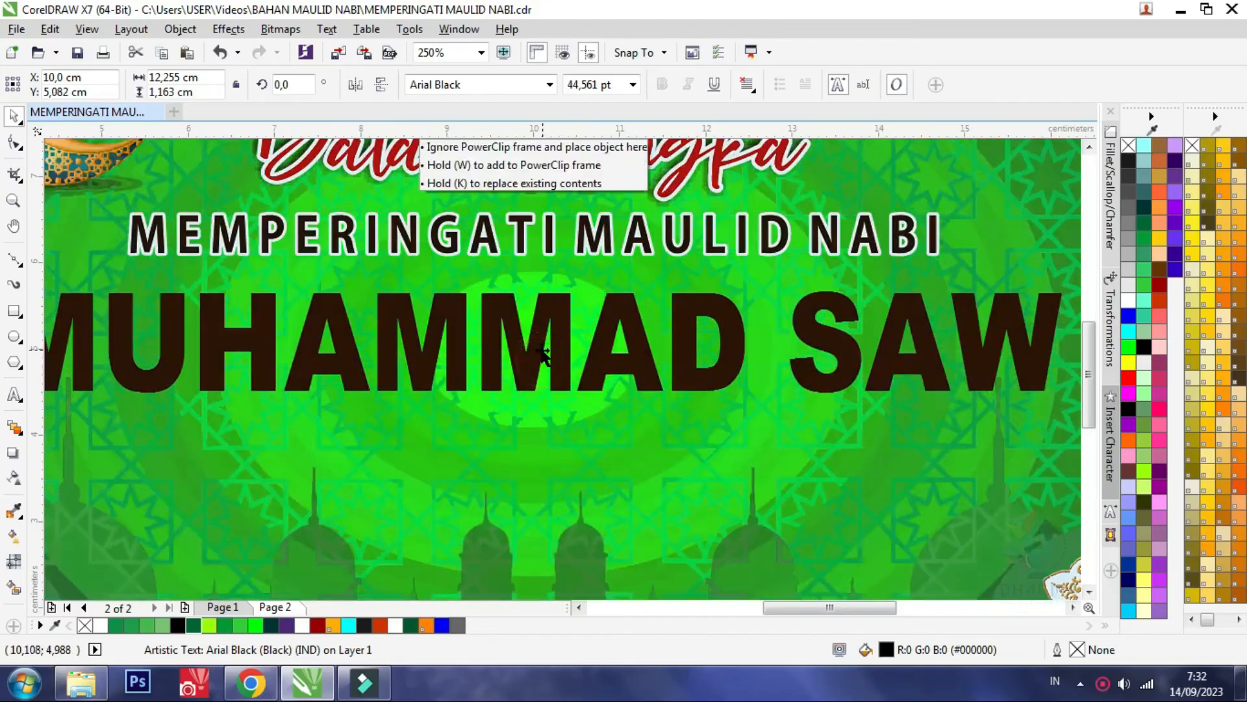
scroll(542, 351, down, 2)
drag(808, 346, 830, 346)
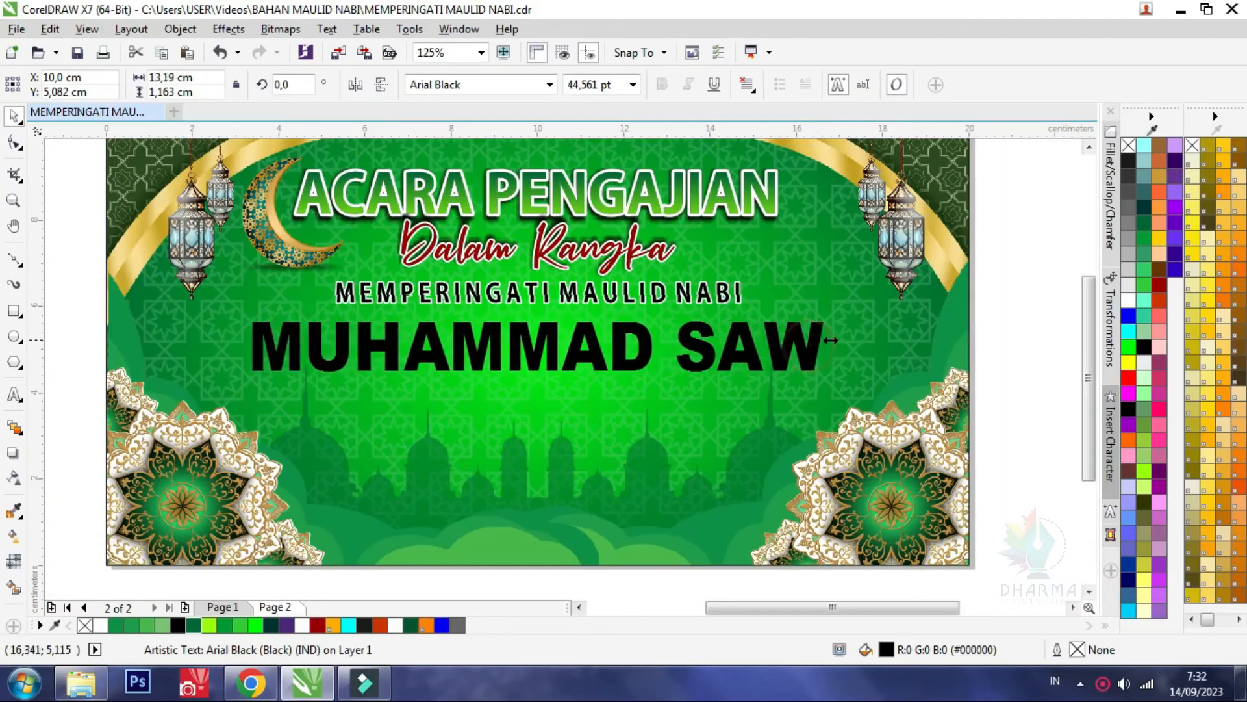
Shrink both lower-corner mandala ornaments inside the background PowerClip, the right one to about 6.05 × 6.01 cm
click(252, 507)
ctrl+click(234, 498)
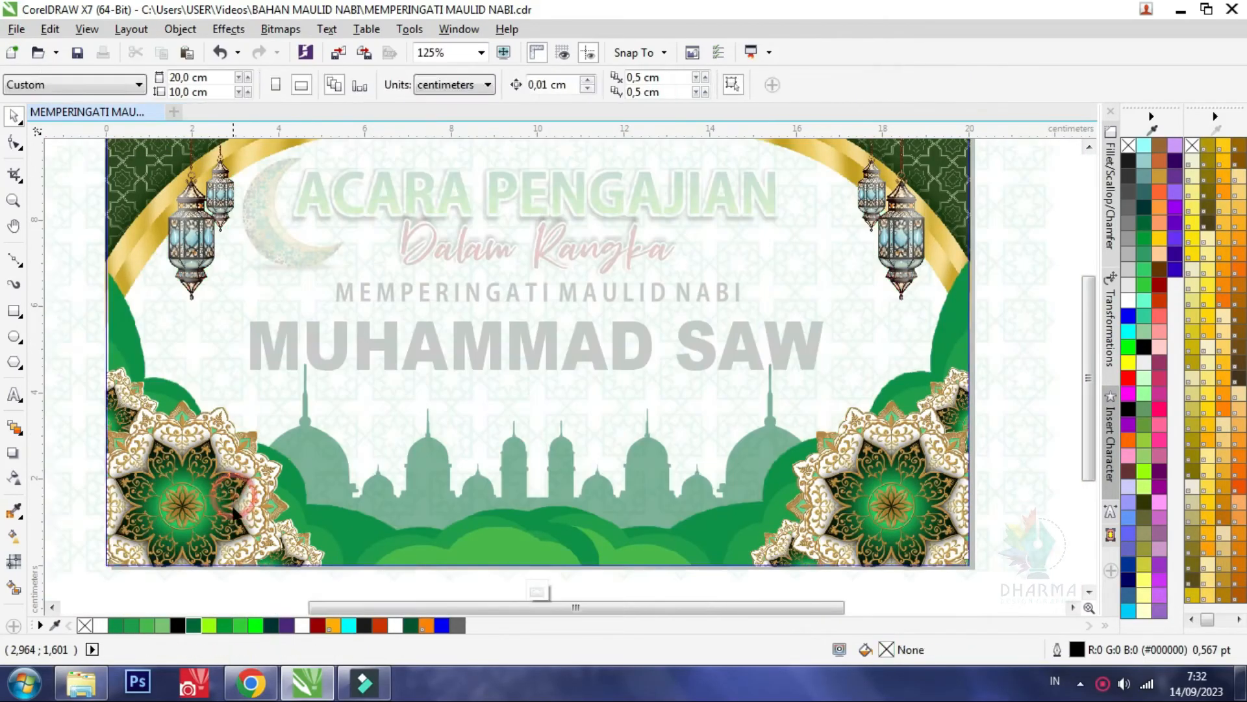
click(235, 510)
drag(345, 343, 338, 364)
drag(111, 548, 128, 546)
click(826, 497)
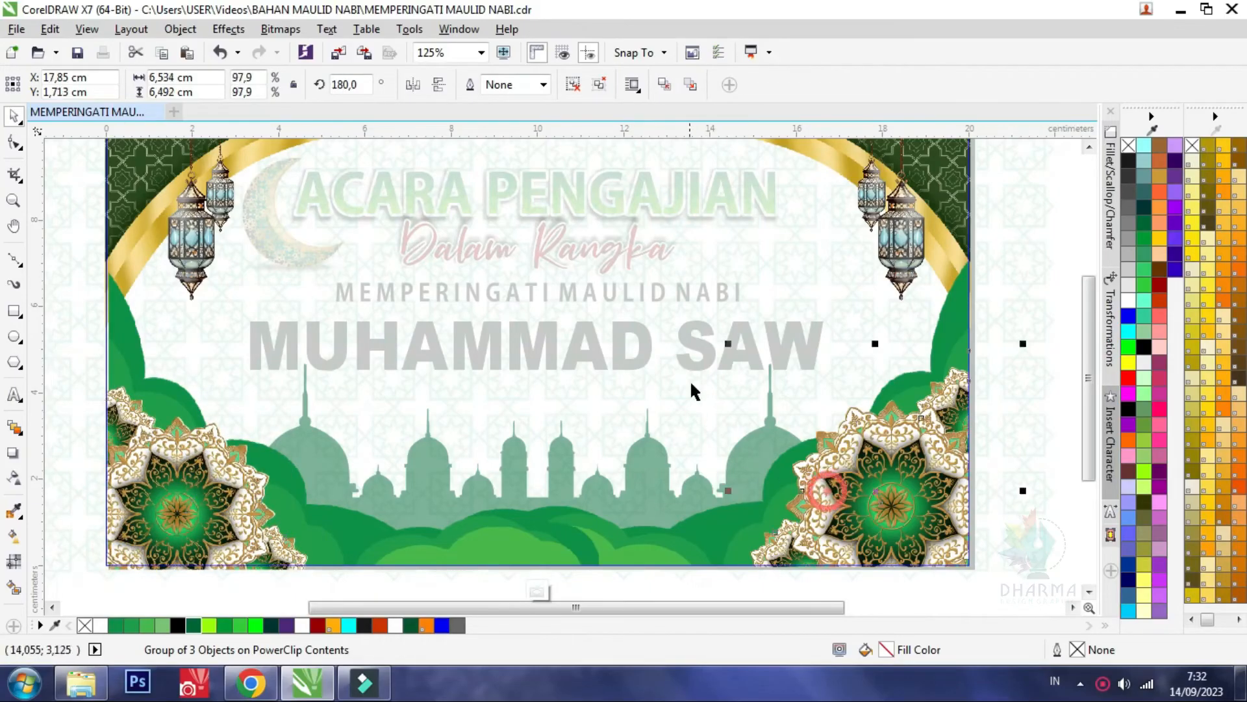
drag(730, 345, 740, 368)
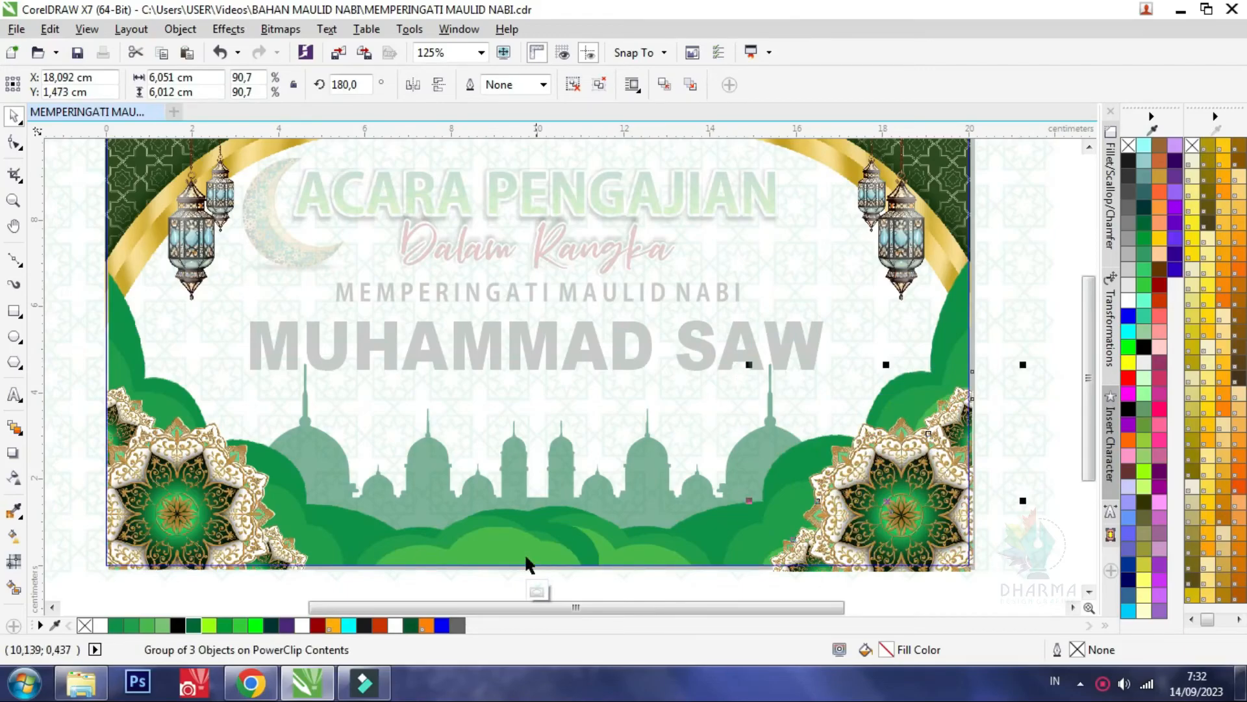
click(541, 589)
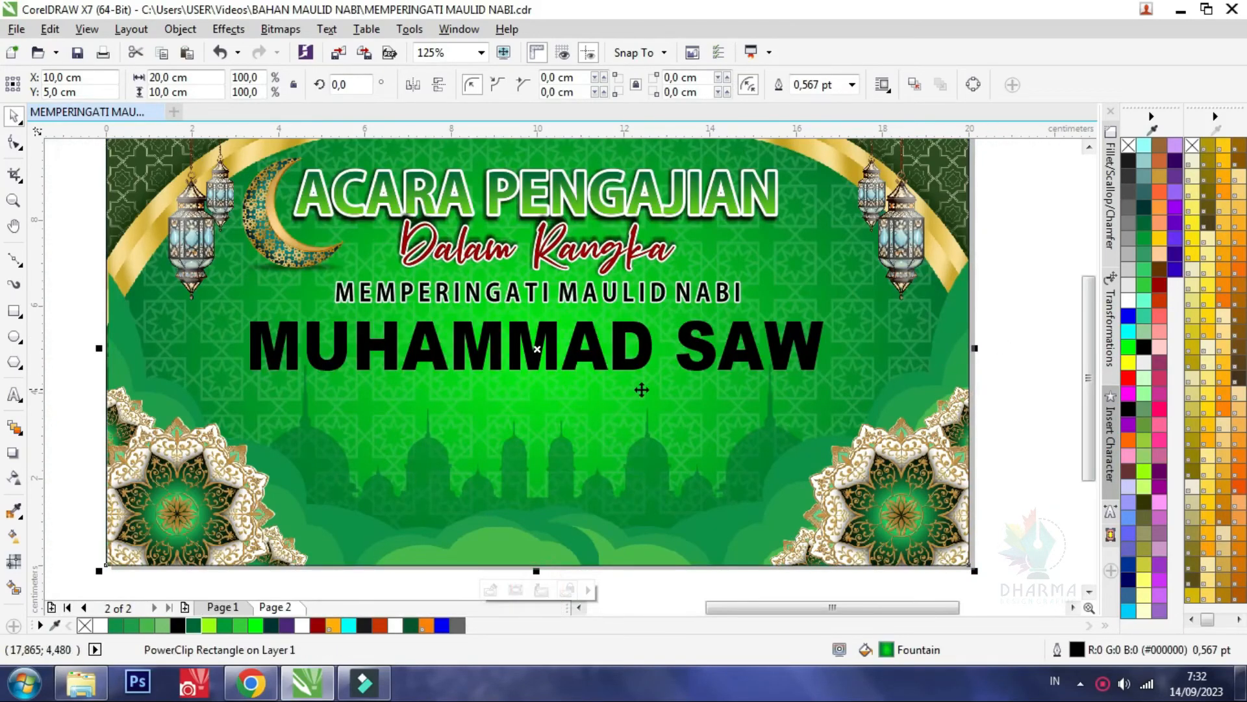
Fill the MUHAMMAD SAW text with a vertical gradient from red at the top to orange at the bottom
click(532, 361)
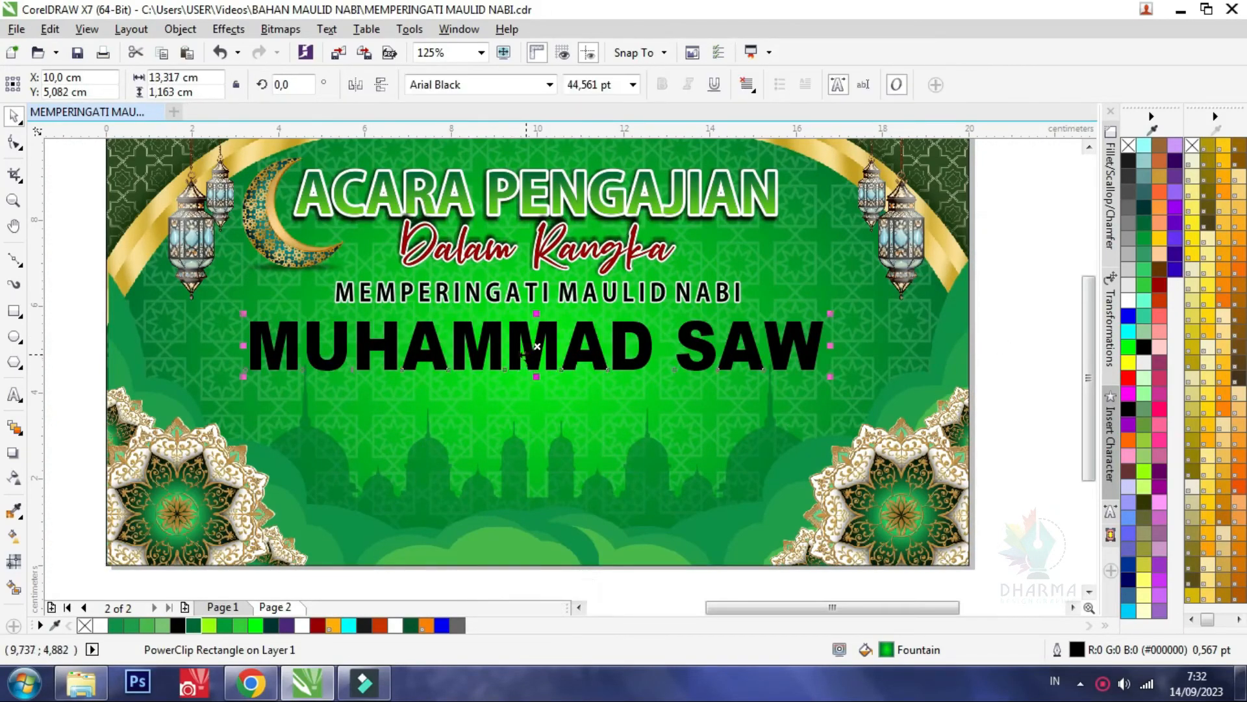
click(13, 536)
scroll(546, 334, up, 2)
click(493, 326)
drag(495, 396, 493, 408)
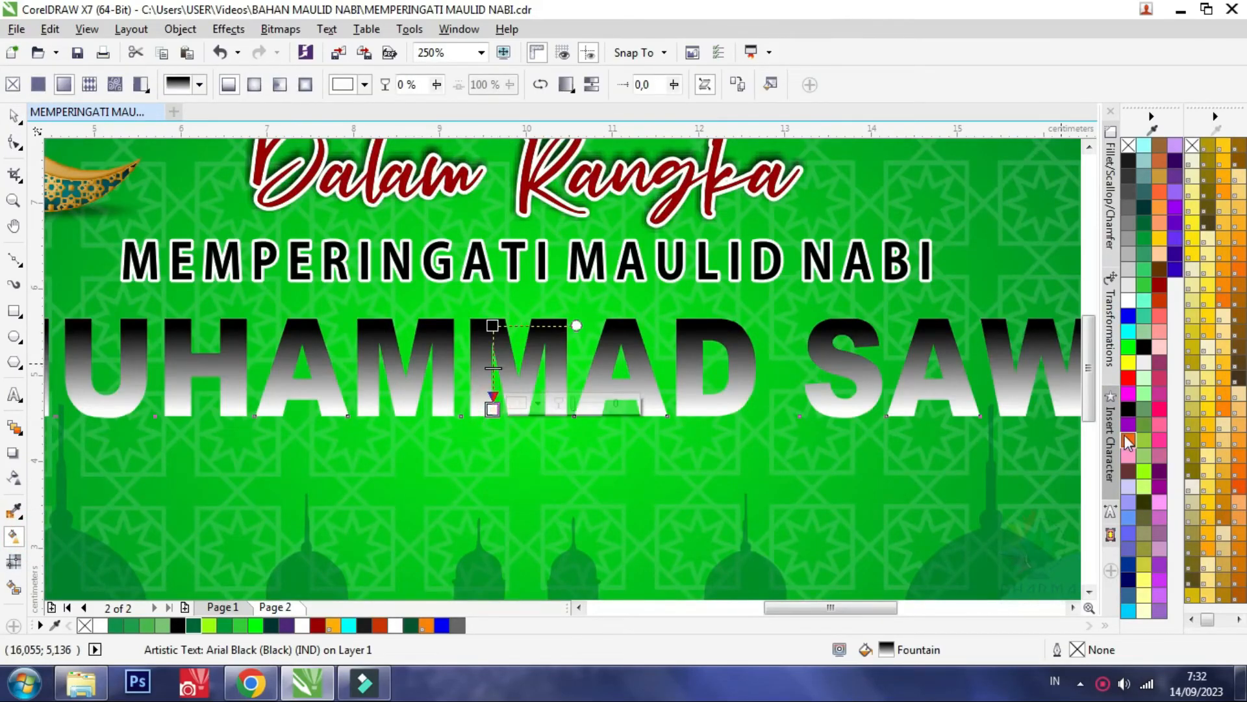
click(1127, 436)
click(492, 326)
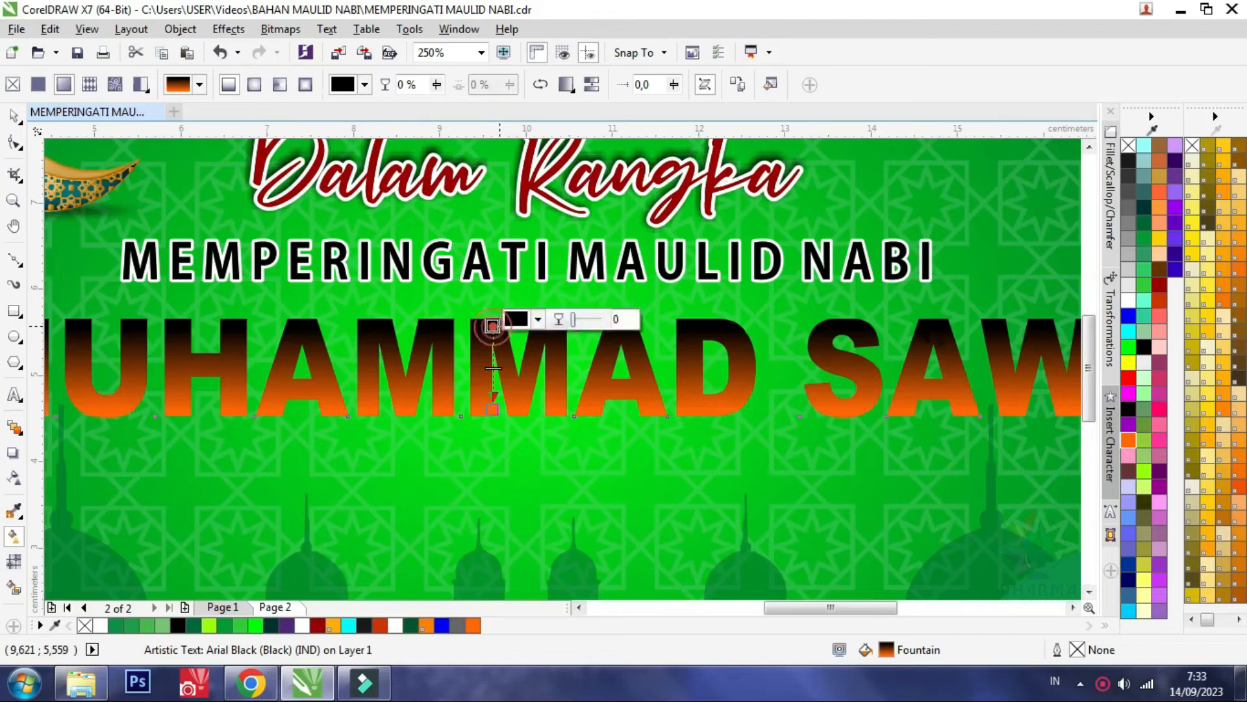
click(1129, 378)
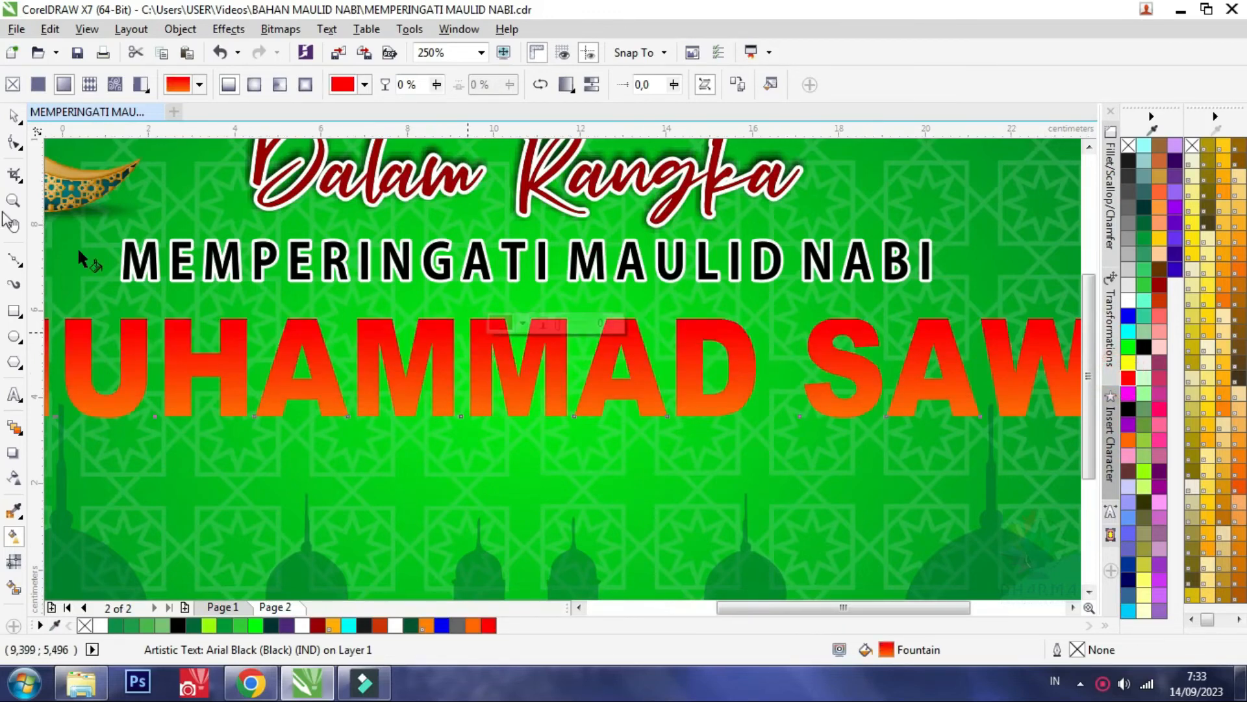
key(F3)
Give the MUHAMMAD SAW text a white 3 pt outline behind the fill, with round corners, round caps and outside position
click(11, 119)
scroll(465, 354, up, 1)
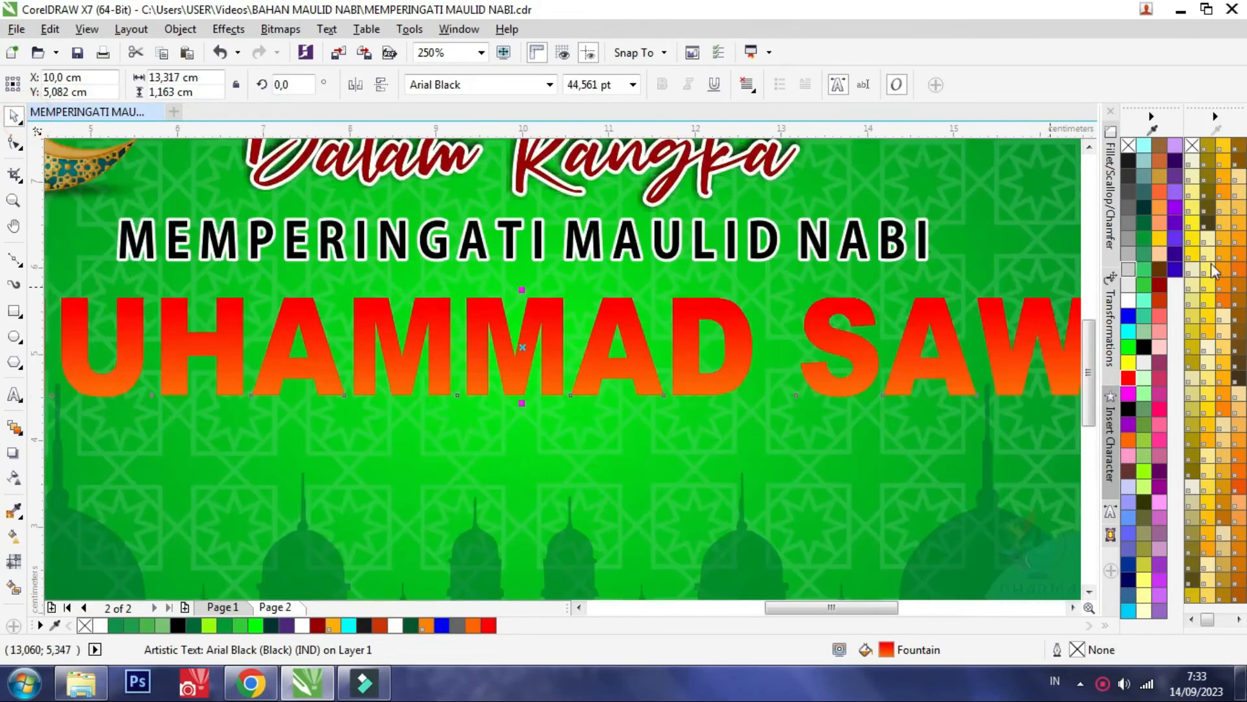
right_click(1129, 301)
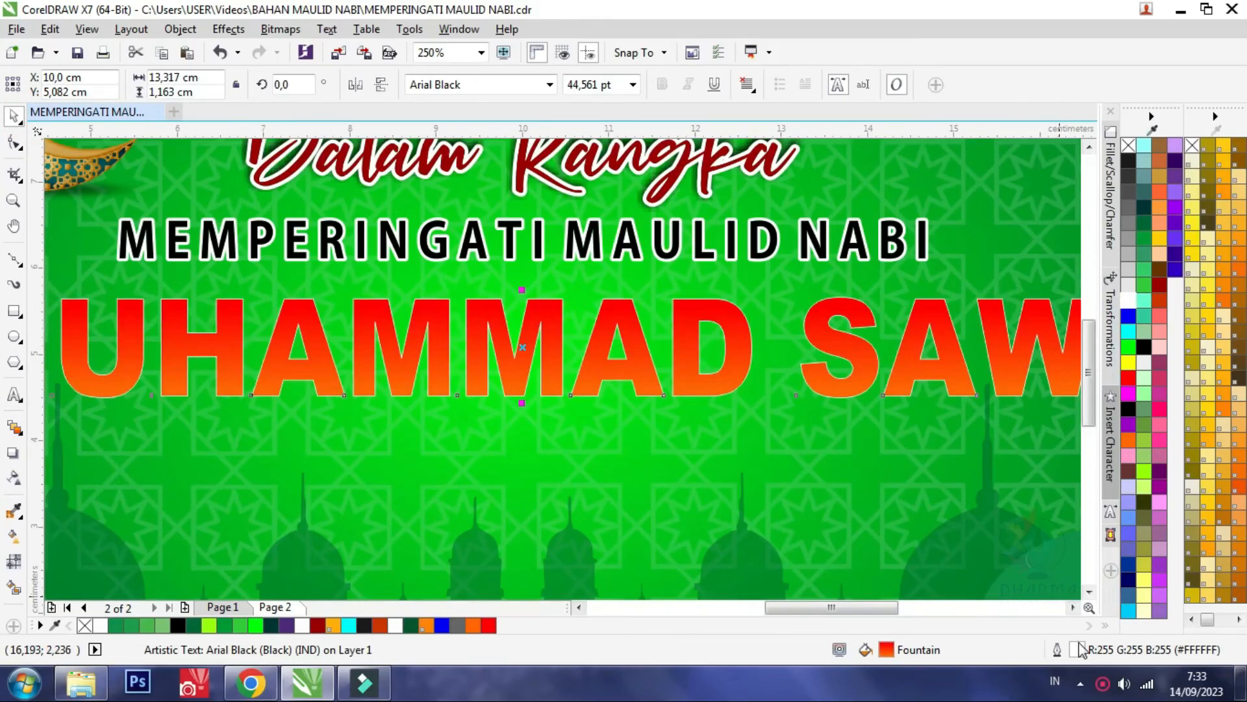
double_click(1078, 648)
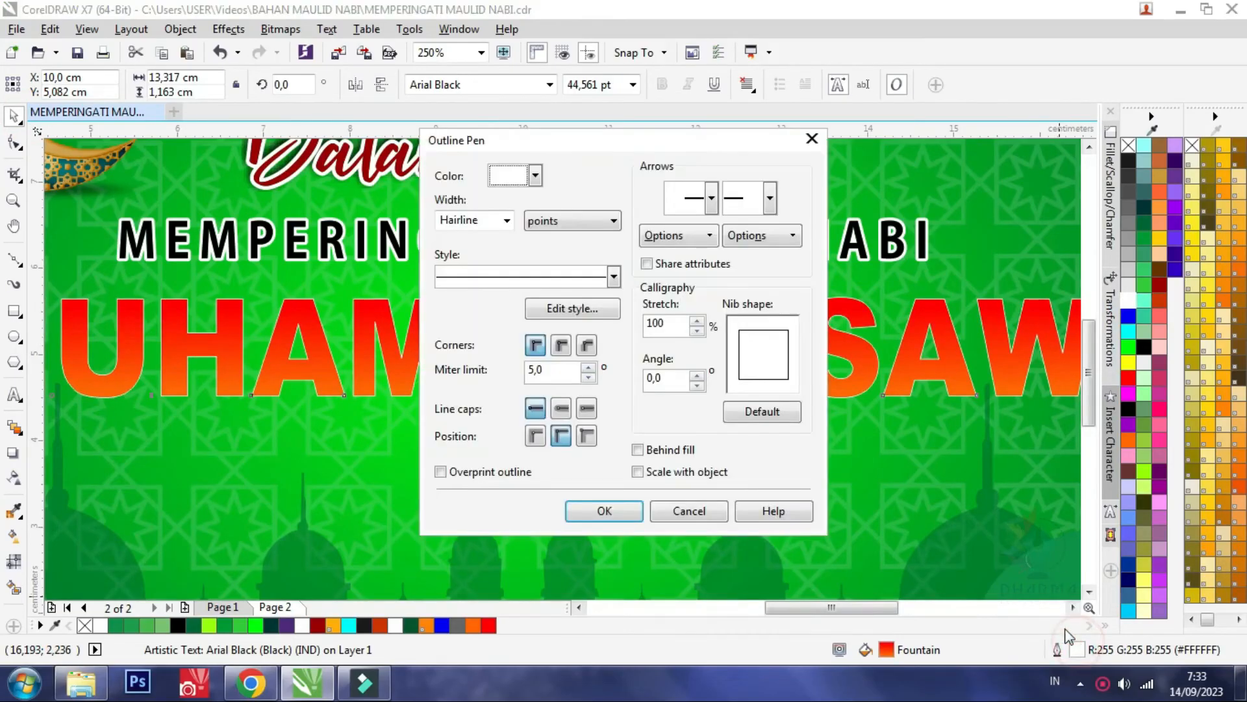
click(507, 223)
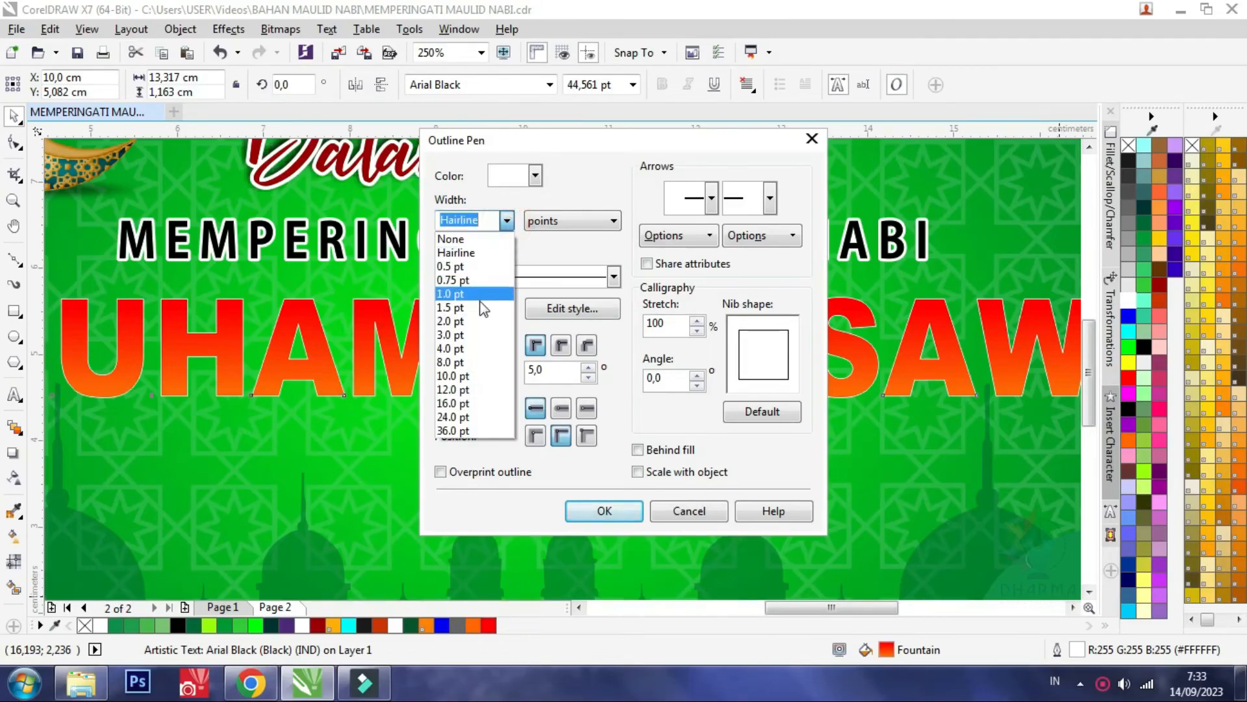
click(465, 335)
click(561, 345)
click(561, 408)
click(535, 436)
click(638, 449)
click(603, 510)
key(F3)
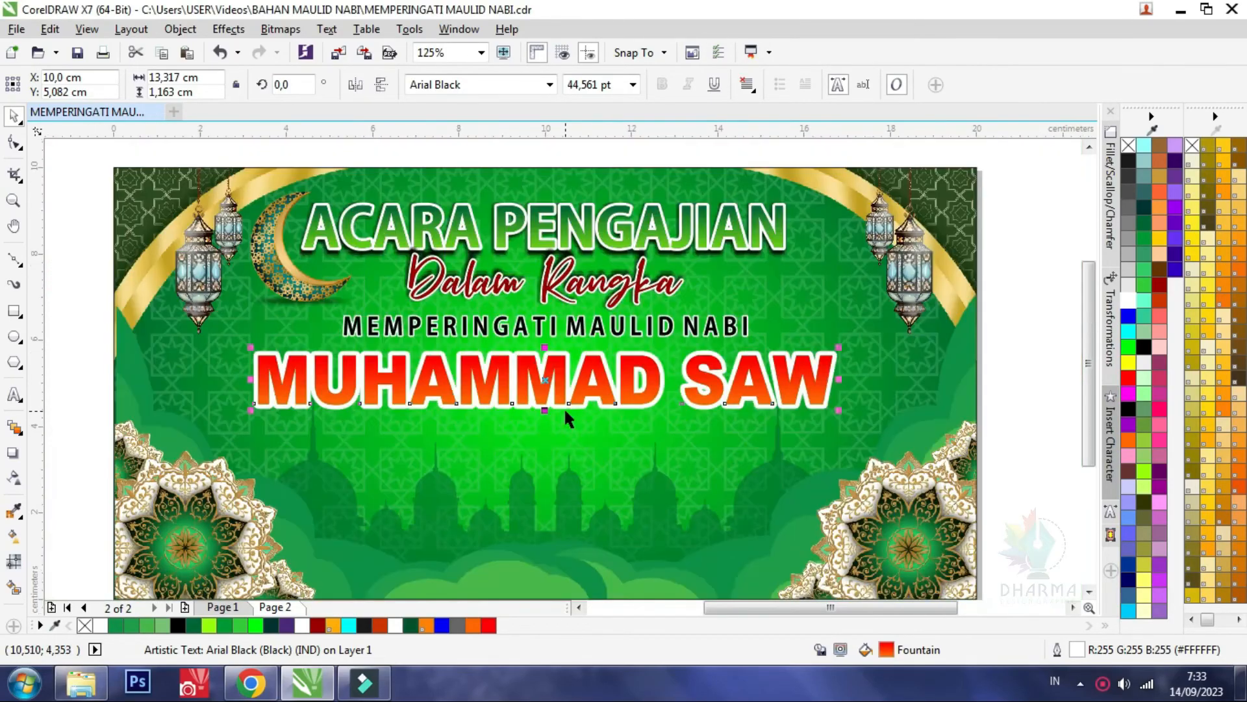
Check the title styling on Page 1 and convert the MUHAMMAD SAW text on Page 2 to a bitmap
click(223, 607)
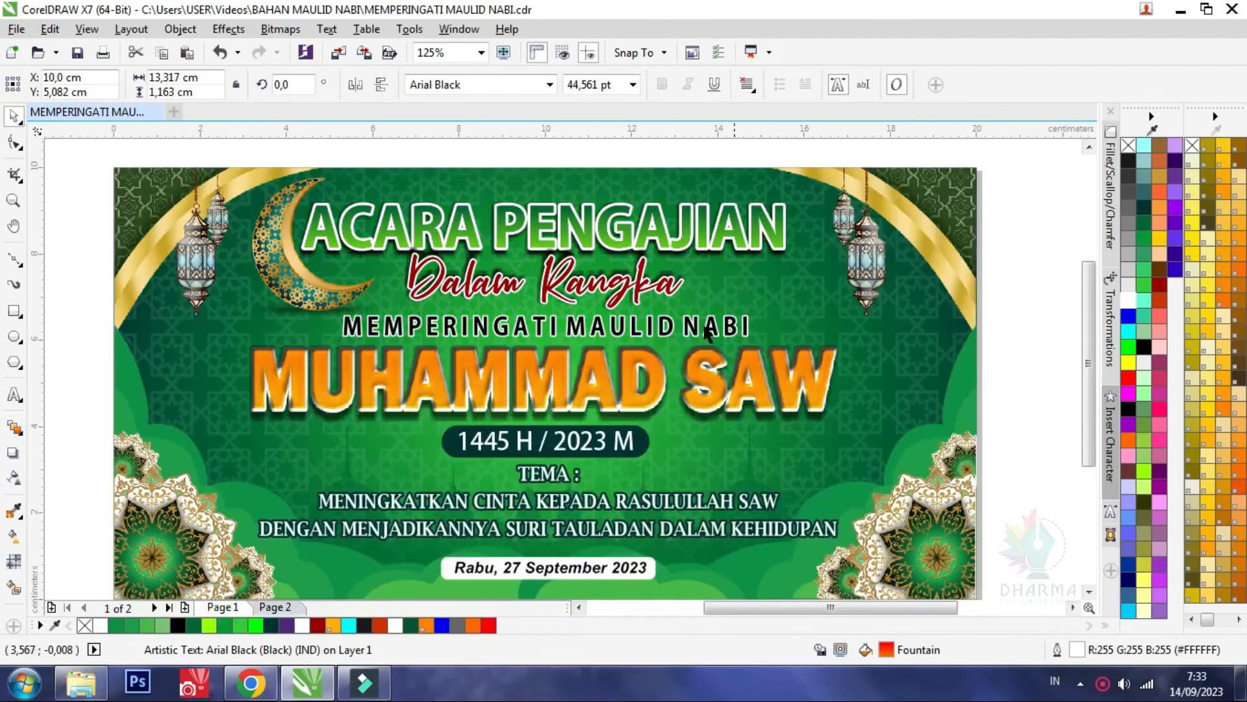
click(275, 607)
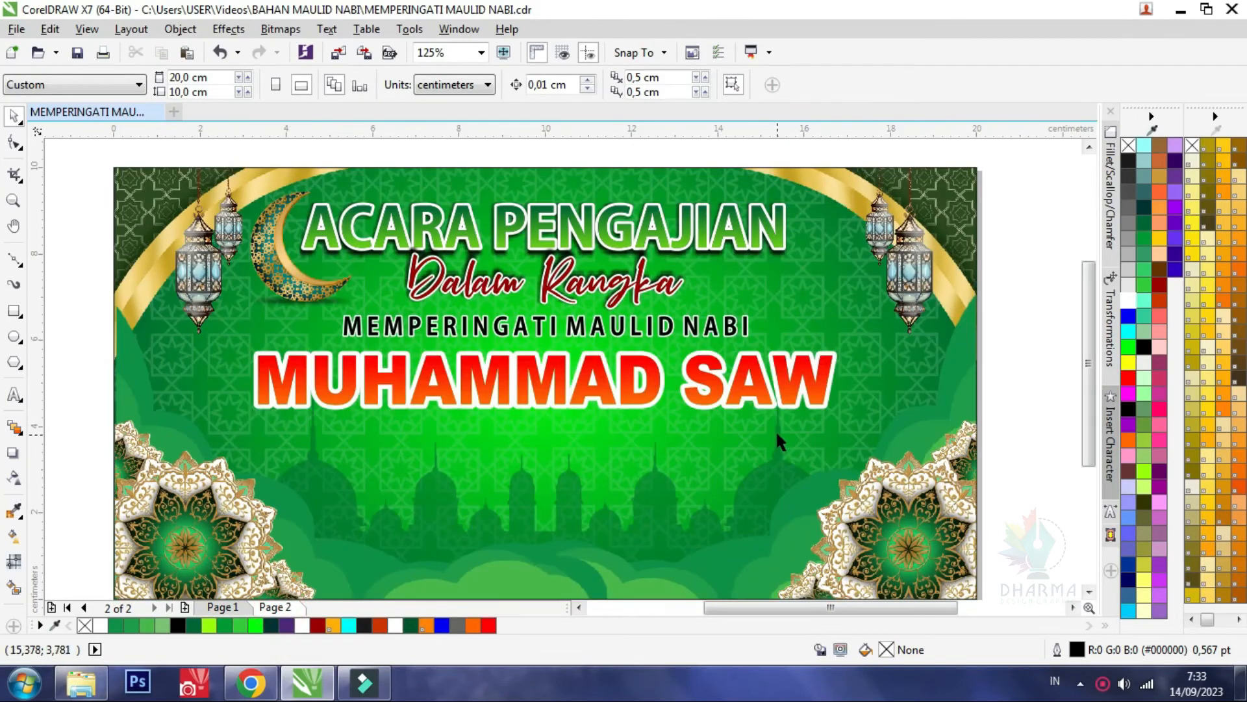
click(740, 392)
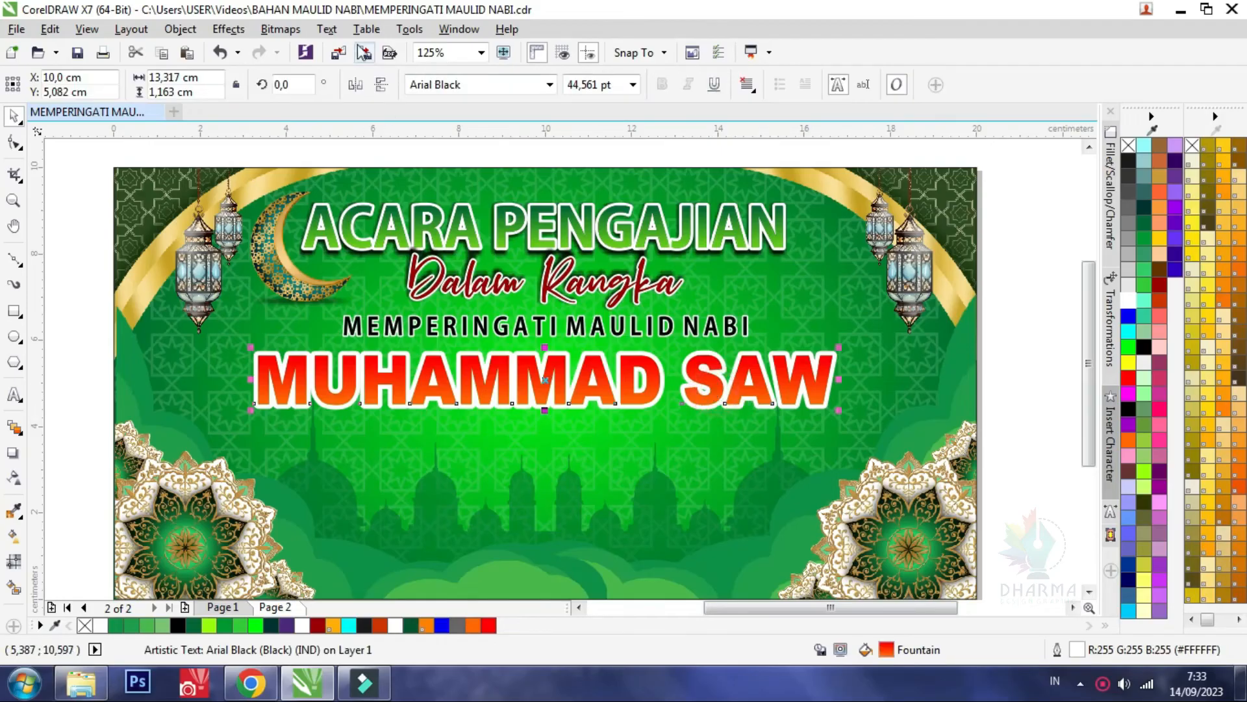
click(288, 32)
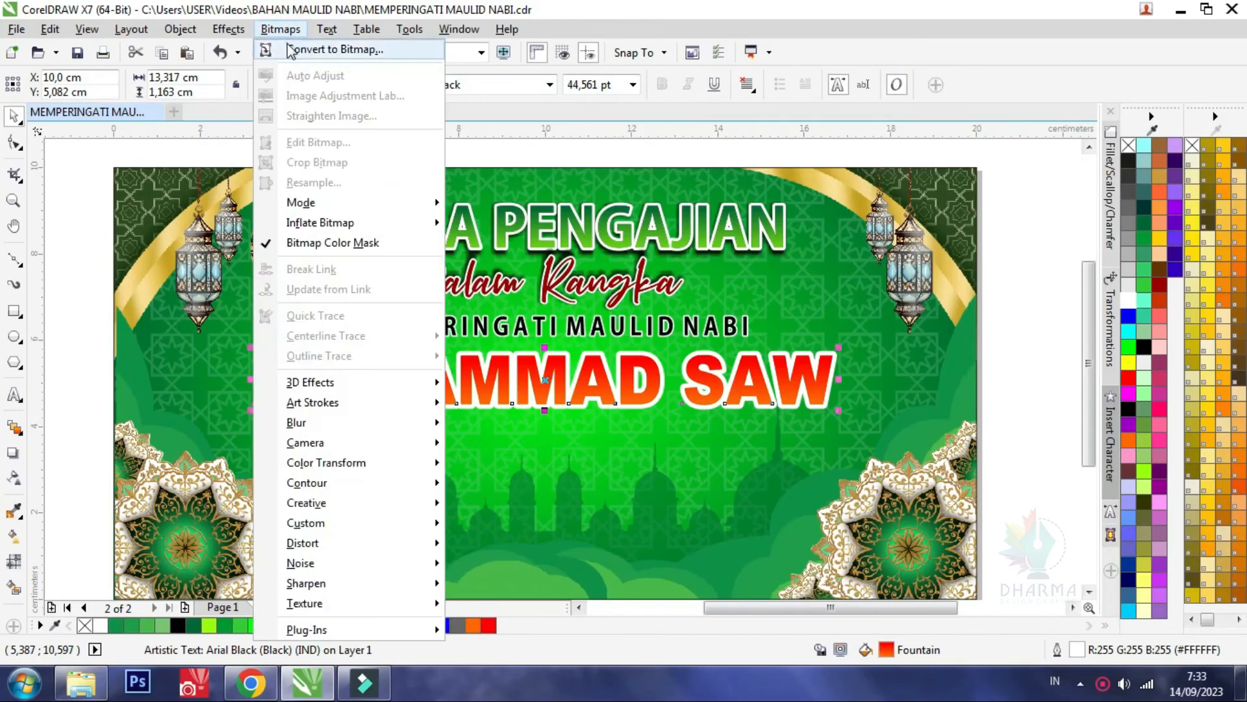
click(291, 50)
click(564, 435)
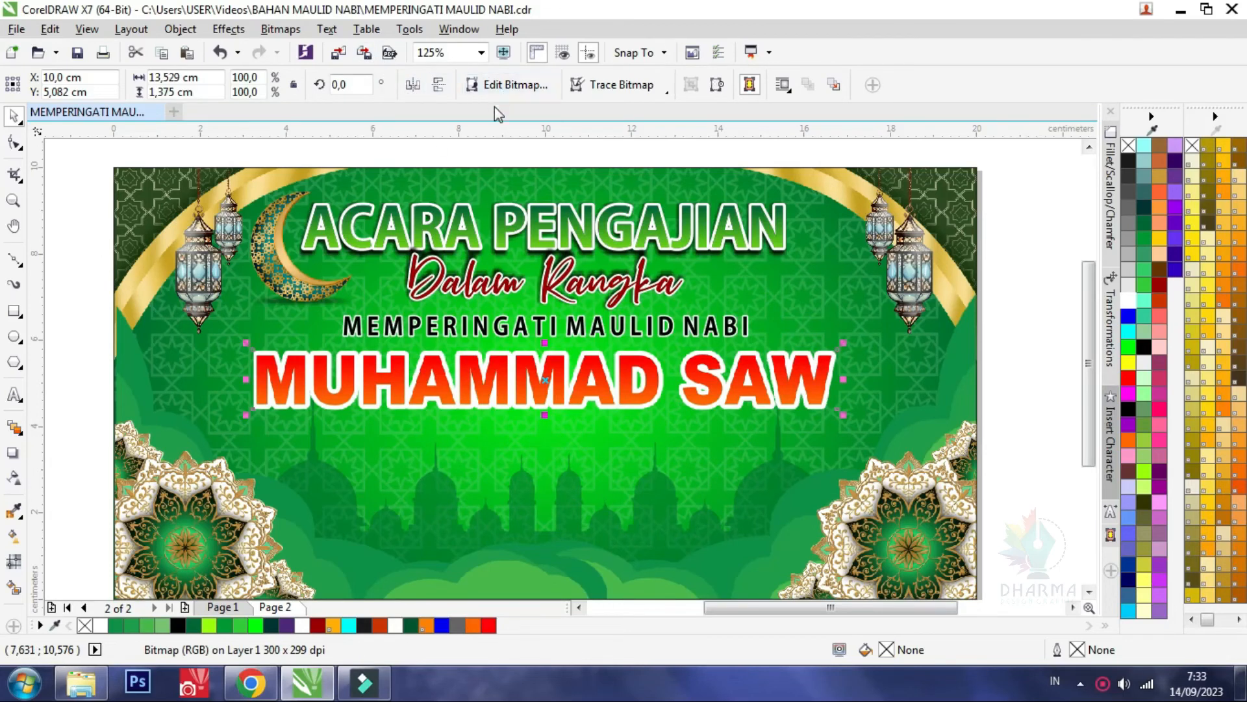
Edit the MUHAMMAD SAW bitmap in Corel PHOTO-PAINT and start the Plastic texture effect on it
click(502, 88)
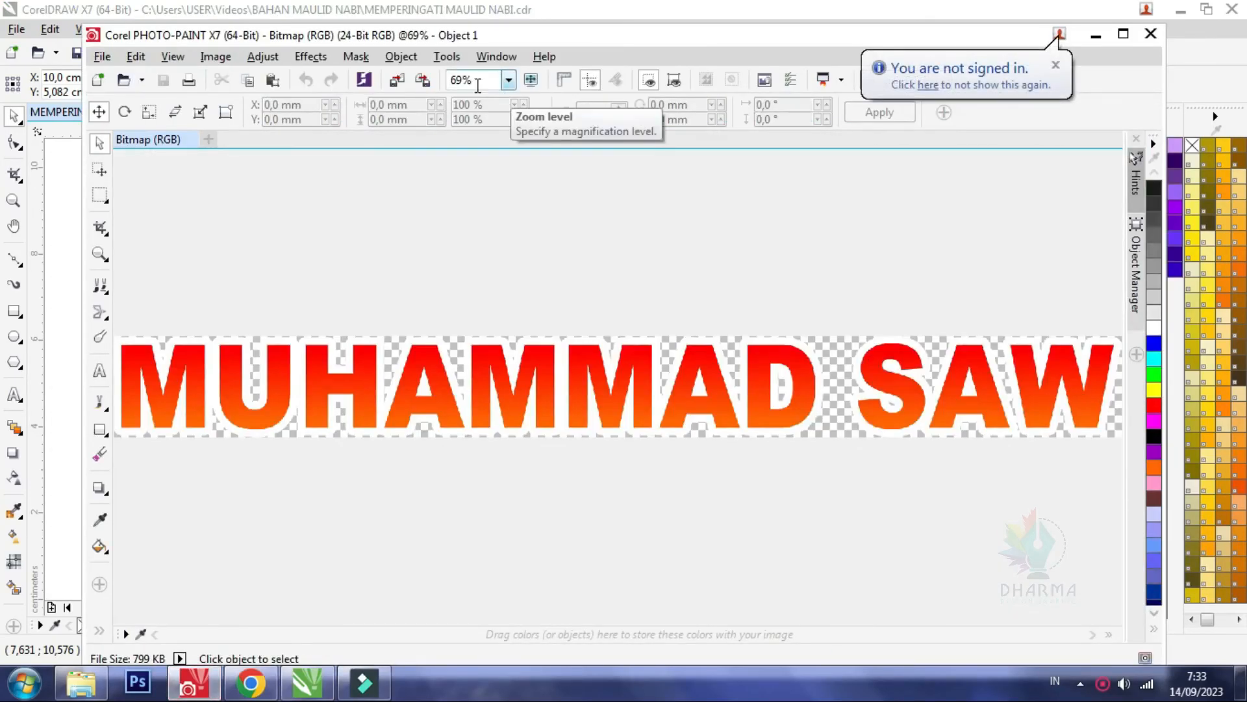
click(308, 59)
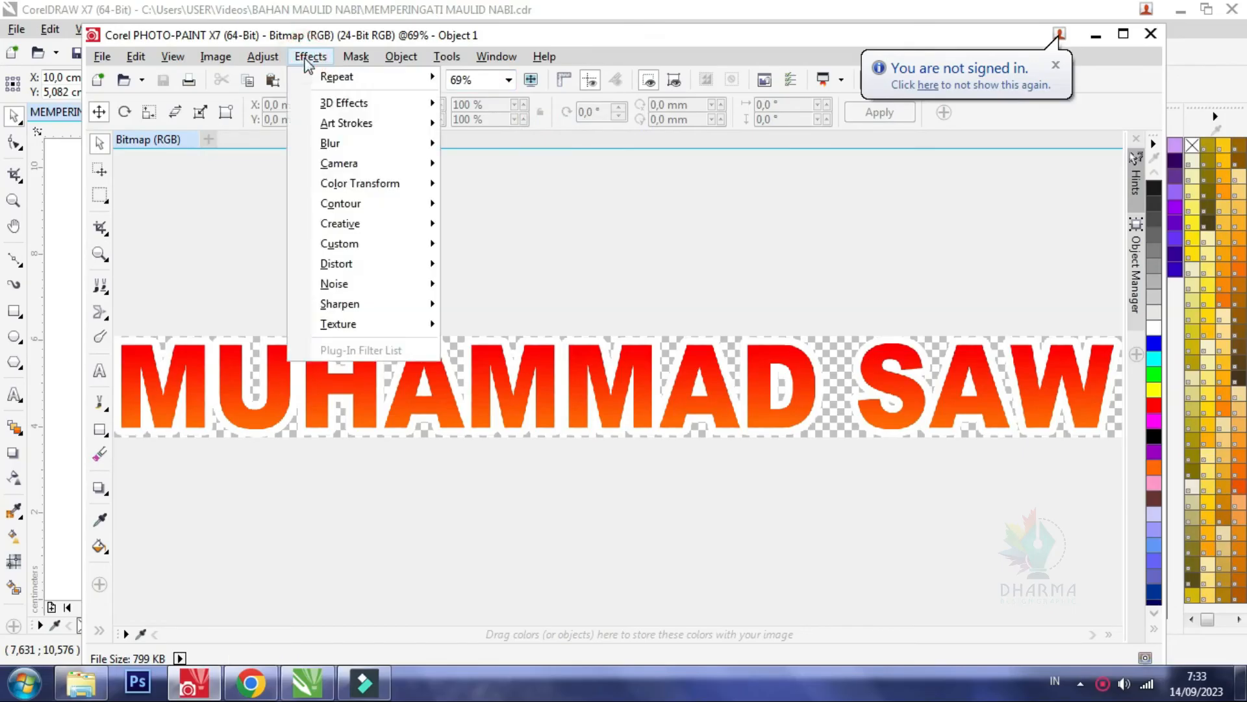
mouse_move(368, 328)
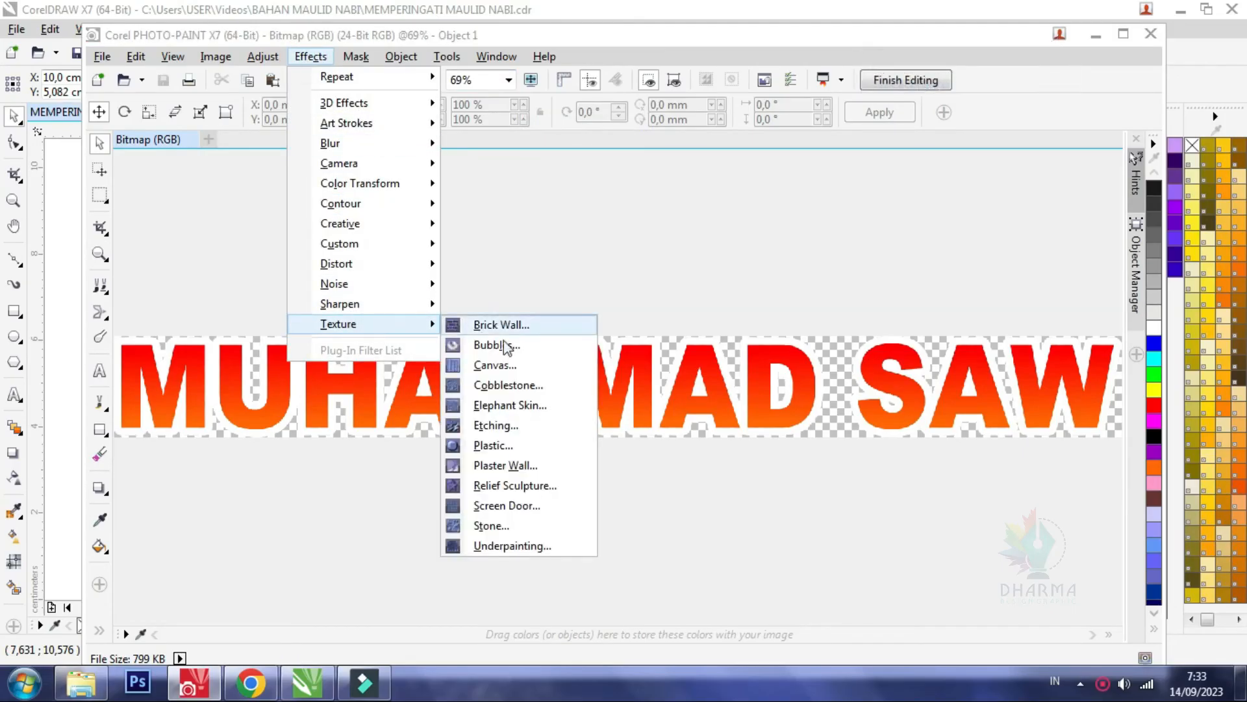
click(495, 447)
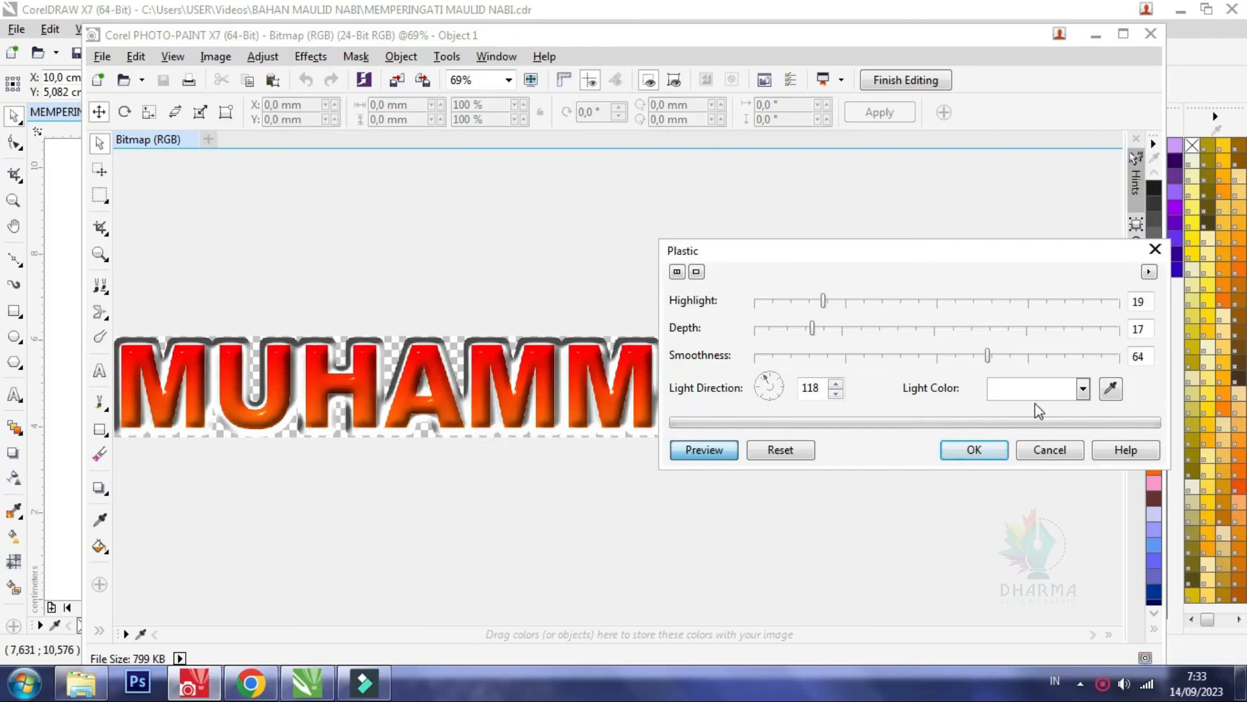
Try orange as the Plastic effect's light colour and restore white
click(1081, 389)
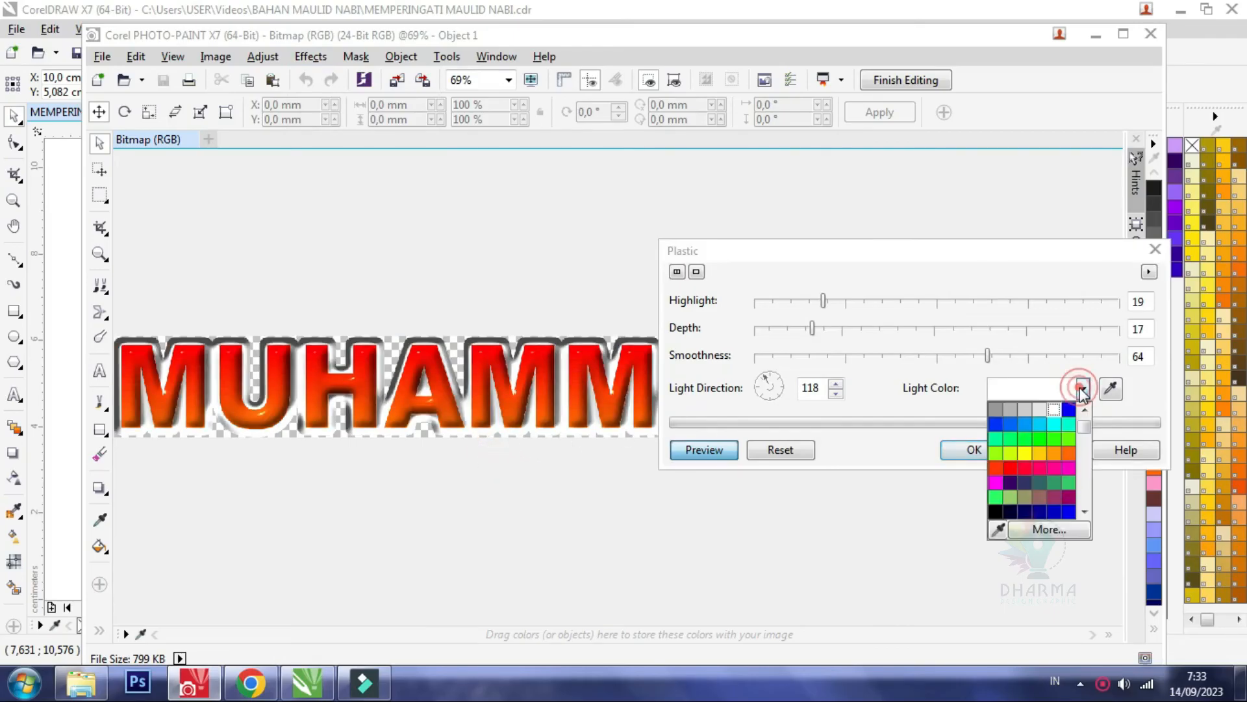
click(1072, 454)
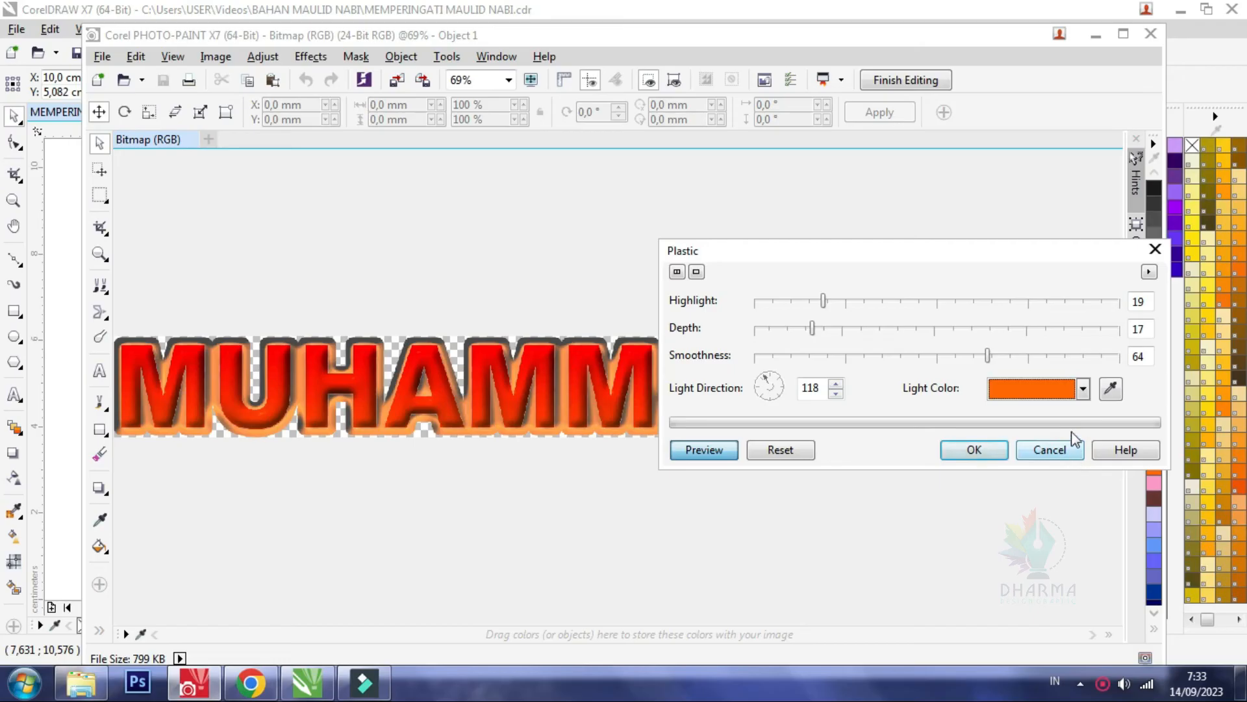
click(1083, 389)
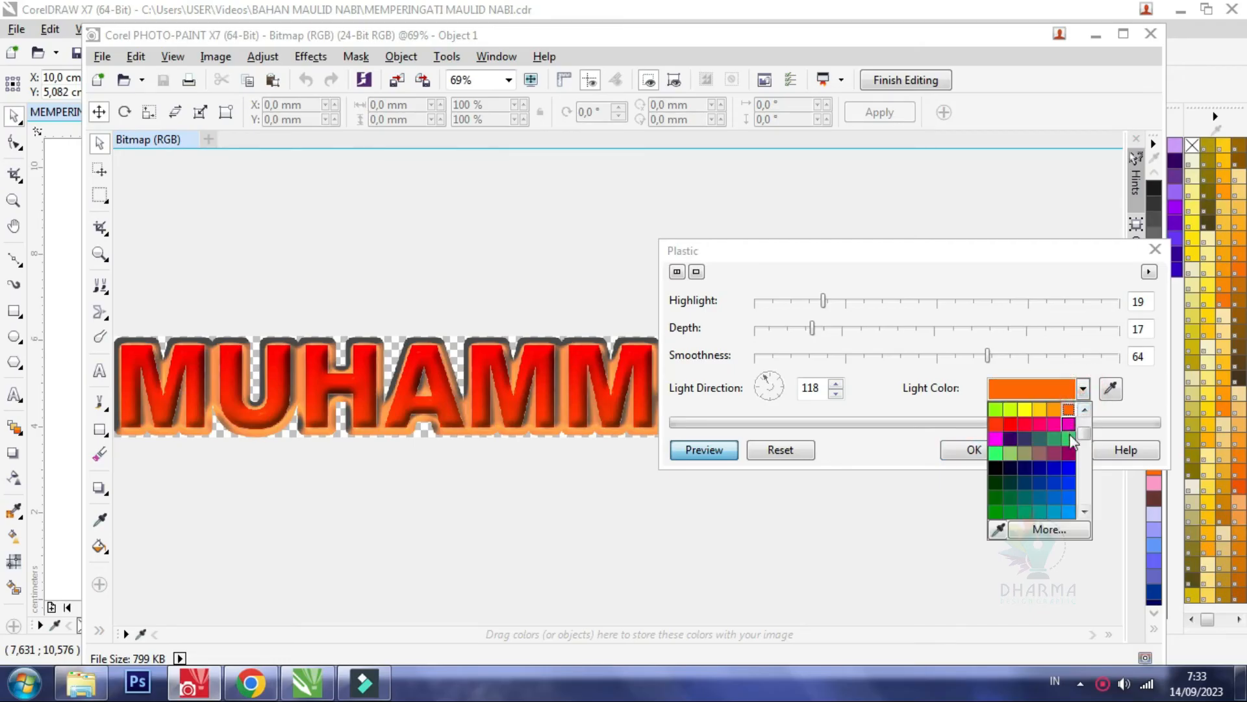
click(1054, 424)
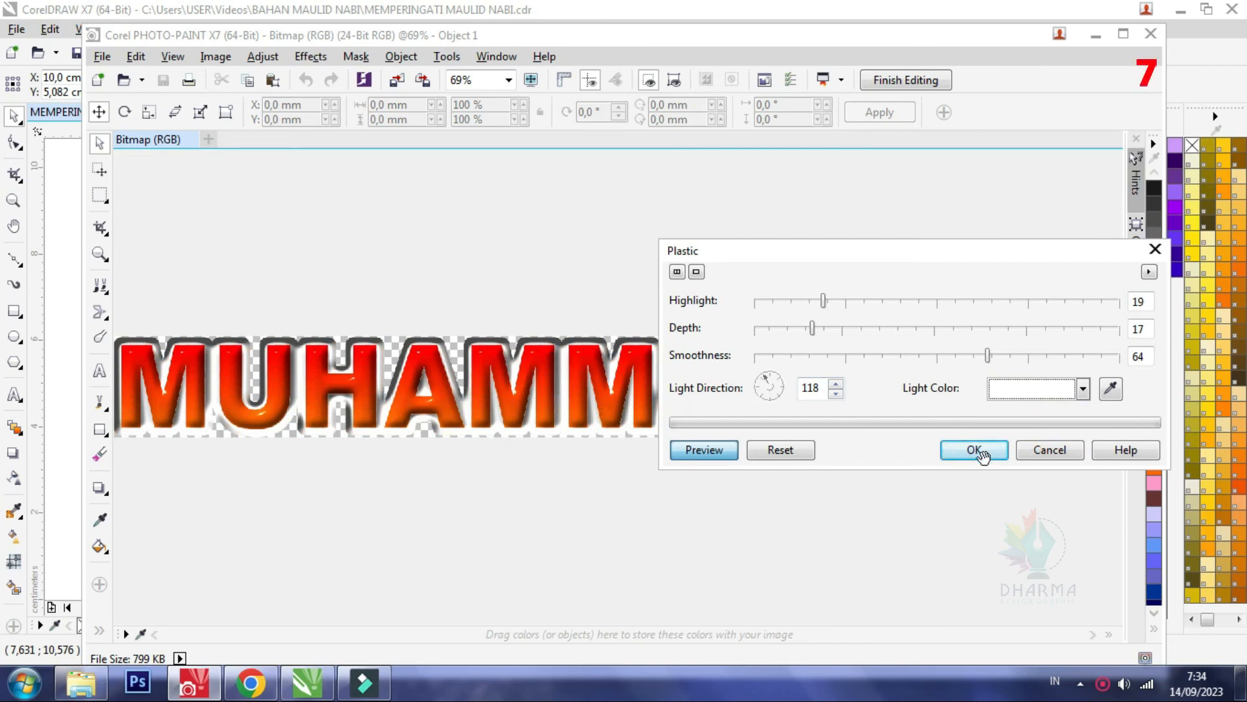
Apply the Plastic effect with smoothness 58, save the bitmap changes and return to CorelDRAW
click(965, 355)
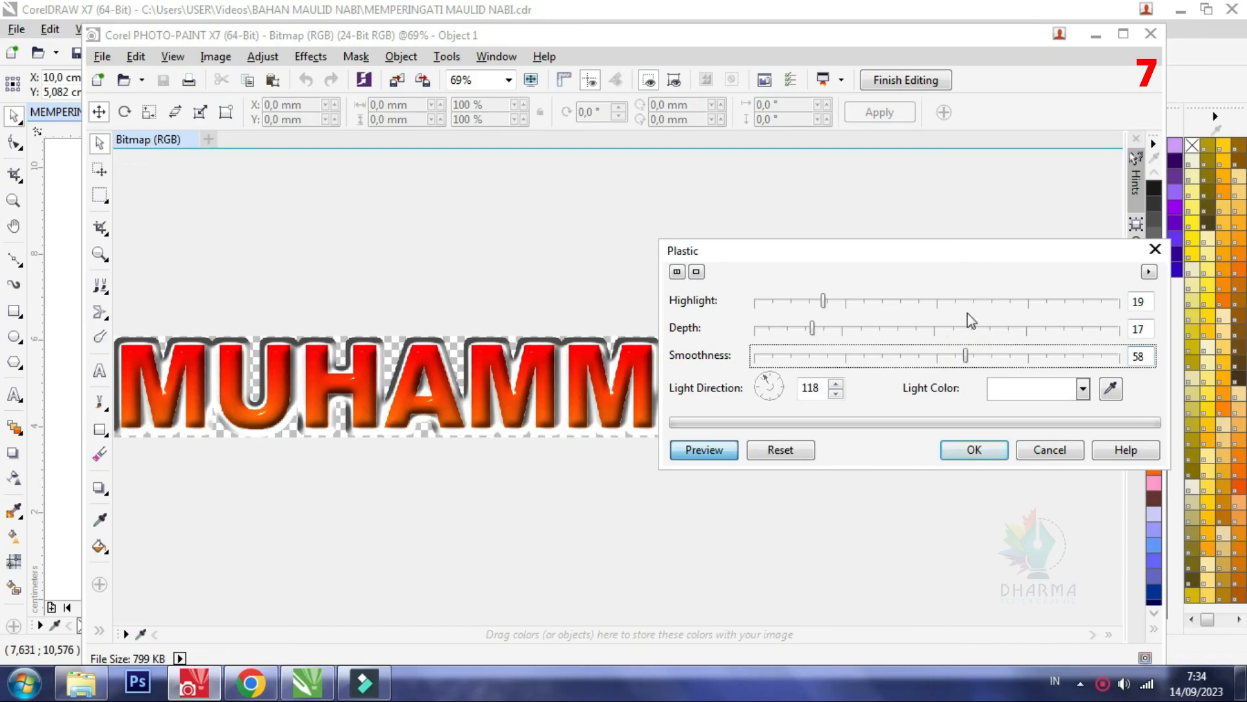
click(977, 453)
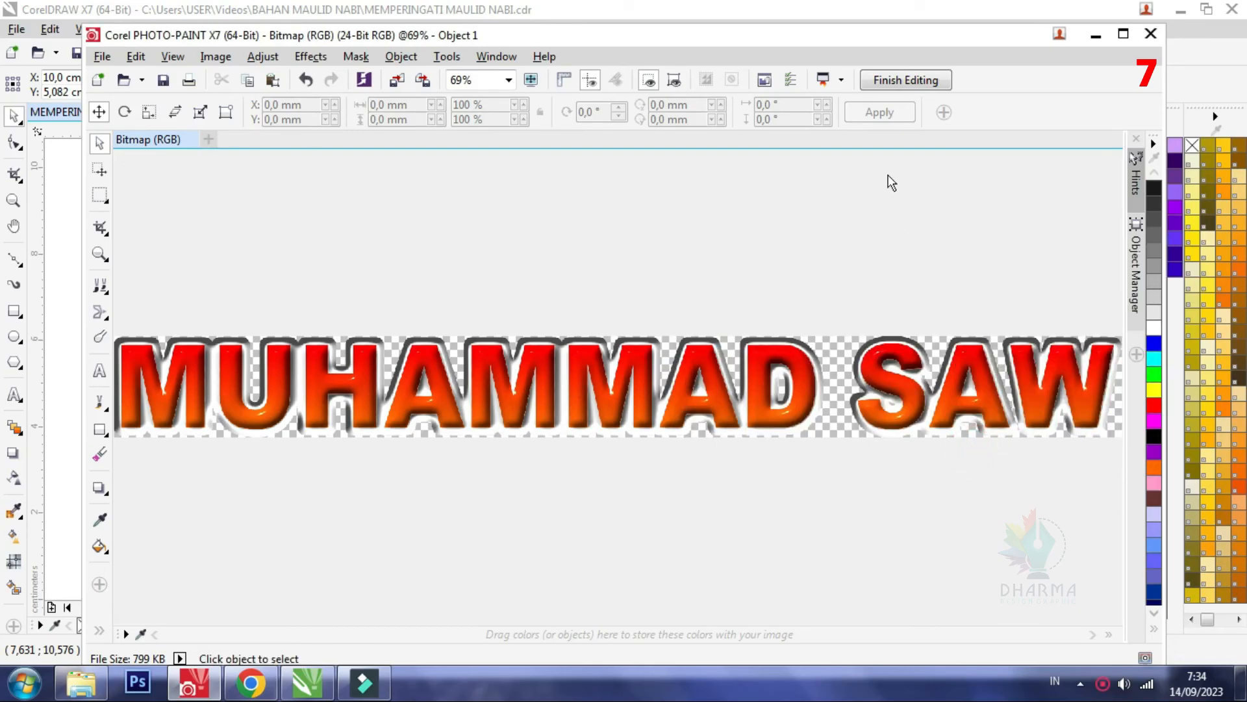
click(892, 82)
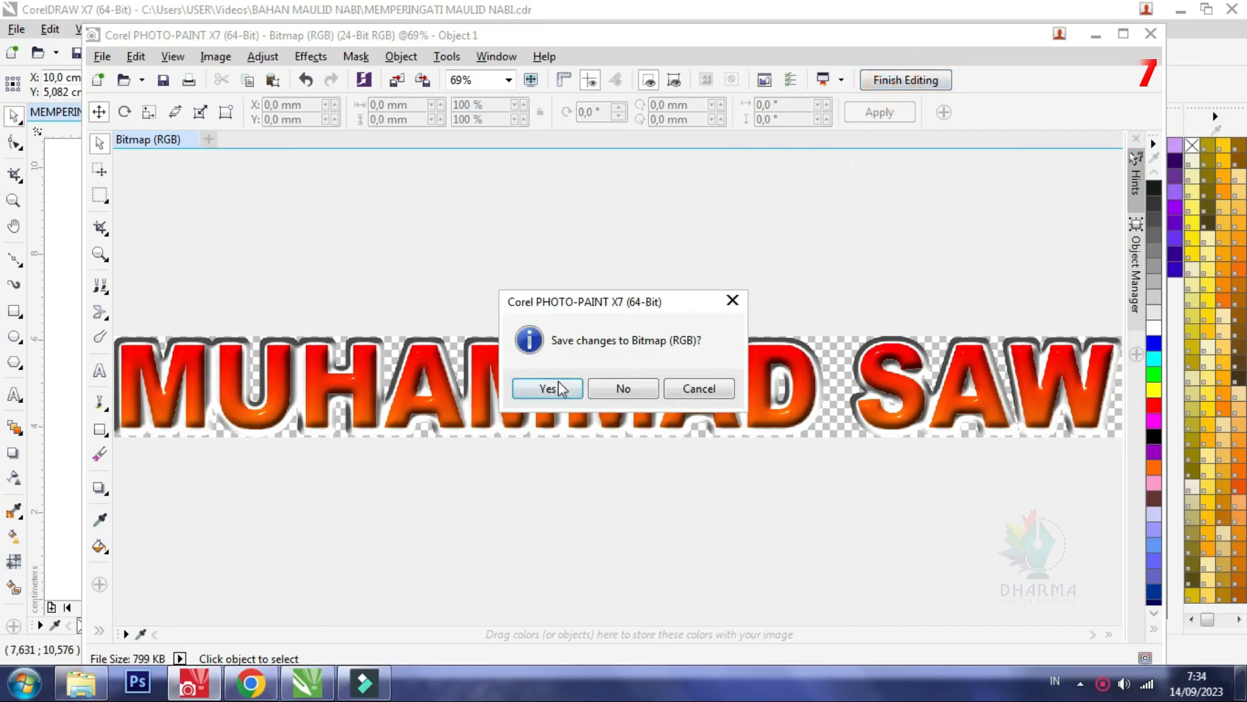
click(556, 387)
click(1096, 34)
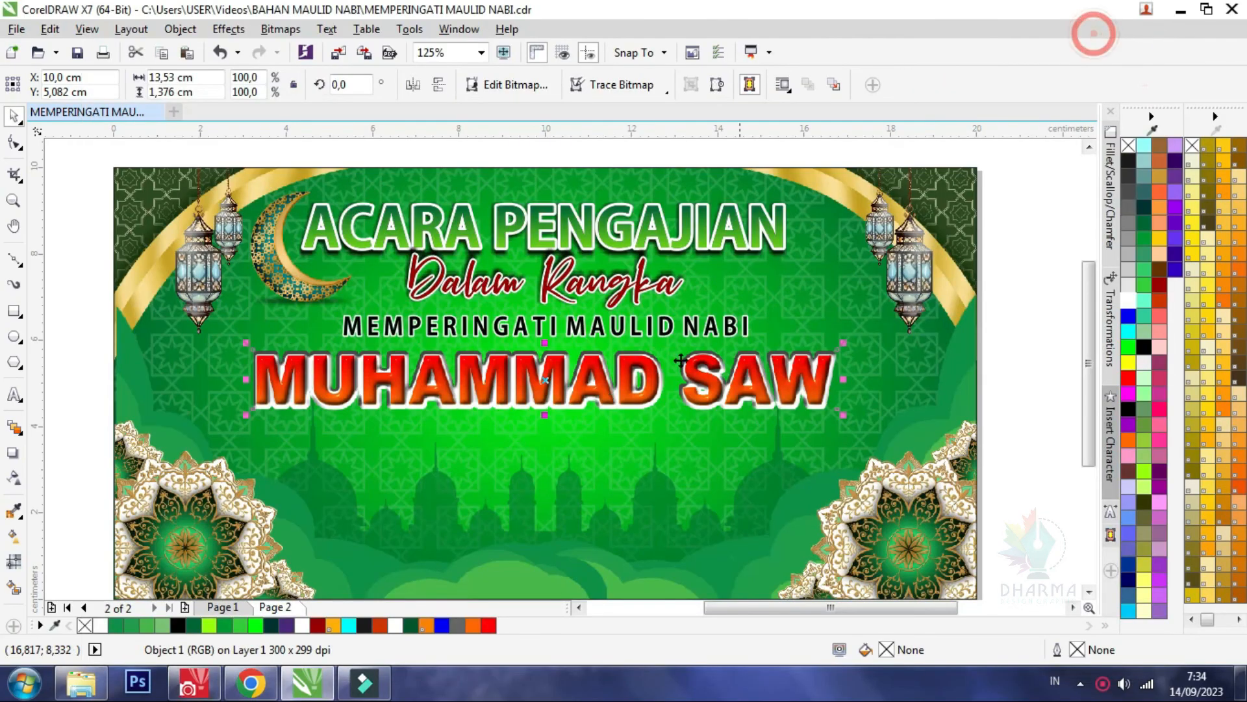
Enlarge the MUHAMMAD SAW bitmap about its centre to about 14.4 × 1.47 cm and shift it slightly down
scroll(376, 398, up, 1)
scroll(480, 432, down, 1)
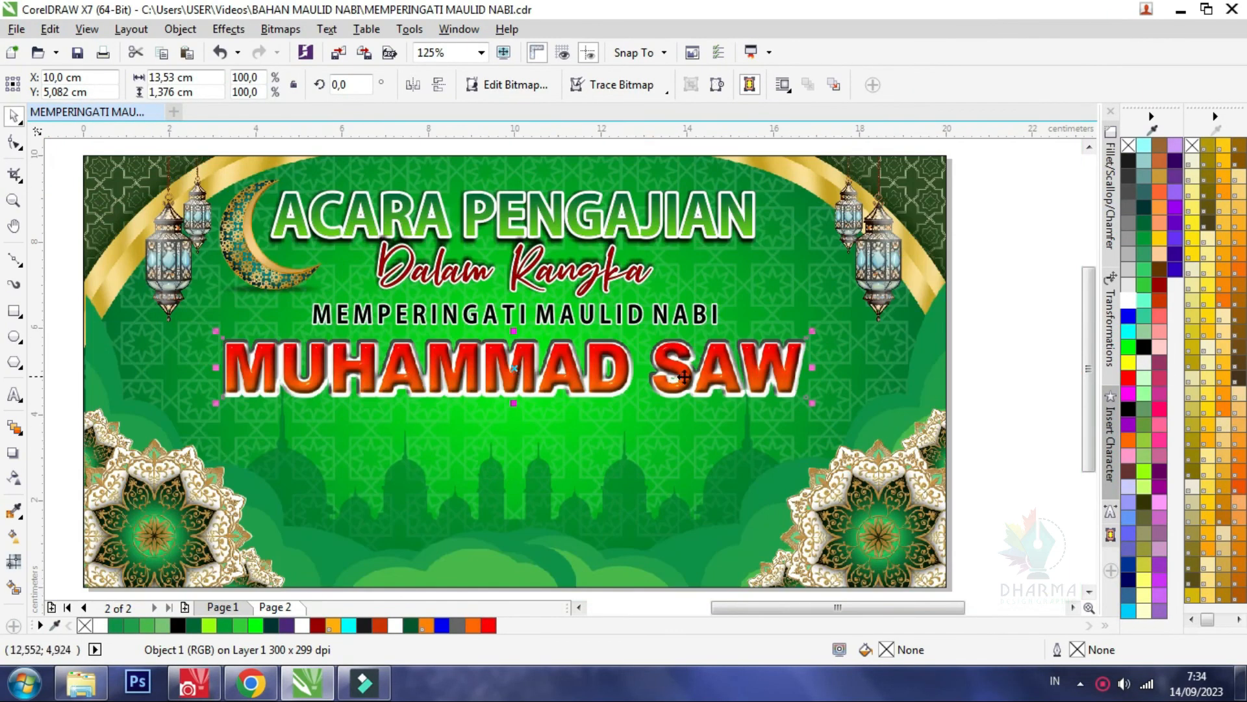
drag(812, 403, 832, 407)
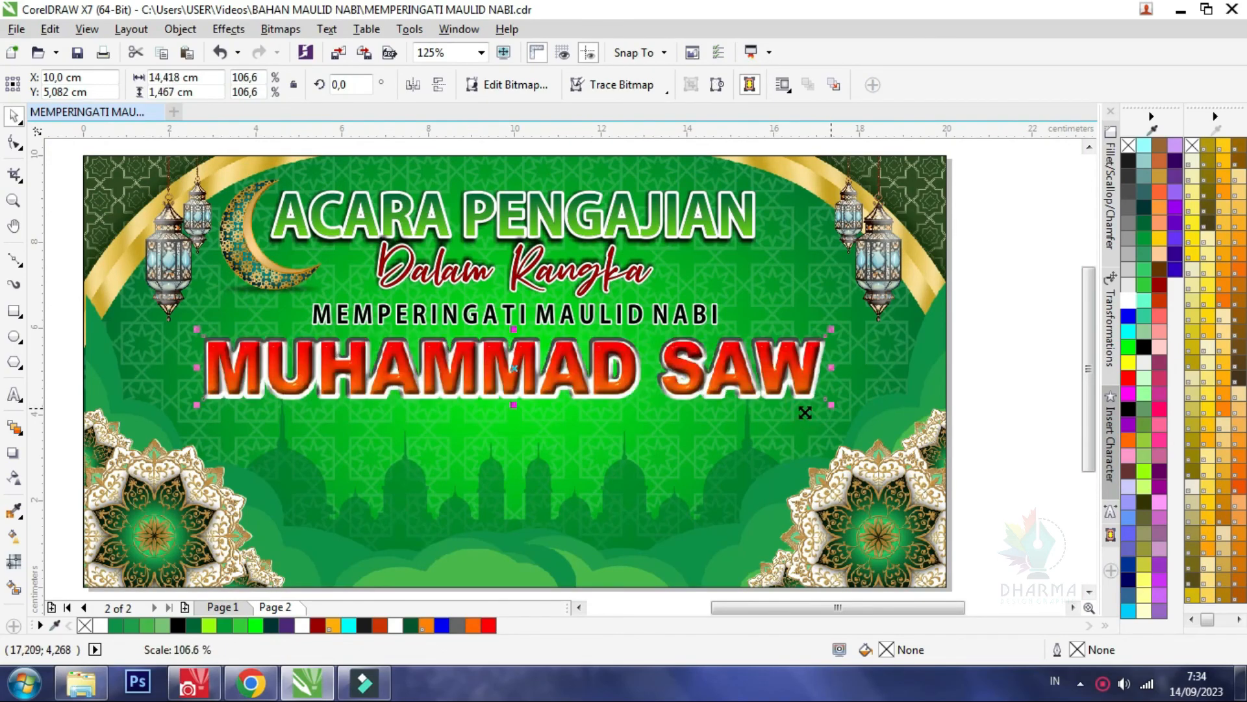
scroll(554, 366, up, 1)
drag(470, 447, 470, 455)
scroll(478, 369, up, 1)
drag(502, 312, 501, 321)
scroll(420, 334, down, 2)
click(912, 320)
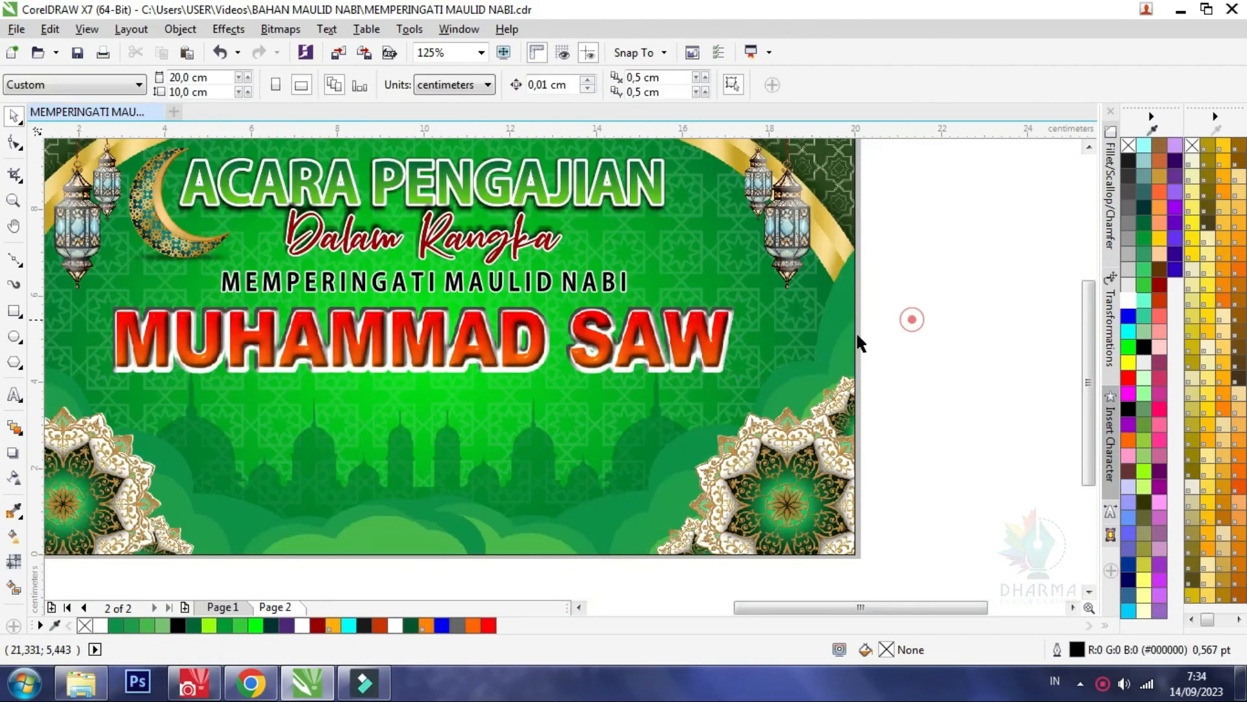
Centre the MUHAMMAD SAW bitmap horizontally on the banner background
scroll(648, 376, down, 1)
scroll(590, 352, up, 1)
click(583, 353)
shift+click(570, 485)
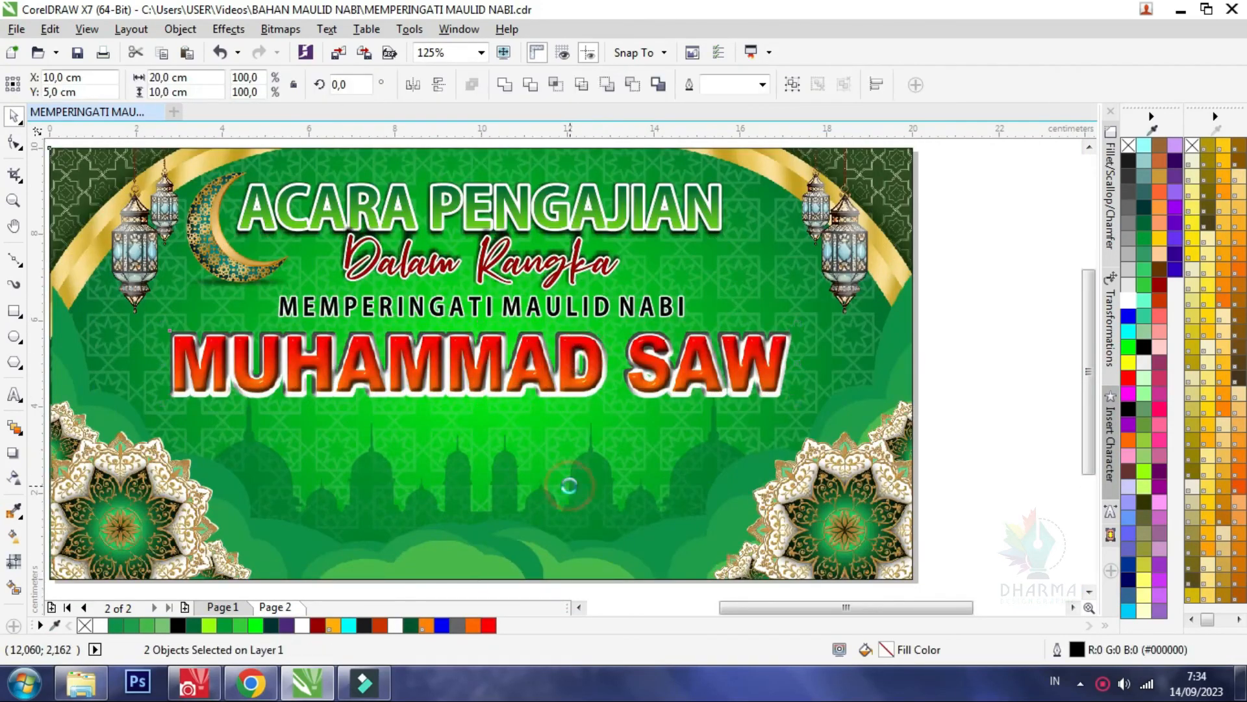
click(956, 305)
Copy the 1445 H / 2023 M label, TEMA text and date label from Page 1 onto Page 2
click(234, 610)
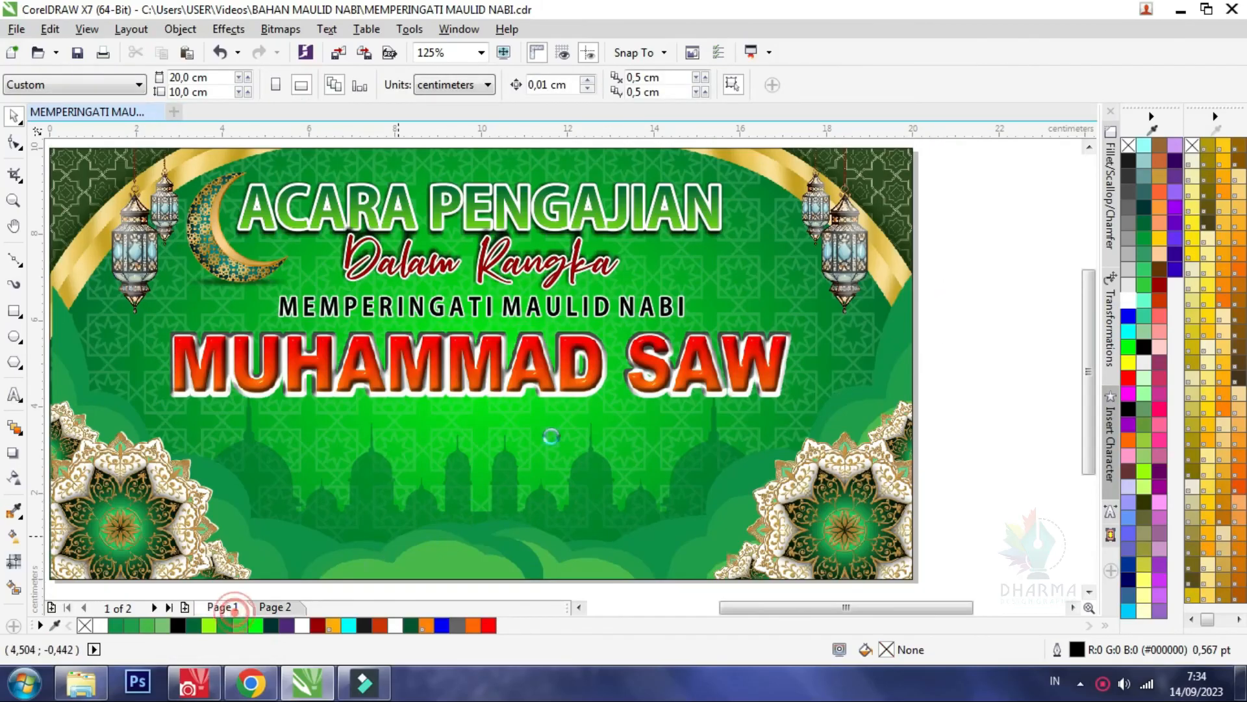
click(690, 359)
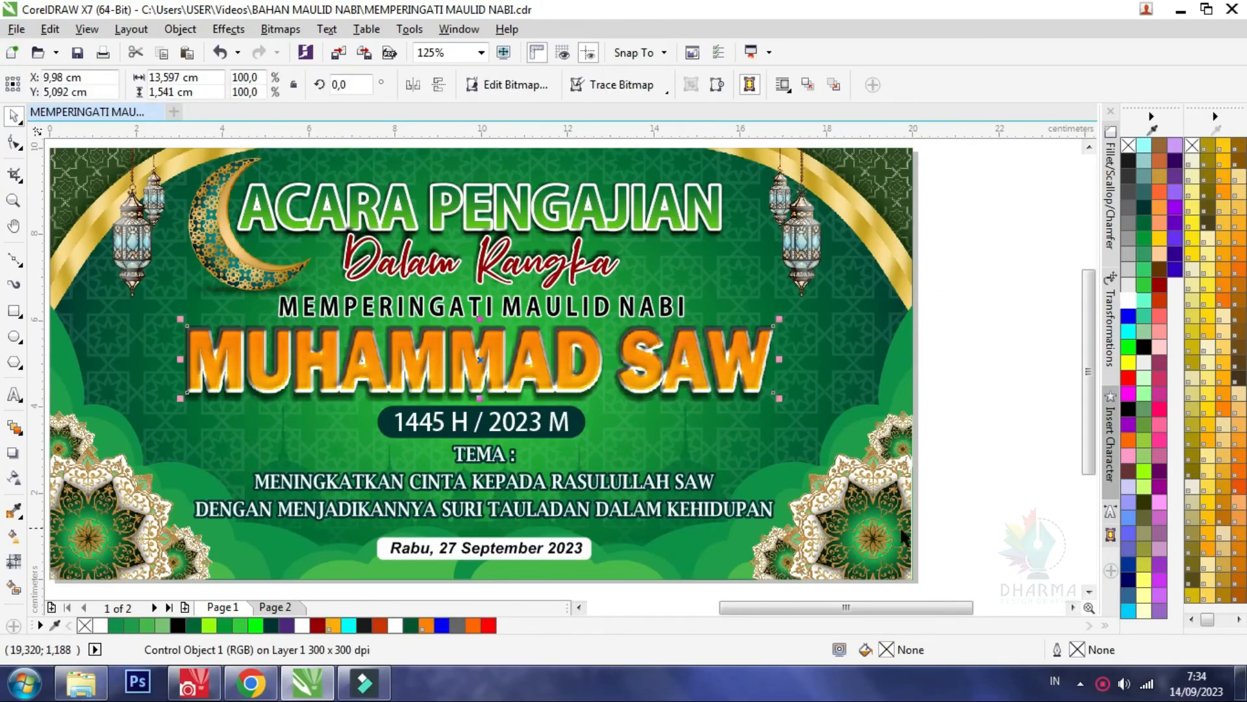
scroll(574, 457, down, 1)
scroll(567, 497, up, 1)
drag(783, 566, 157, 353)
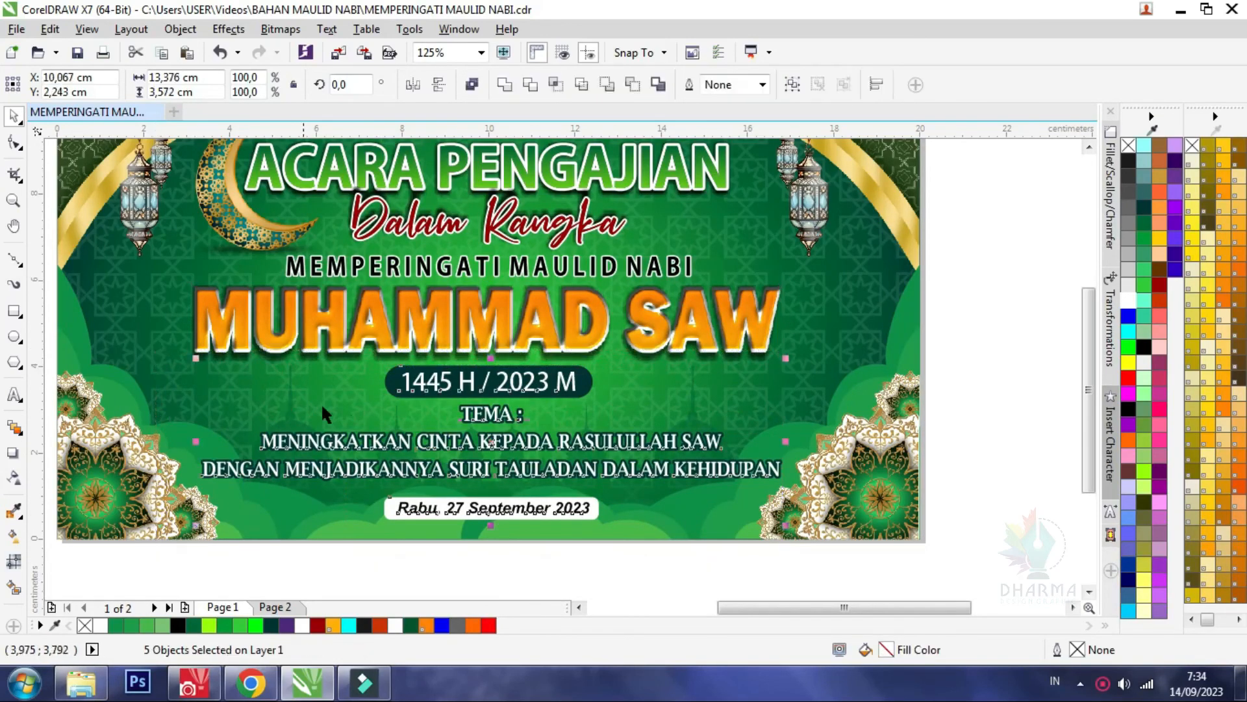
click(281, 607)
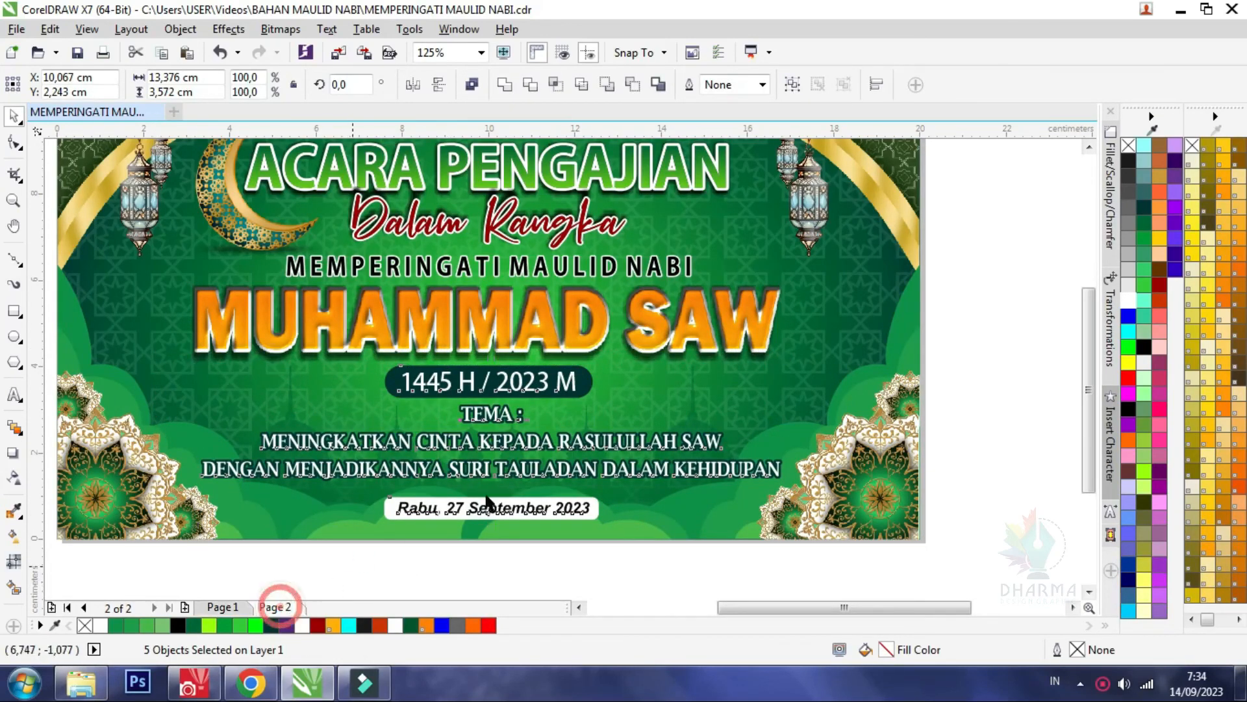
key(ctrl+v)
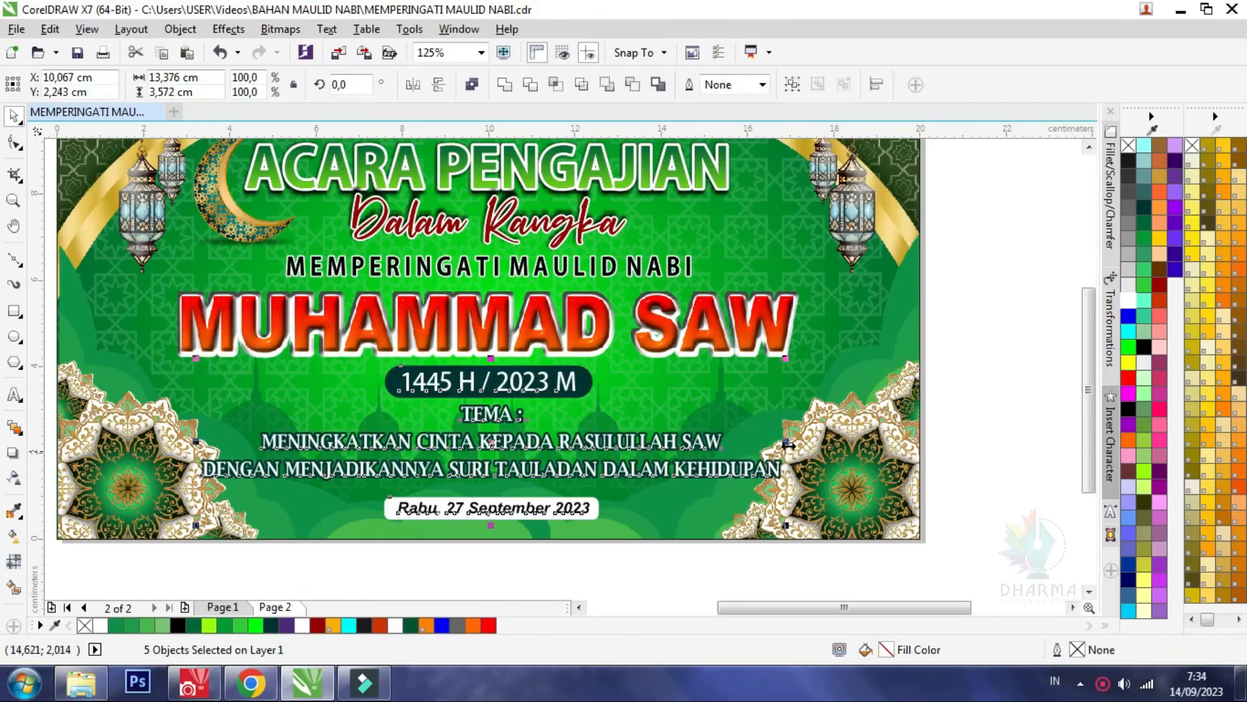
Narrow the pasted event text symmetrically about its centre so it fits between the lower mandala ornaments
mouse_move(786, 443)
mouse_down()
mouse_move(745, 443)
mouse_move(766, 444)
mouse_up()
click(957, 336)
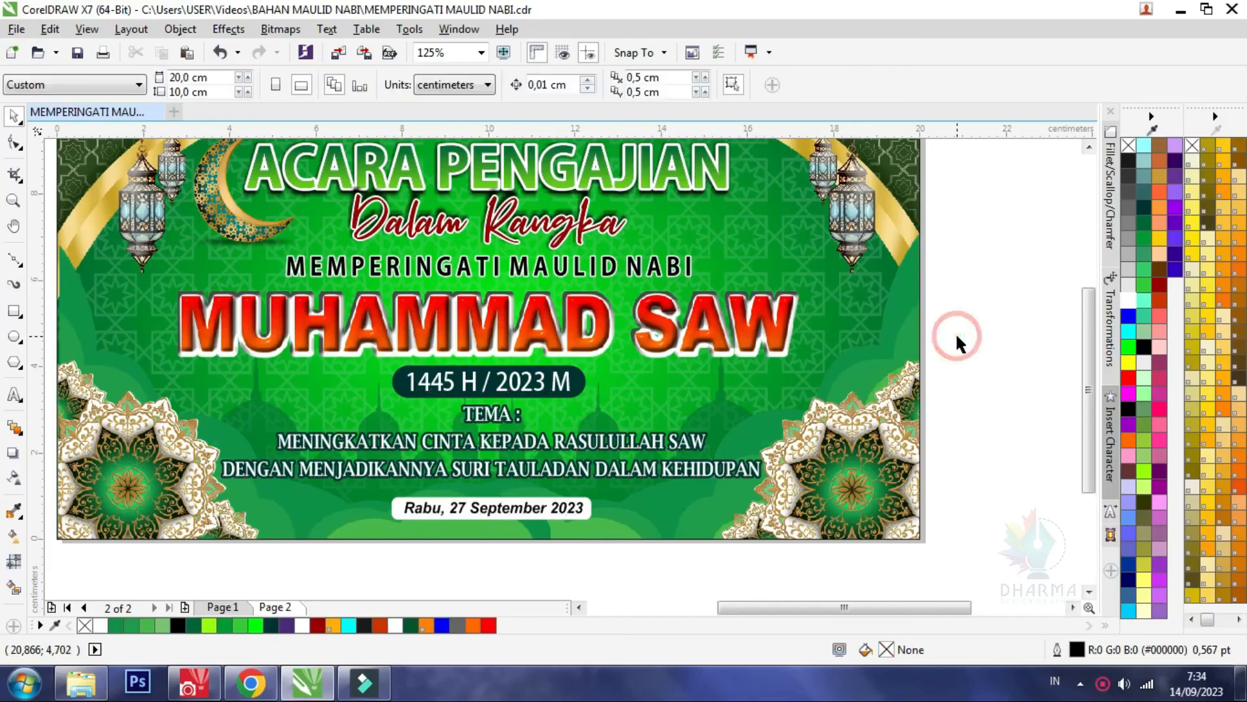
key(shift+F4)
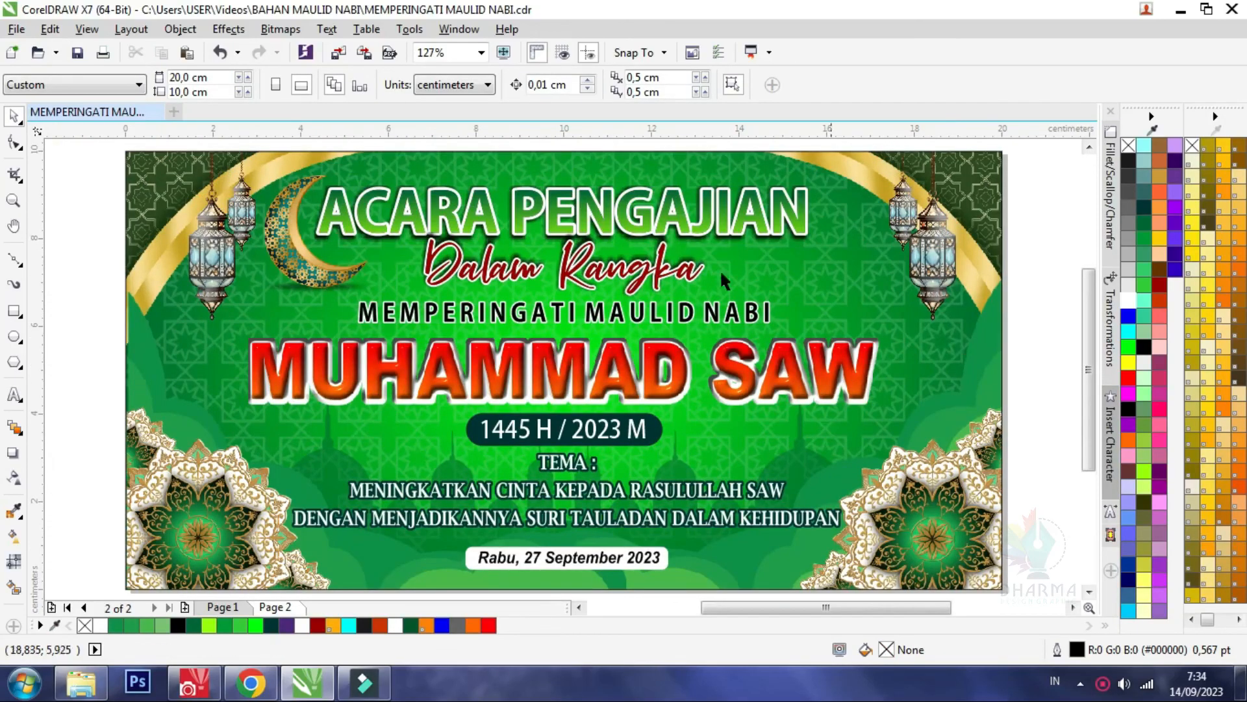
right_click(1103, 687)
click(1082, 658)
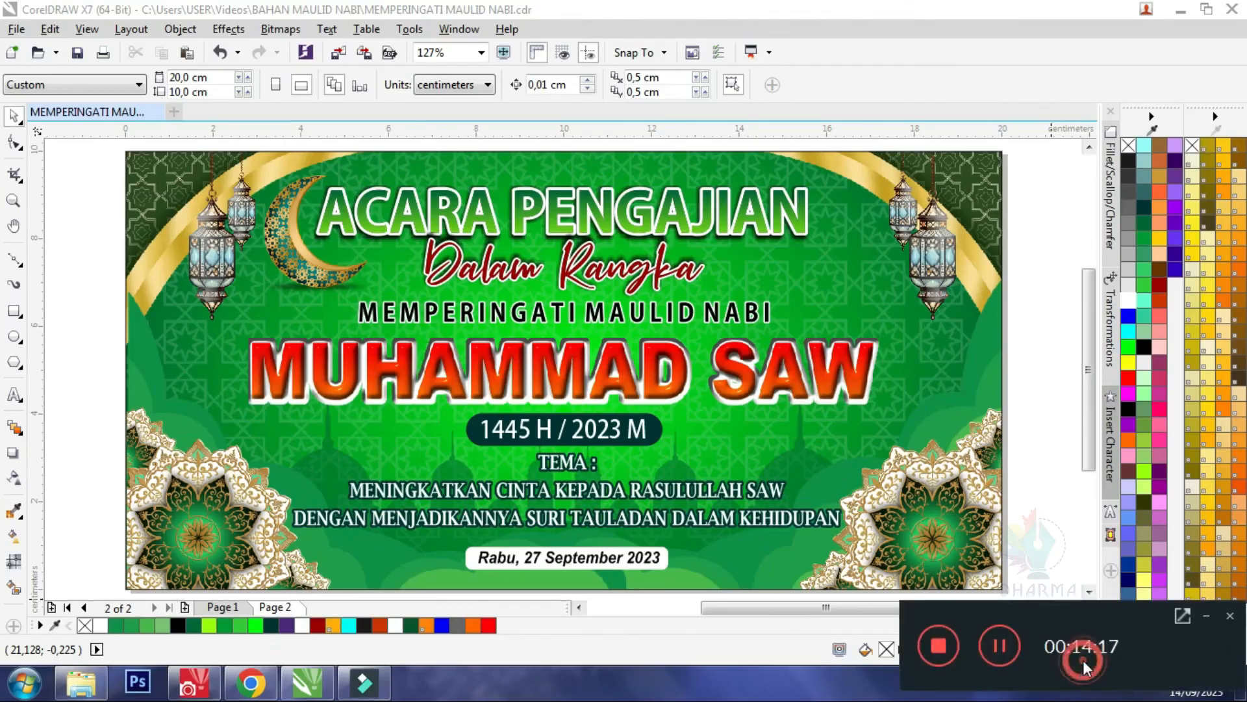